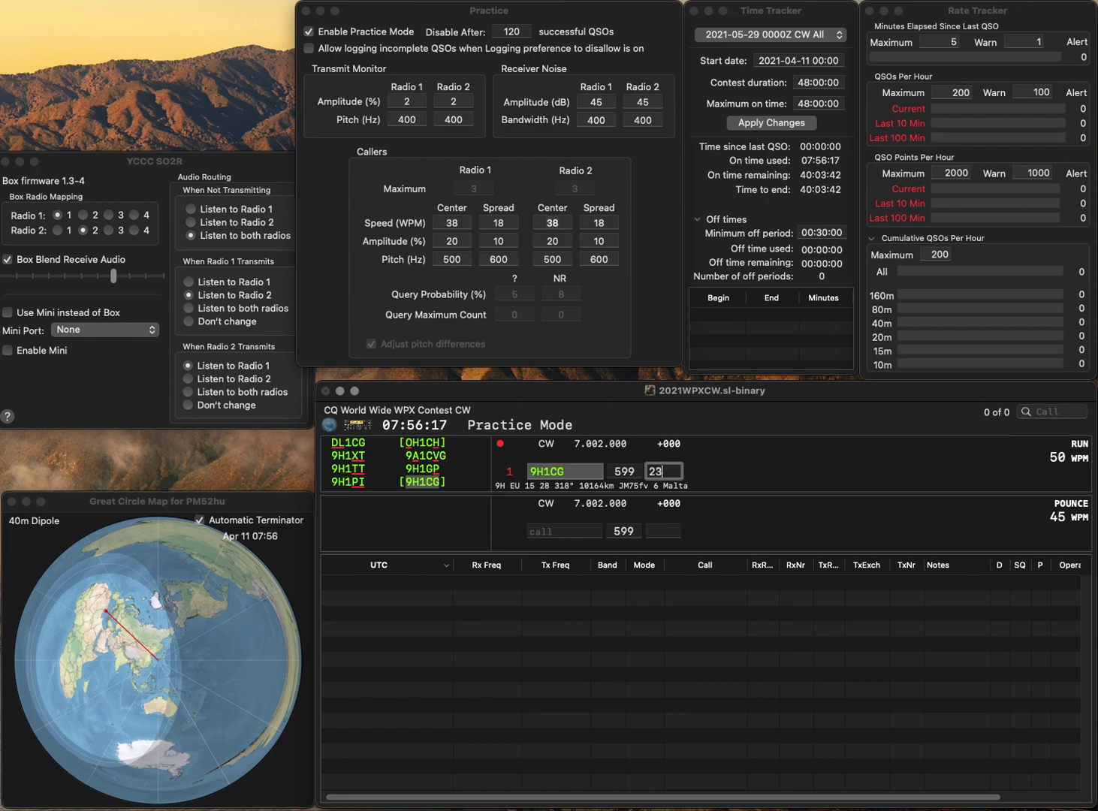
Complete the 9H1CG contact with received number 238, then log K4OWR with received number 25
text(8)
key(Return)
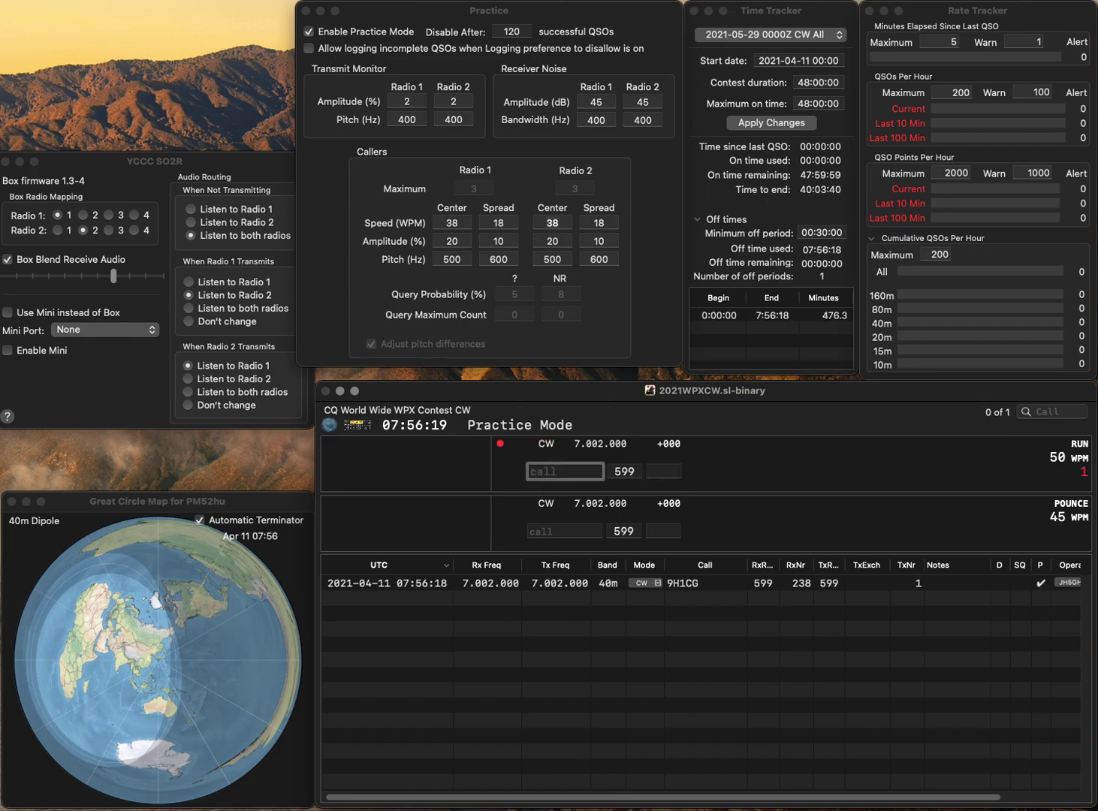
text(K4OWL)
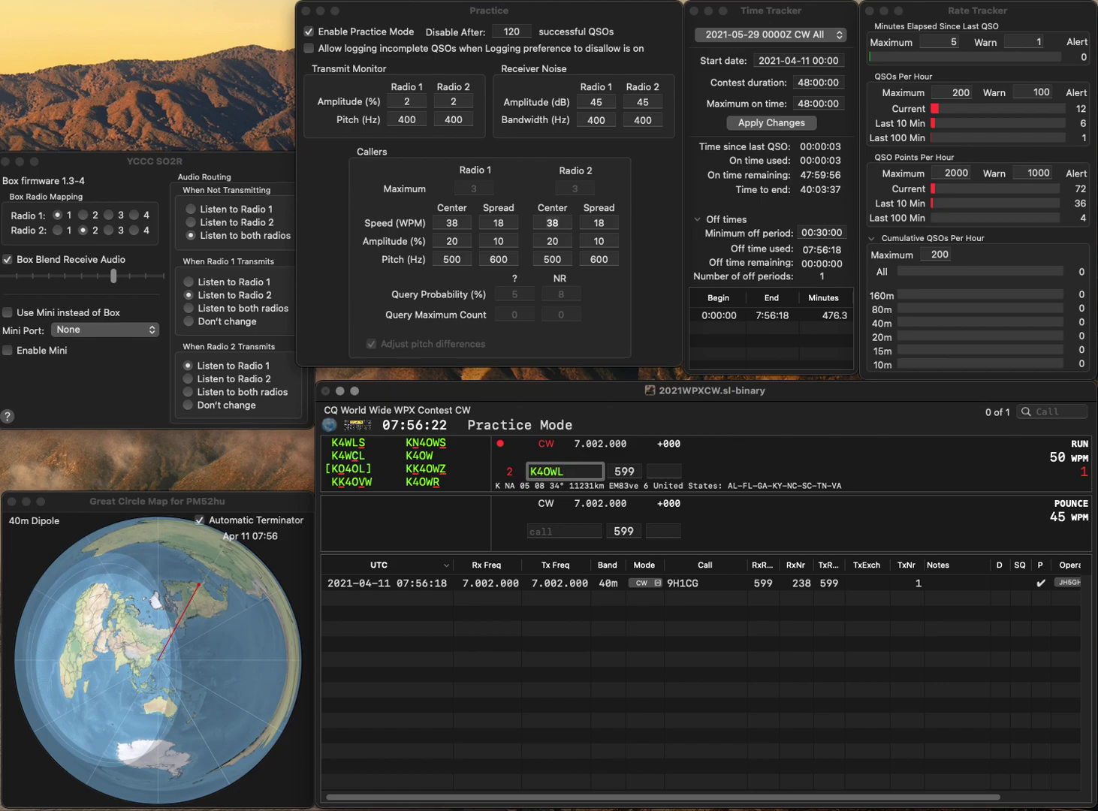
key(BackSpace)
text(R)
key(Return)
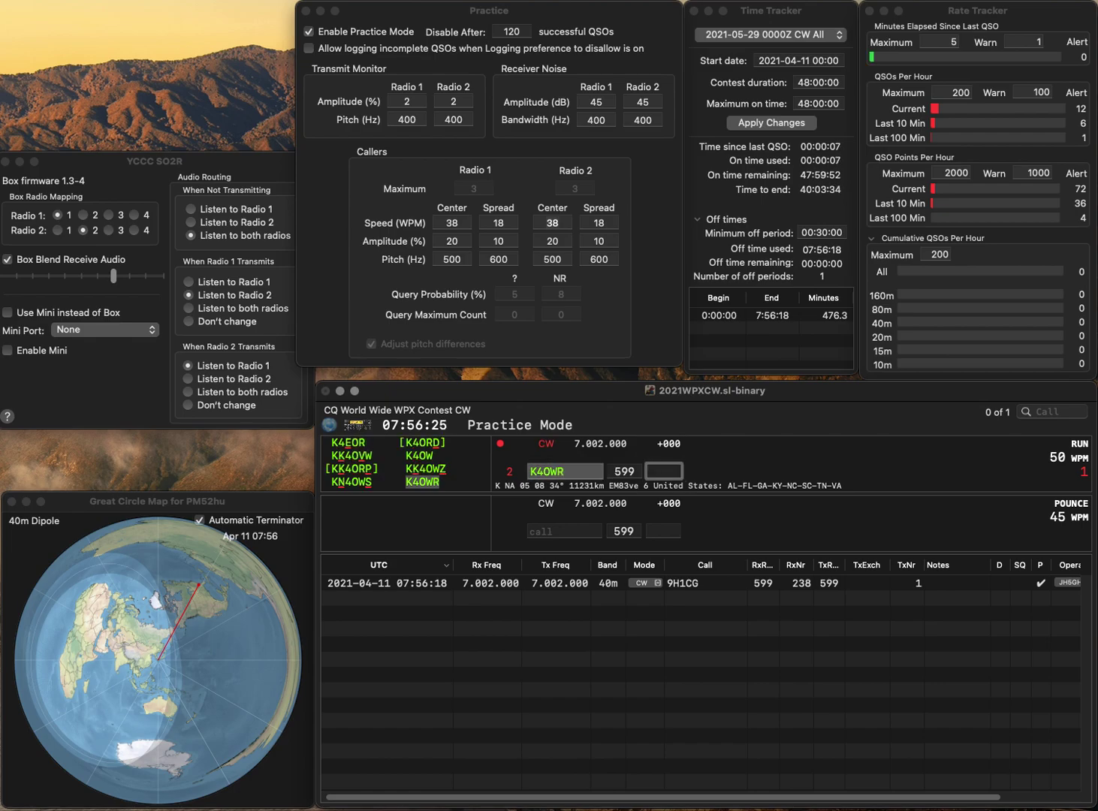
text(25)
key(Return)
text(SP6VWX)
key(space)
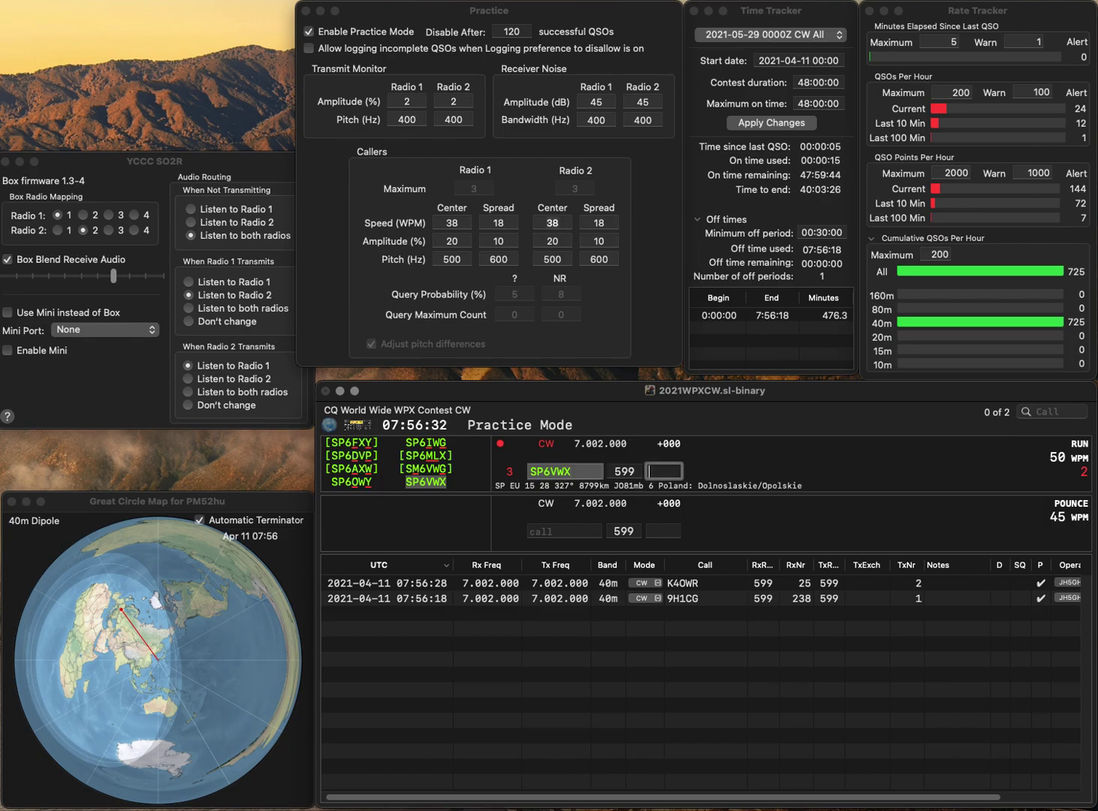
text(285)
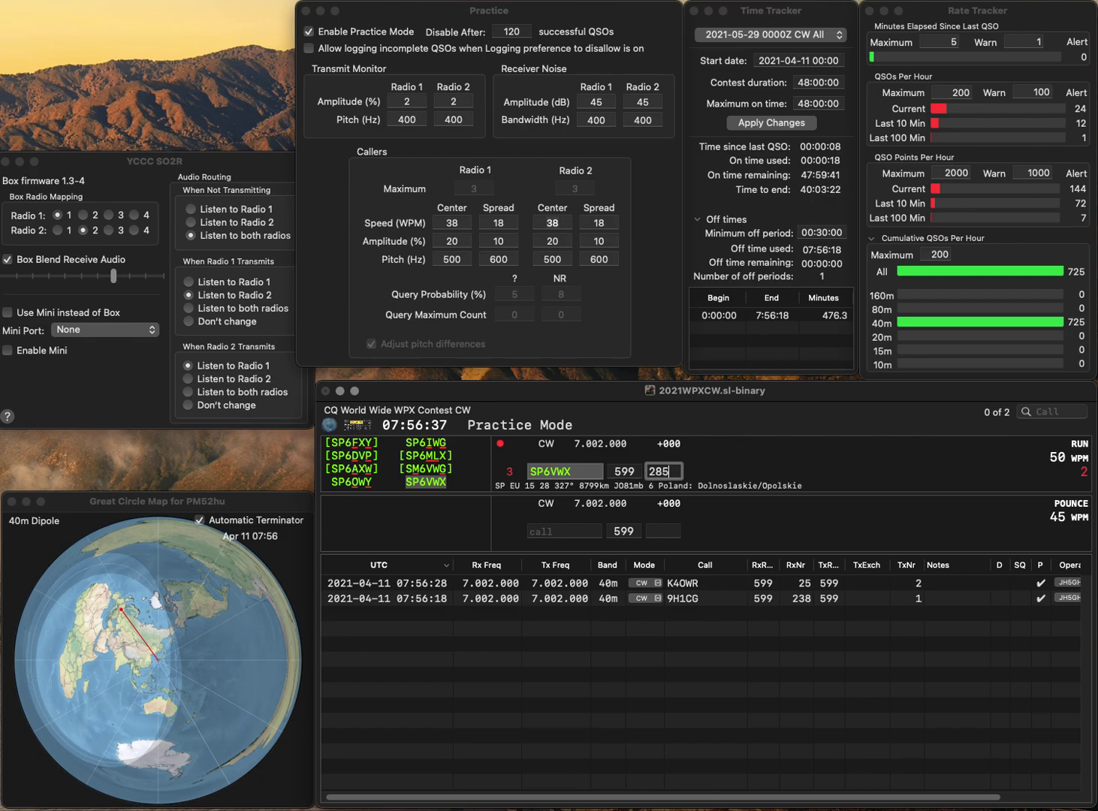
key(Return)
text(K)
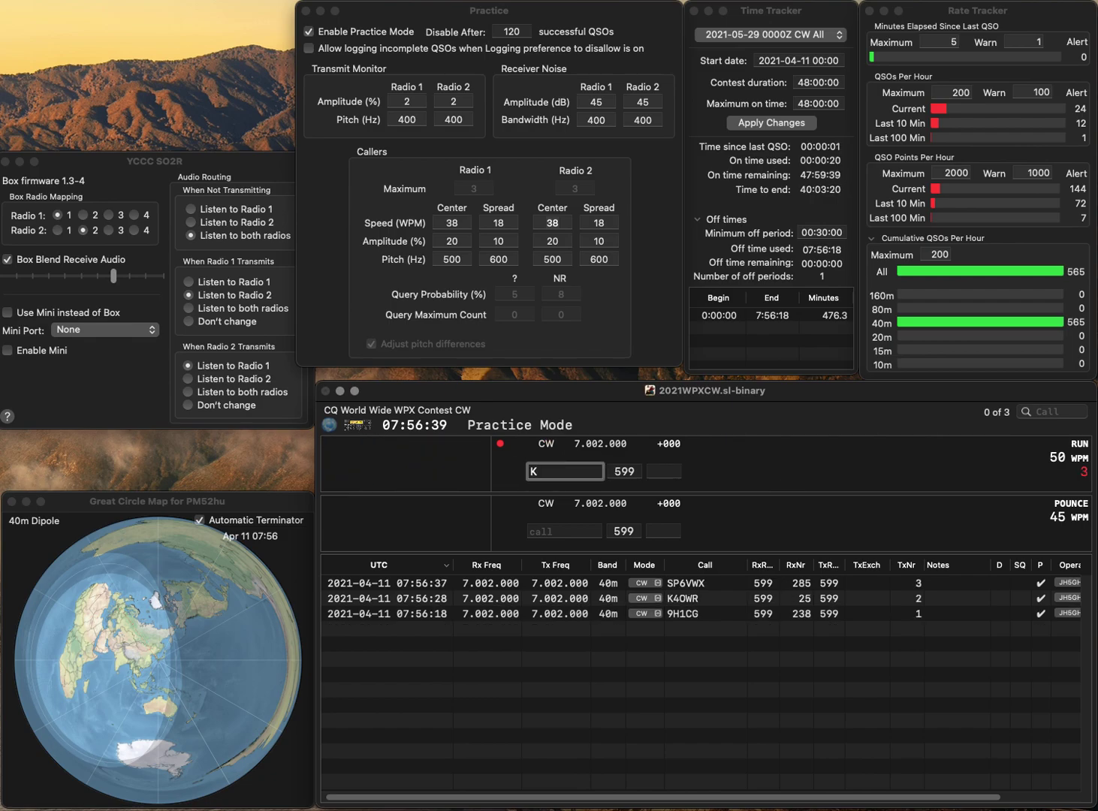
text(6JMQ)
key(space)
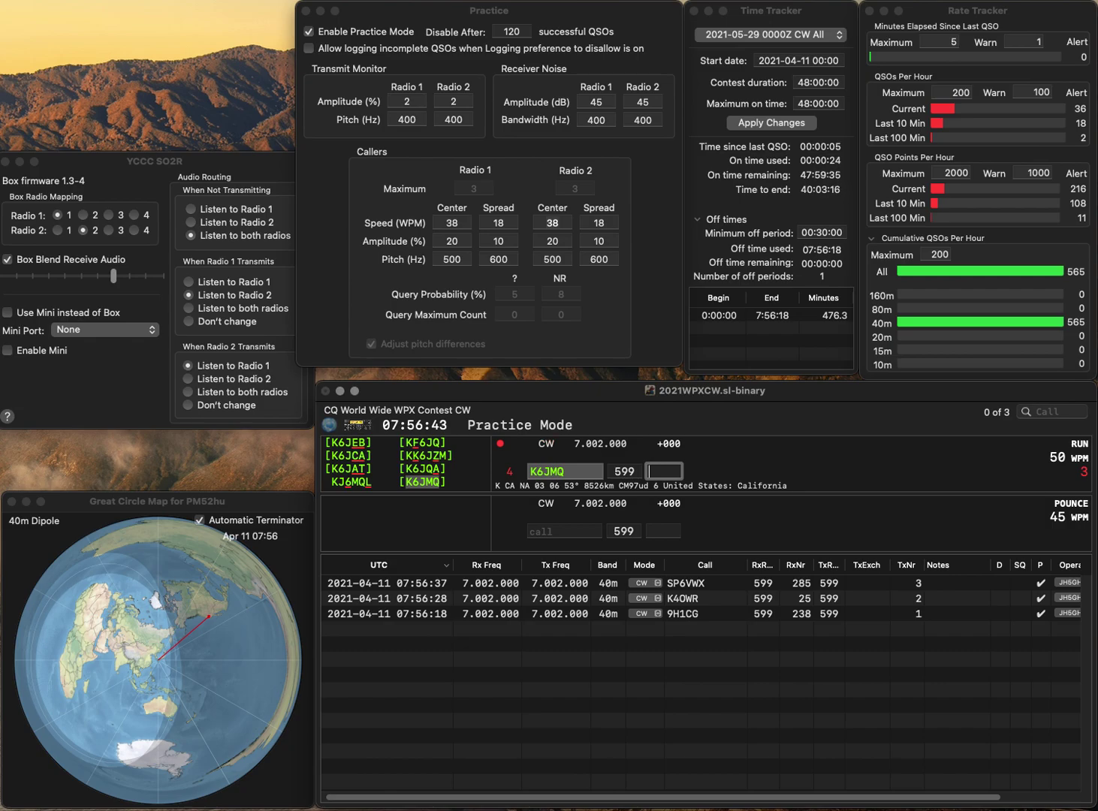
text(590)
key(Return)
Answer caller N1JAO on the run radio and log the contact with received number 919
text(N1JAO)
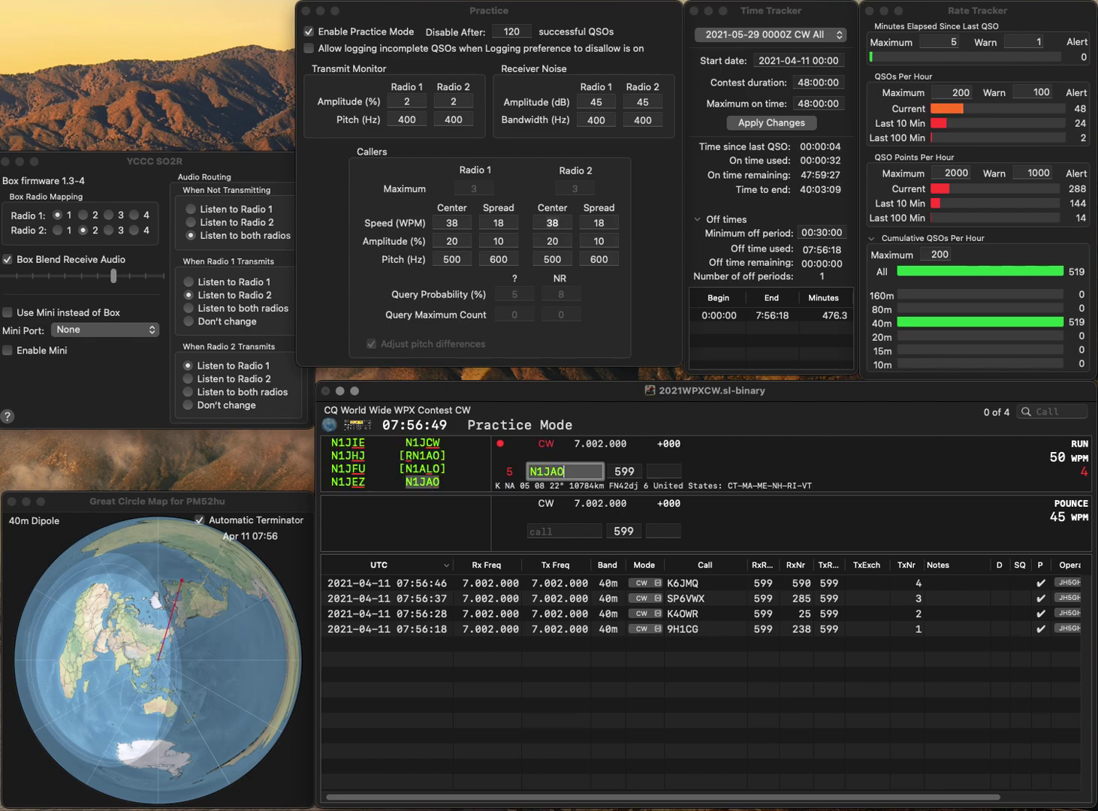
key(Return)
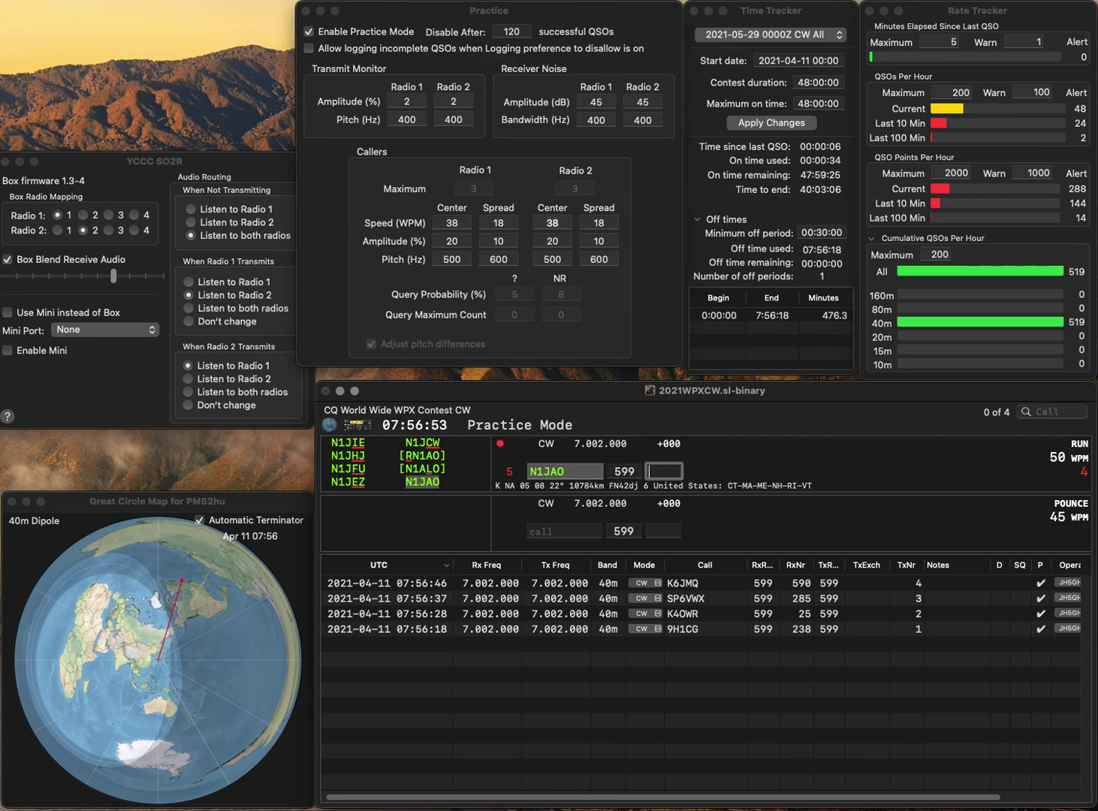
text(919)
key(Return)
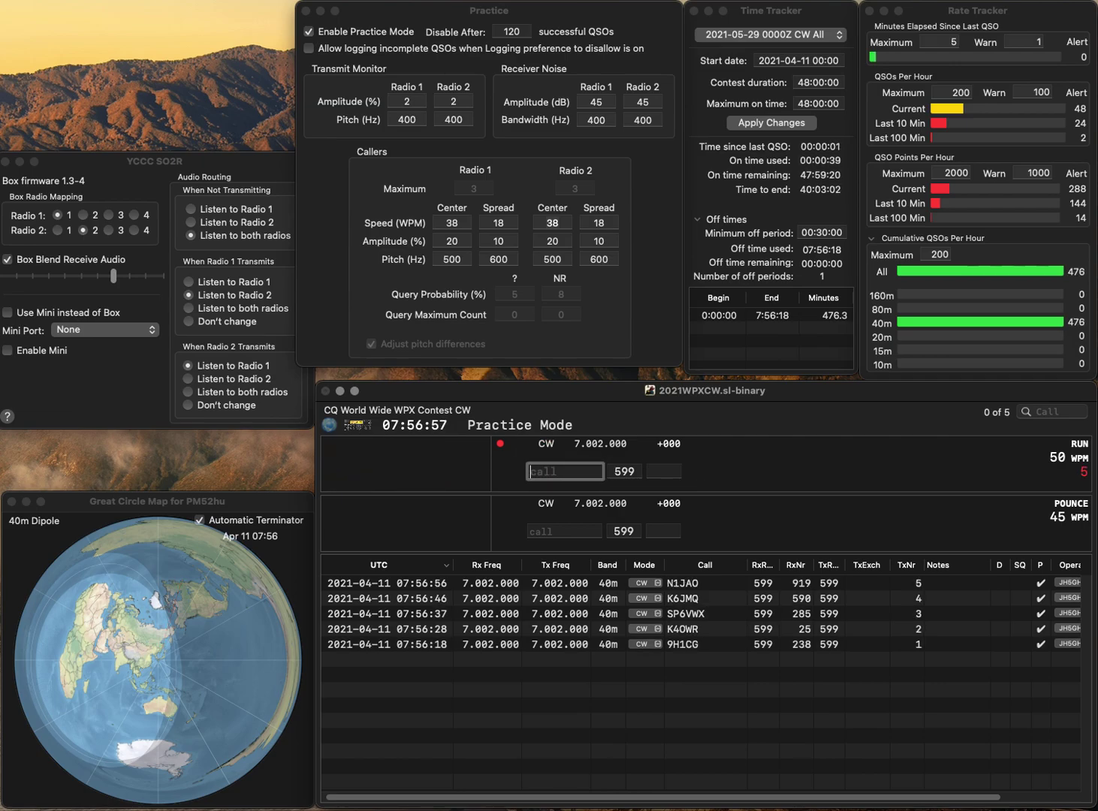
text(DK2TX)
key(Return)
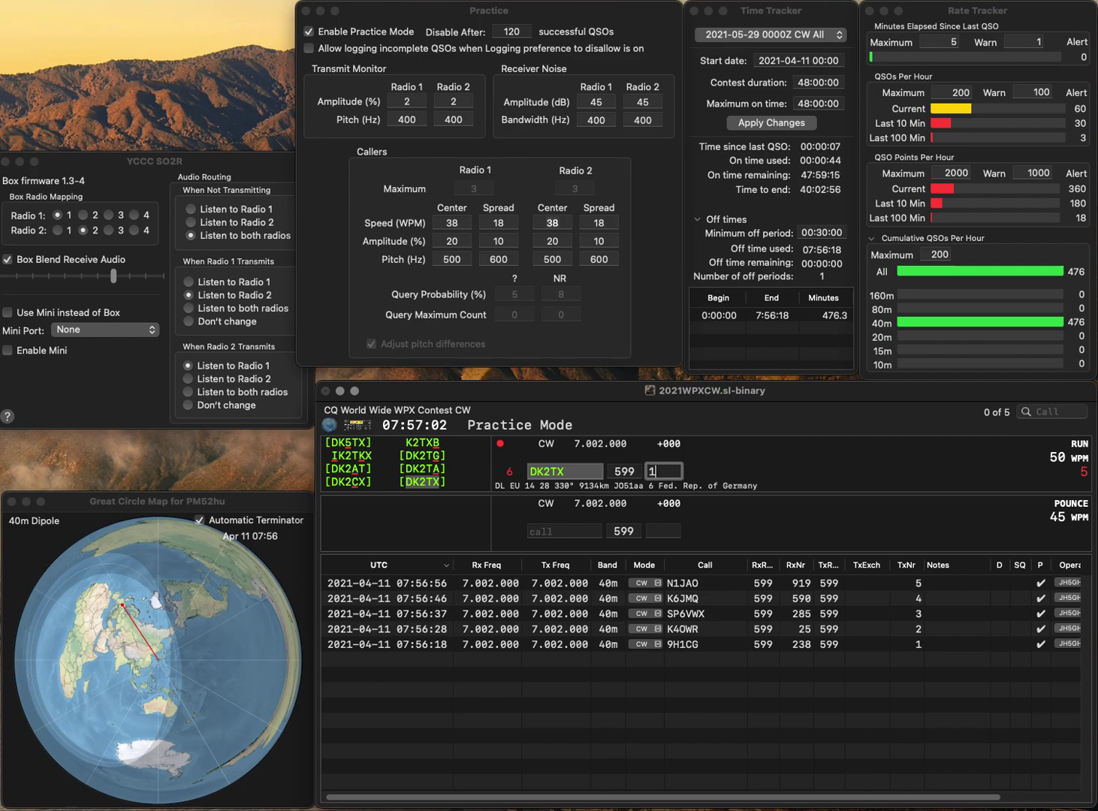
key(Return)
text(KI4WCQ)
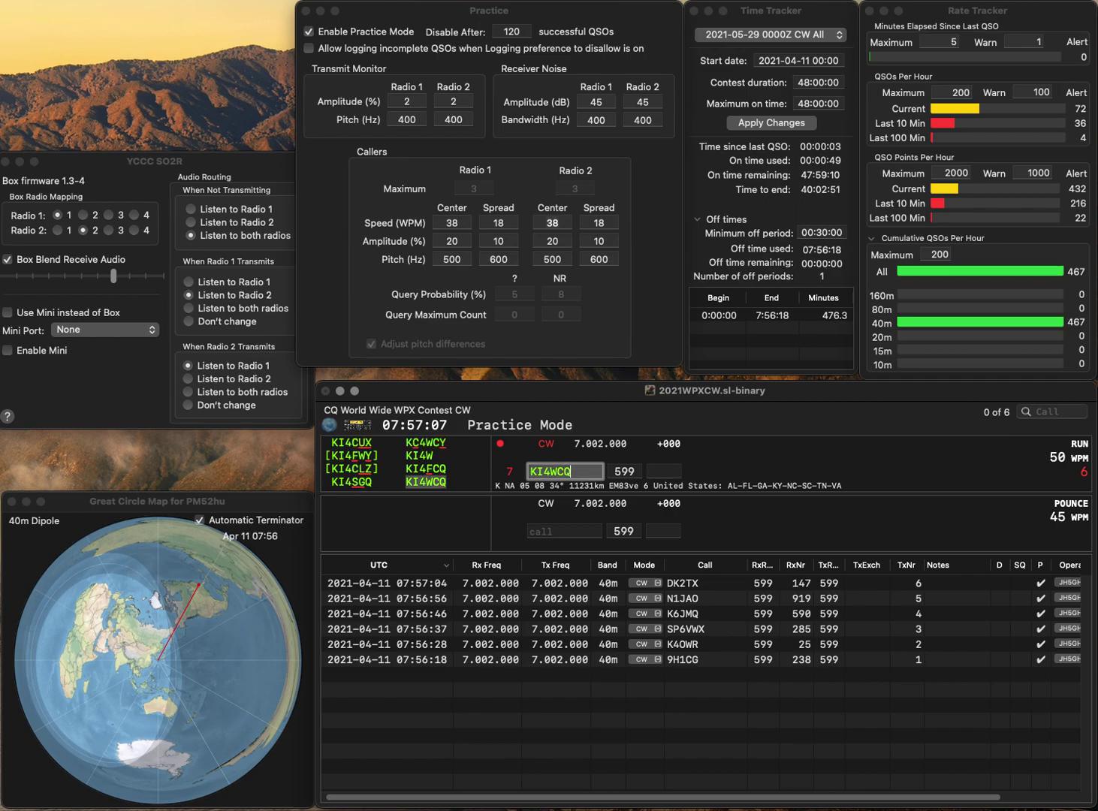
key(space)
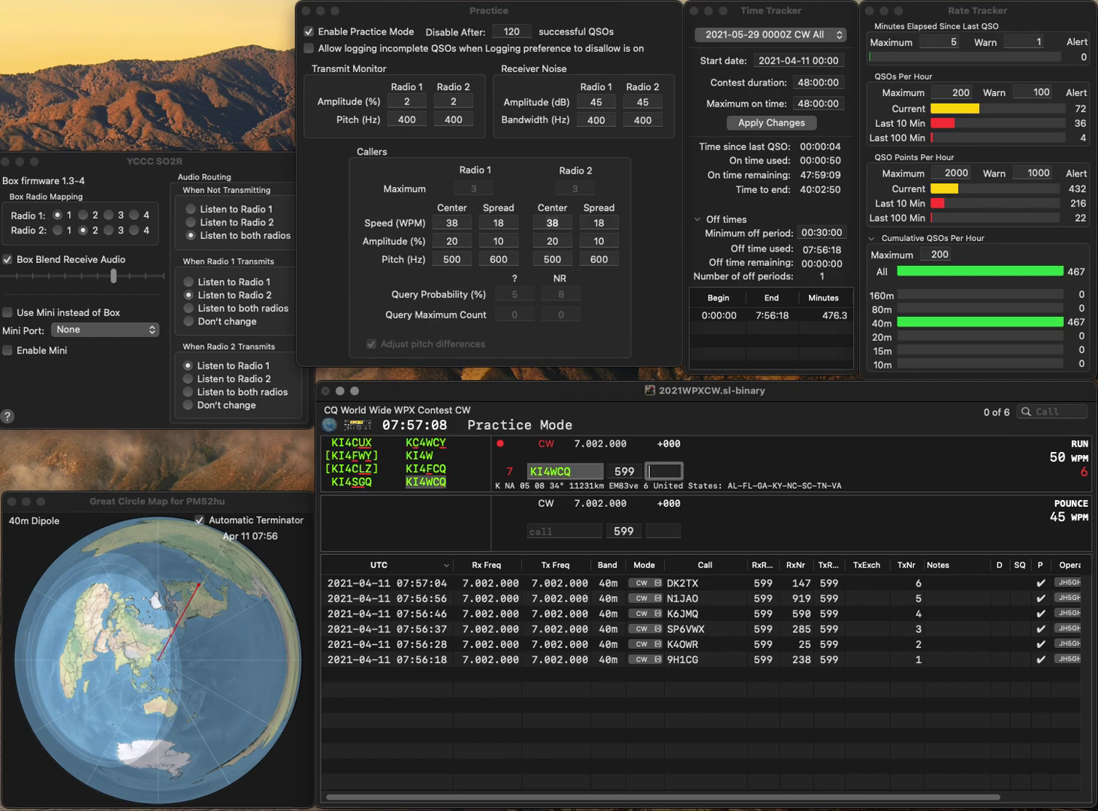
text(721)
key(Return)
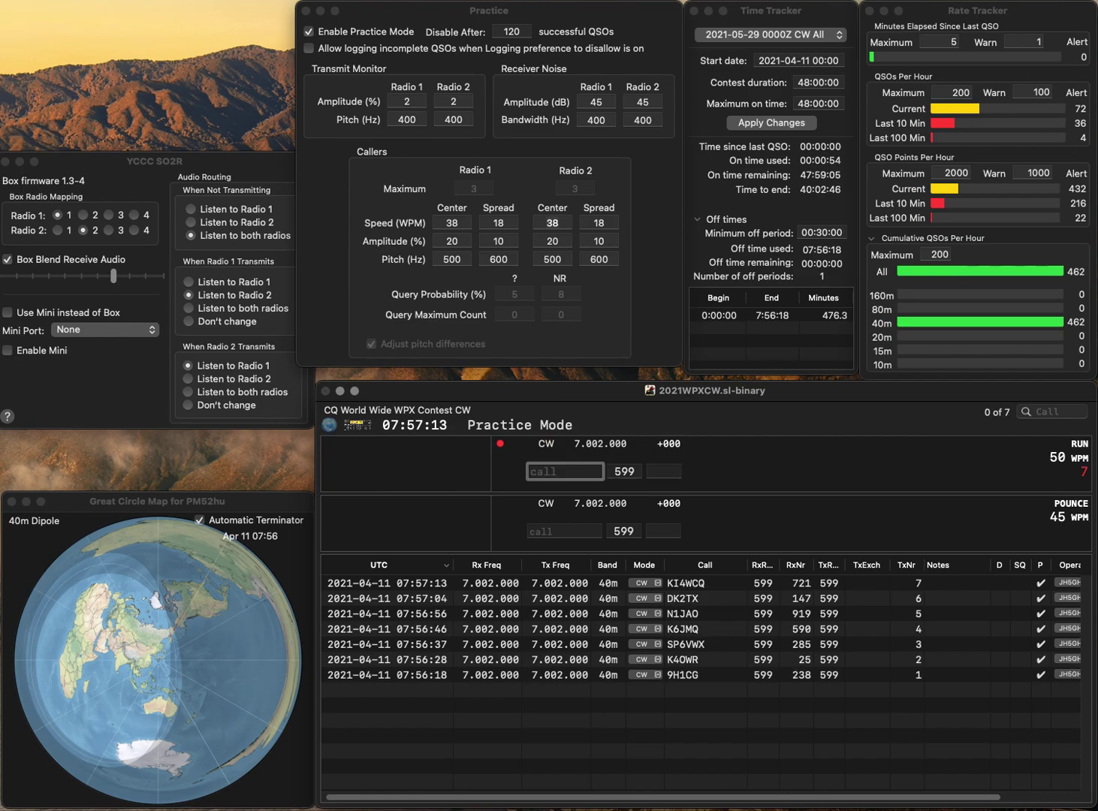
text(OK1ES)
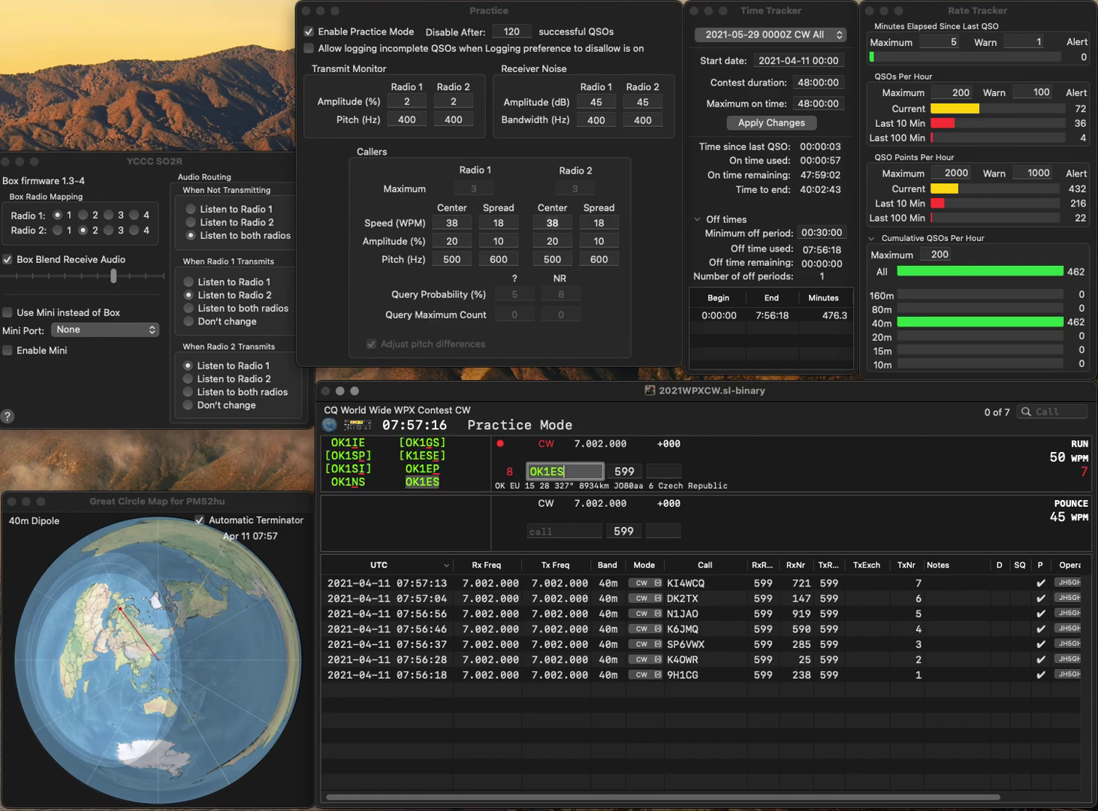
key(Return)
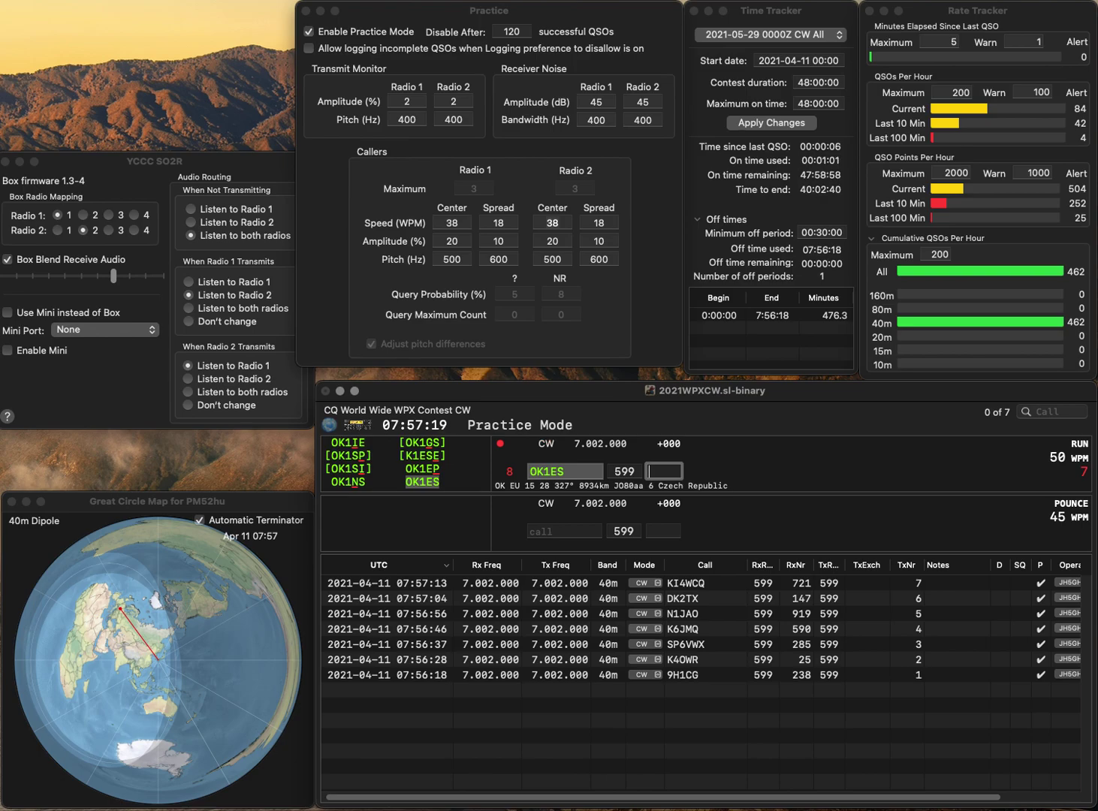
text(951)
key(Return)
text(OG)
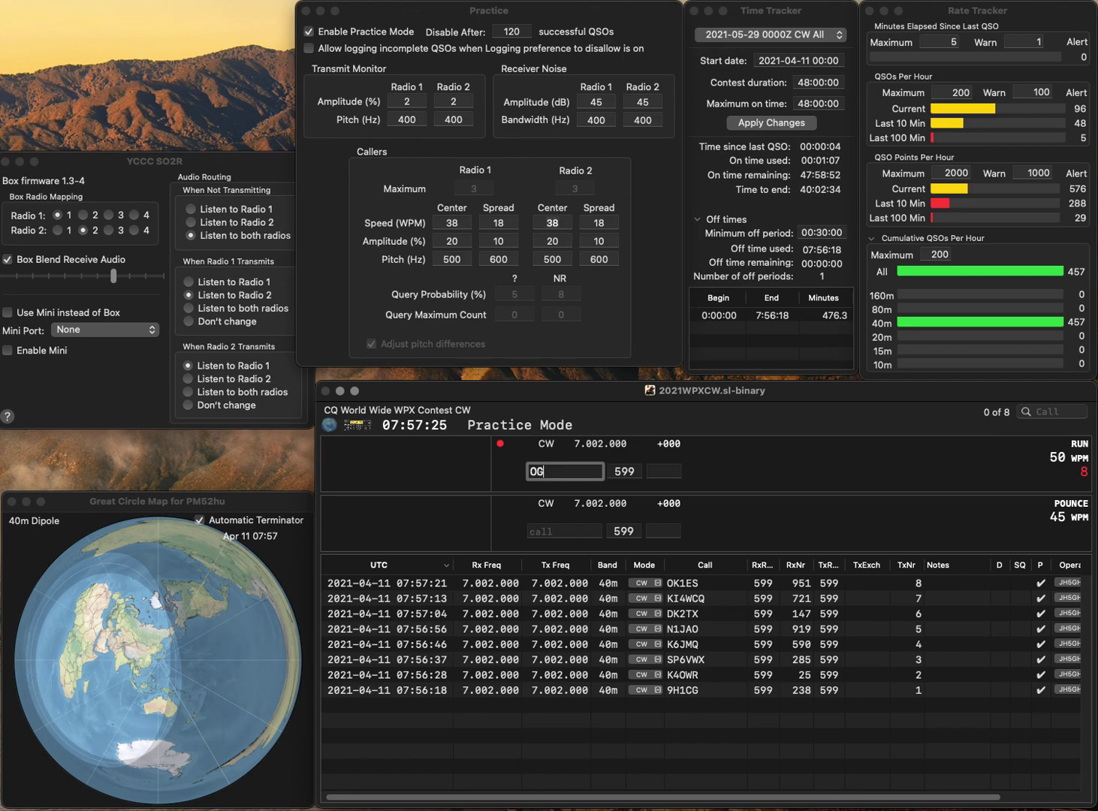
key(BackSpace)
text(E9ODV)
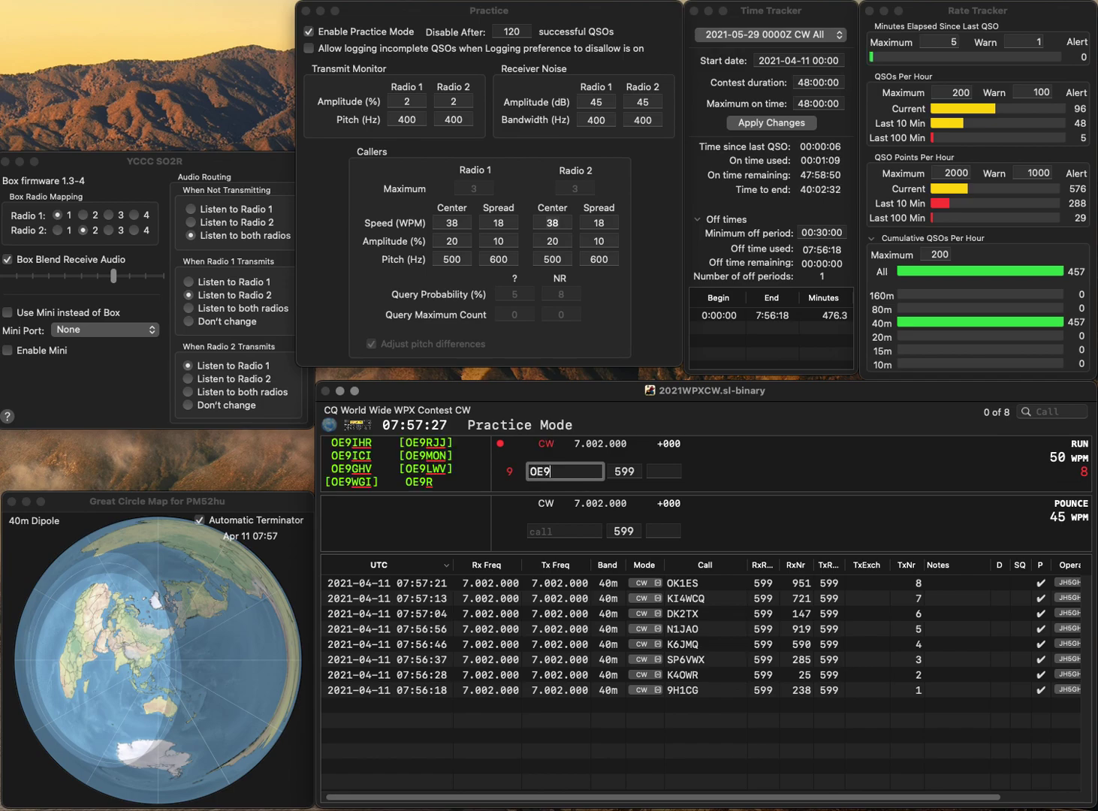
click(558, 471)
key(BackSpace)
text(MDV)
key(Return)
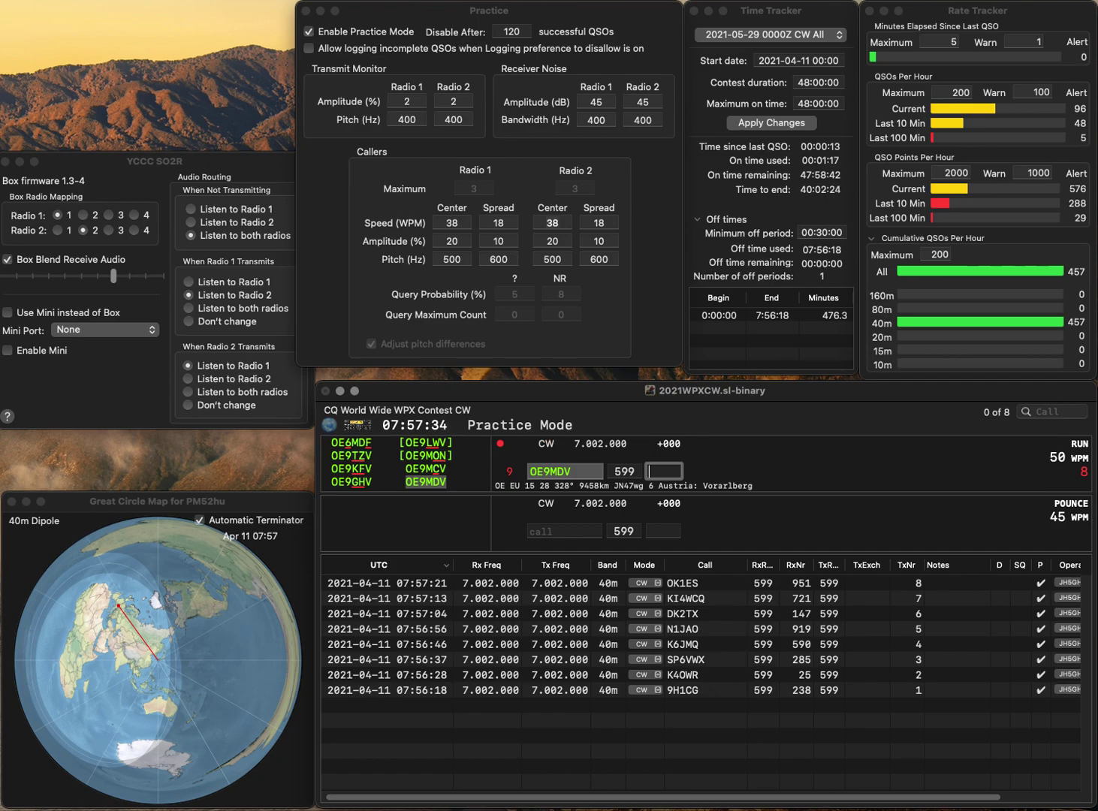
text(921)
key(Return)
text(PA)
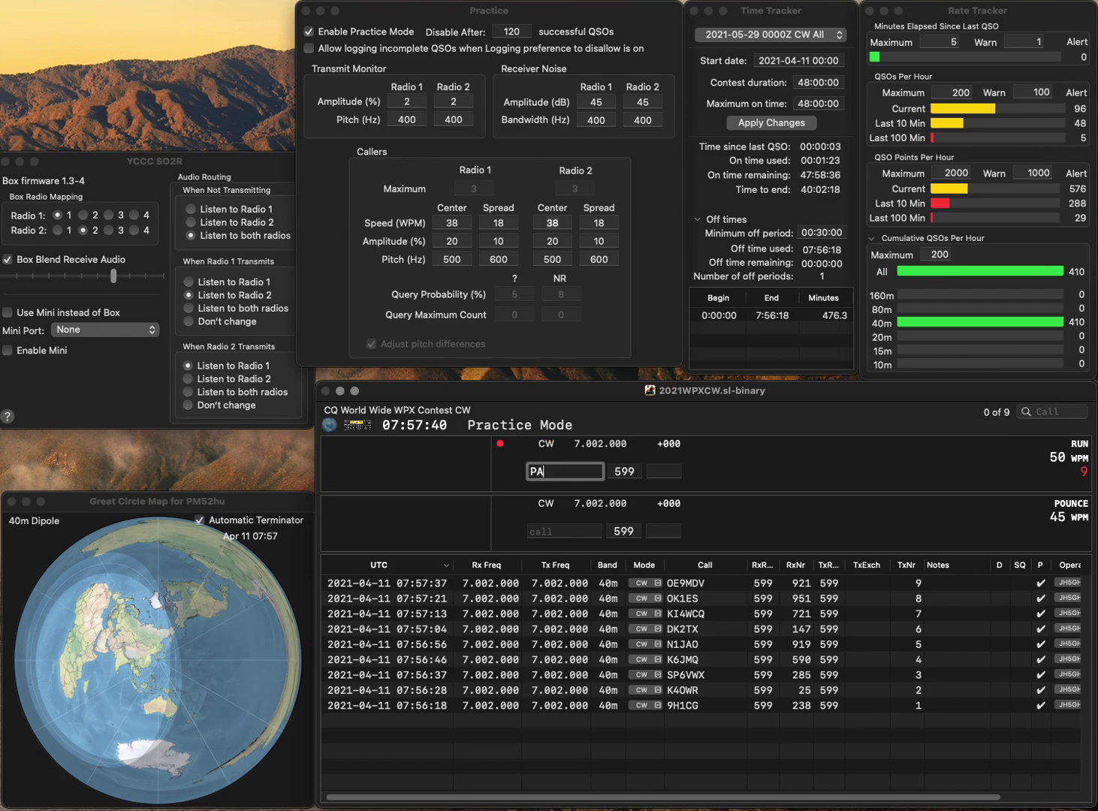
text(9CW)
key(space)
text(433)
key(Return)
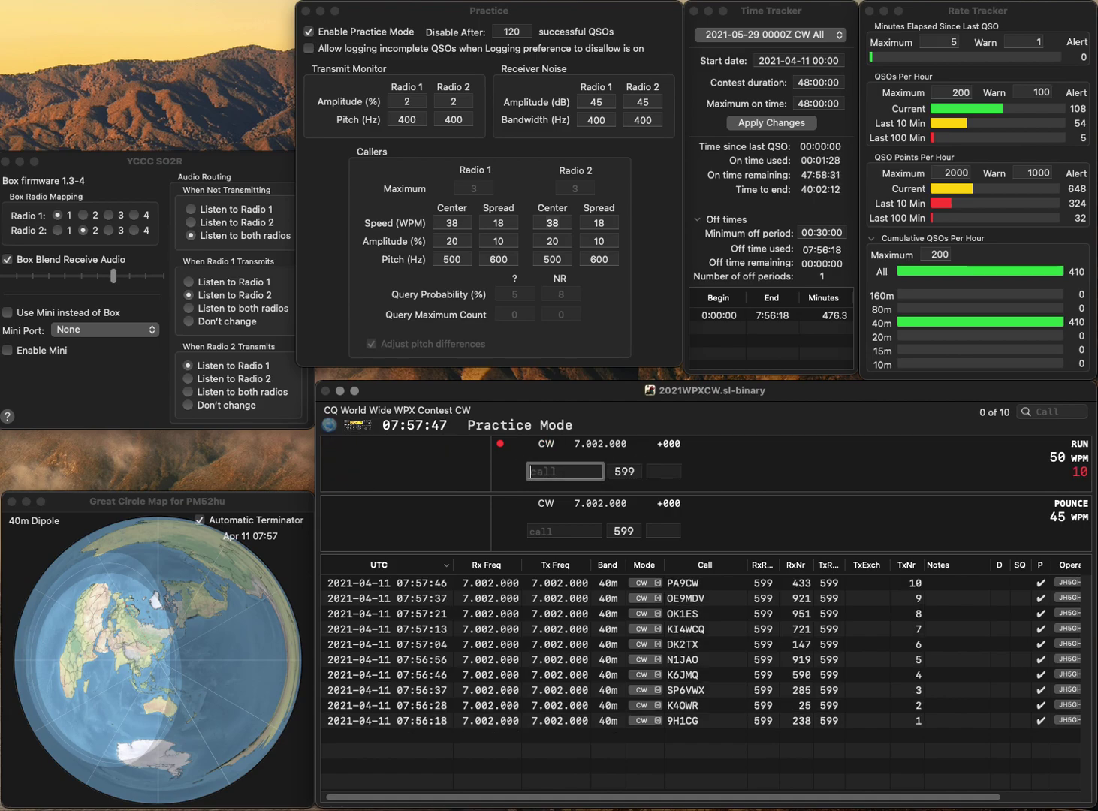
text(ETC)
key(Home)
text(VE)
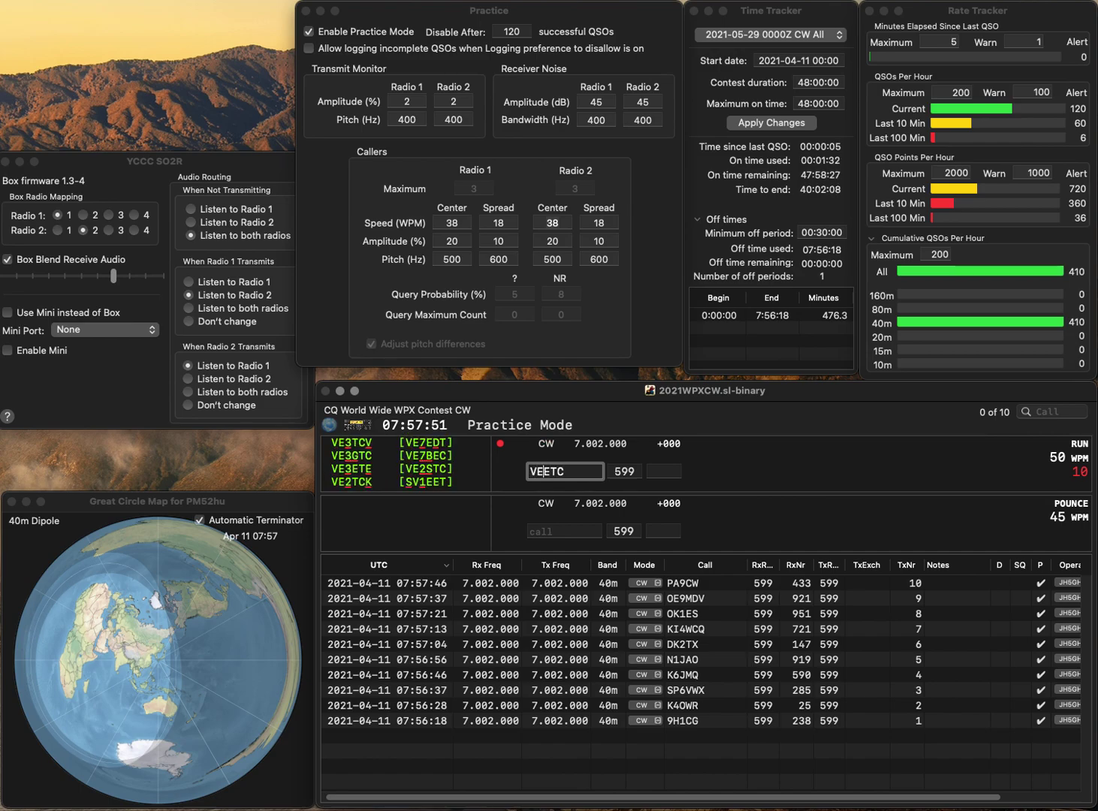
key(Delete)
text(6)
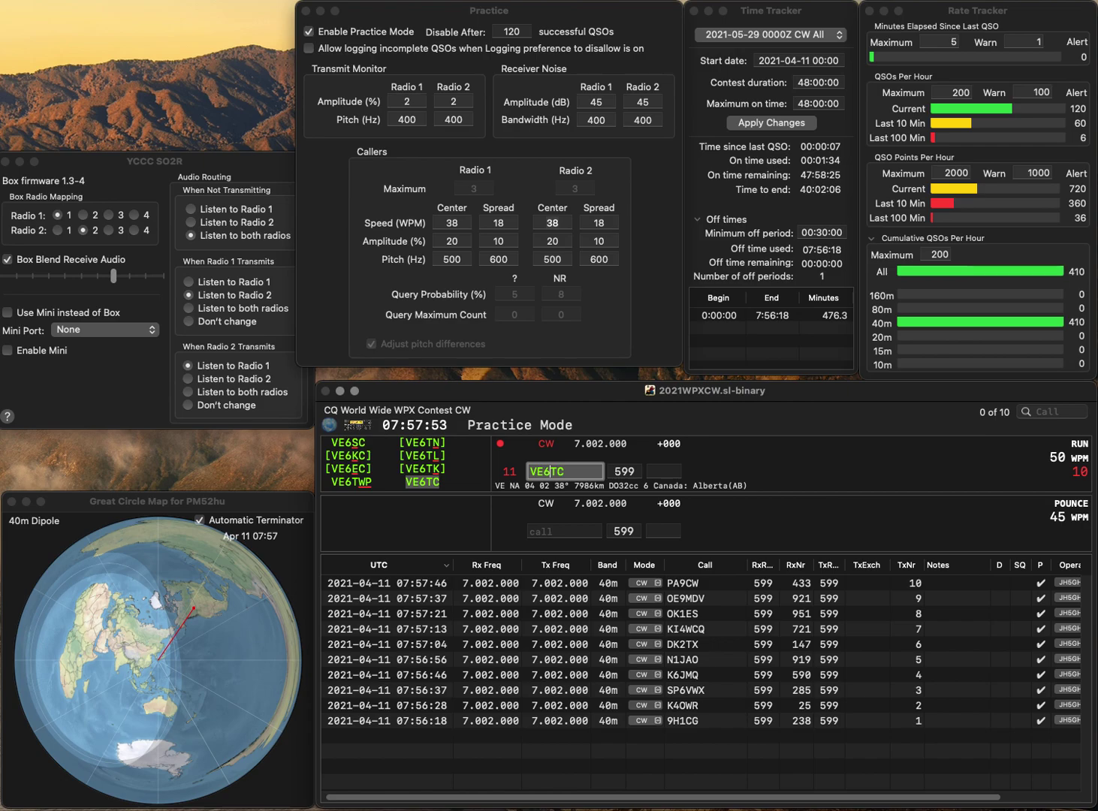
key(space)
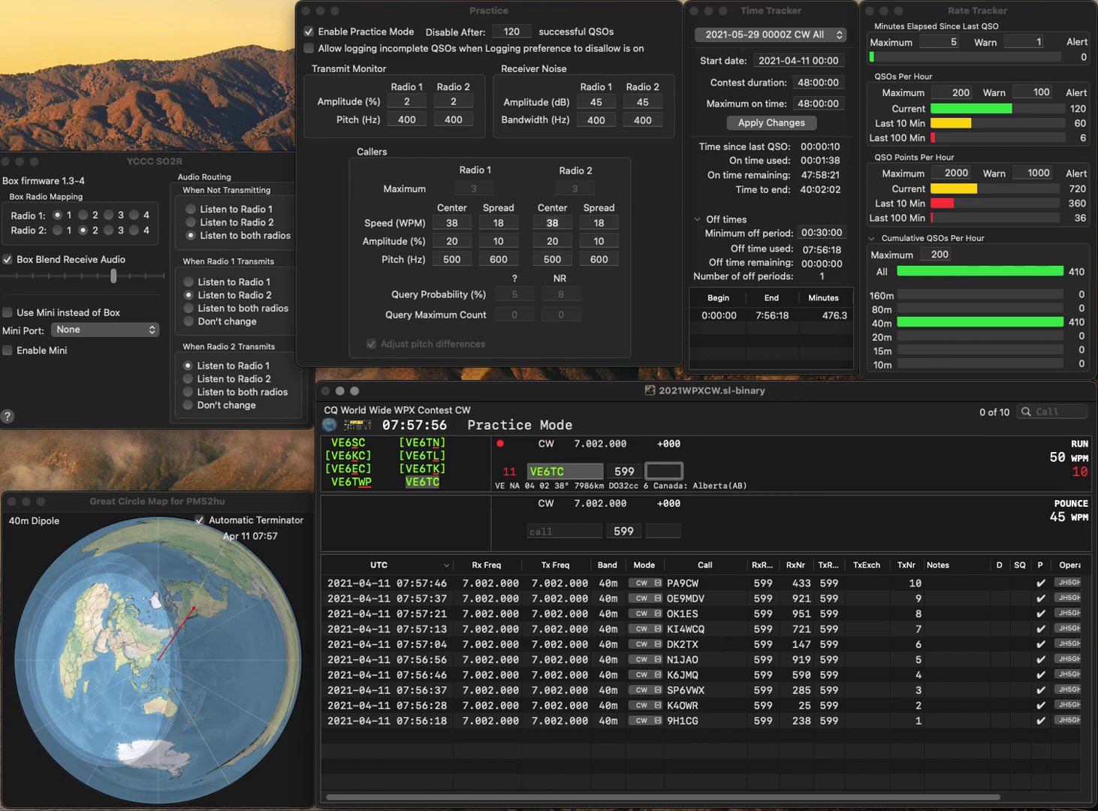
text(657)
key(Return)
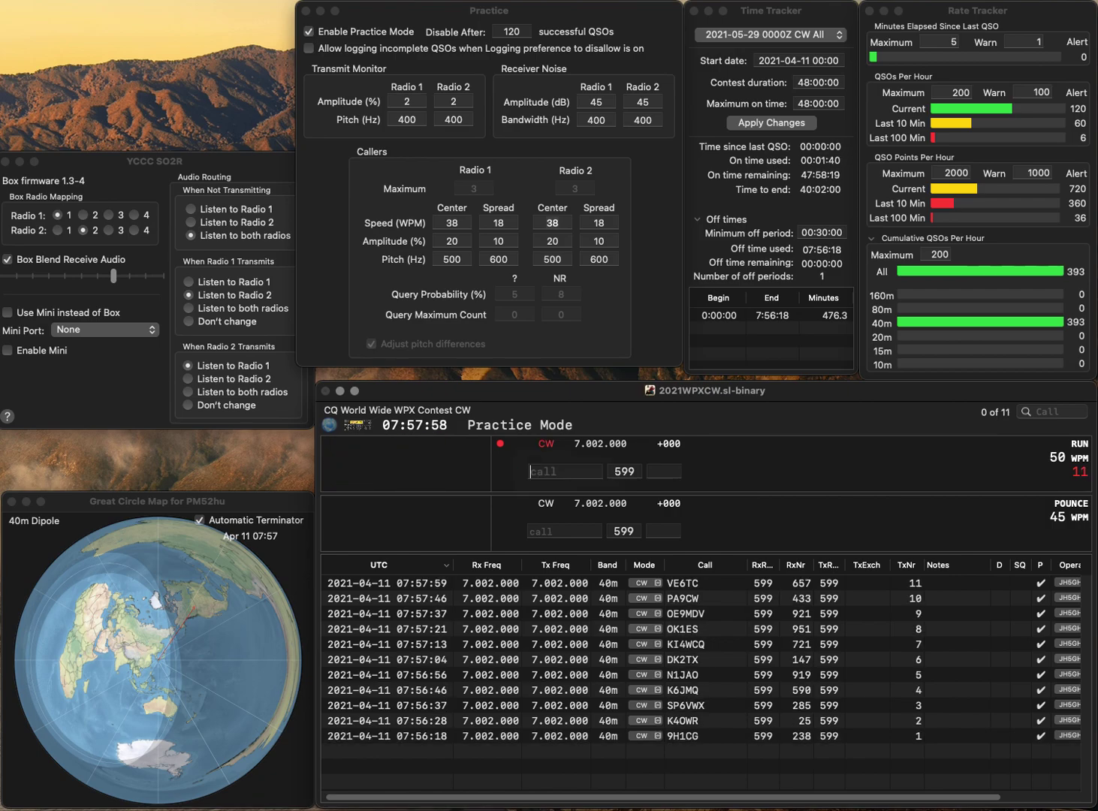
text(NP3)
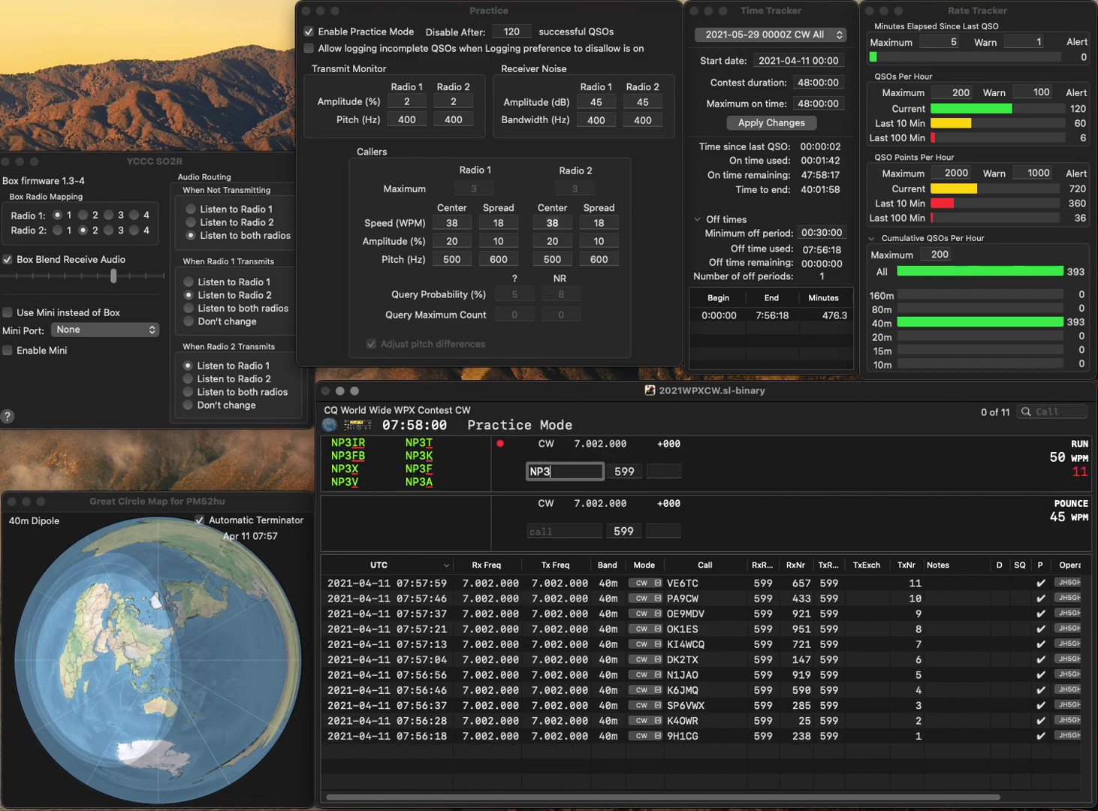
text(MR)
key(Return)
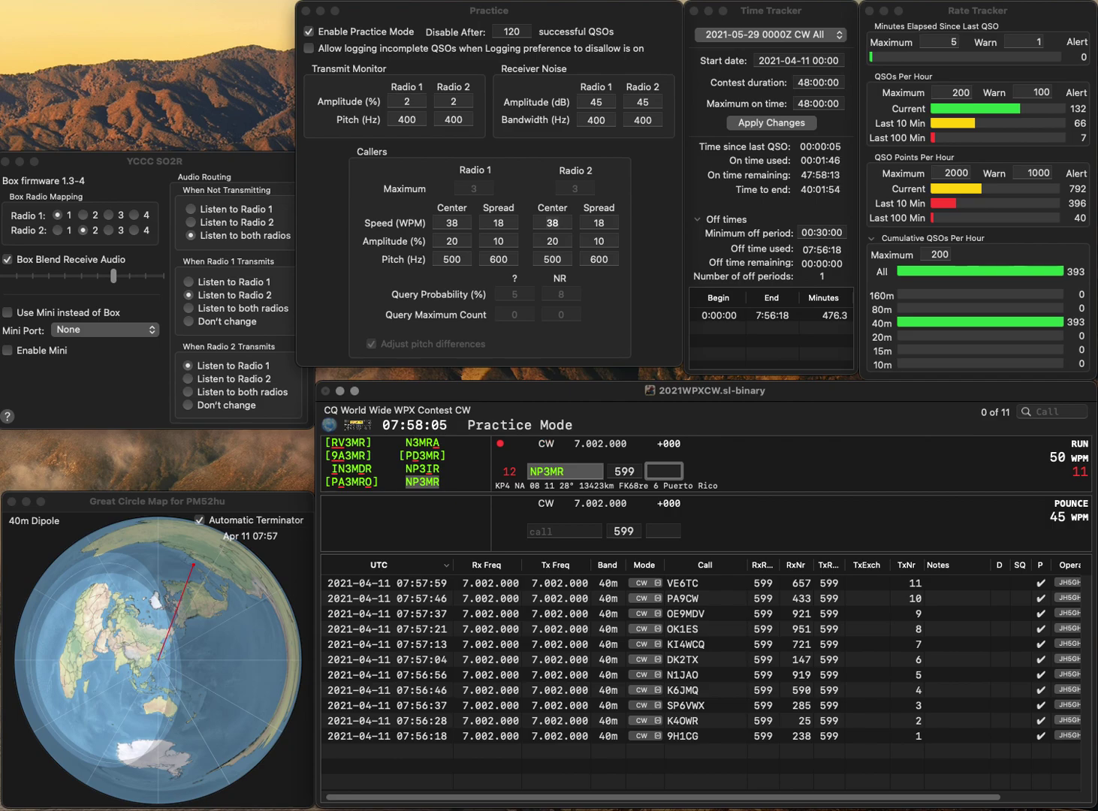
text(212)
key(Return)
text(WA4V)
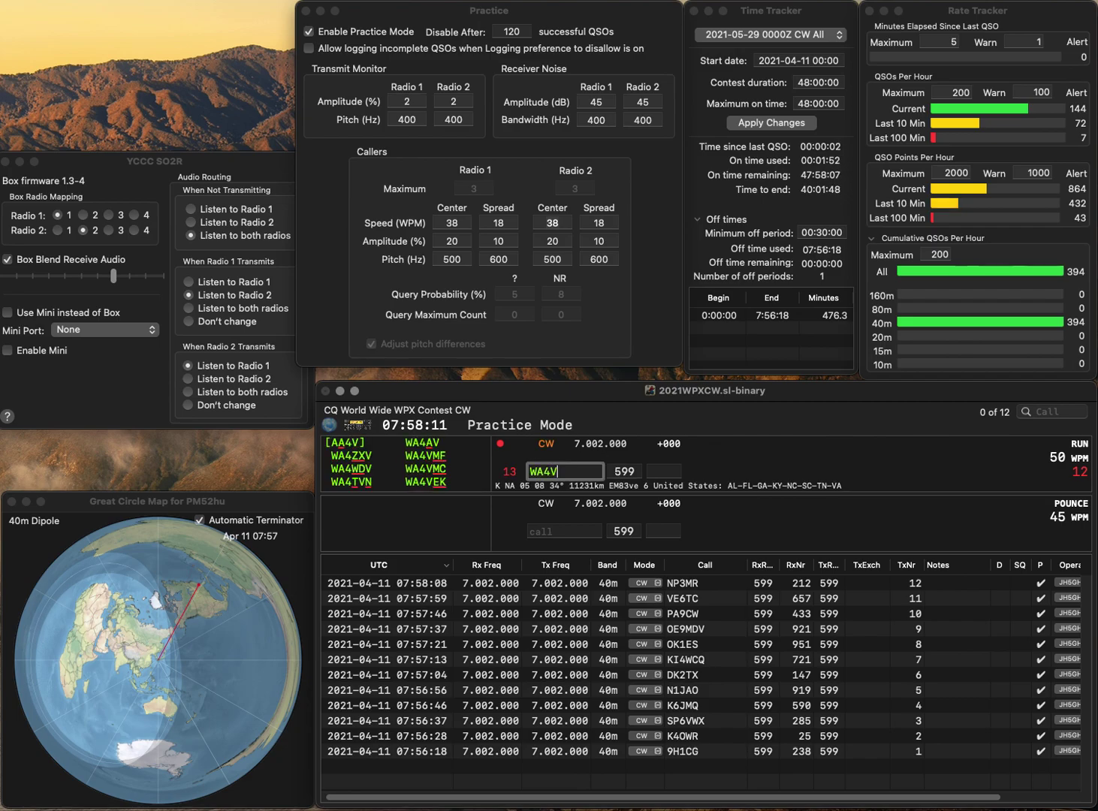
text(MMC)
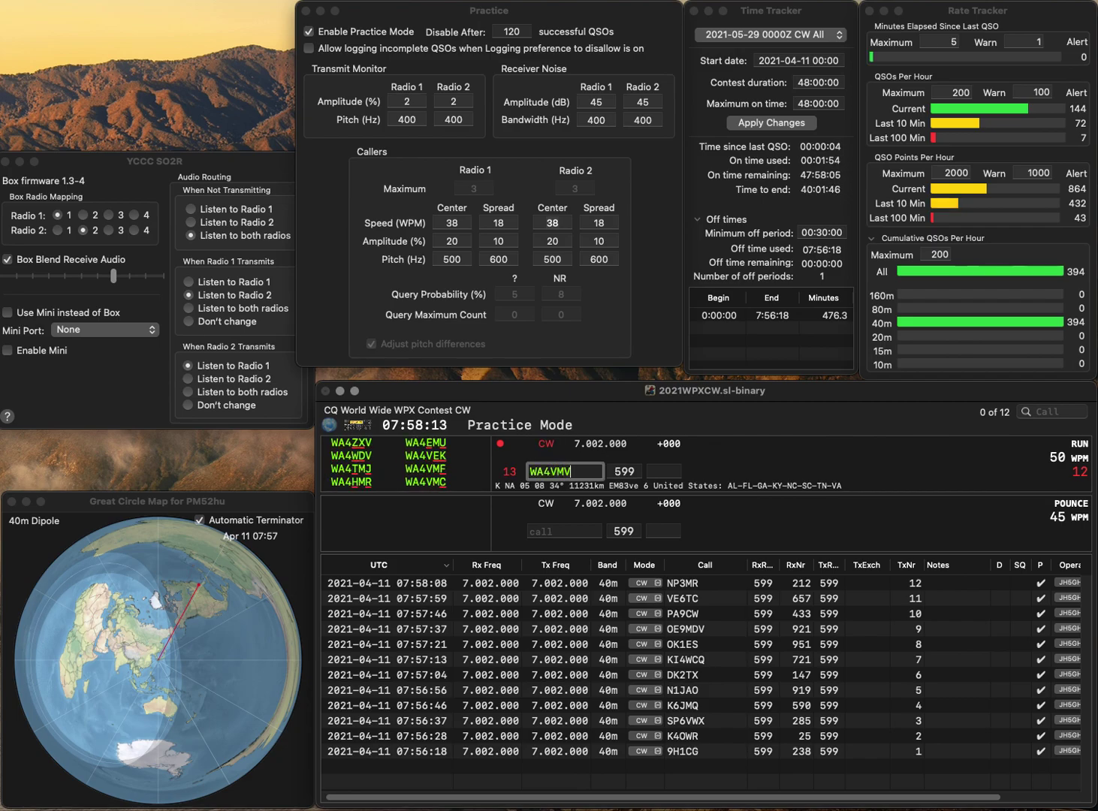
key(Return)
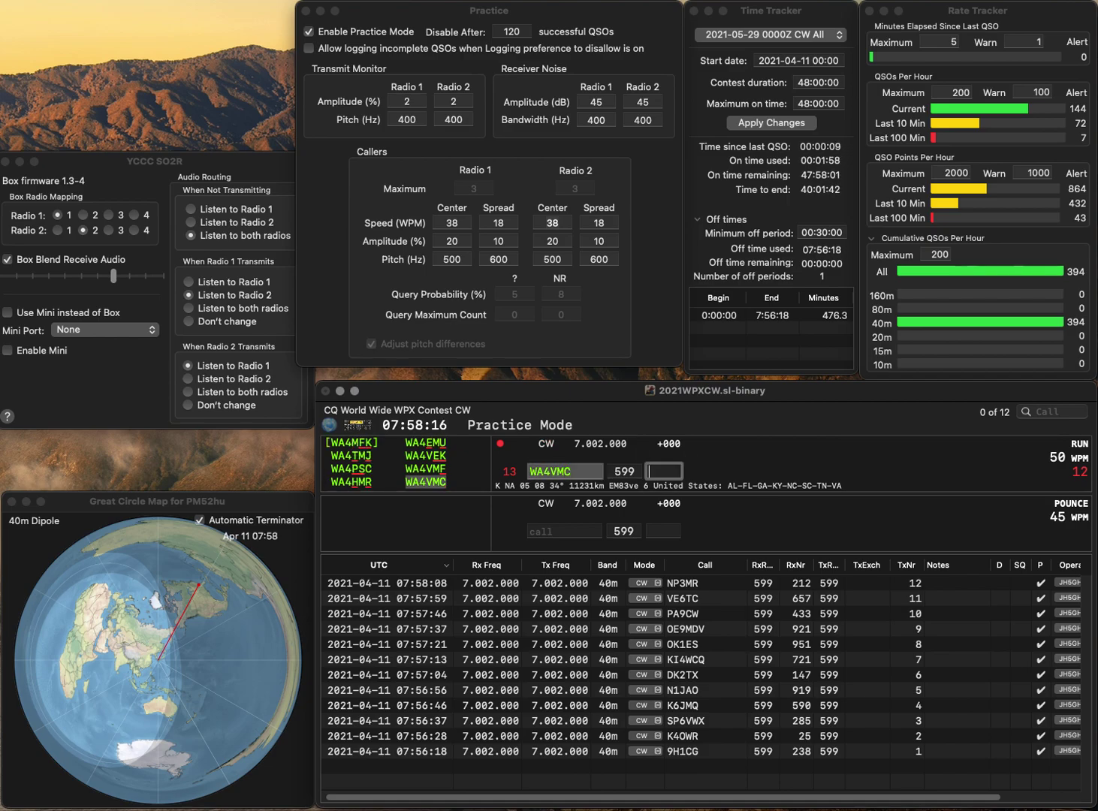
text(46)
key(Return)
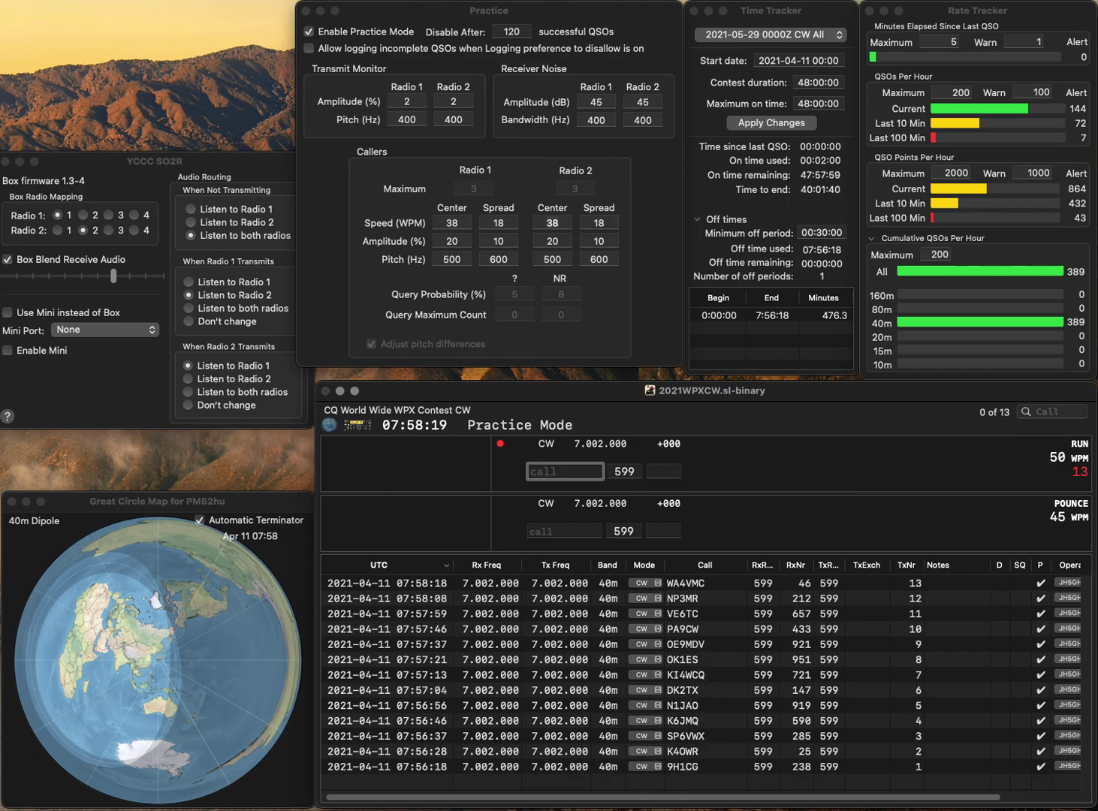
Correct the partially copied call to ZP5DVD on the run radio and log the contact with received number 903
text(ZP5)
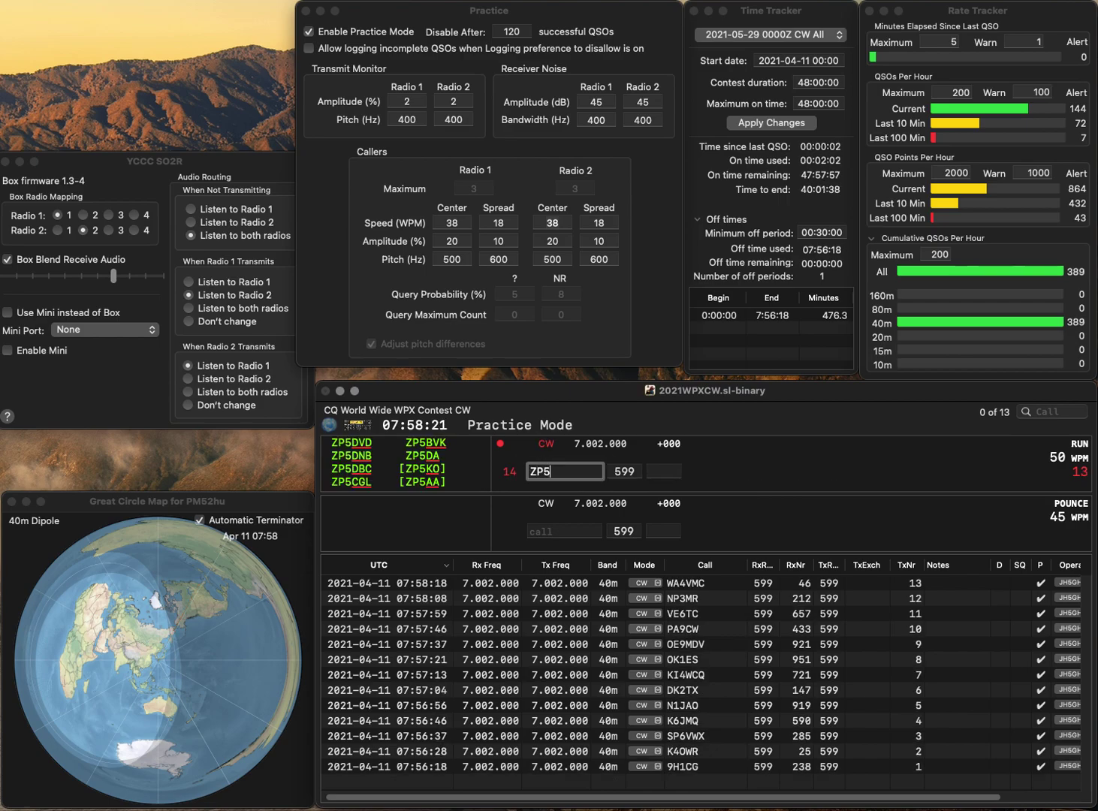
text(BD)
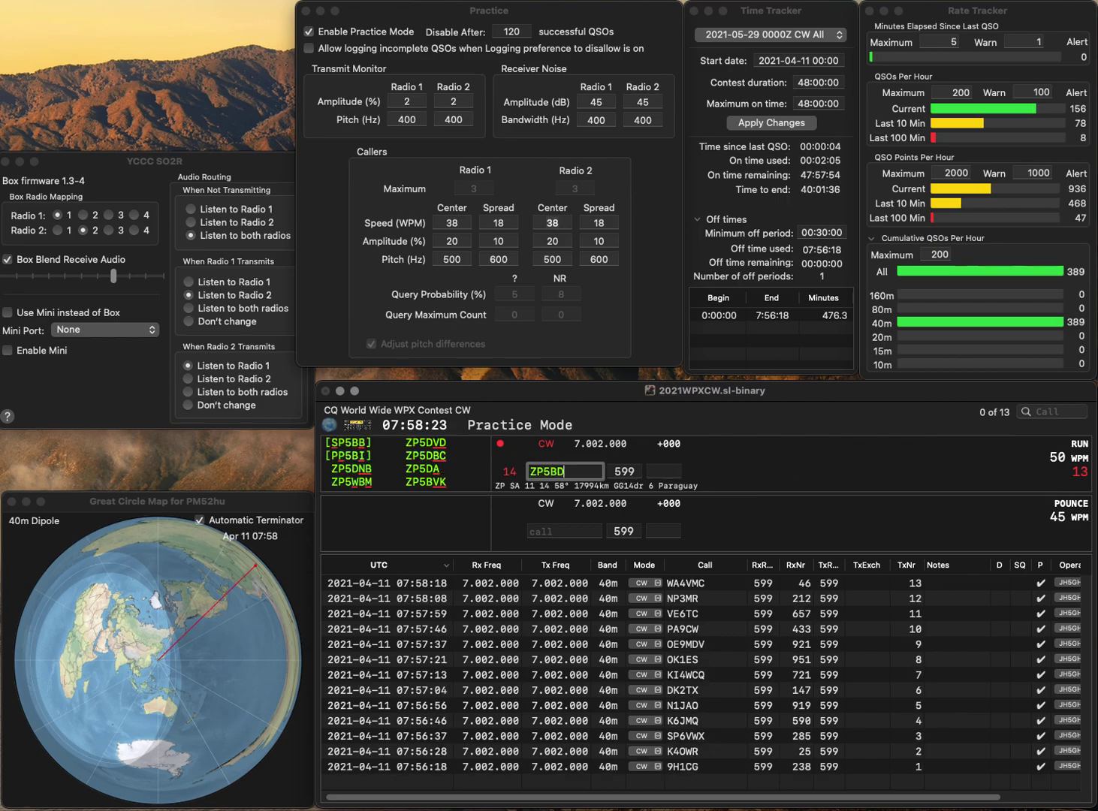
key(BackSpace)
key(BackSpace)
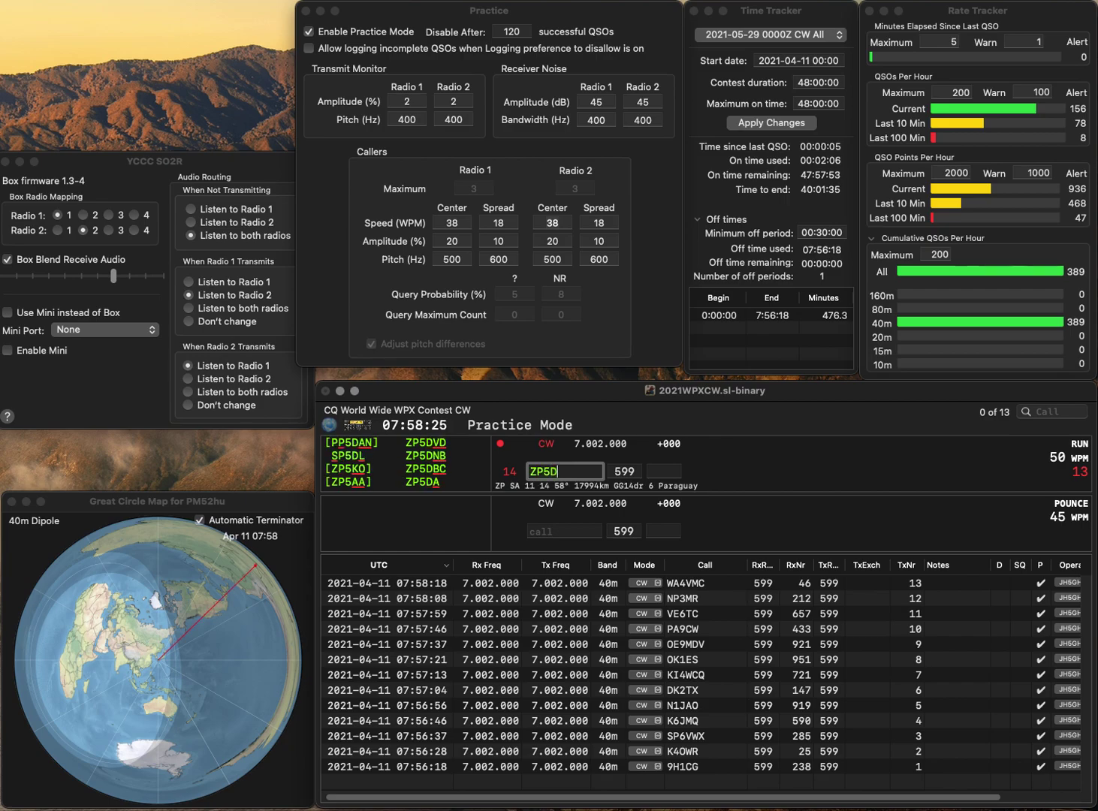
text(DVD)
key(Return)
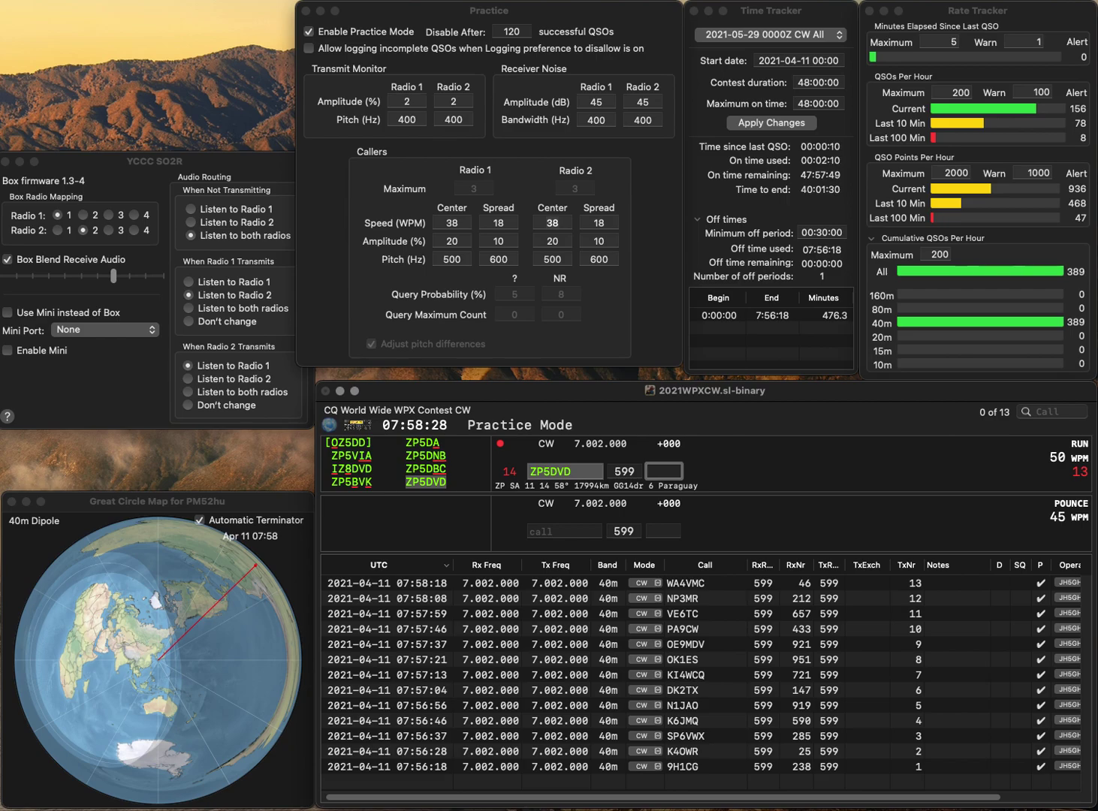
text(03)
key(Return)
text(G4TNI)
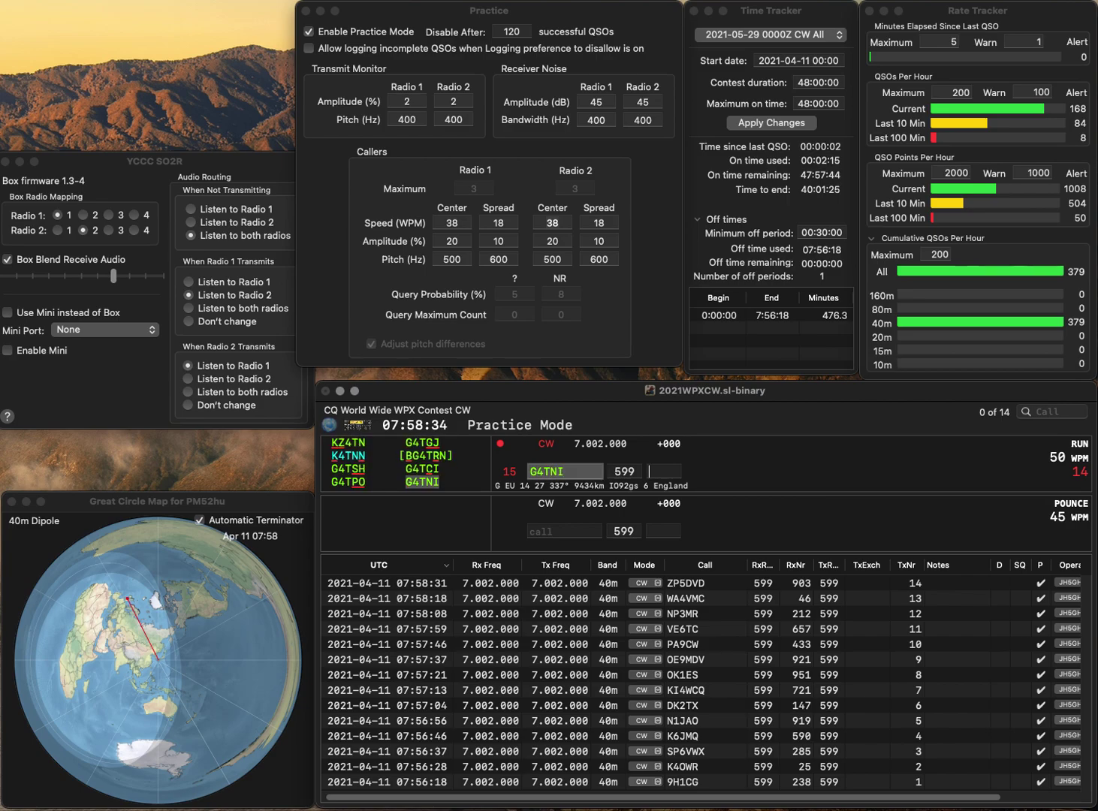
key(Return)
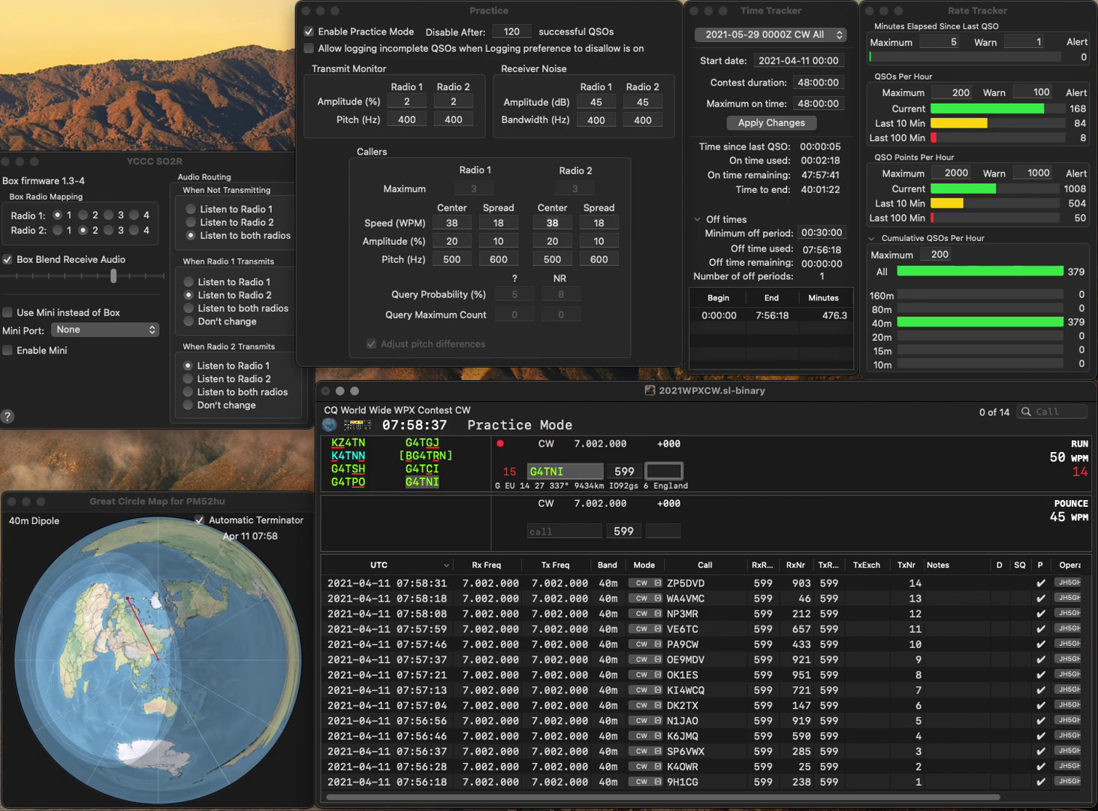
text(73)
key(Return)
Enter PA1DD, correct the call to PA1BD, and log the contact with received number 657
text(PA1DD)
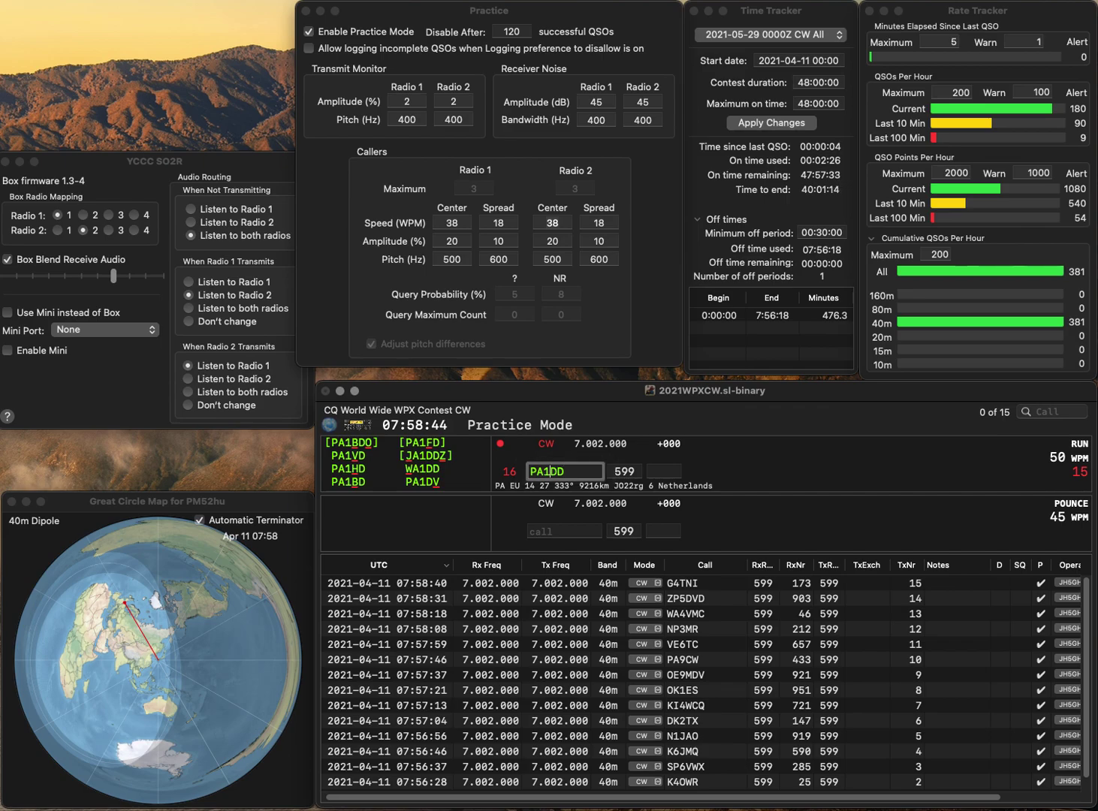
key(BackSpace)
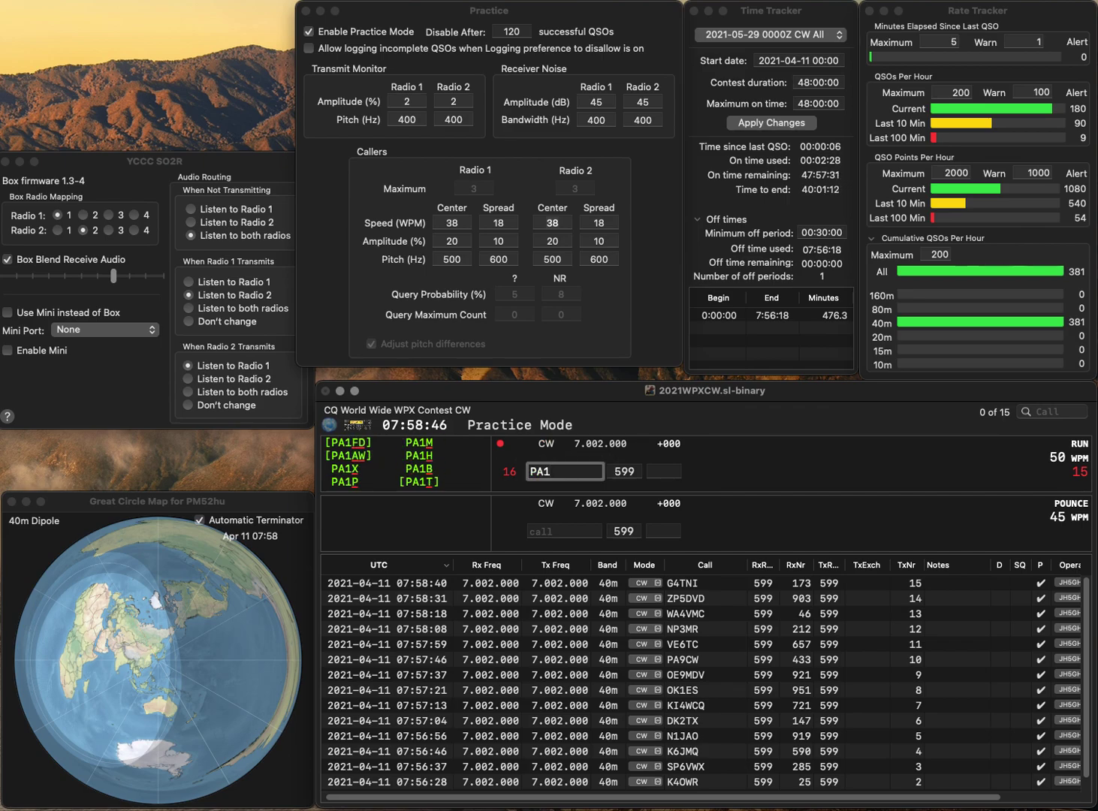
text(BD)
key(Return)
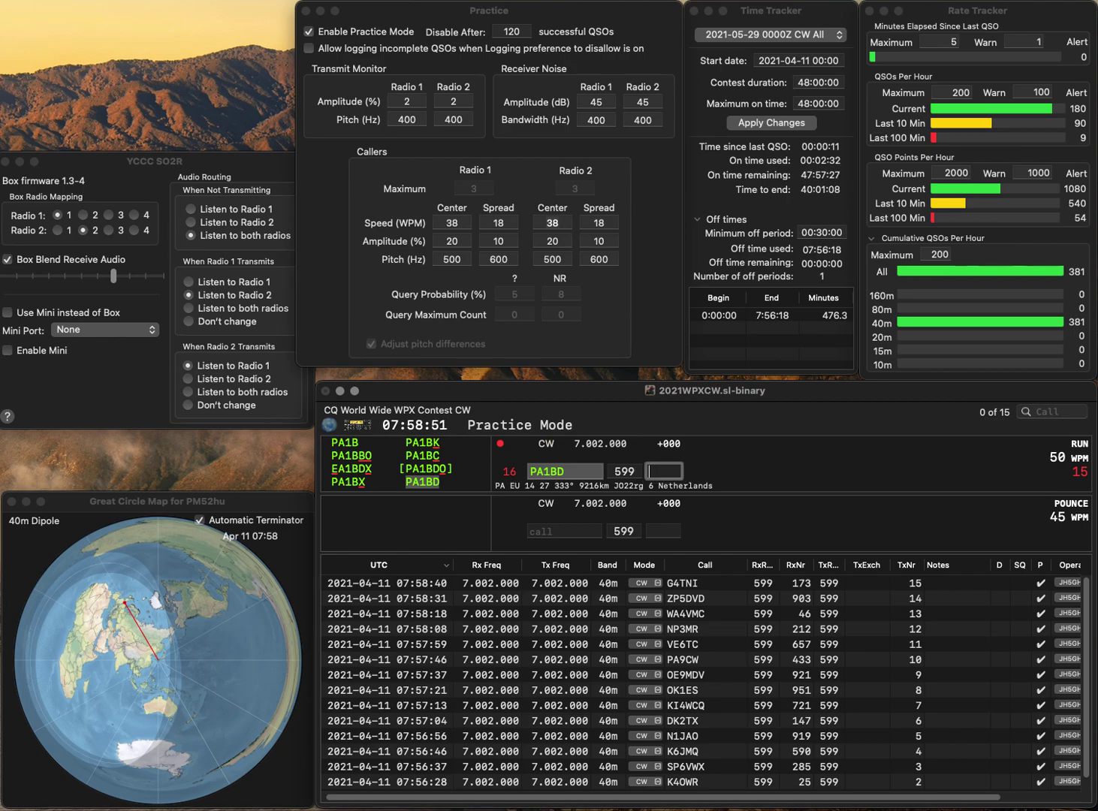
text(657)
key(Return)
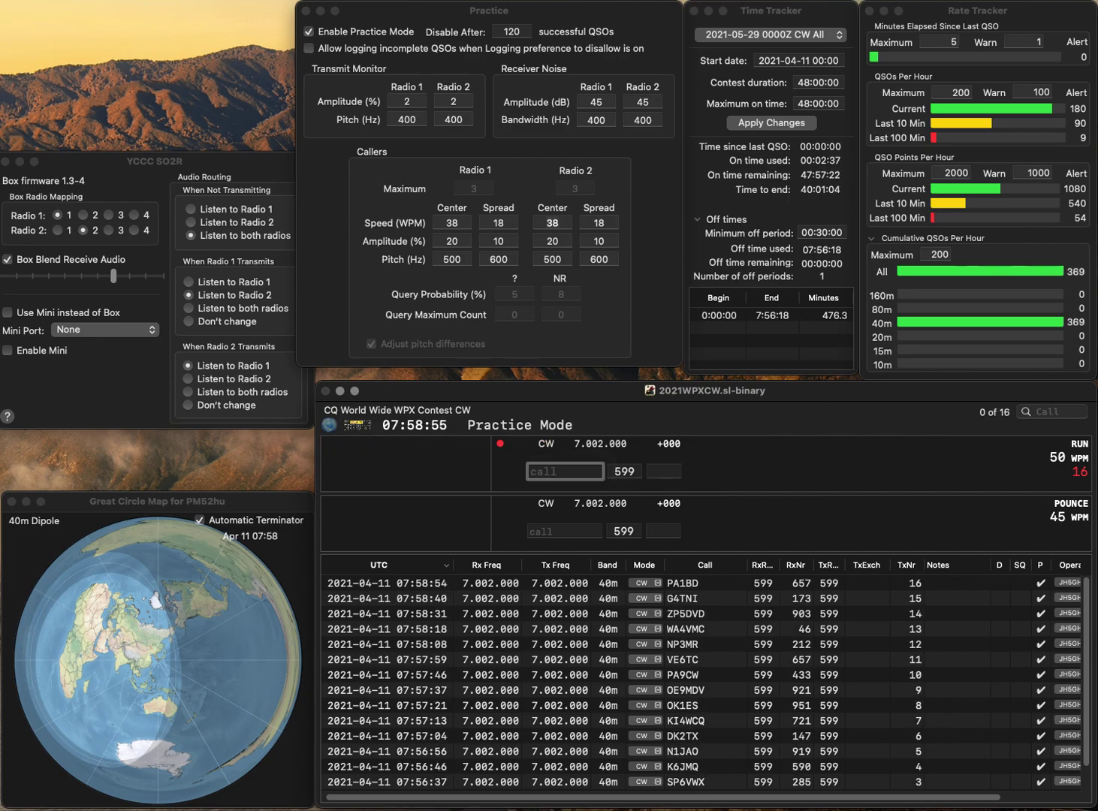
text(W7DP)
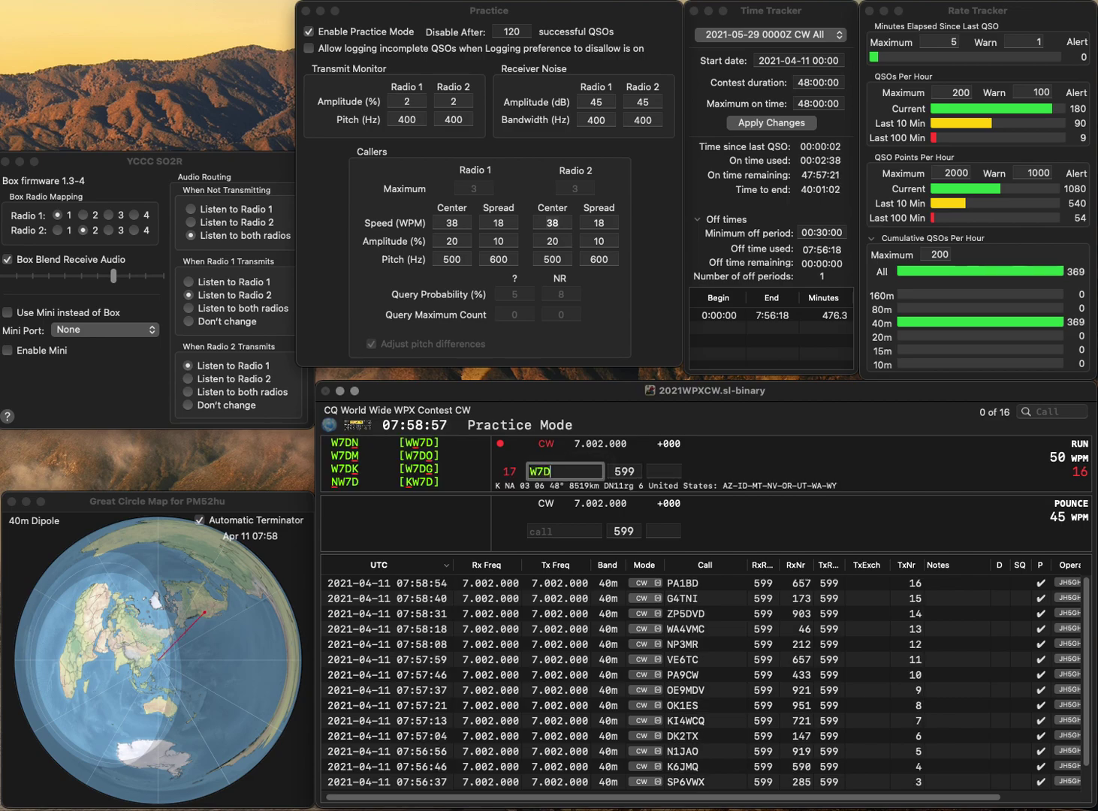
key(Return)
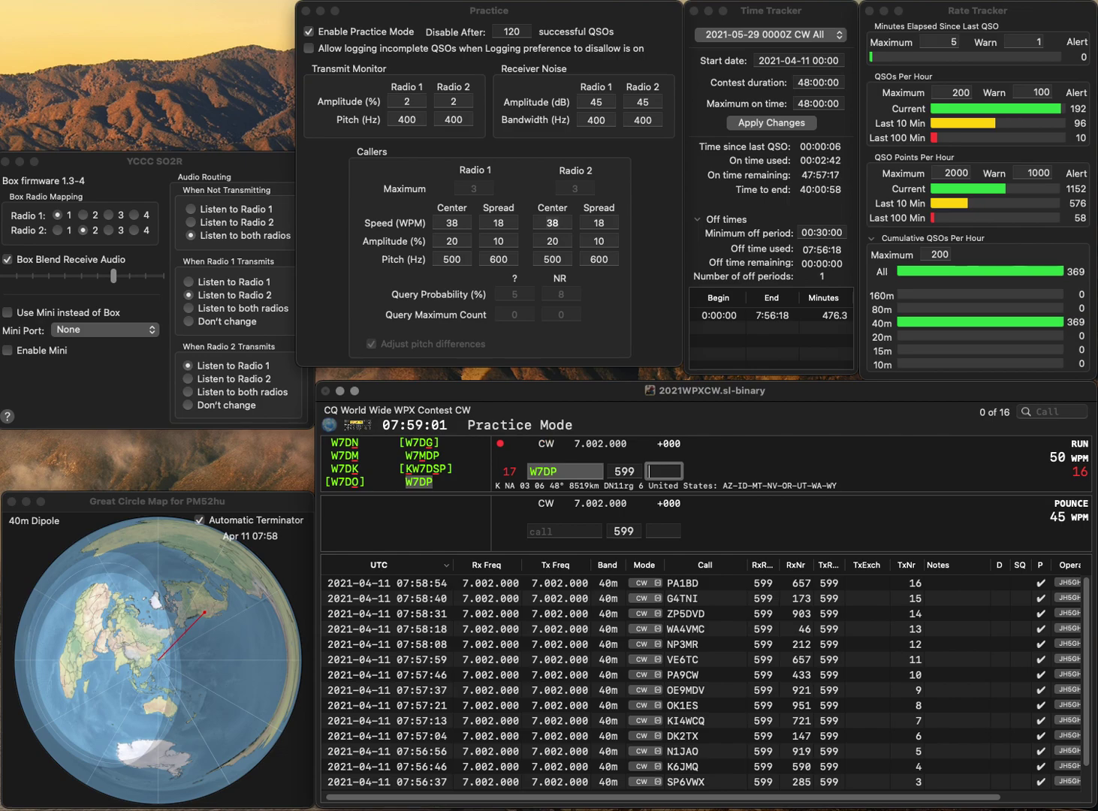
text(64)
key(Return)
text(IZ1)
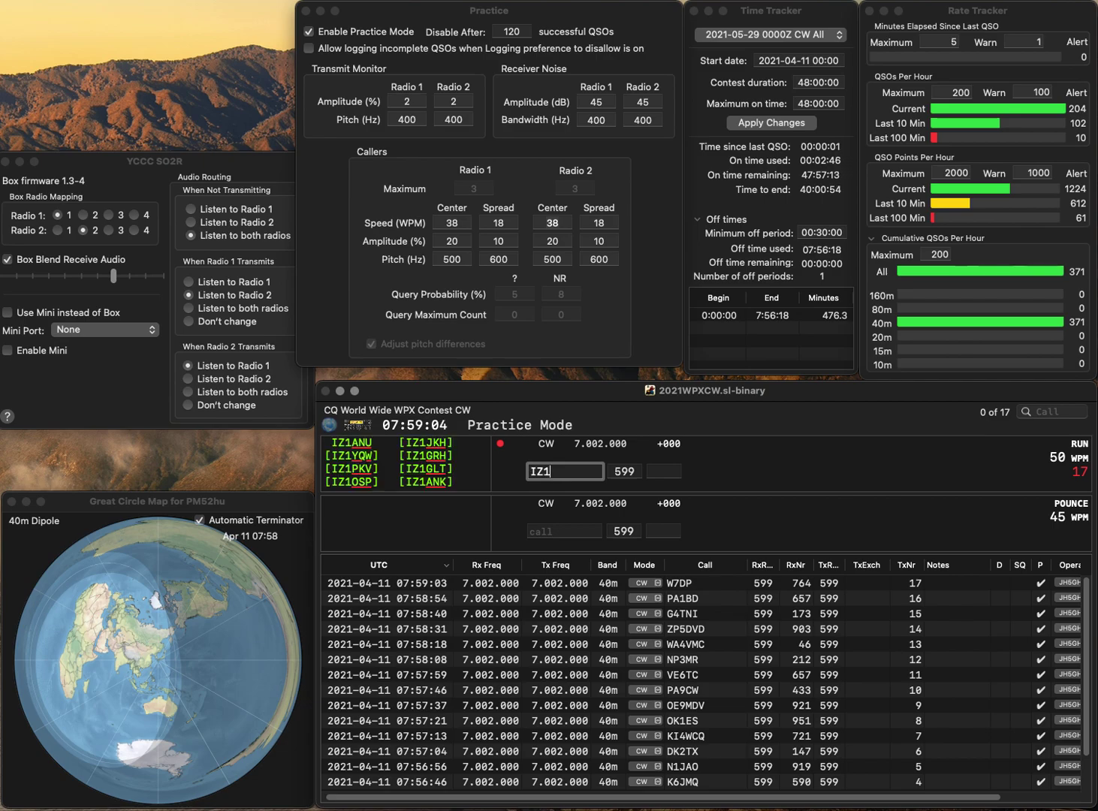
text(DLU)
key(Return)
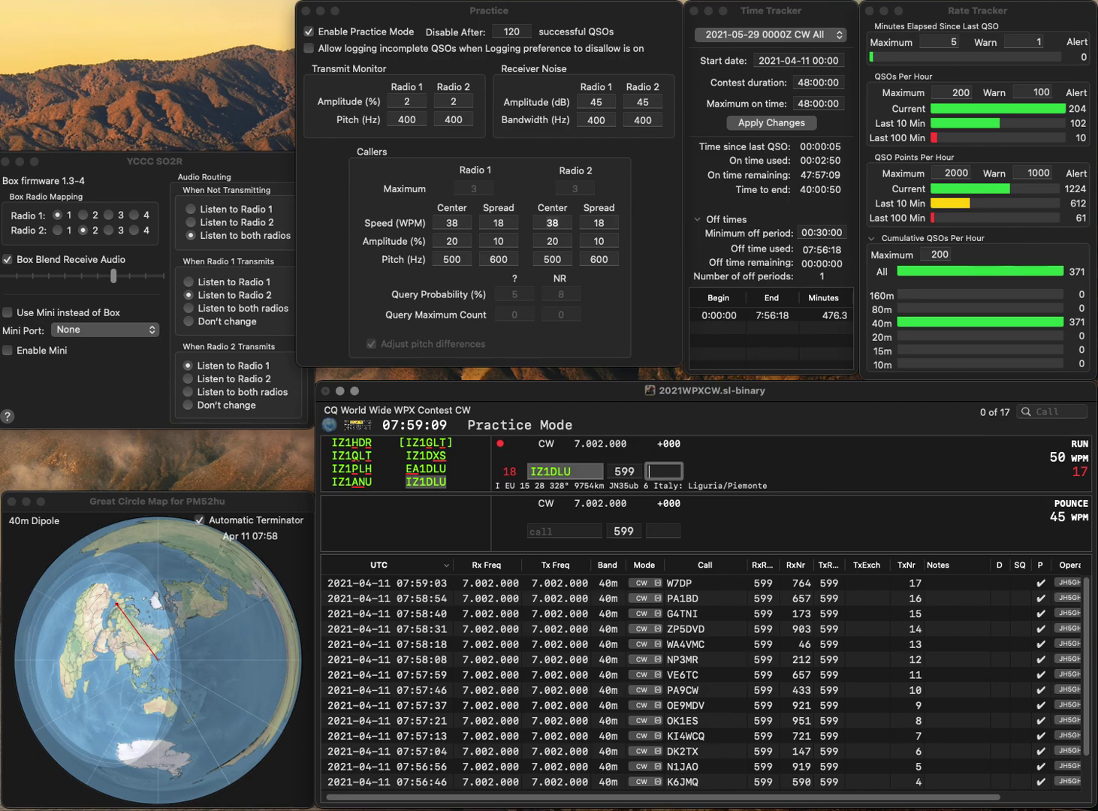
text(632)
key(Return)
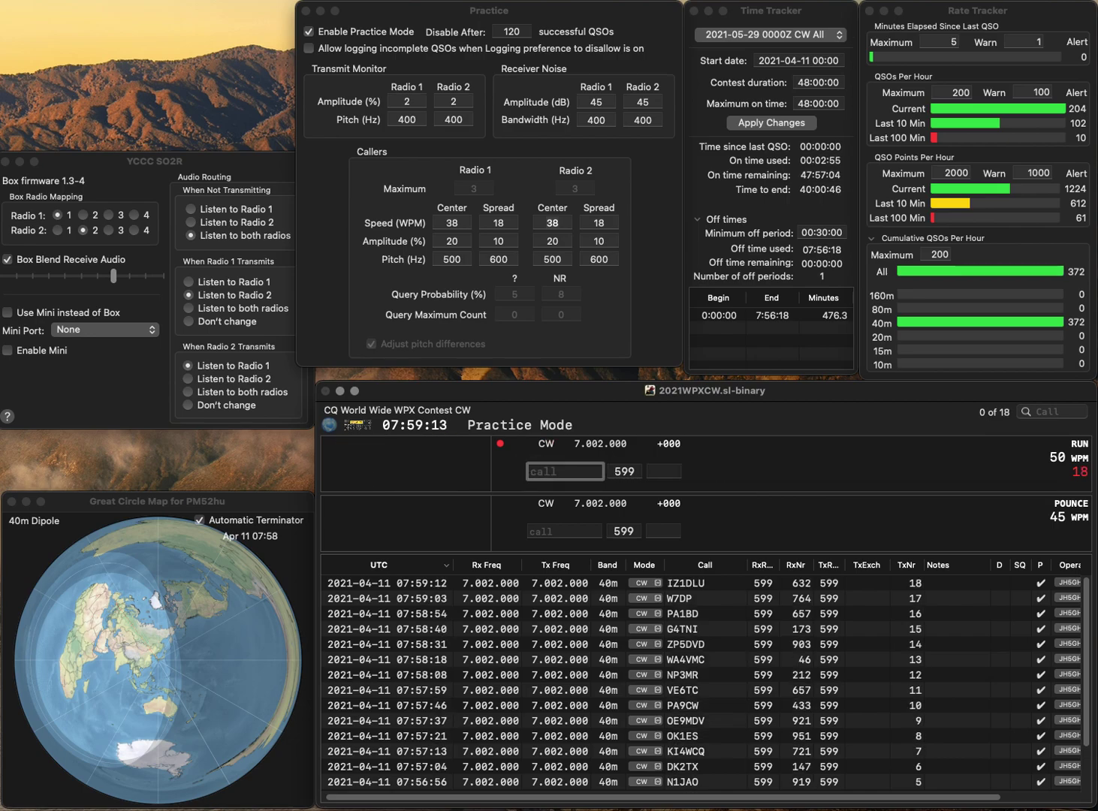
text(W9GY)
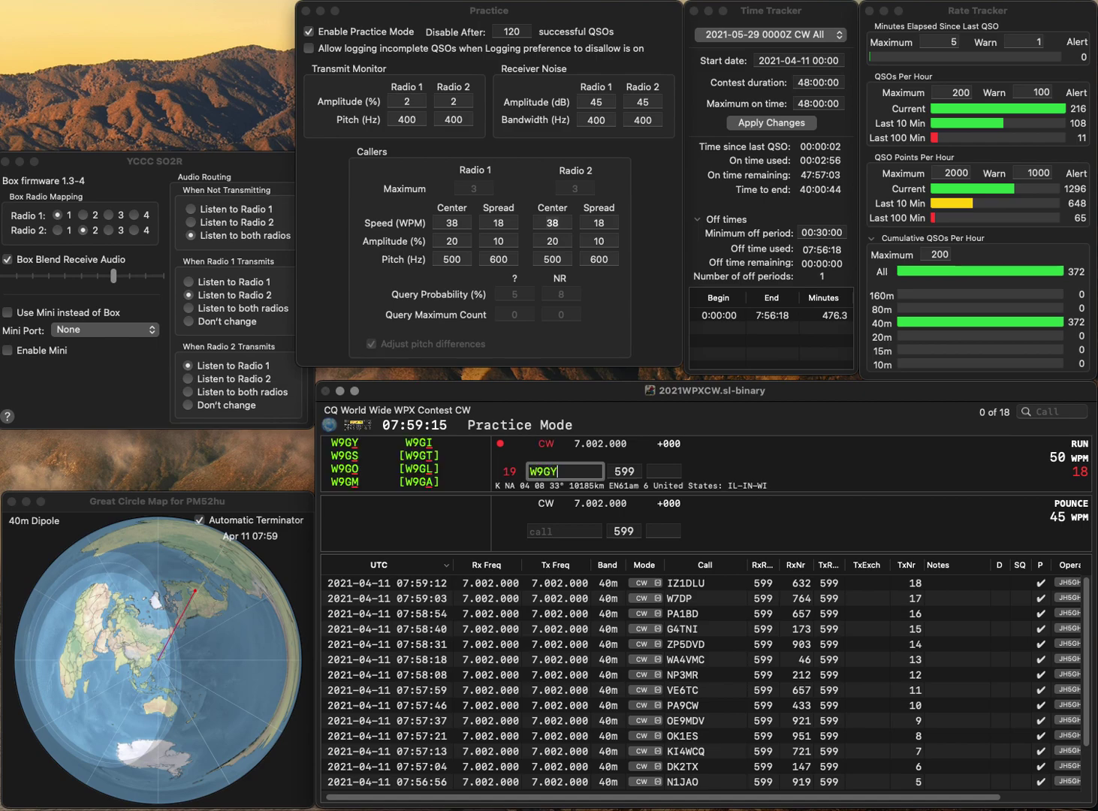
key(Return)
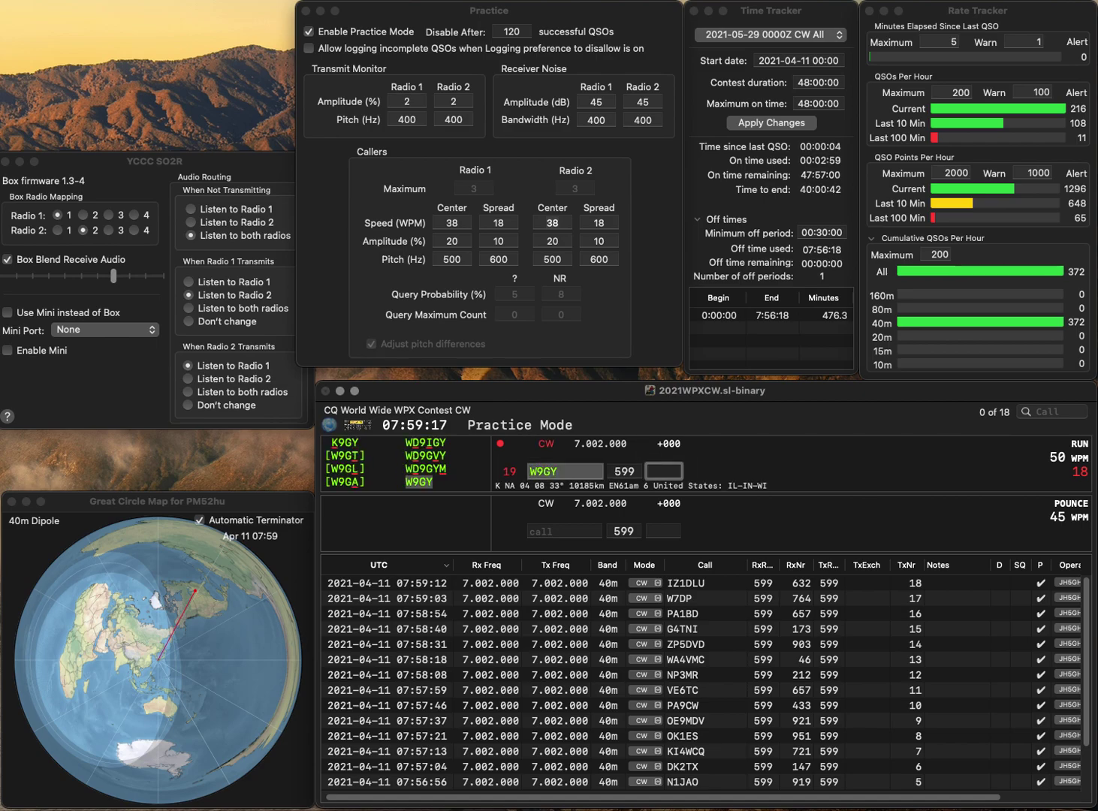
text(130)
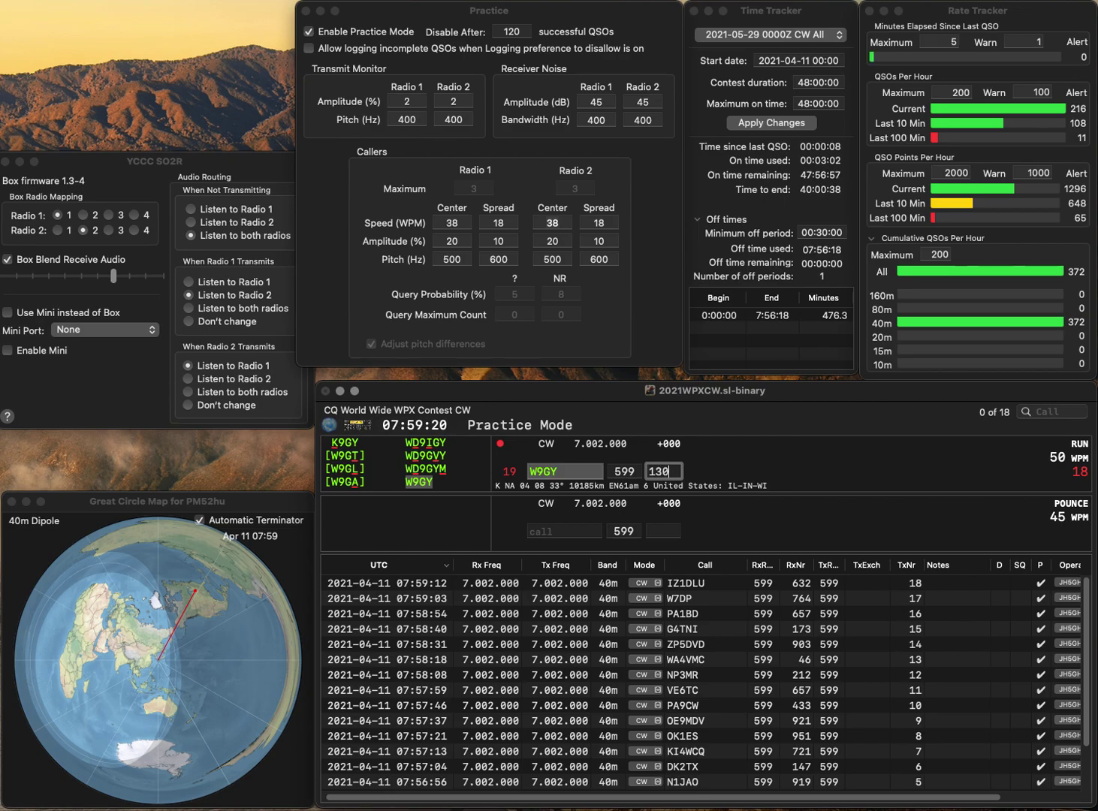
key(Return)
Answer caller W5ZG on the run radio and log the contact with received number 732
text(W5ZG)
key(Return)
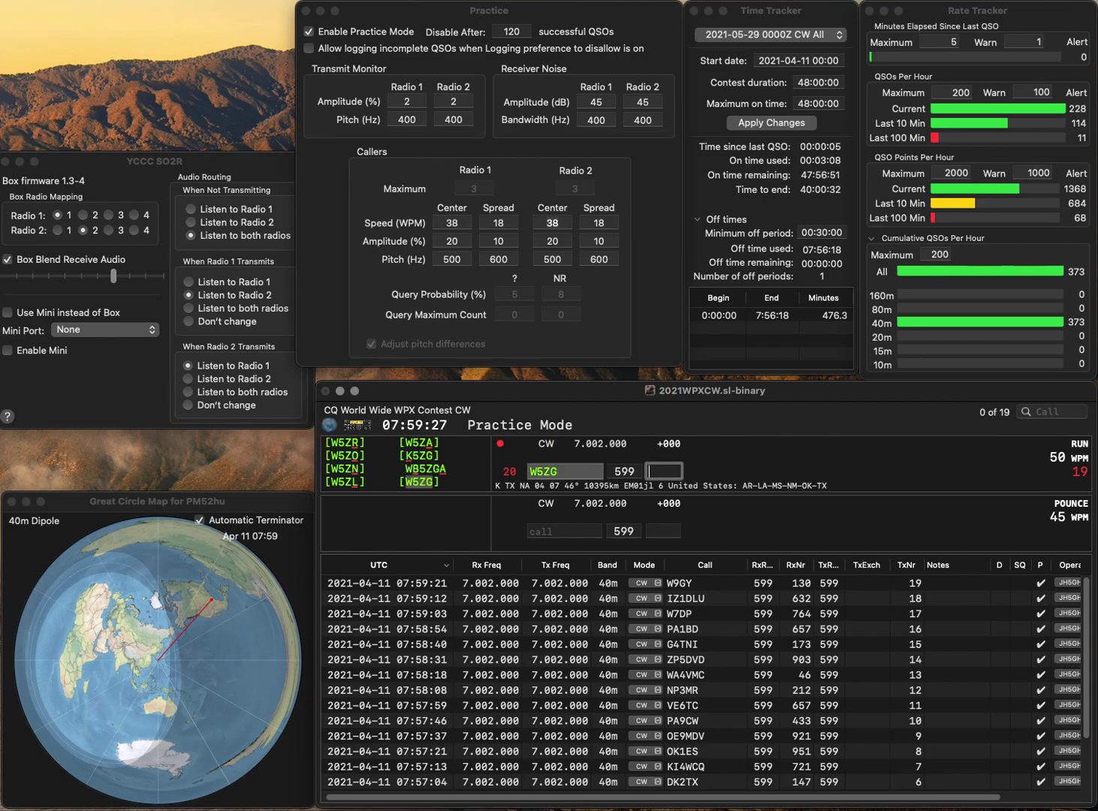
text(7)
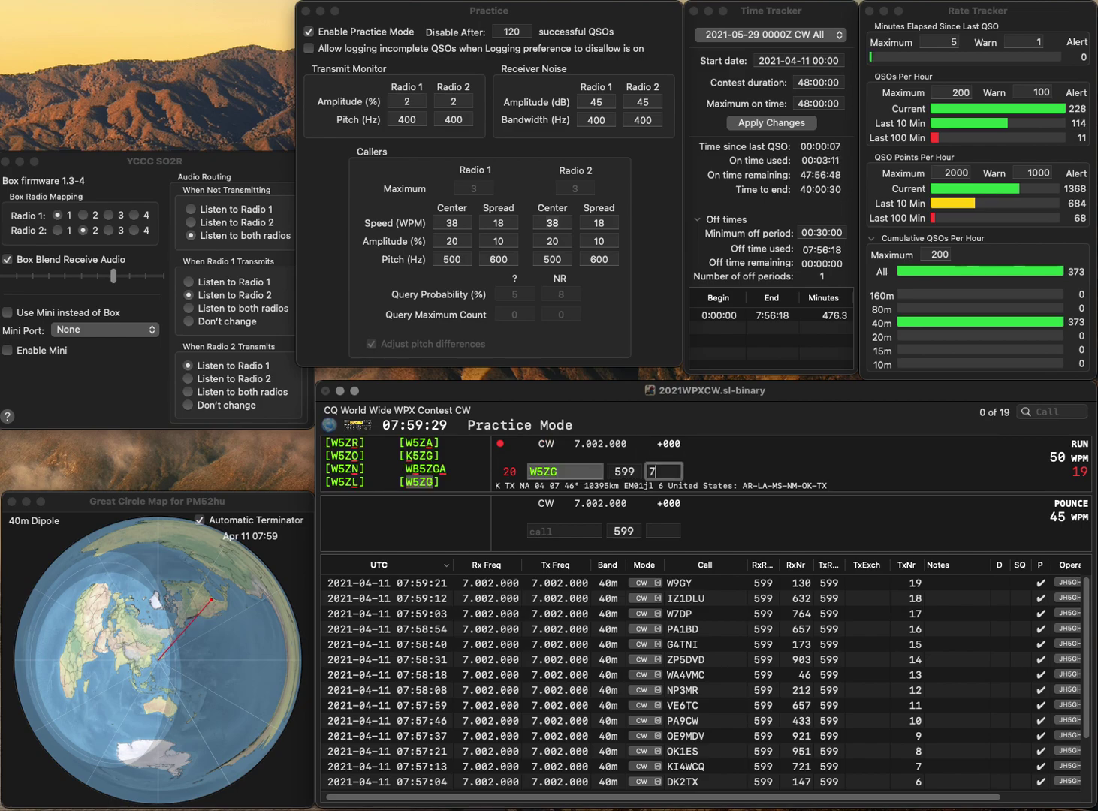
key(Return)
text(VE3AX)
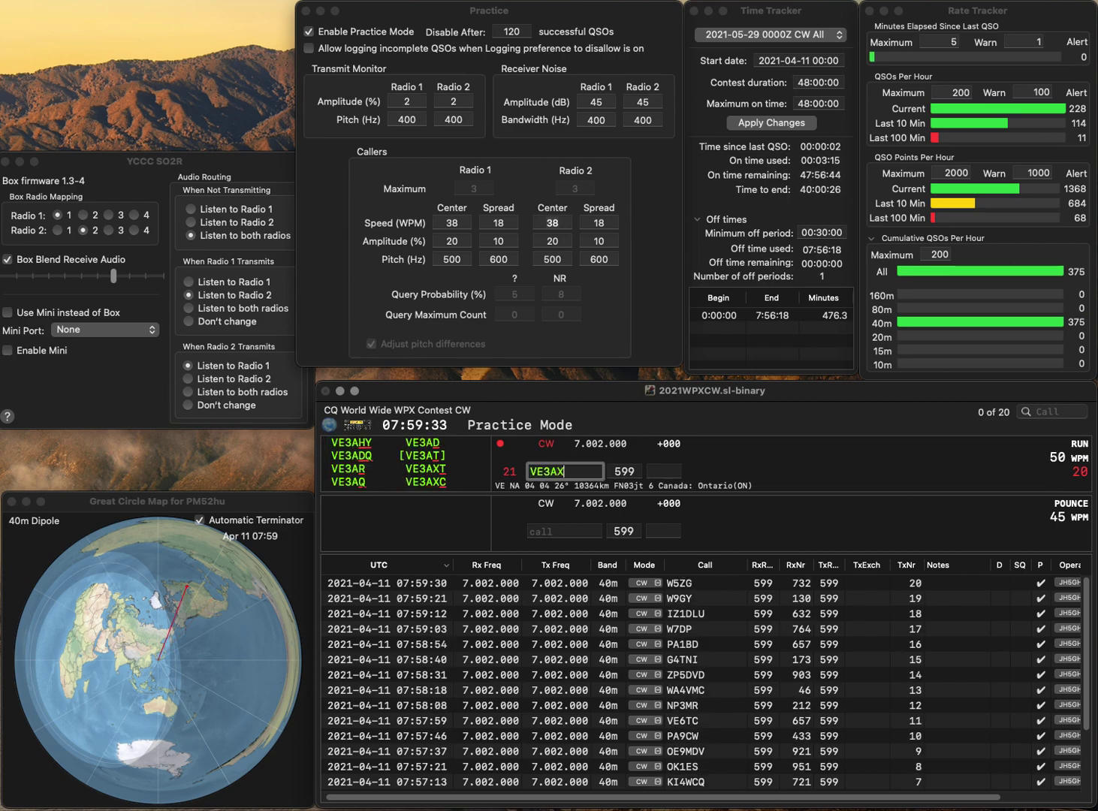
text(C)
key(Return)
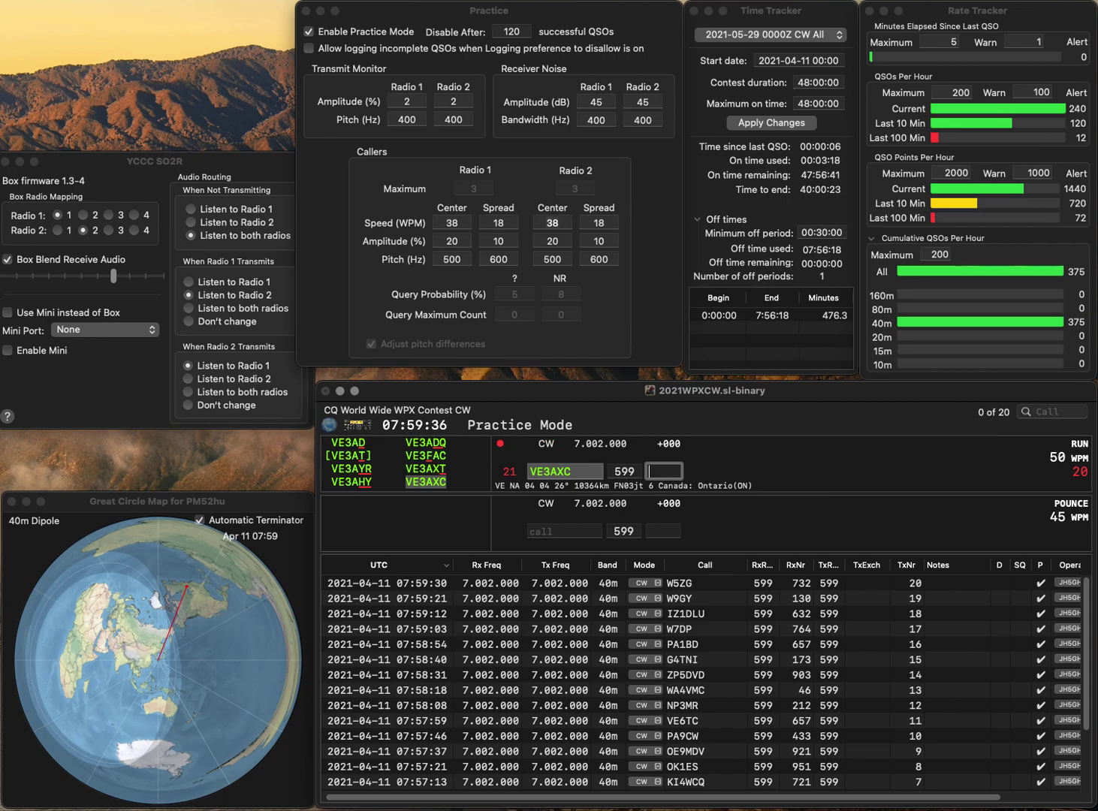
text(45)
key(Return)
Enter the caller as IK2SAI on the run radio and log the contact with received number 490
text(IK2)
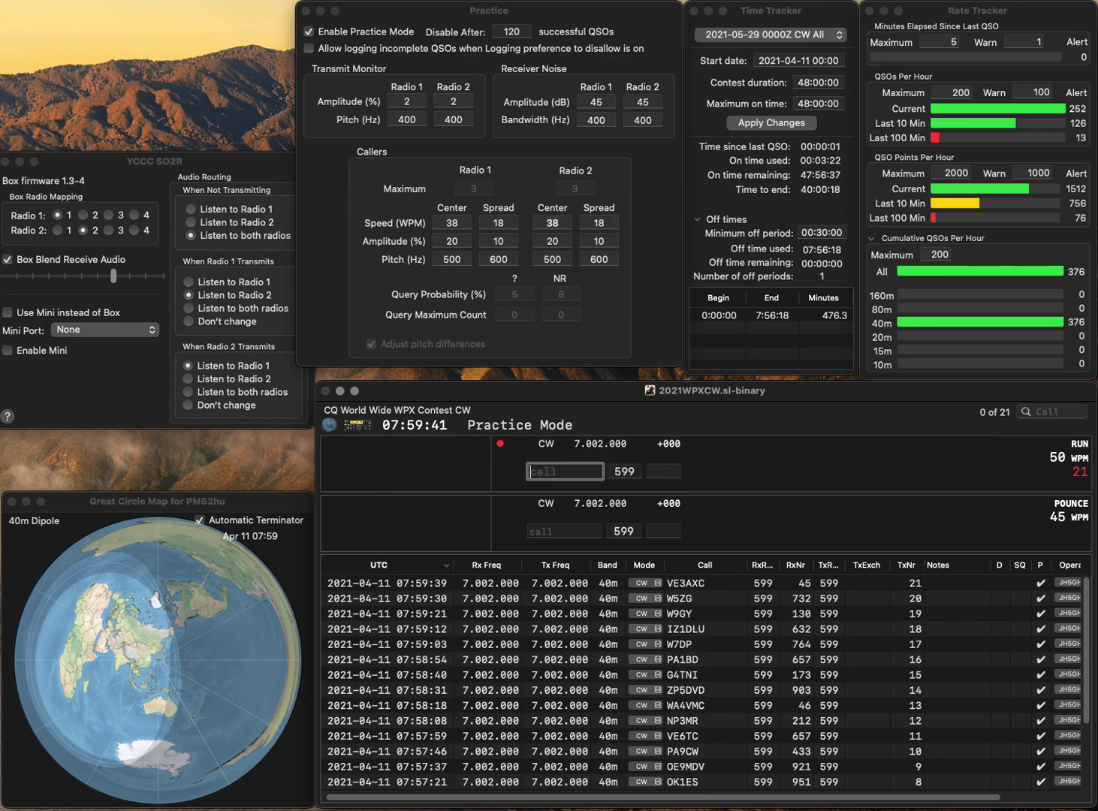
text(SAI)
key(Return)
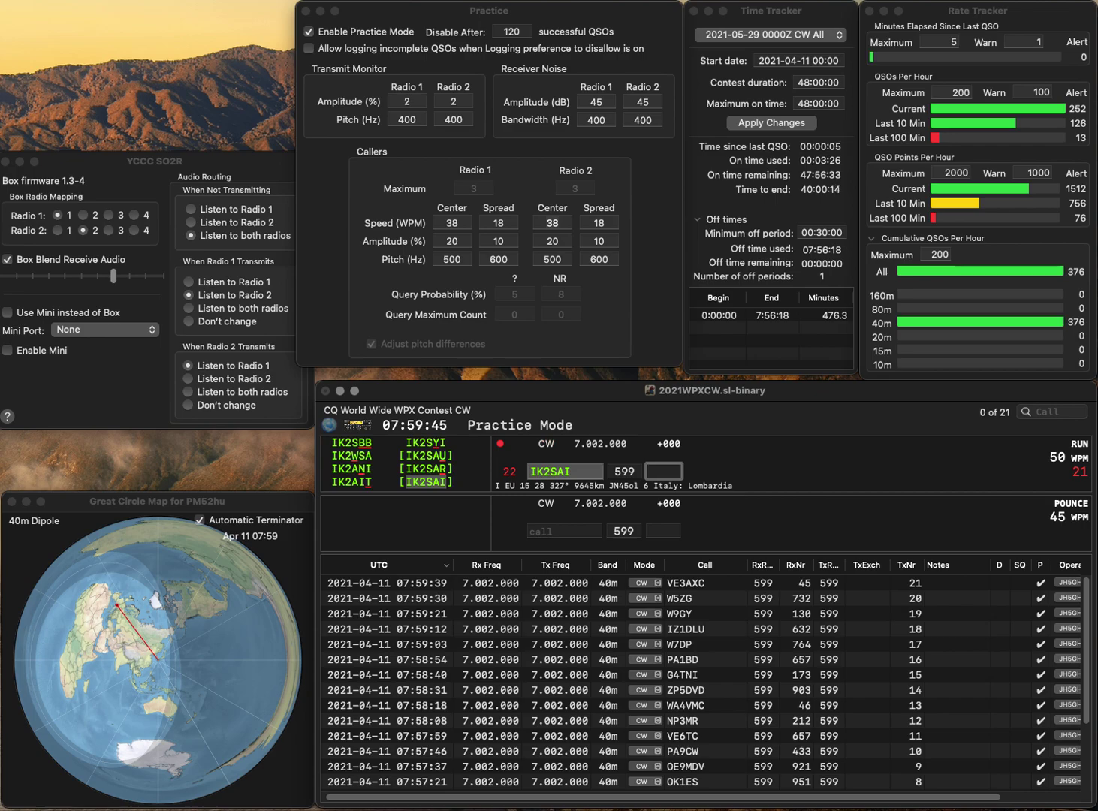
text(490)
key(Return)
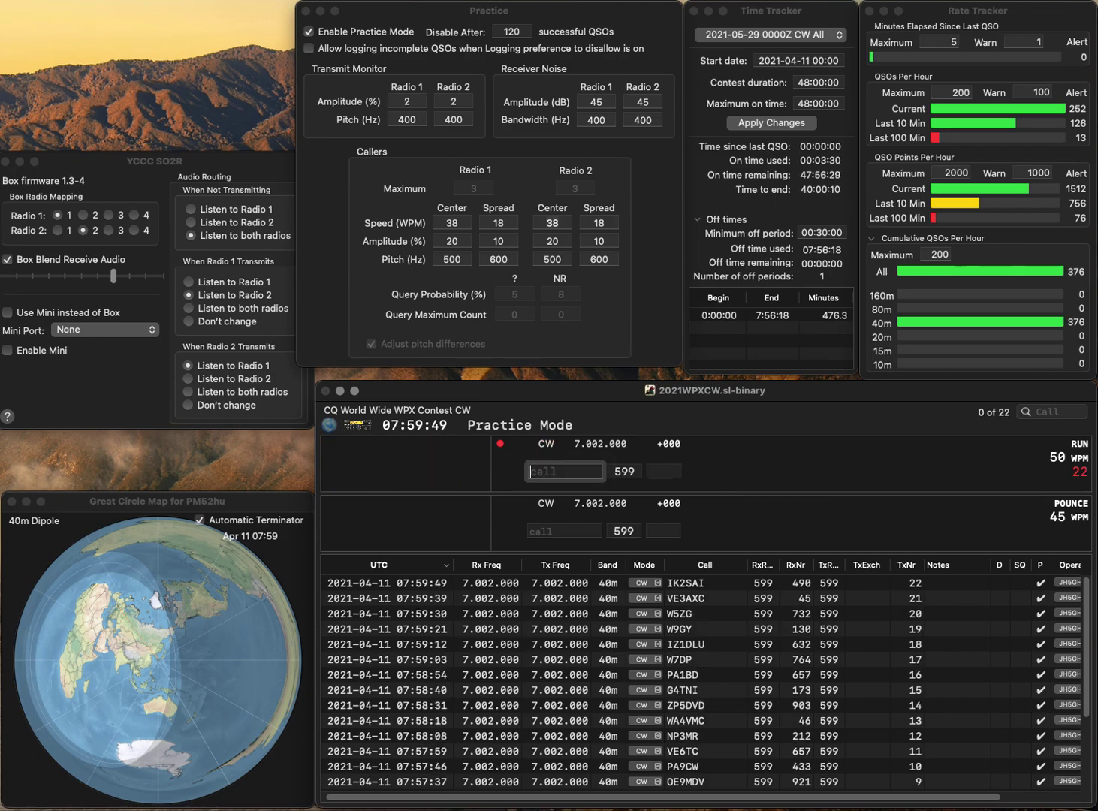
text(W)
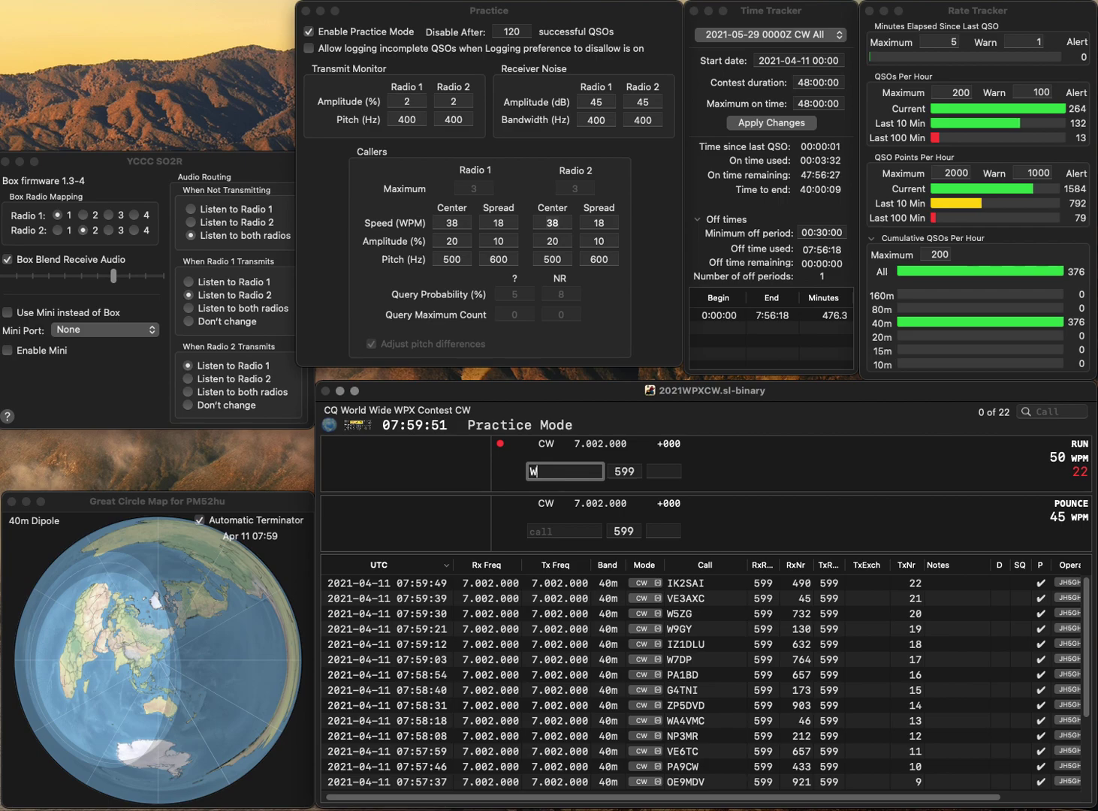
text(9MRH)
key(space)
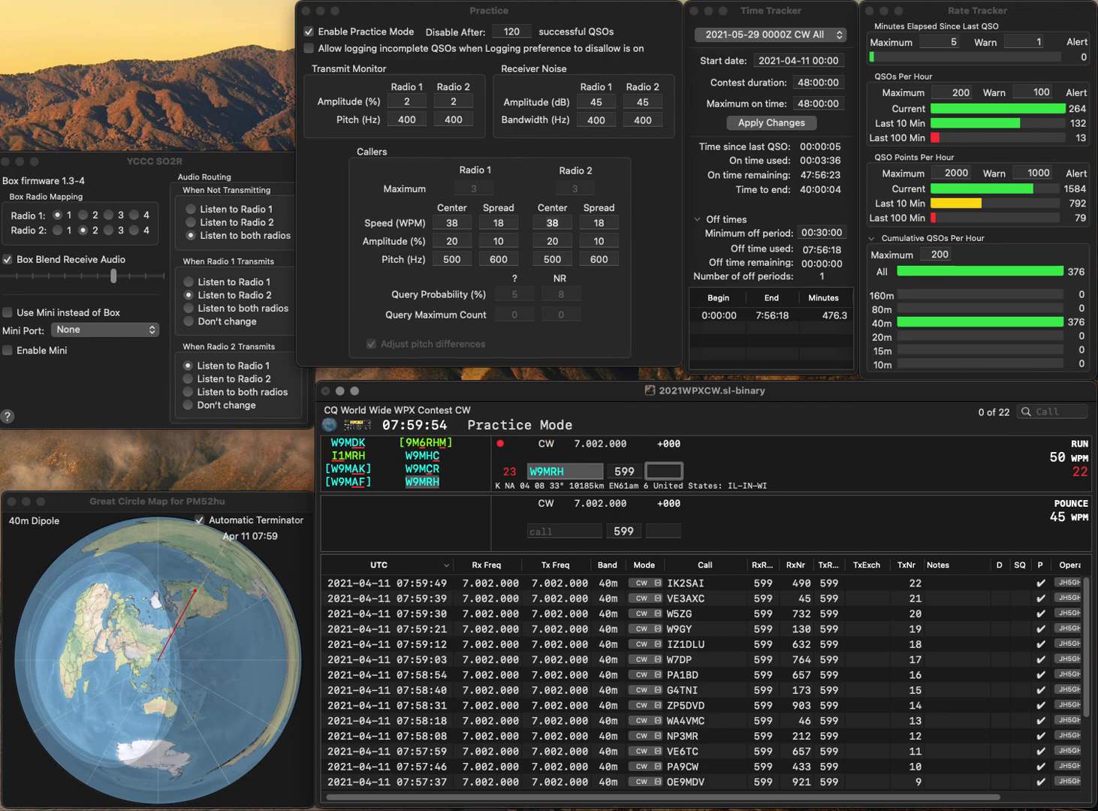
text(574)
key(Return)
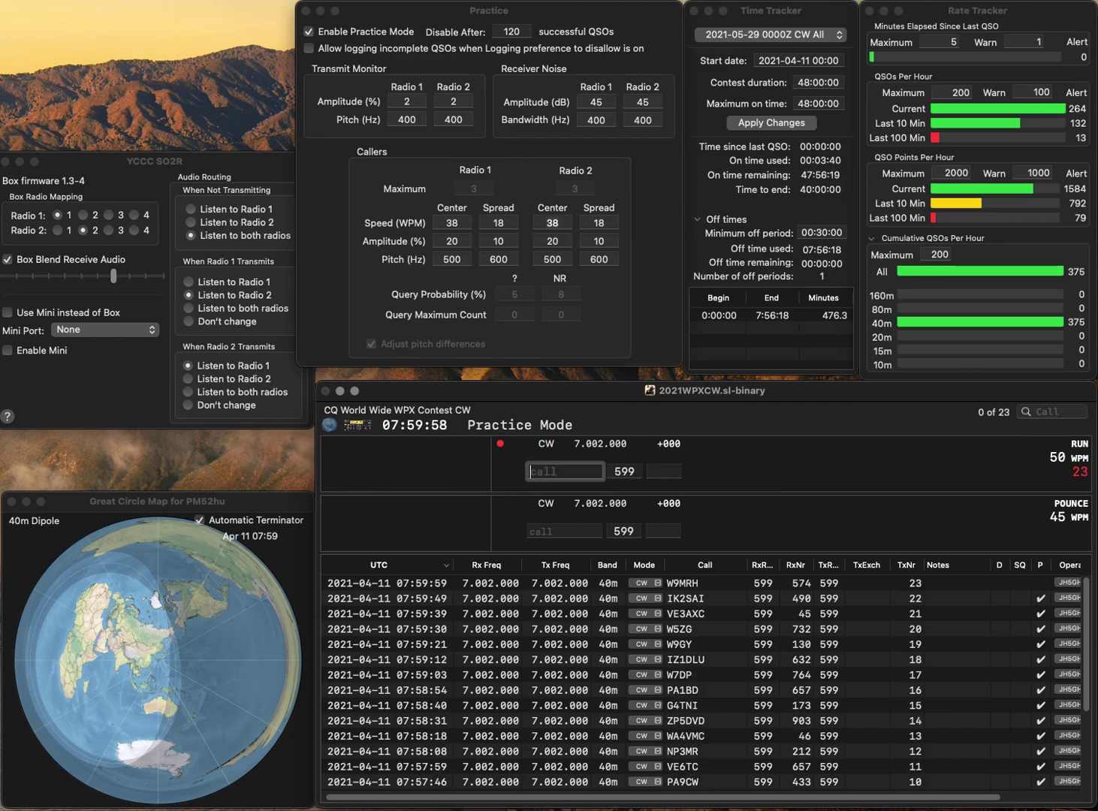
Complete the partial call W4J as W4JFA and log the contact with received number 734
text(W4J)
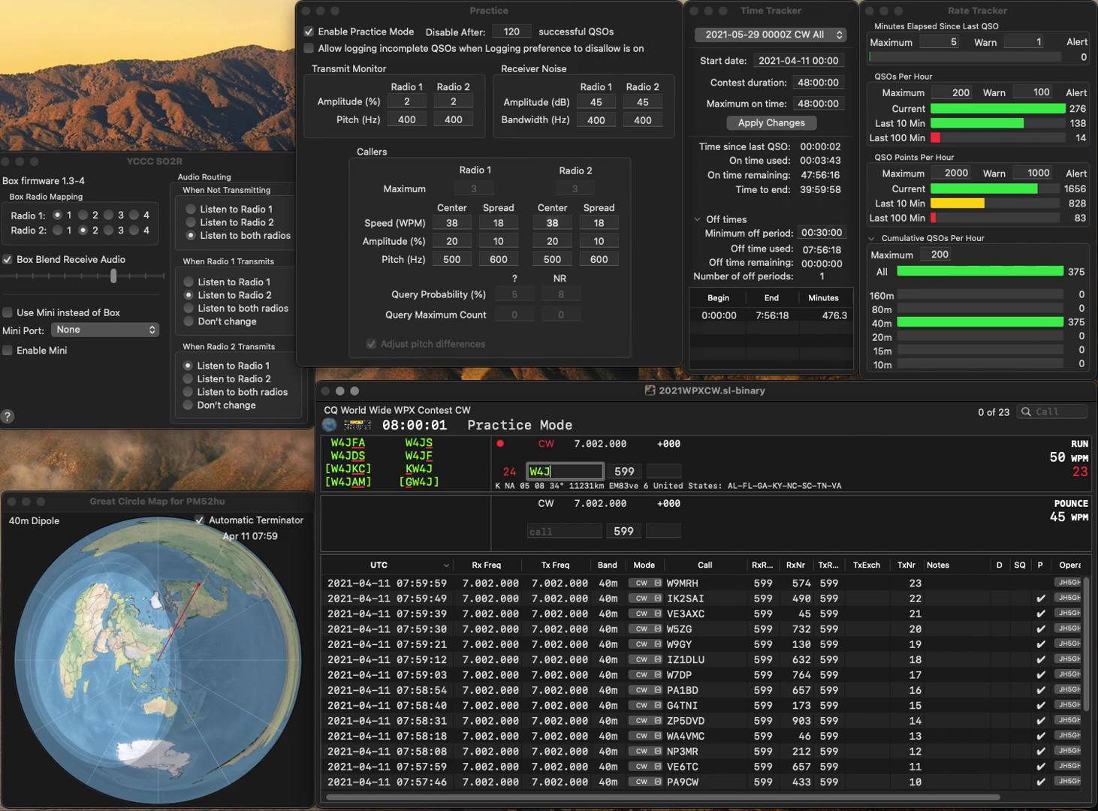
text(FA)
key(Return)
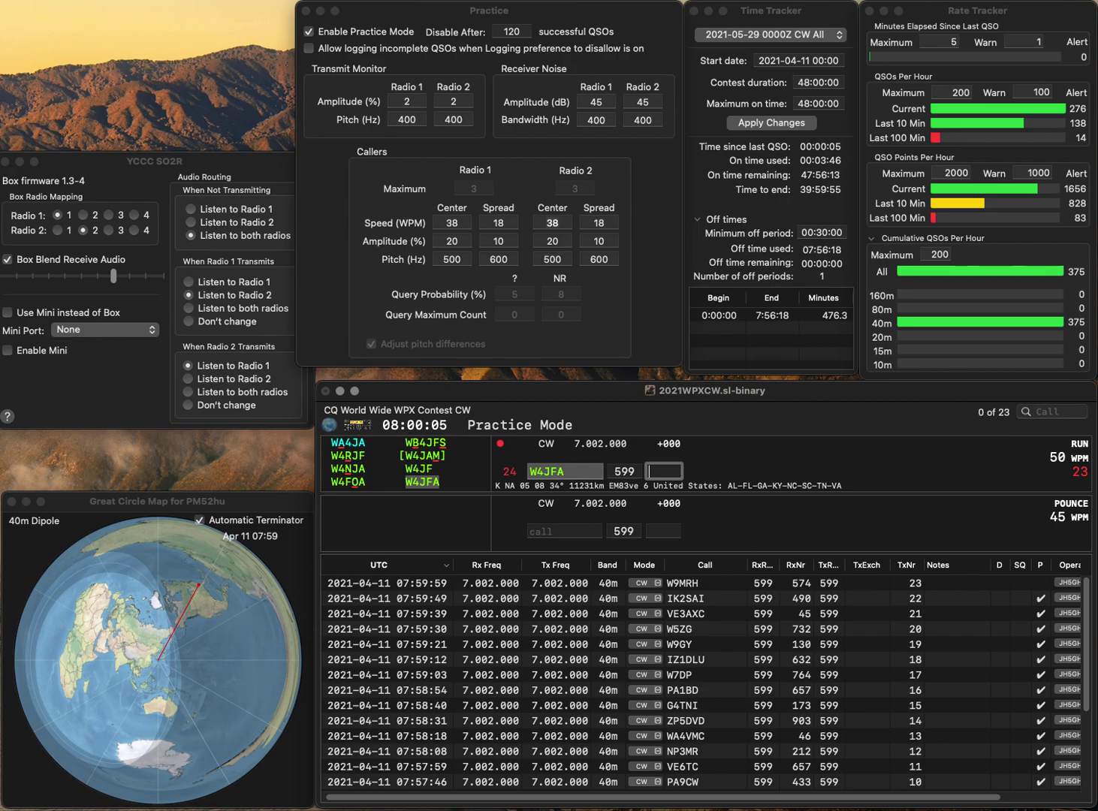
text(734)
key(Return)
text(NFUA4)
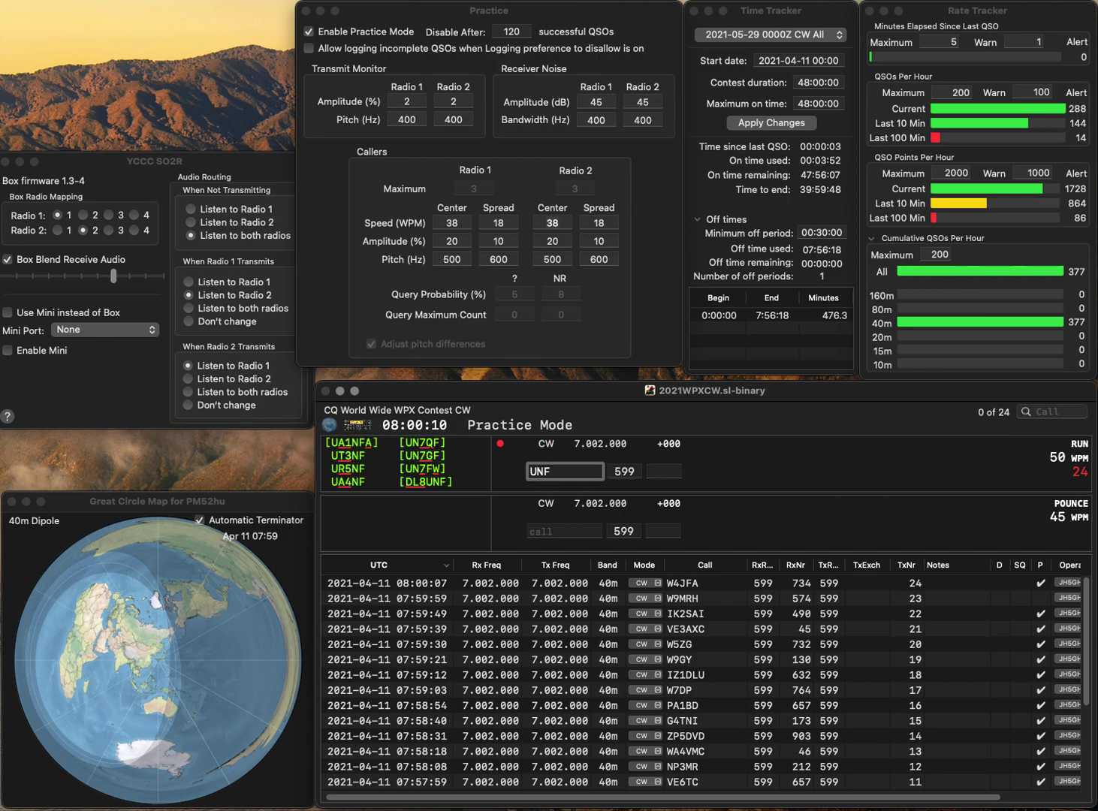
key(space)
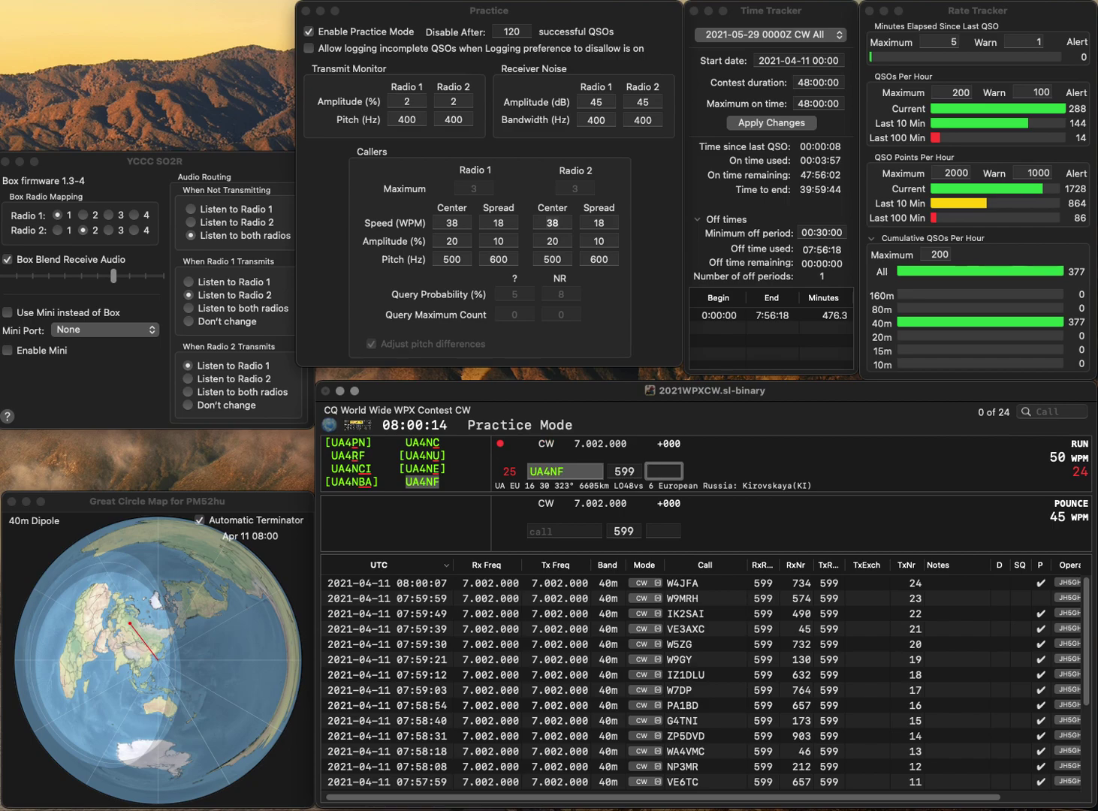
text(836)
key(Return)
Enter the caller's letters, insert the missing 5 to make WB5QNA, and log the contact with received number 42
text(W)
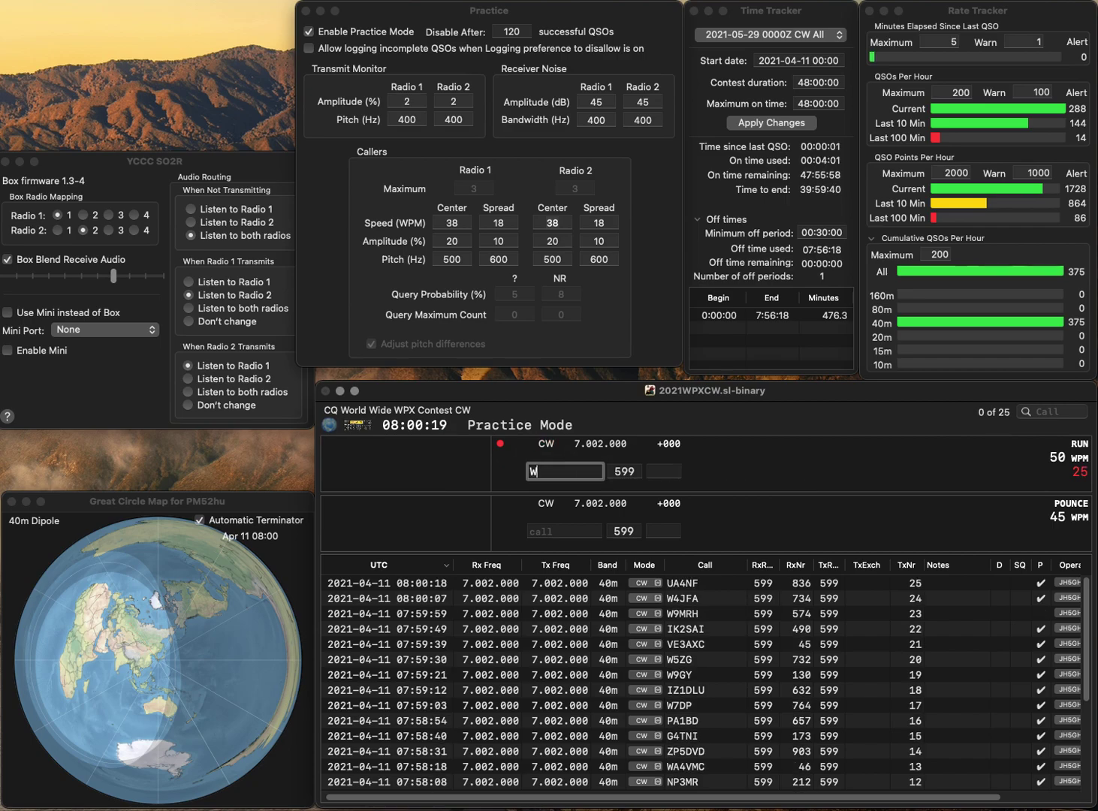
text(BQNA)
key(Left)
key(Left)
key(Left)
text(5)
key(space)
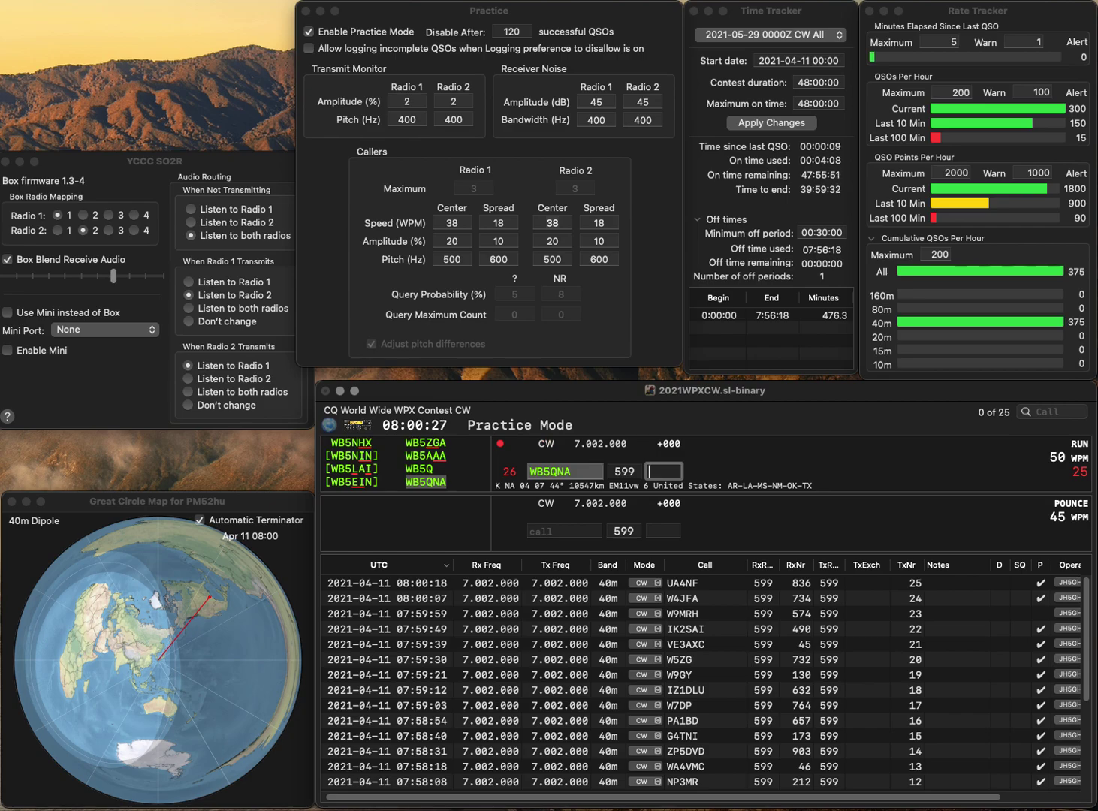
key(Return)
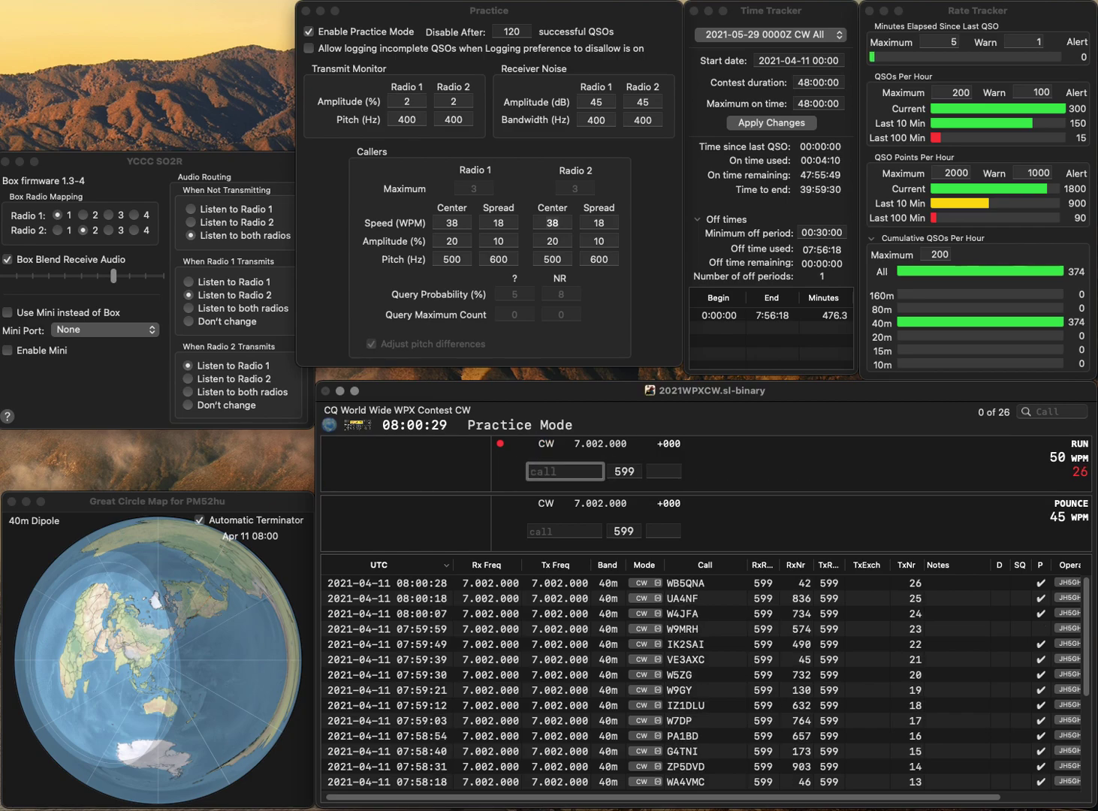
text(KD4MPN)
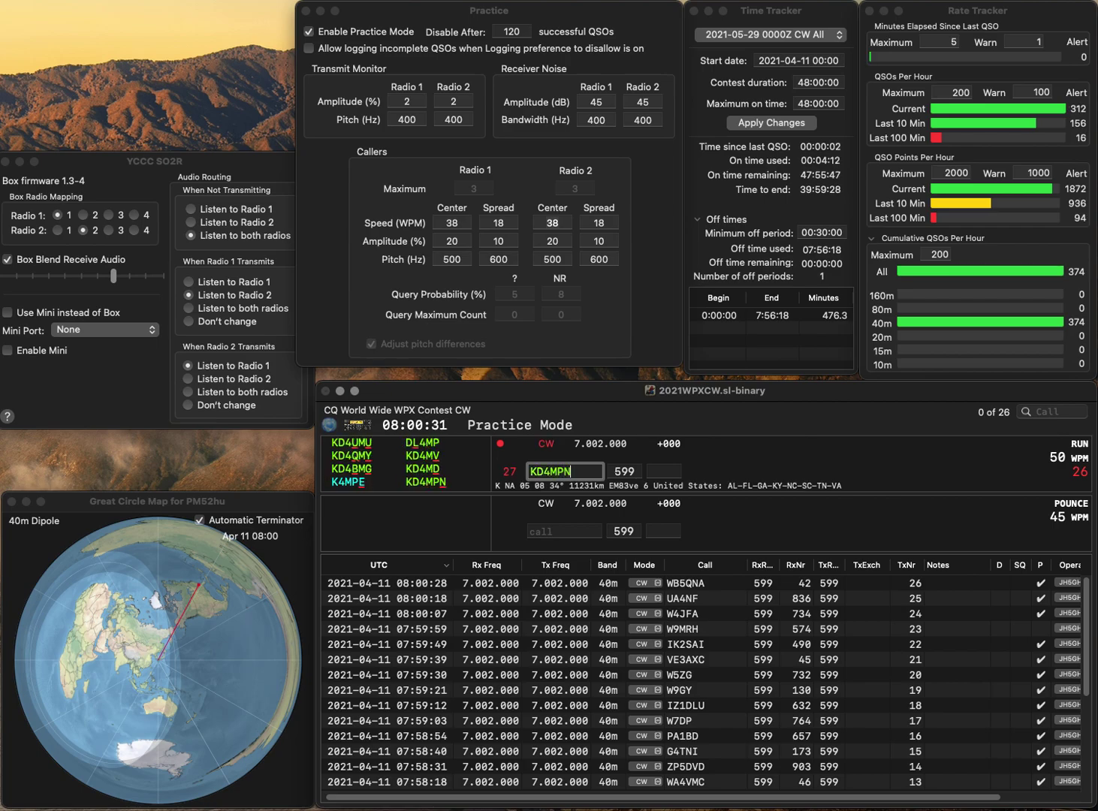
key(Return)
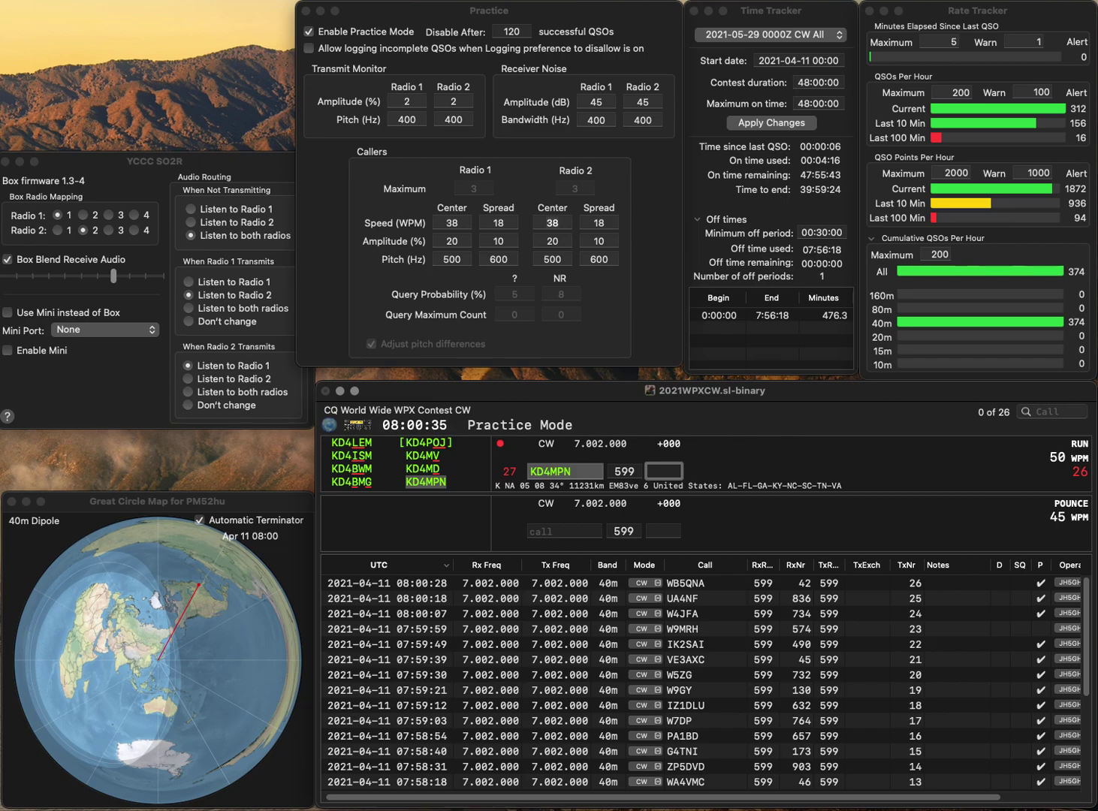
text(769)
key(Return)
text(UY)
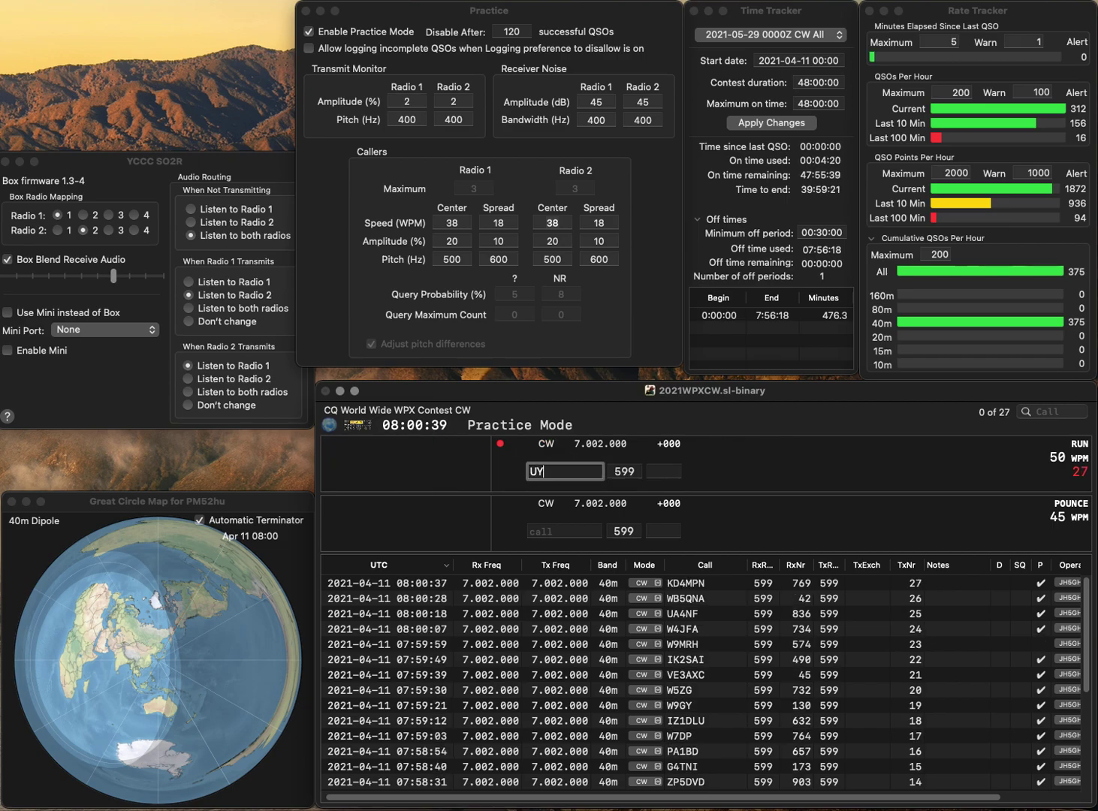
text(1IP)
key(Return)
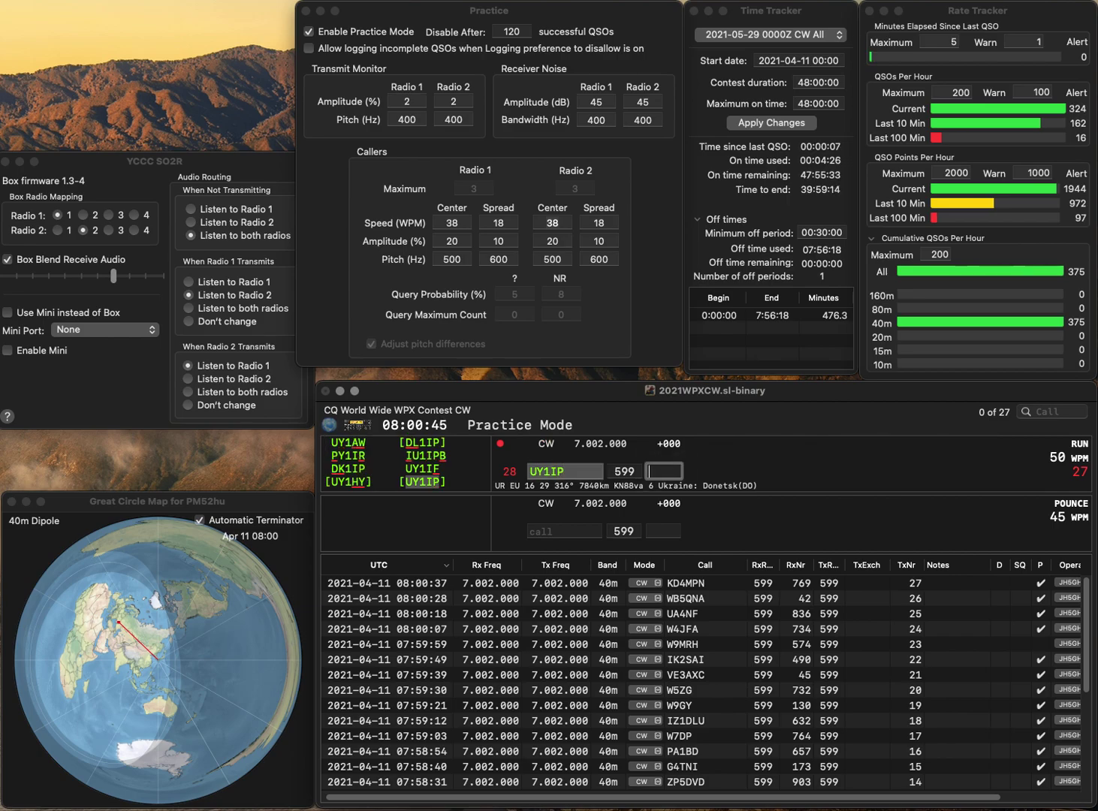
text(06)
key(Return)
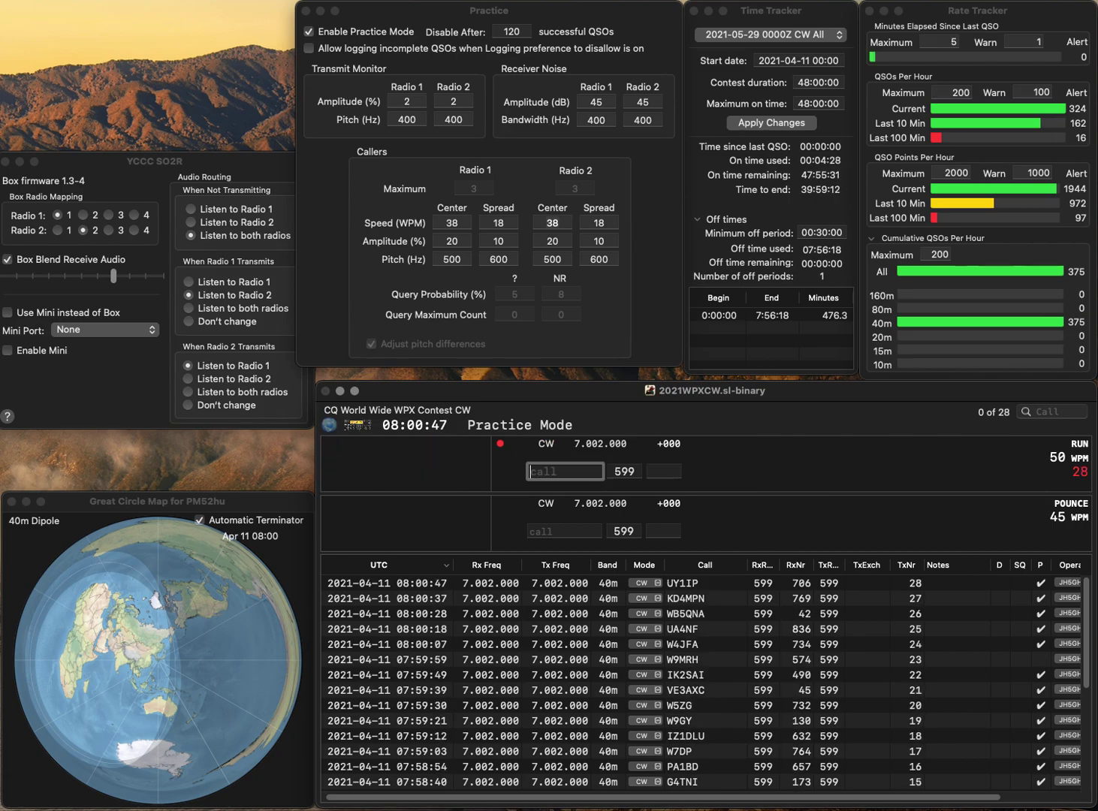
Enter the short call M0X on the run radio and log the contact with received number 516
text(M0X)
key(Return)
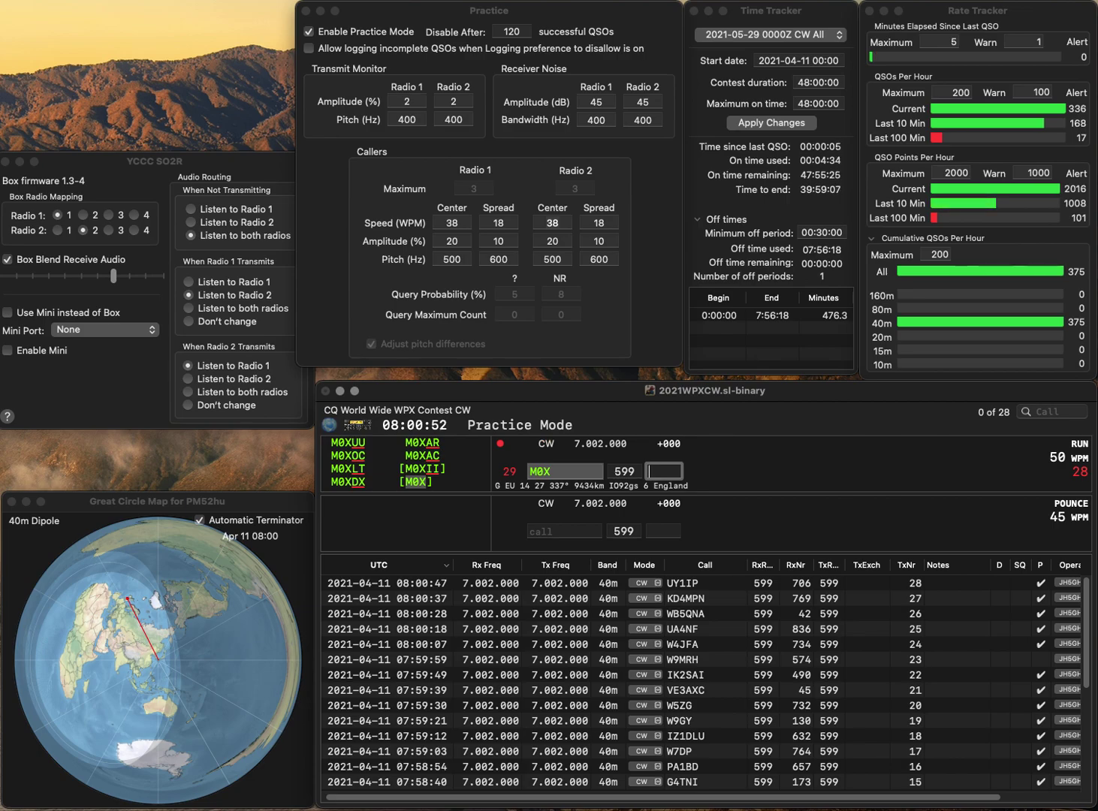
text(516)
key(Return)
text(UI7C)
key(Return)
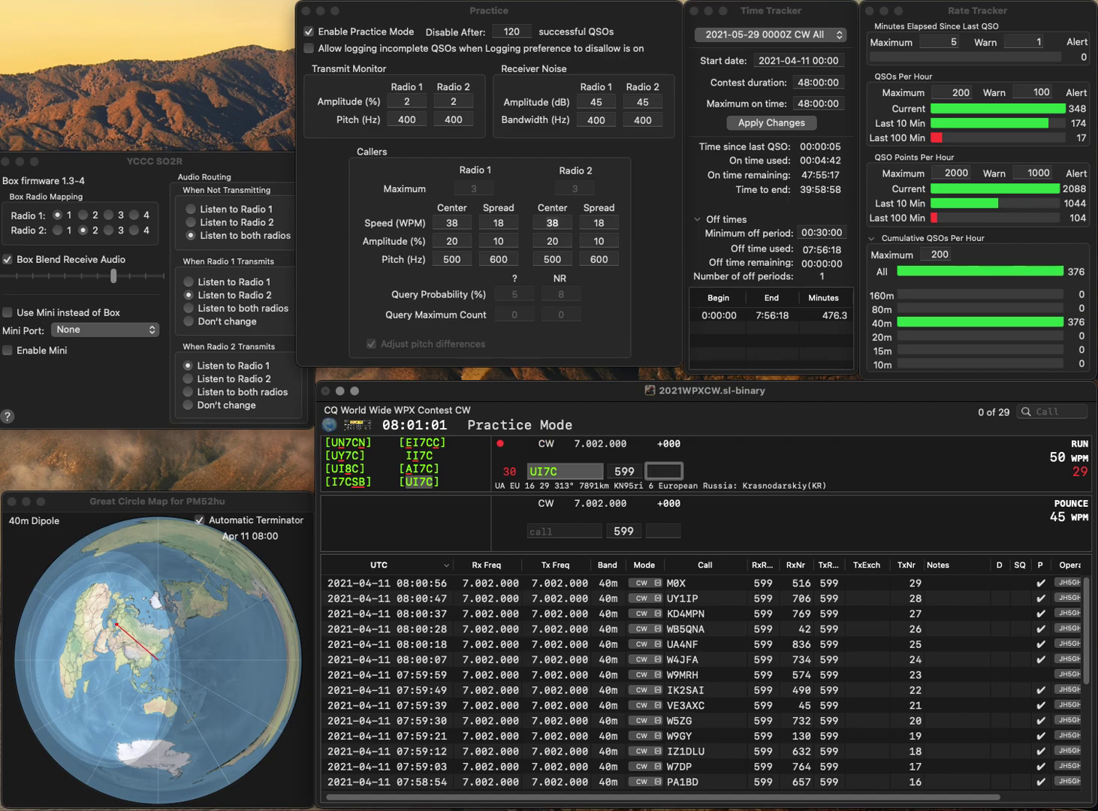
text(688)
key(Return)
text(IQ8XF)
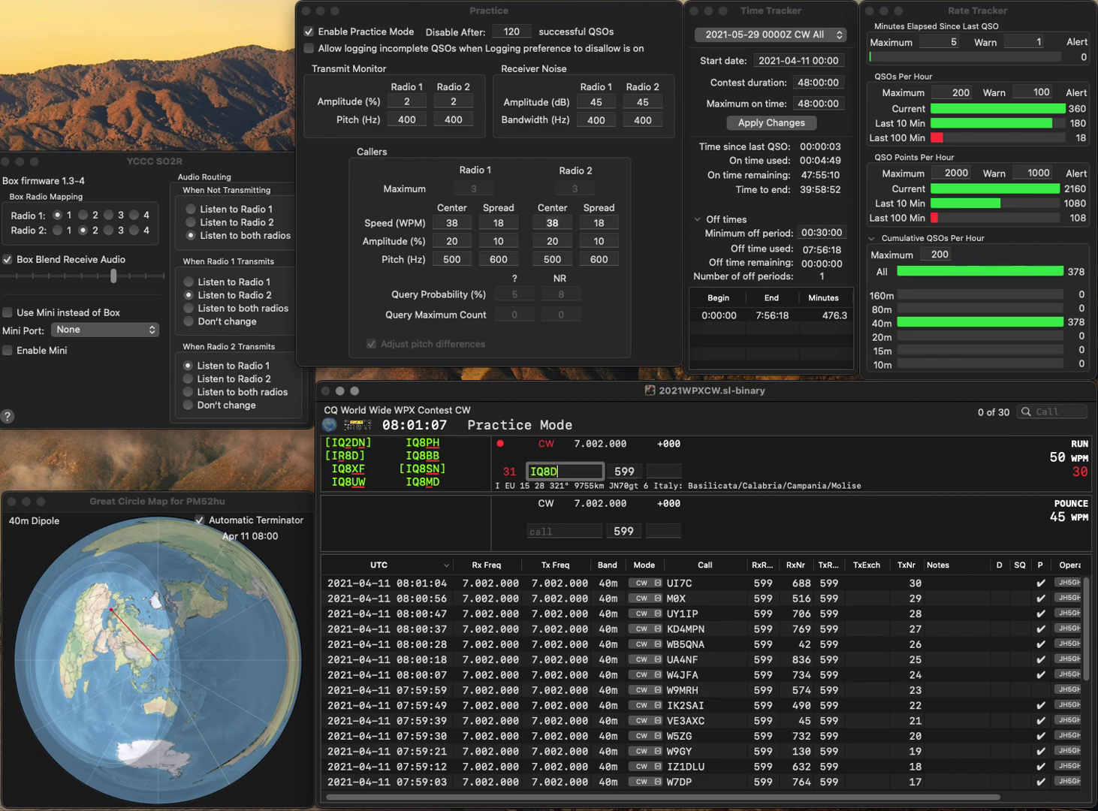
key(Return)
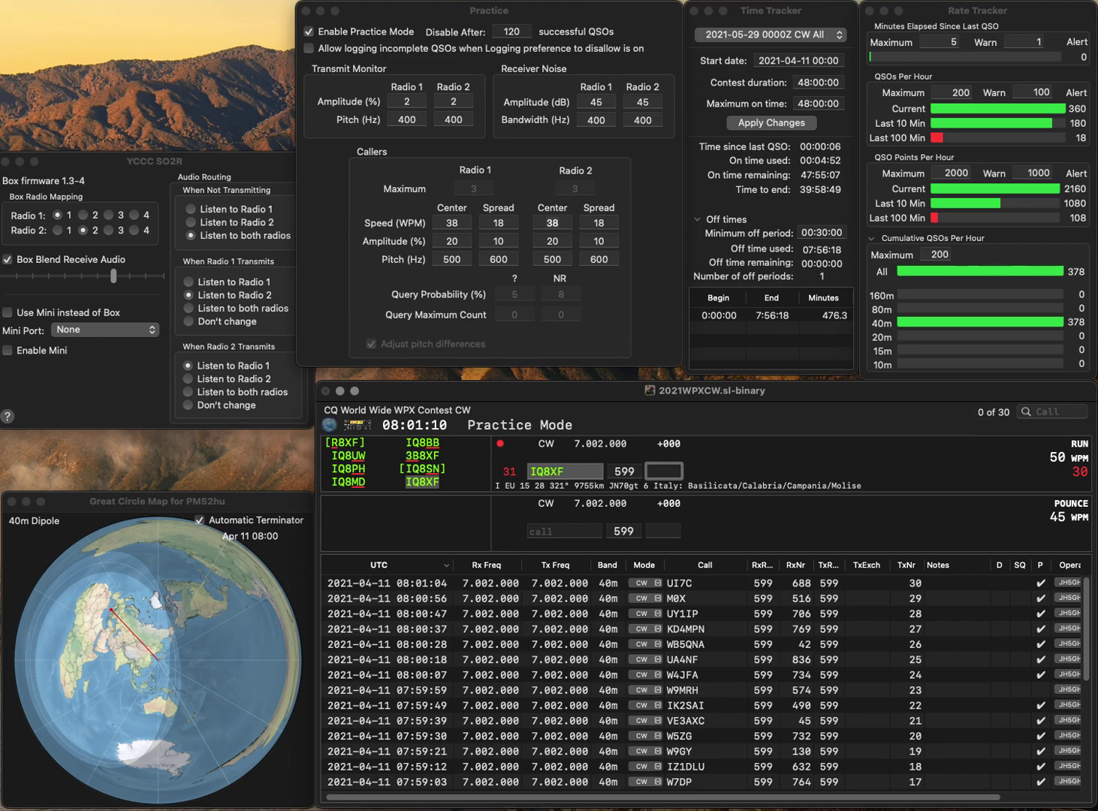
text(535)
key(Return)
Enter the caller as W4WC, correct the suffix to make W4HM, and log the contact with received number 424
text(W4WC)
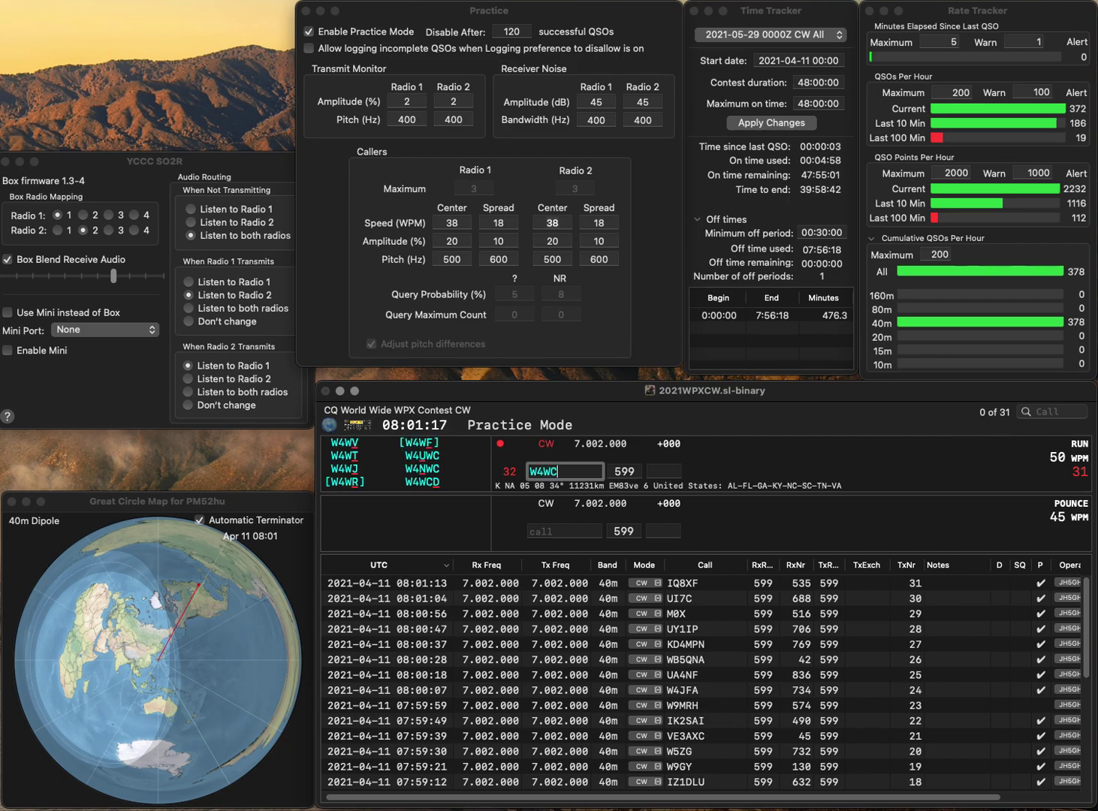
key(BackSpace)
key(BackSpace)
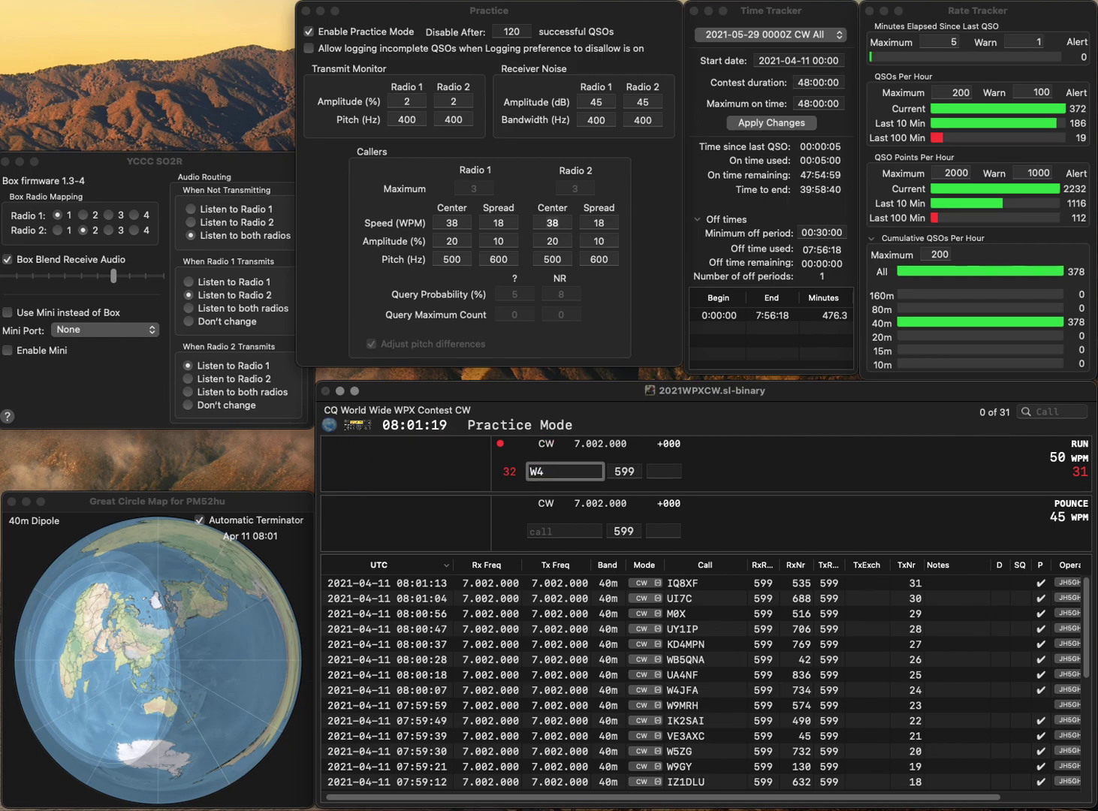
text(HM)
key(space)
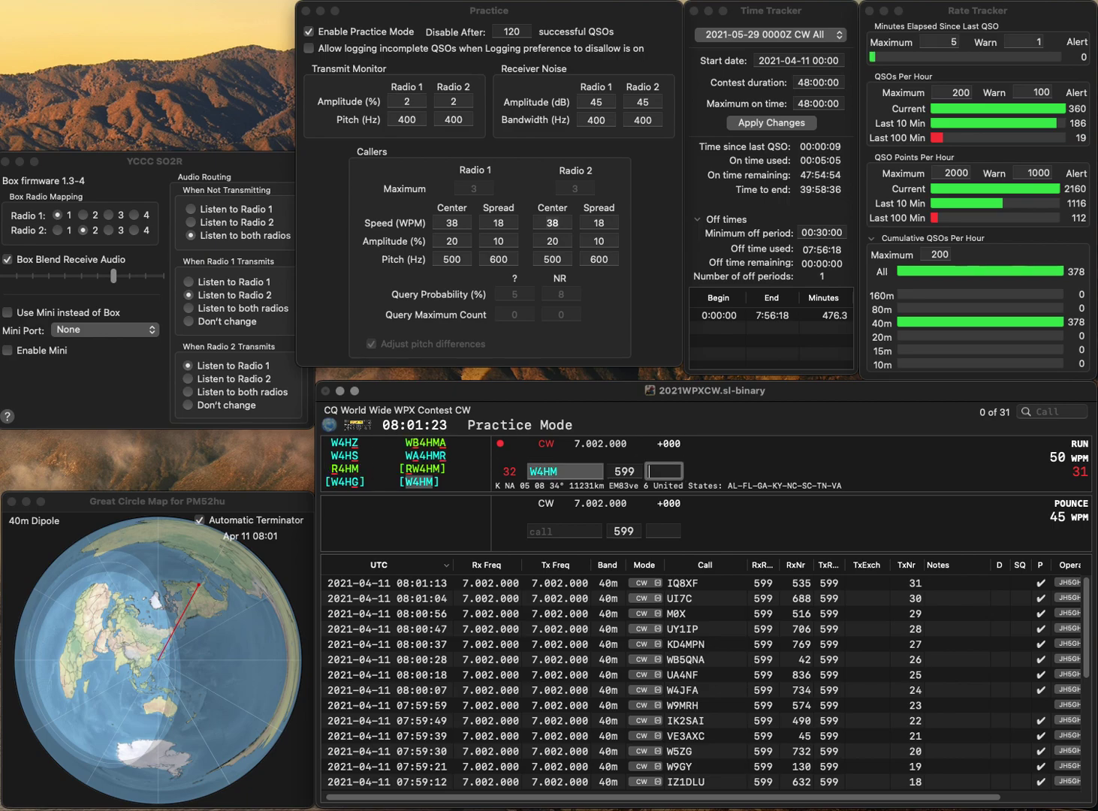
text(424)
key(Return)
text(W3WC)
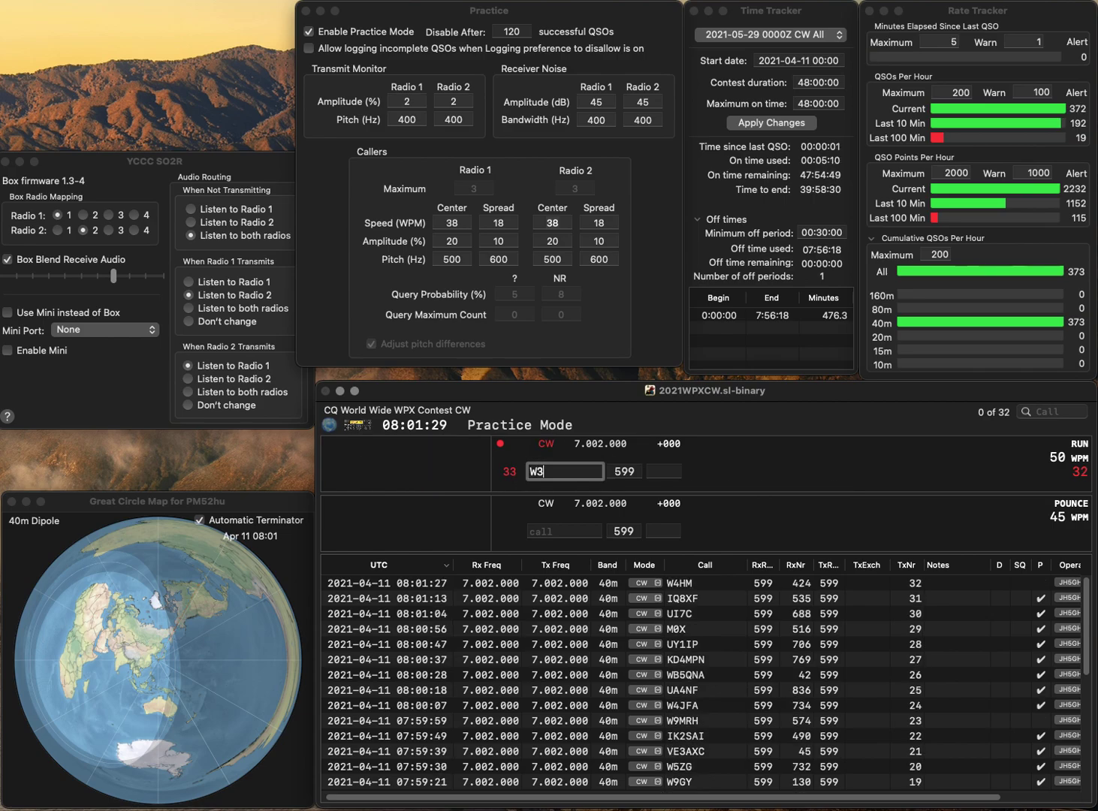
key(Return)
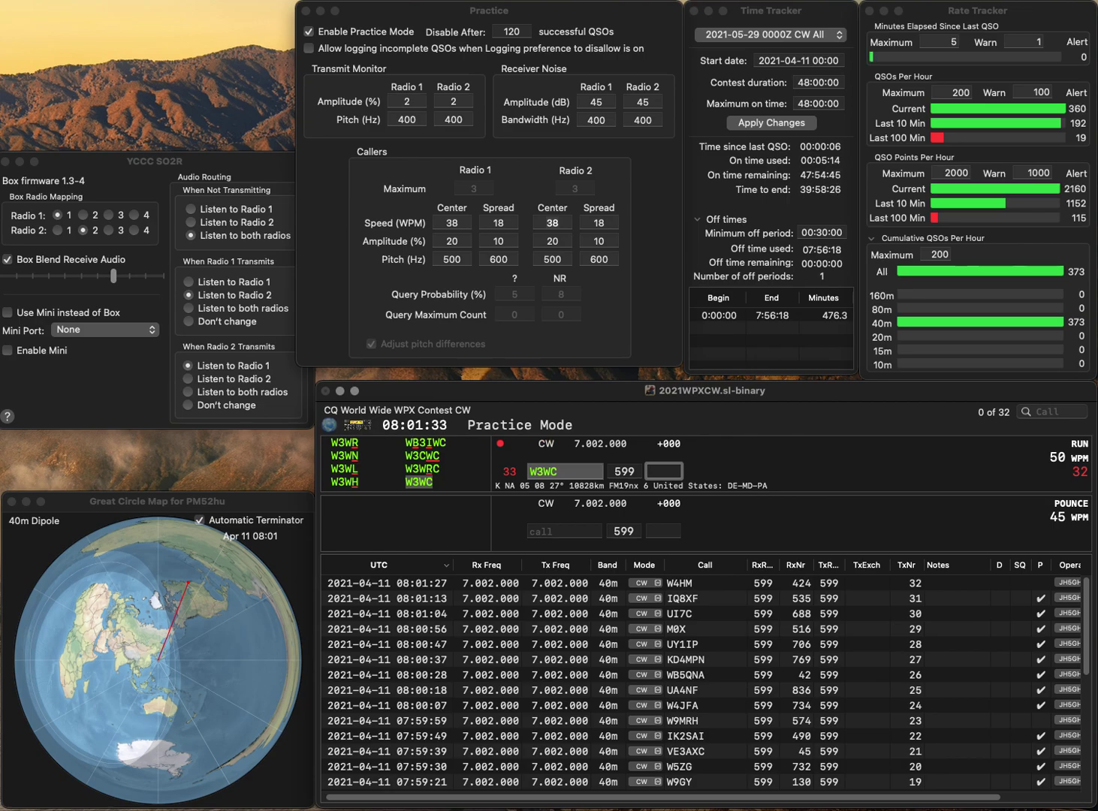
text(95)
key(Return)
text(N2EIM)
key(space)
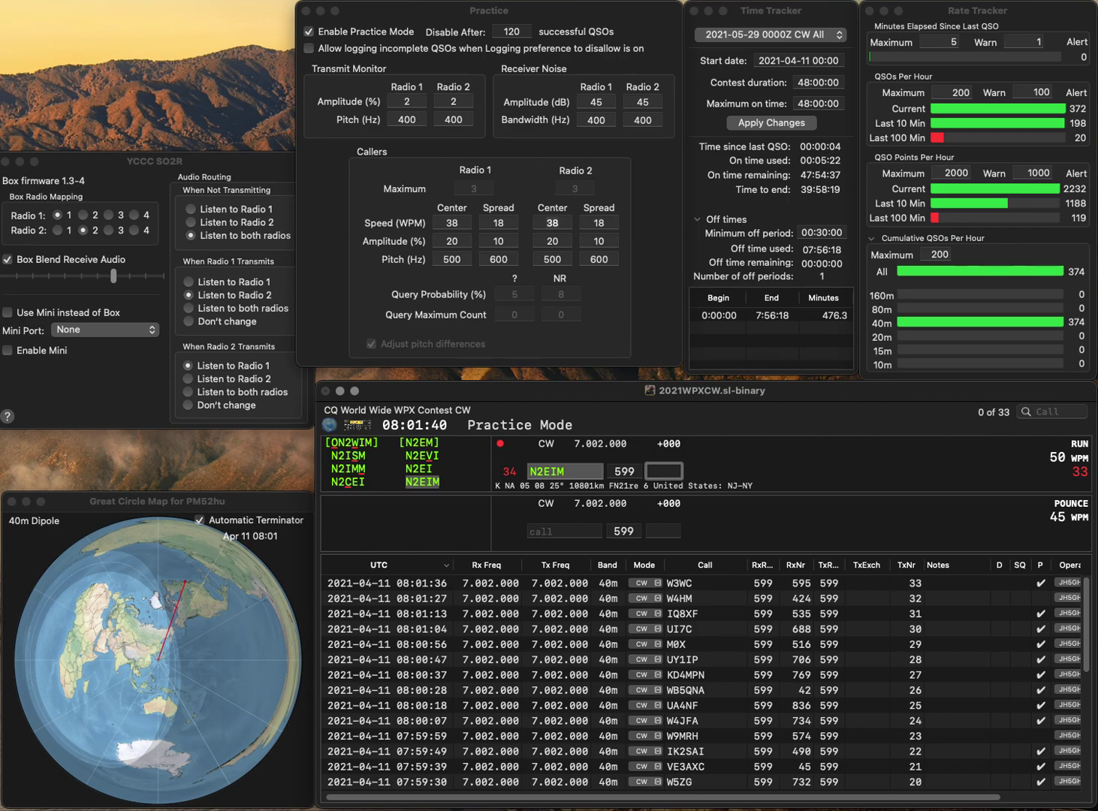
text(965)
key(Return)
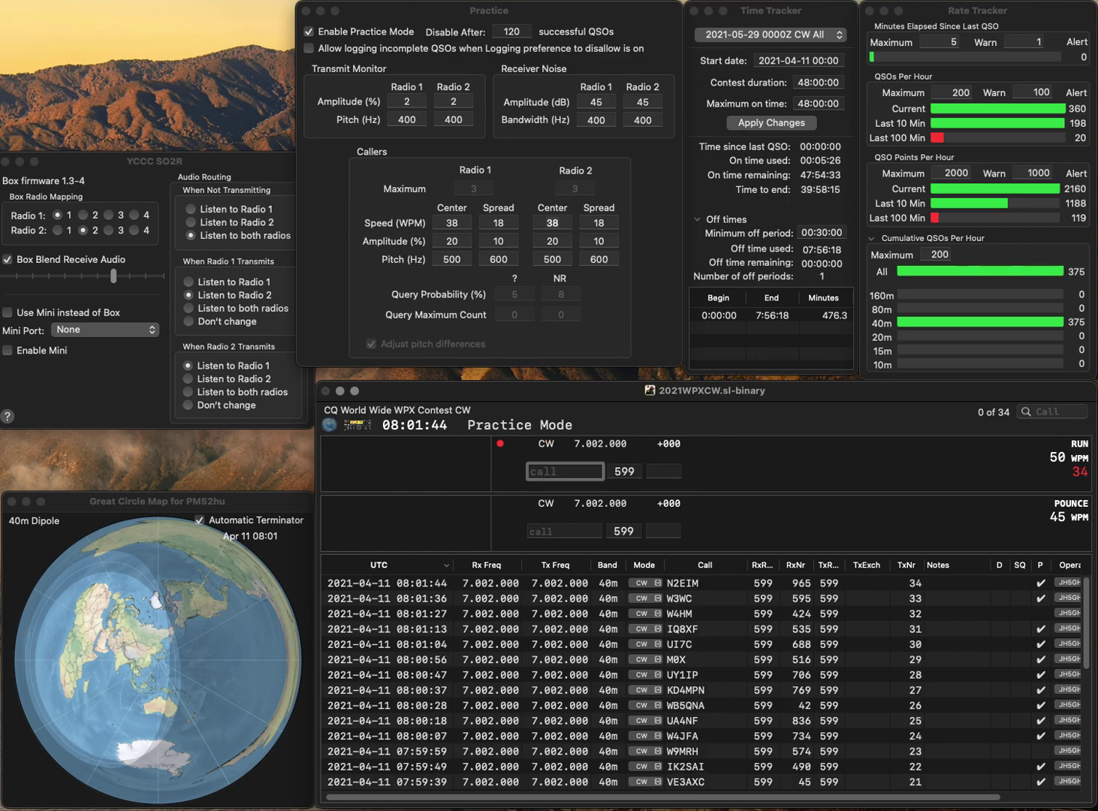
Enter the caller as RA3GAI, correct the last letter to make RA3GAS, and log the contact with received number 196
text(RA3GAI)
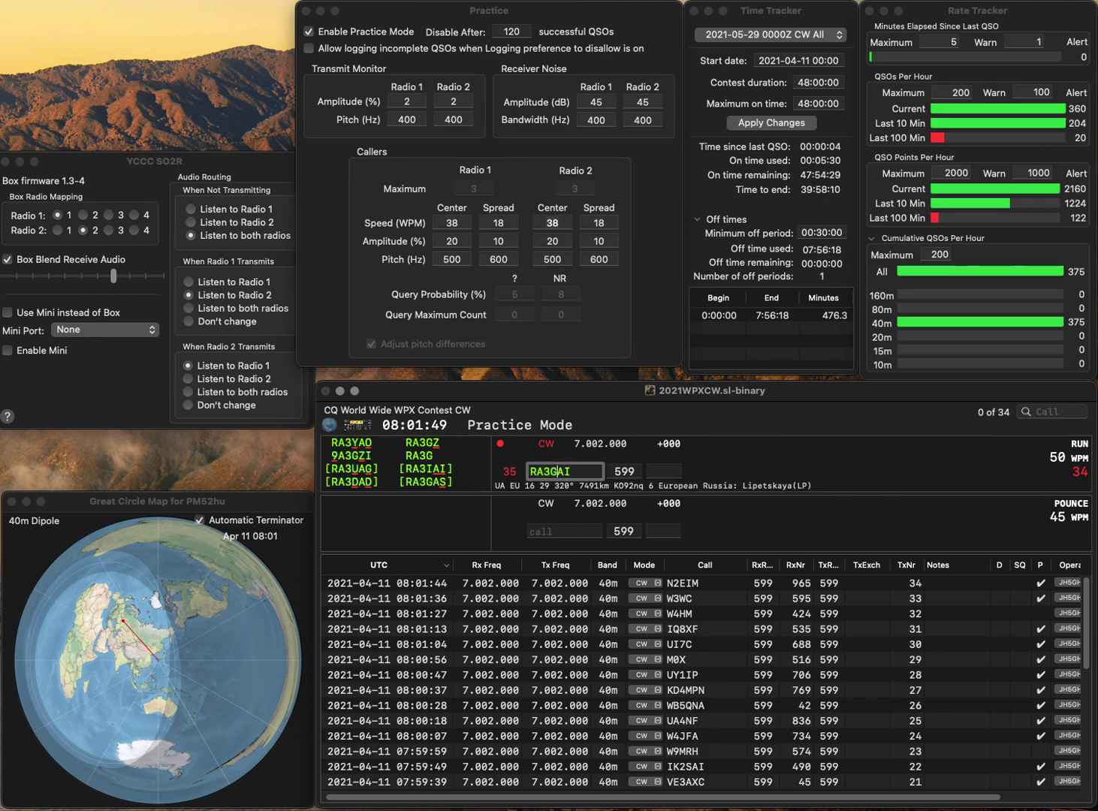
key(BackSpace)
text(S)
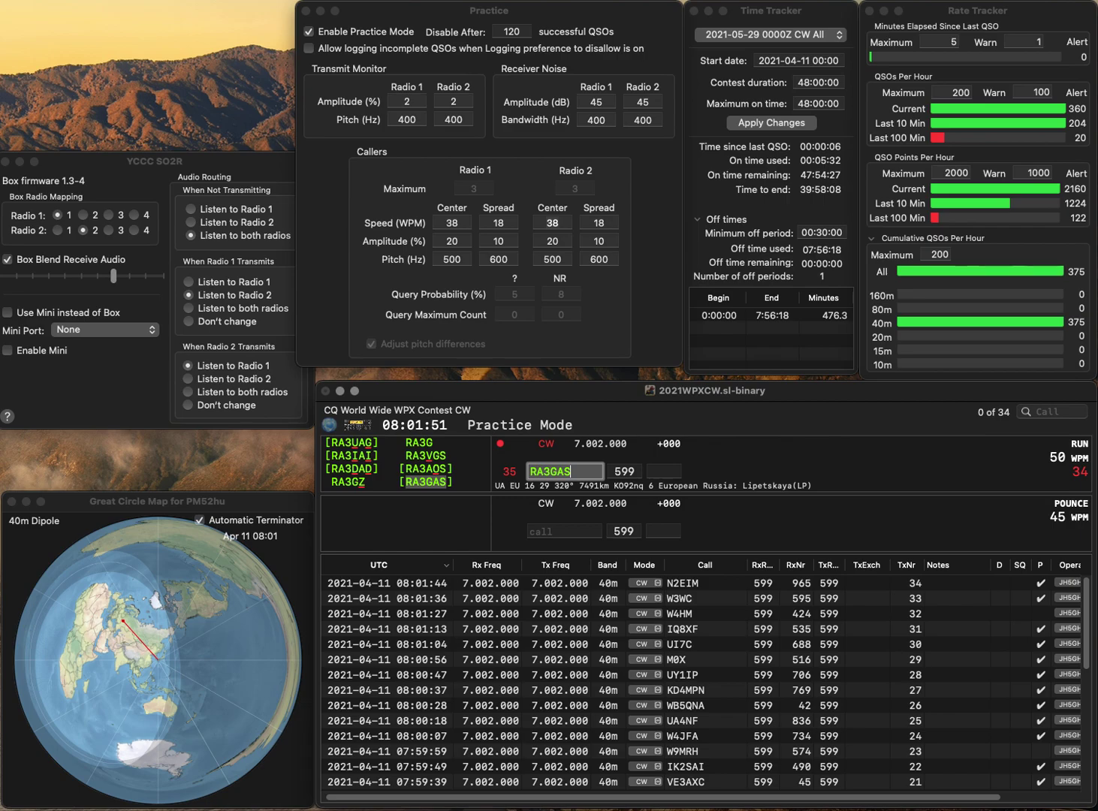
key(Tab)
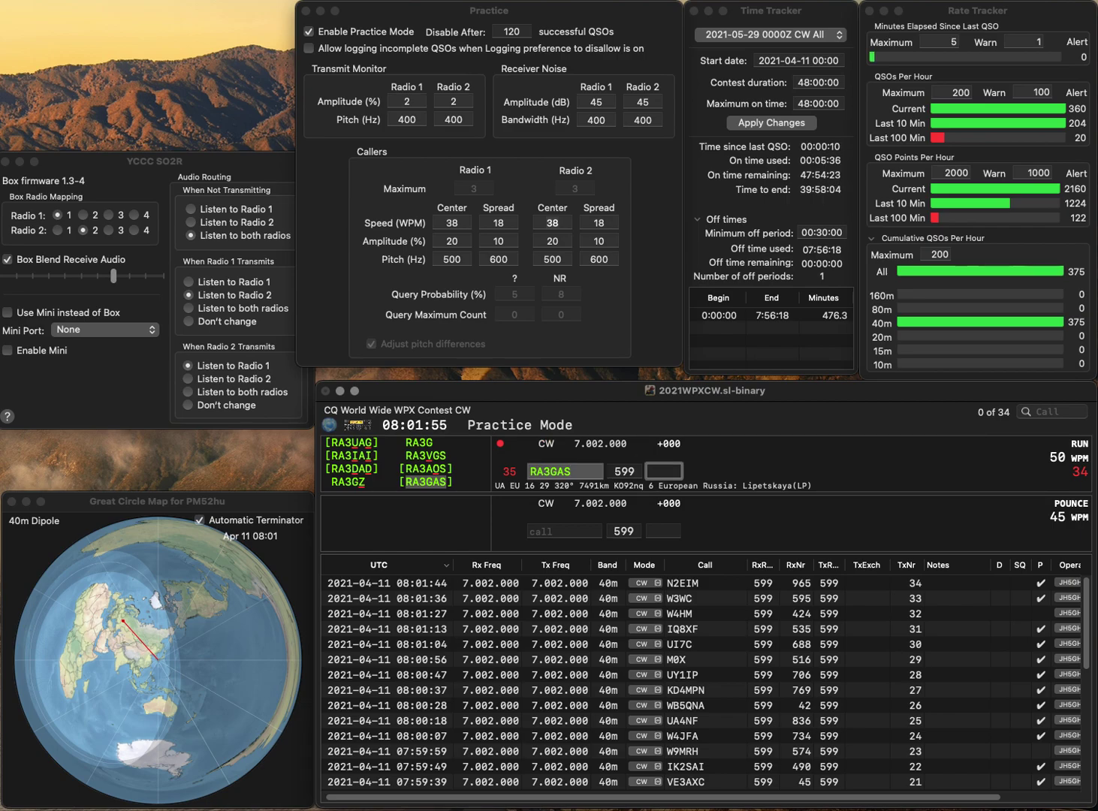
text(96)
key(Return)
text(WB0DYZ)
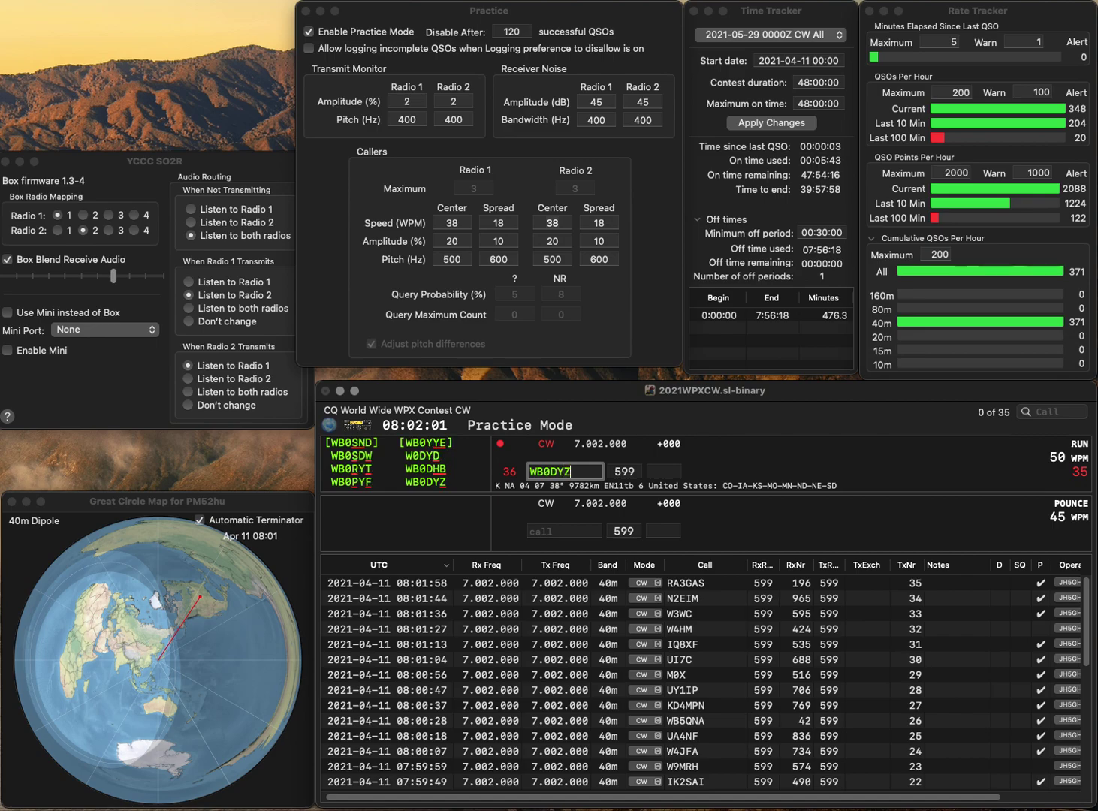
key(Return)
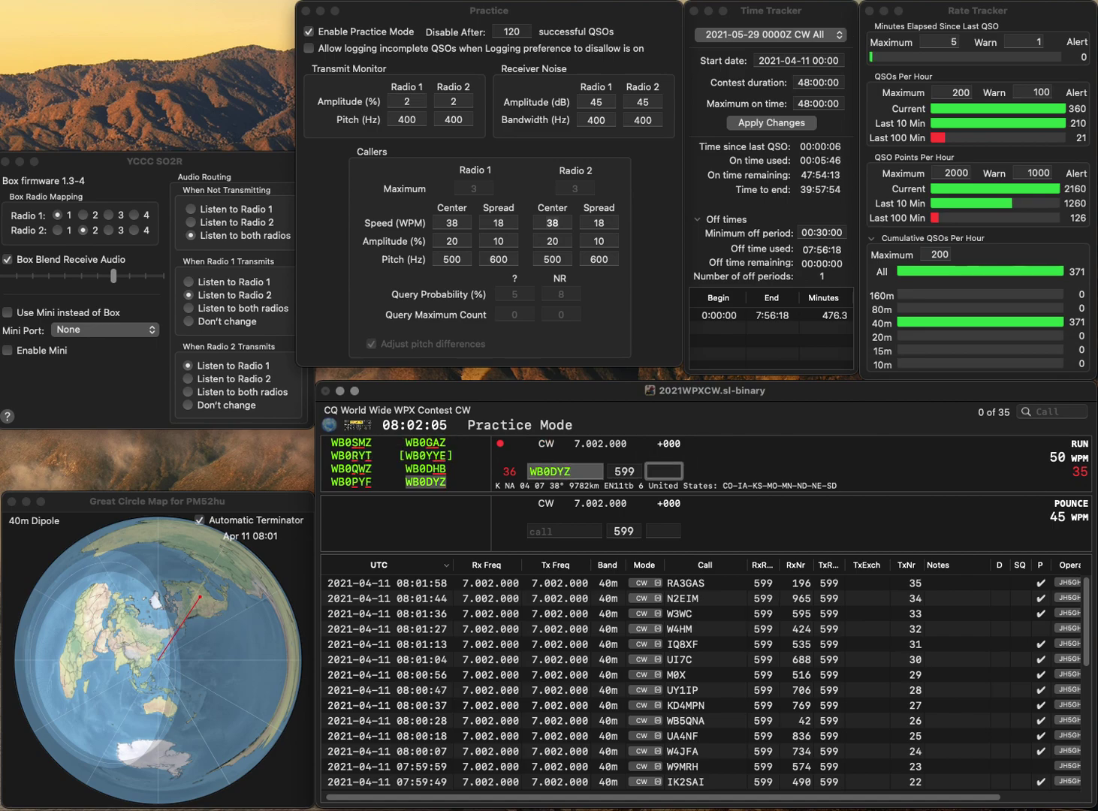
text(36)
key(Return)
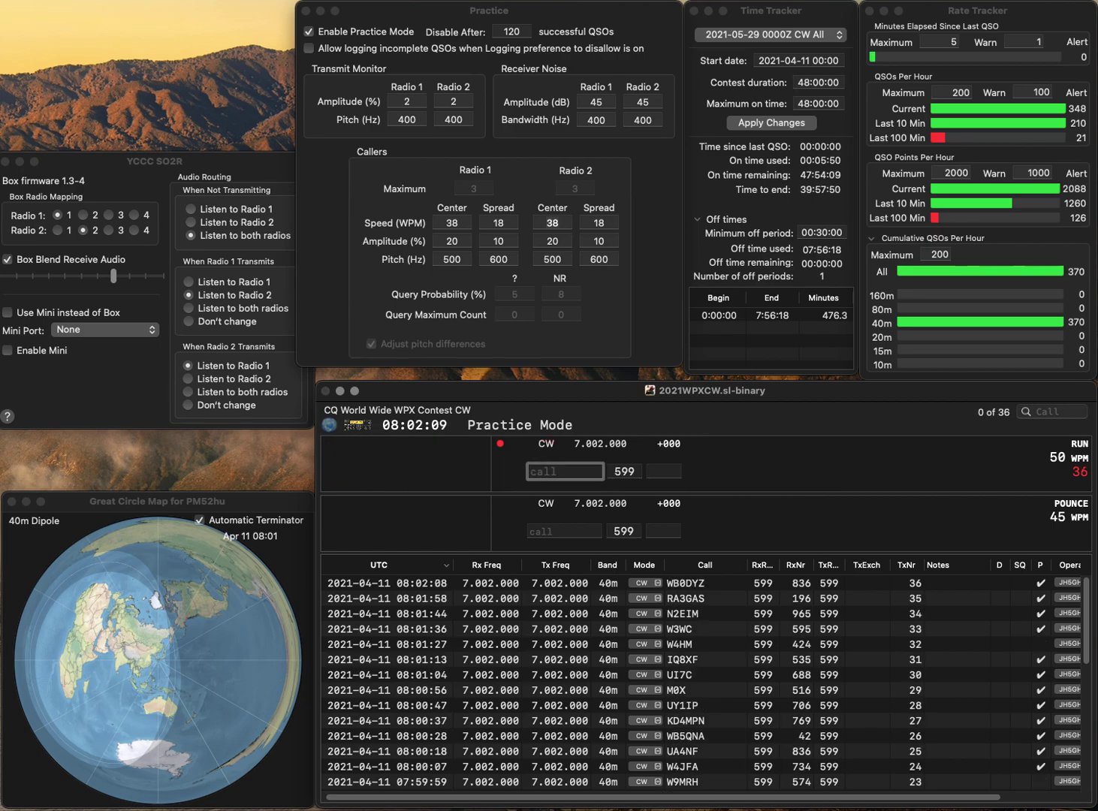
text(W9DXM)
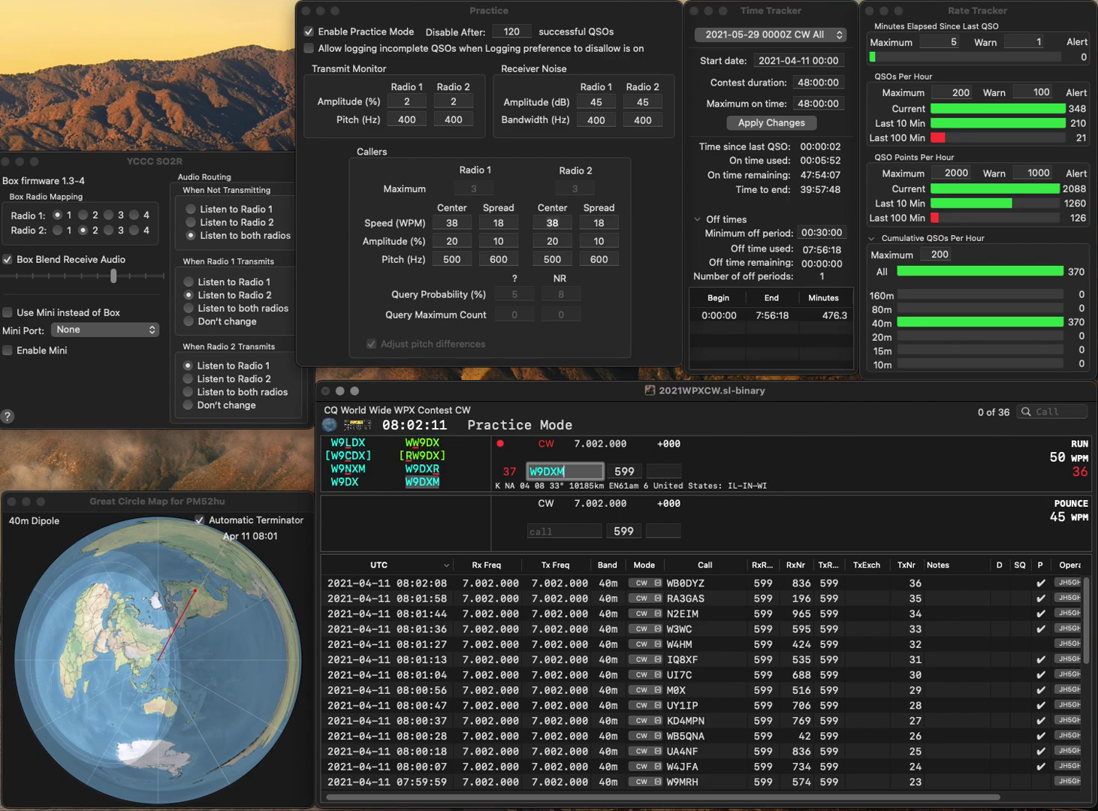
key(Return)
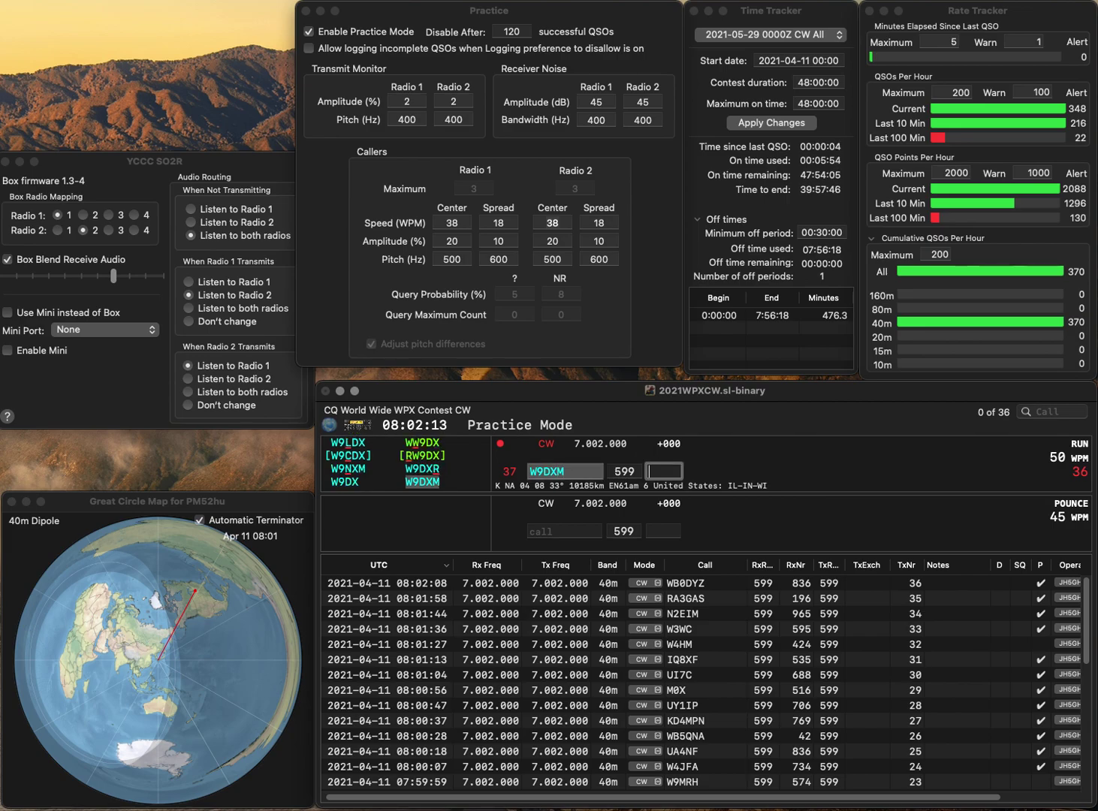
text(652)
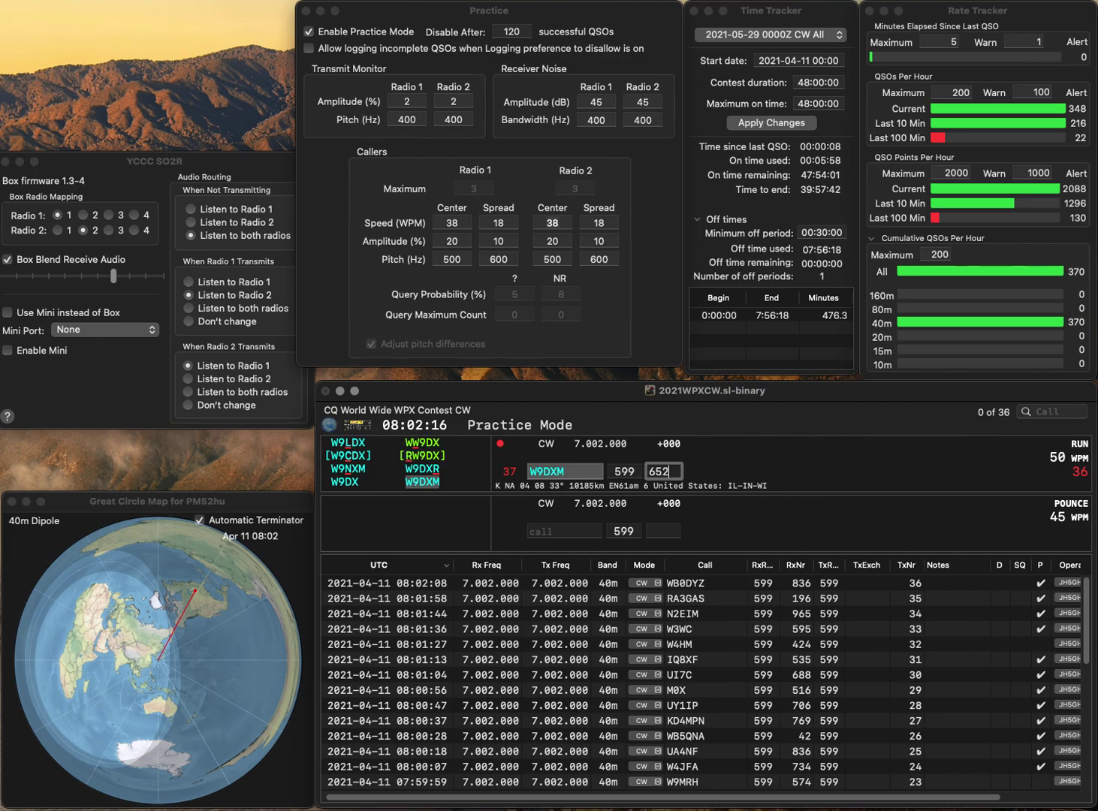
key(Return)
text(K9IG)
key(Return)
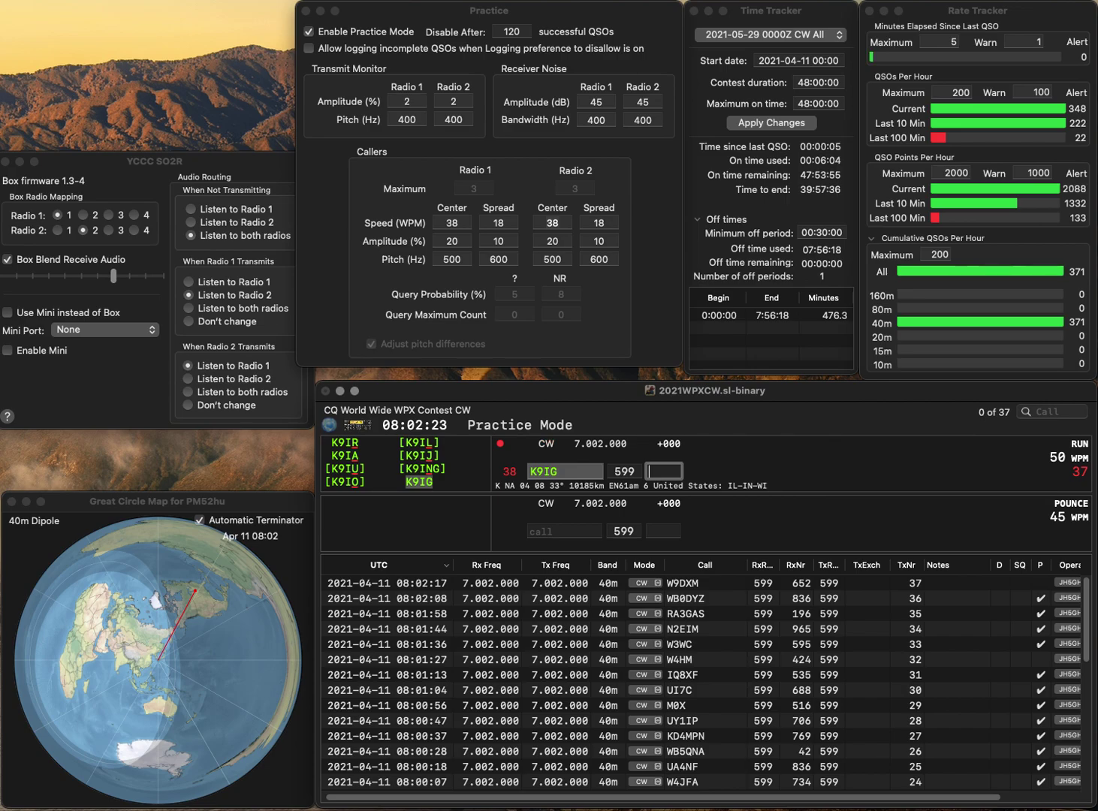
text(128)
key(Return)
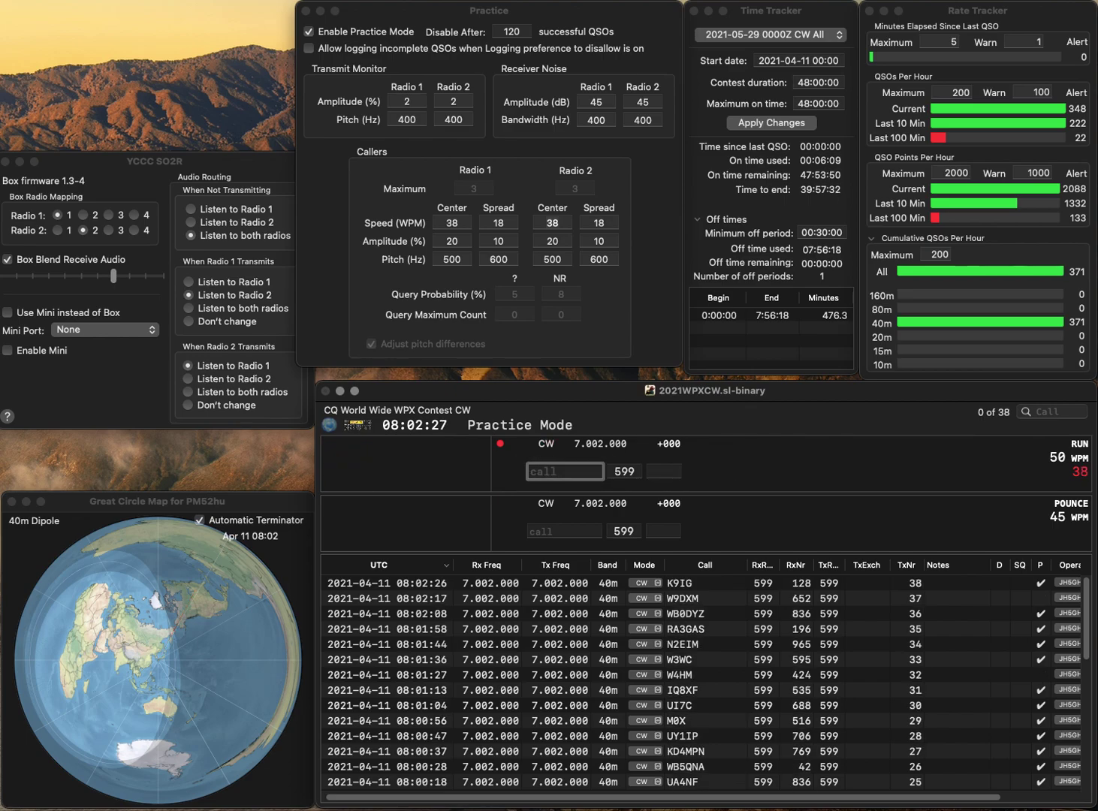
text(GI0EJU)
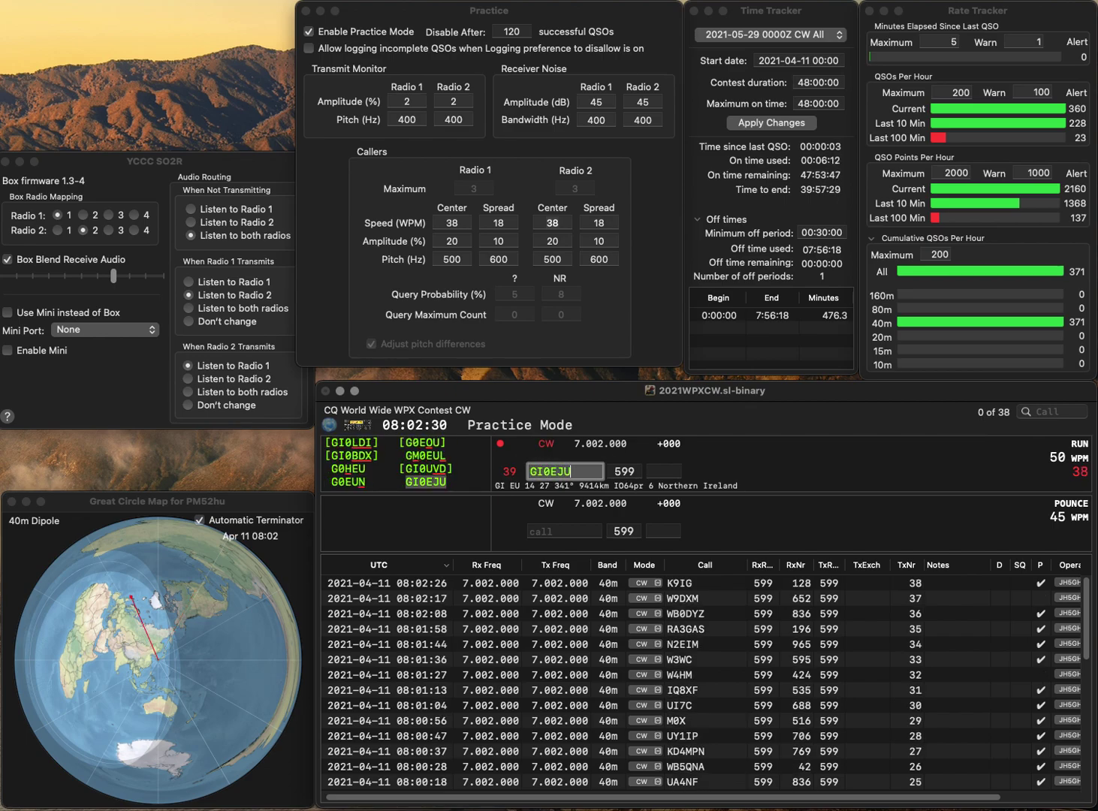
key(Return)
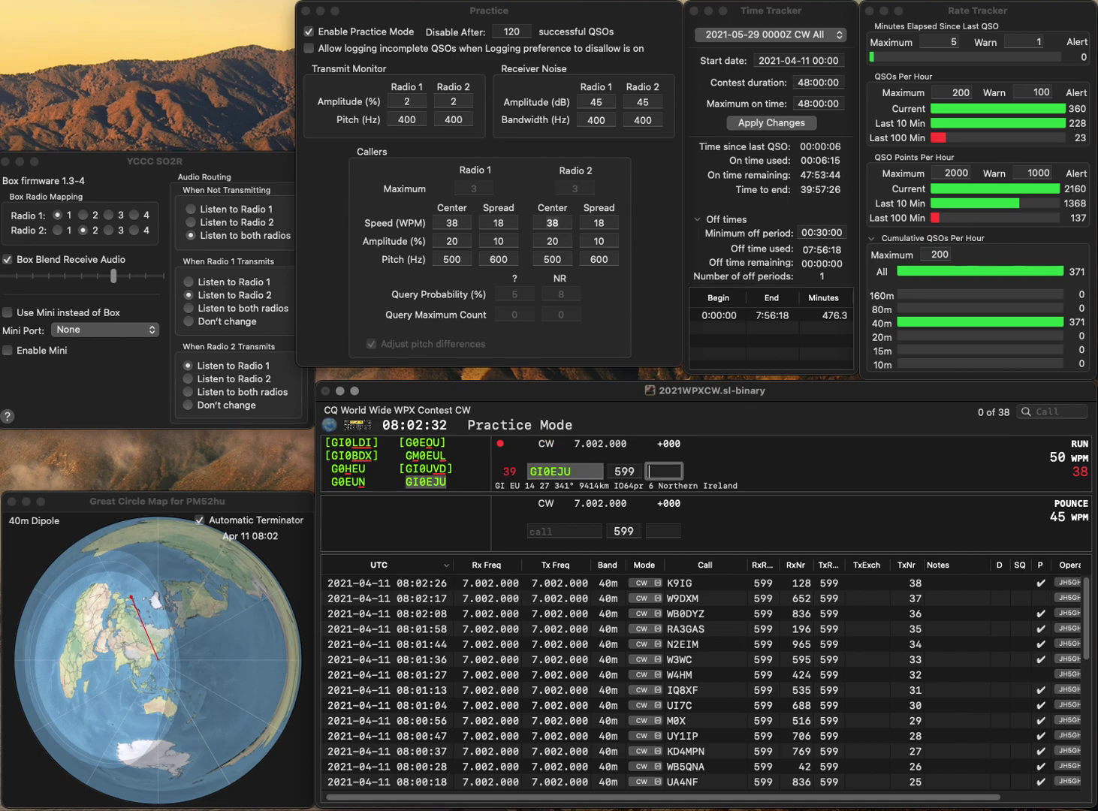
text(580)
key(Return)
text(WB7X)
key(BackSpace)
text(BBQ)
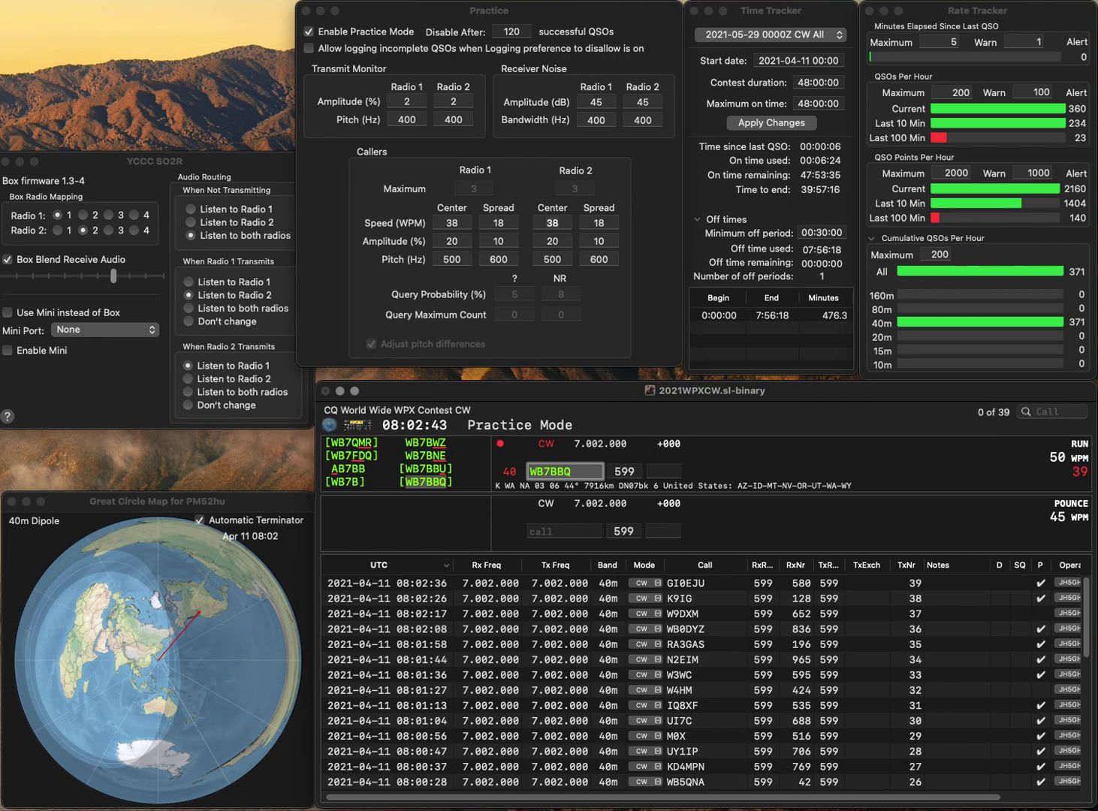
key(Return)
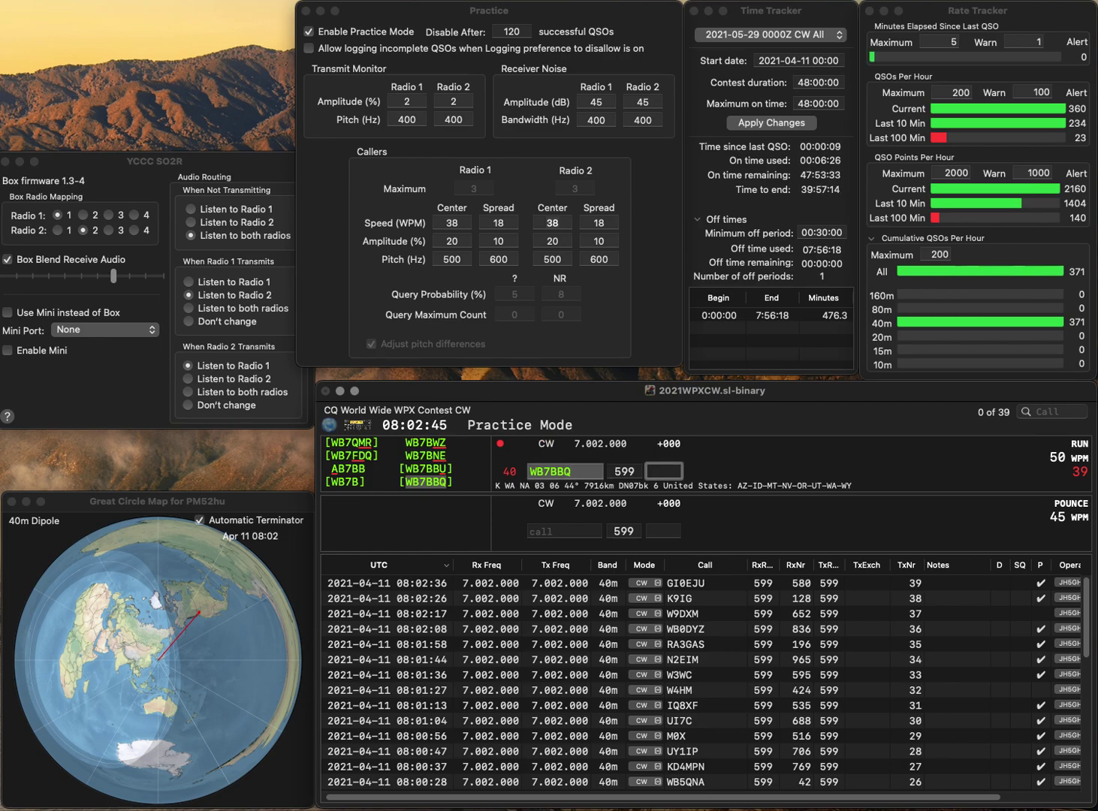
text(573)
key(Return)
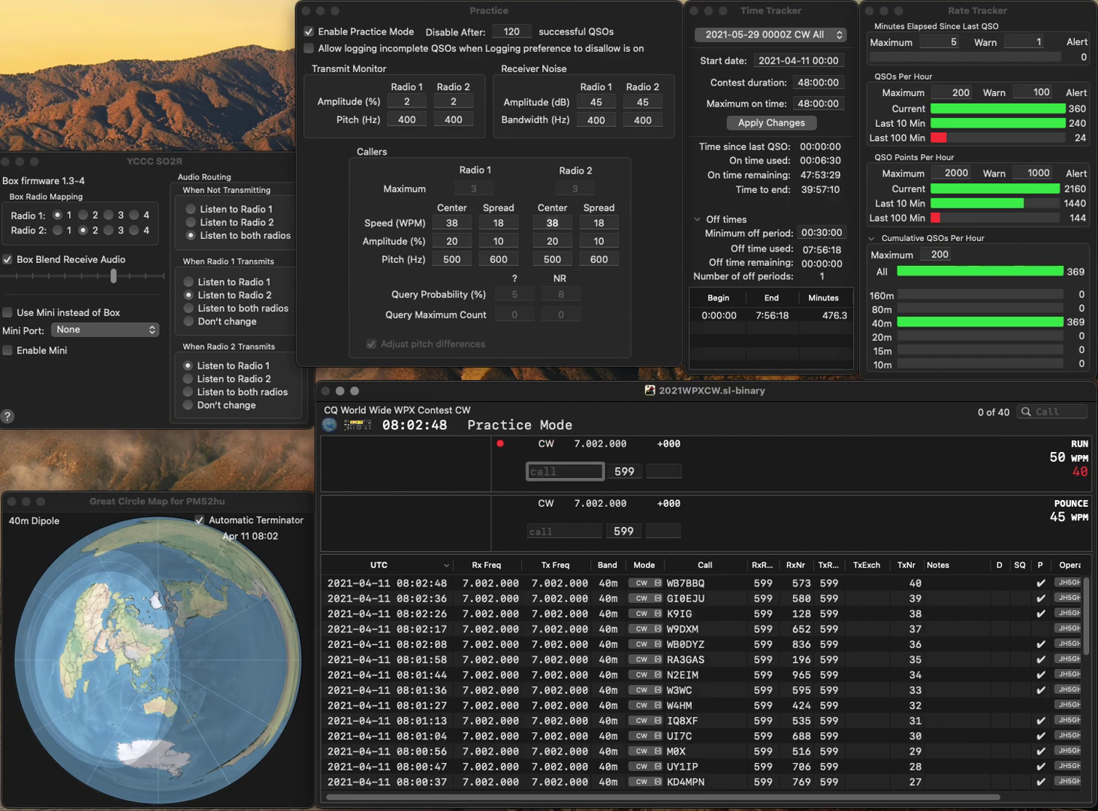
text(KC7K)
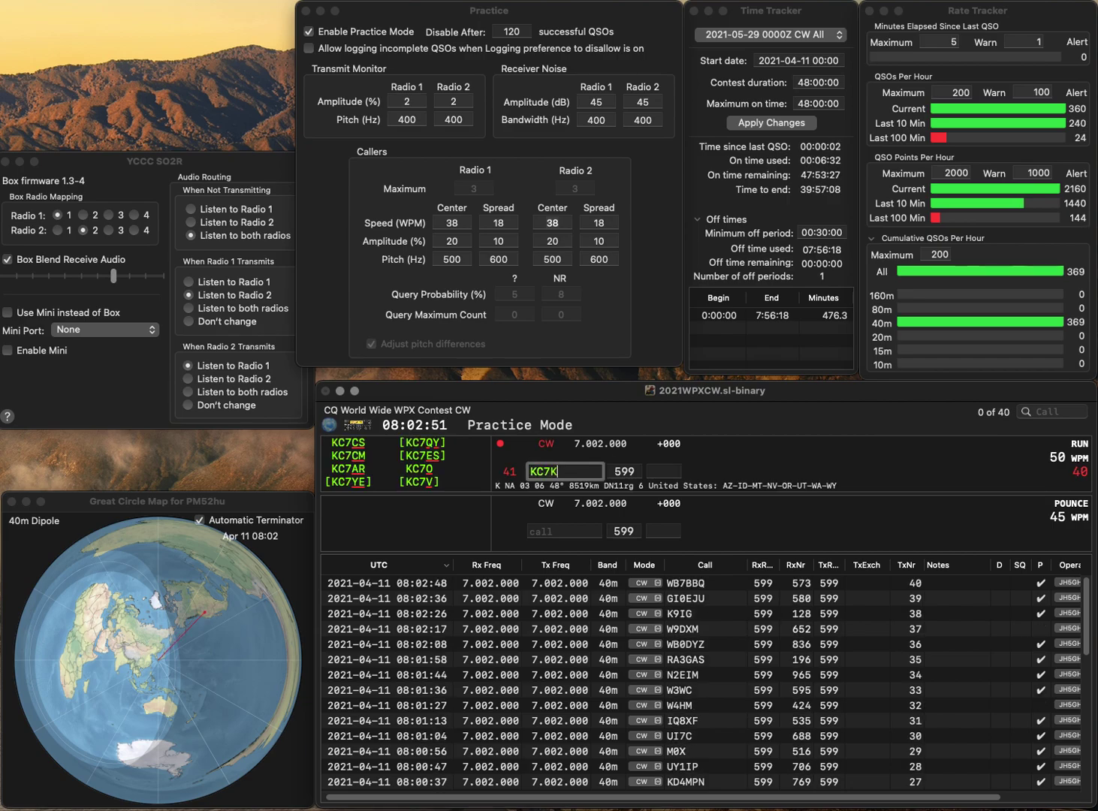
text(NY)
key(Return)
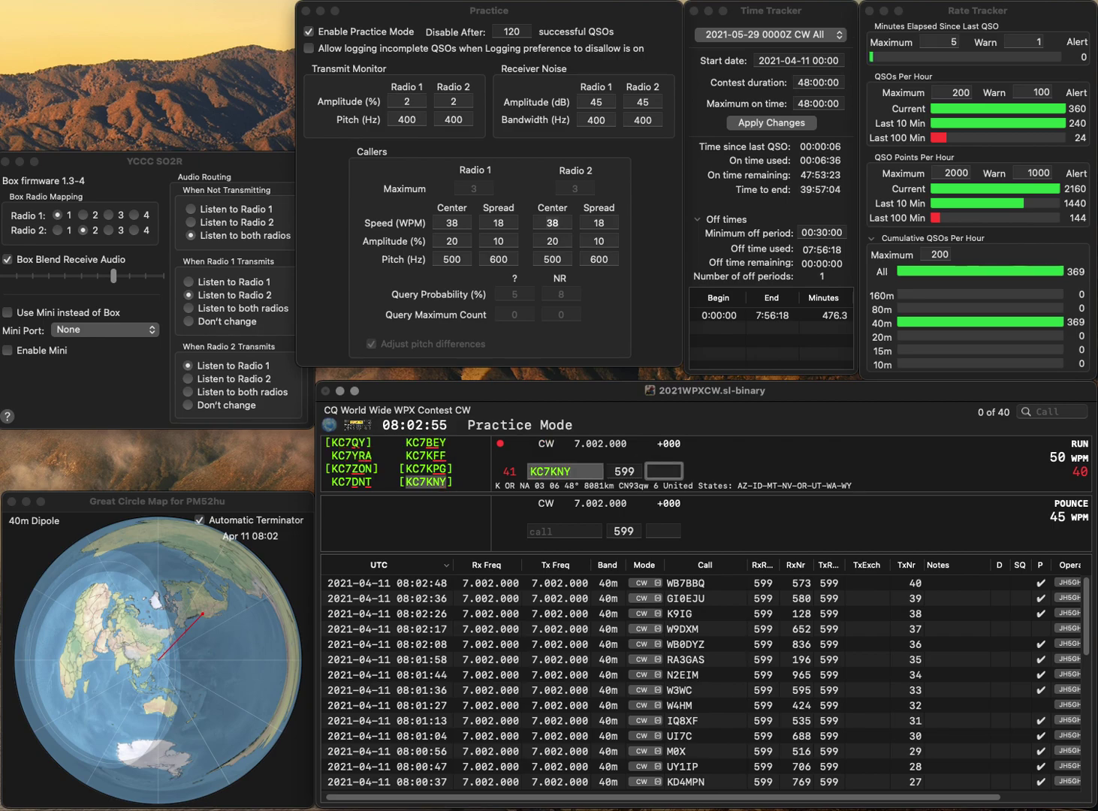
text(812)
key(Return)
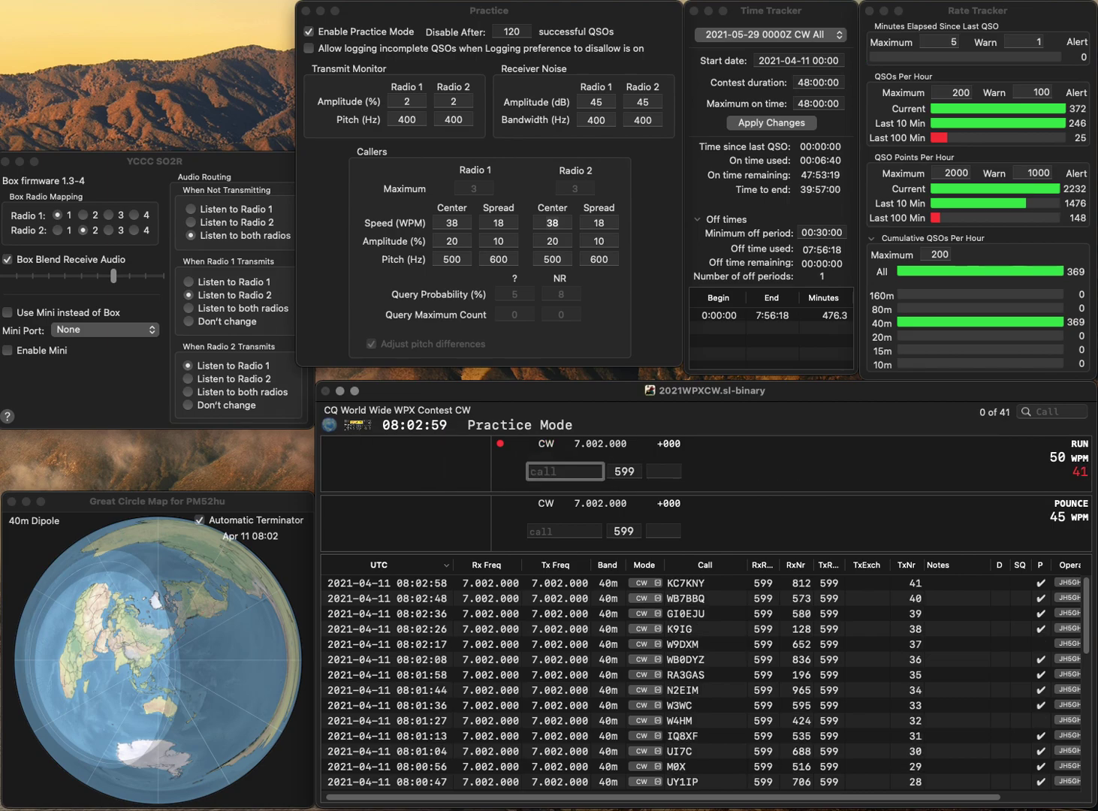
Correct the partial call LUD/2OE to LU/DL2OE on the run radio and log the contact with received number 368
text(LUD/2OE)
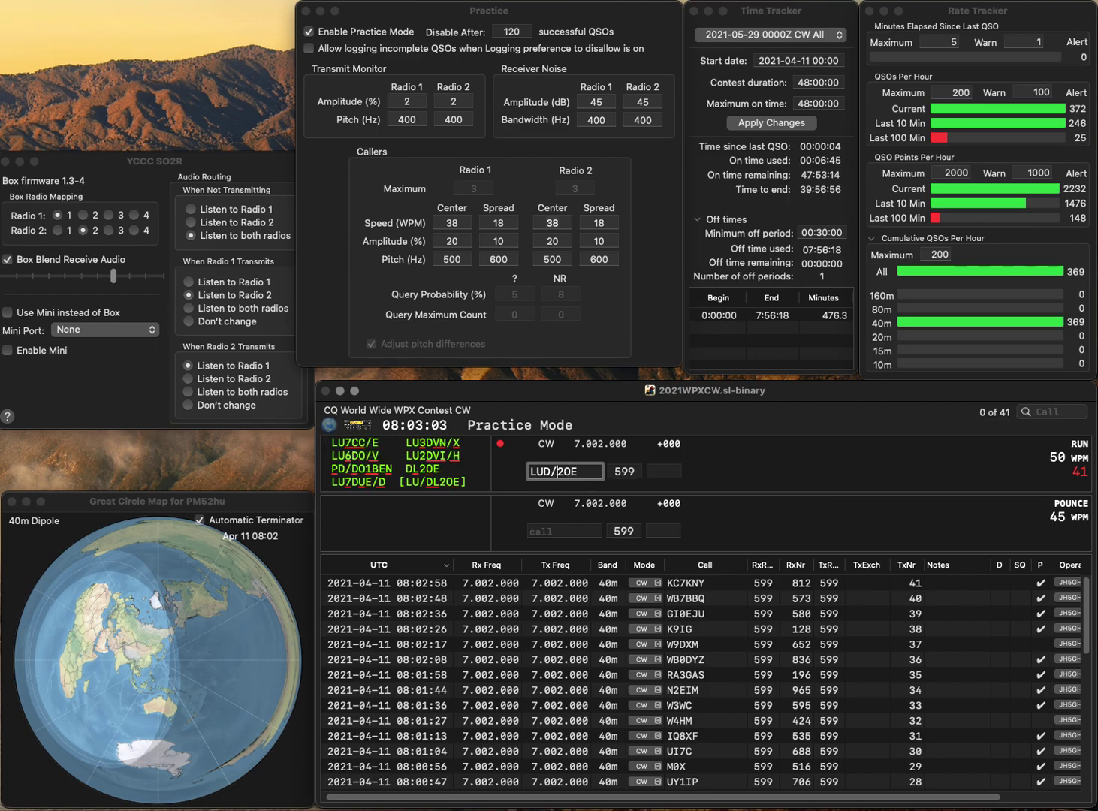
key(Left)
key(Left)
key(Left)
key(BackSpace)
key(BackSpace)
text(/DL)
key(Return)
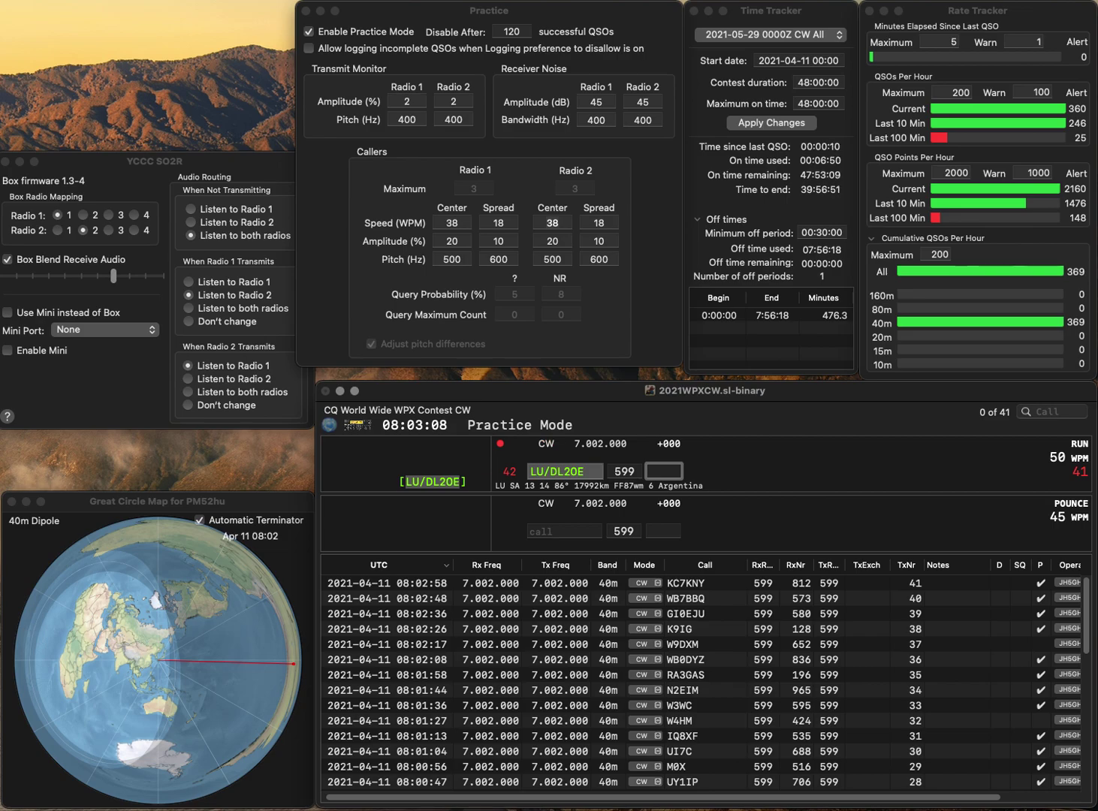
text(3)
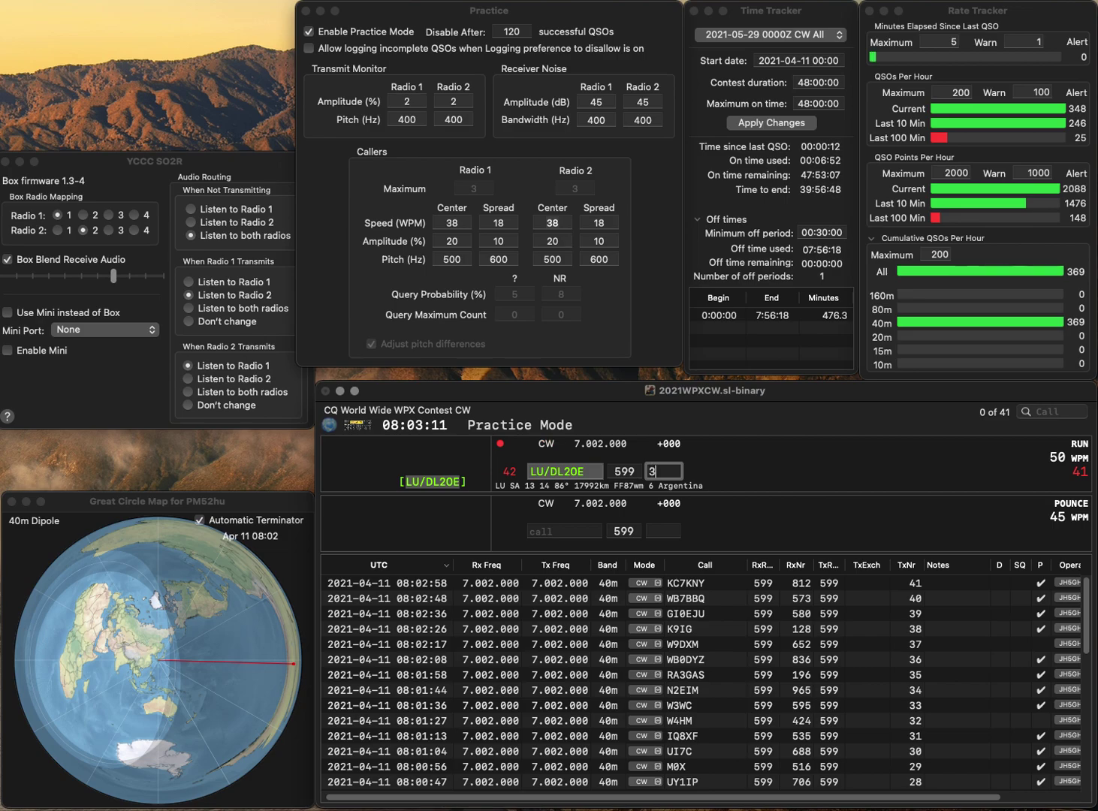
text(68)
key(Return)
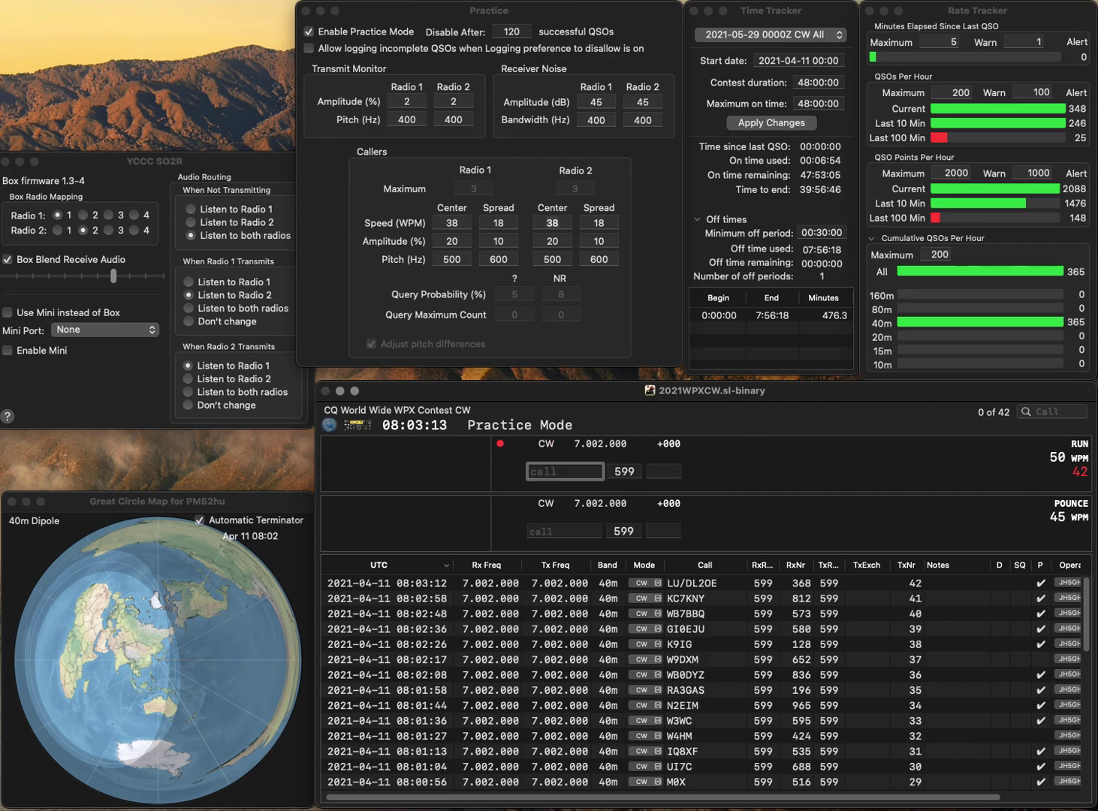
text(M0BPQ)
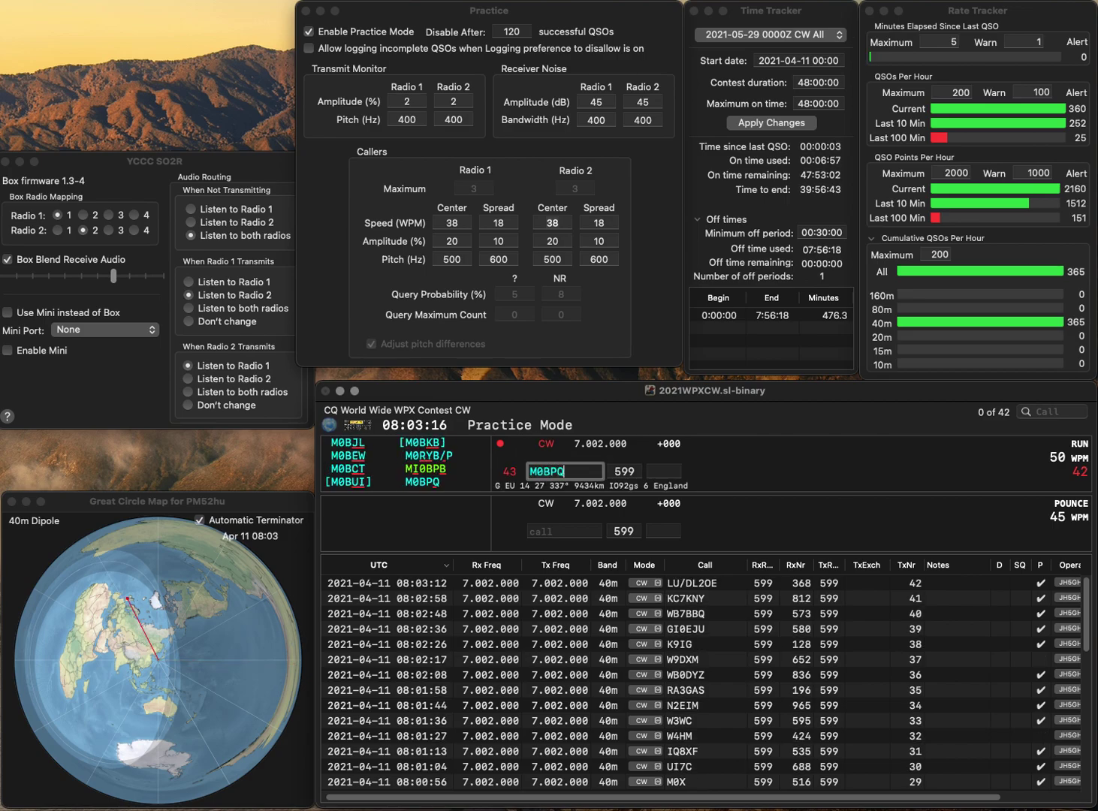
key(Return)
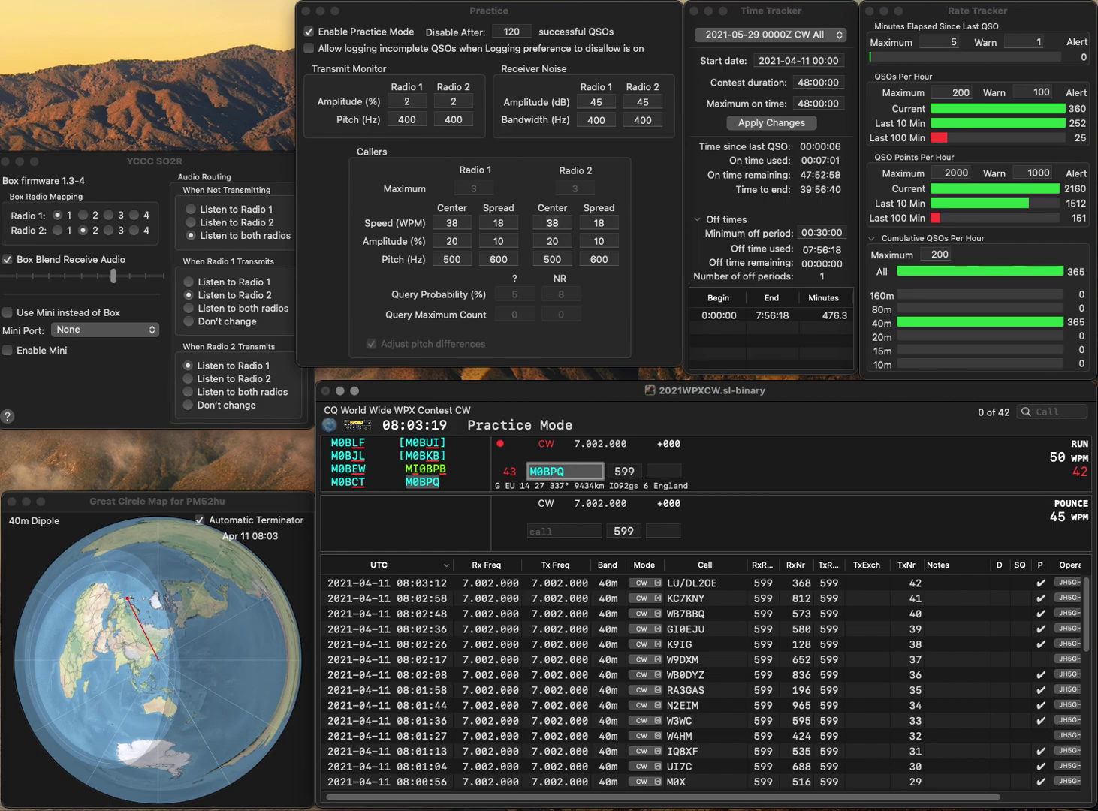
key(space)
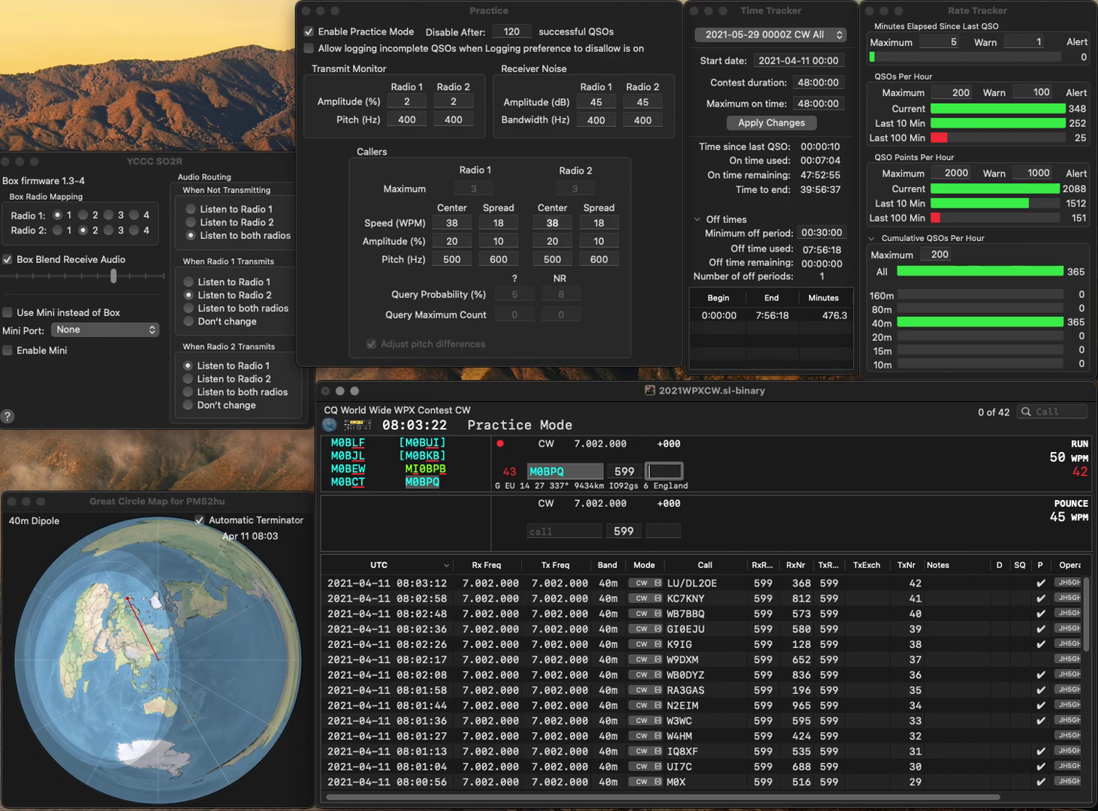
text(834)
key(Return)
text(KB)
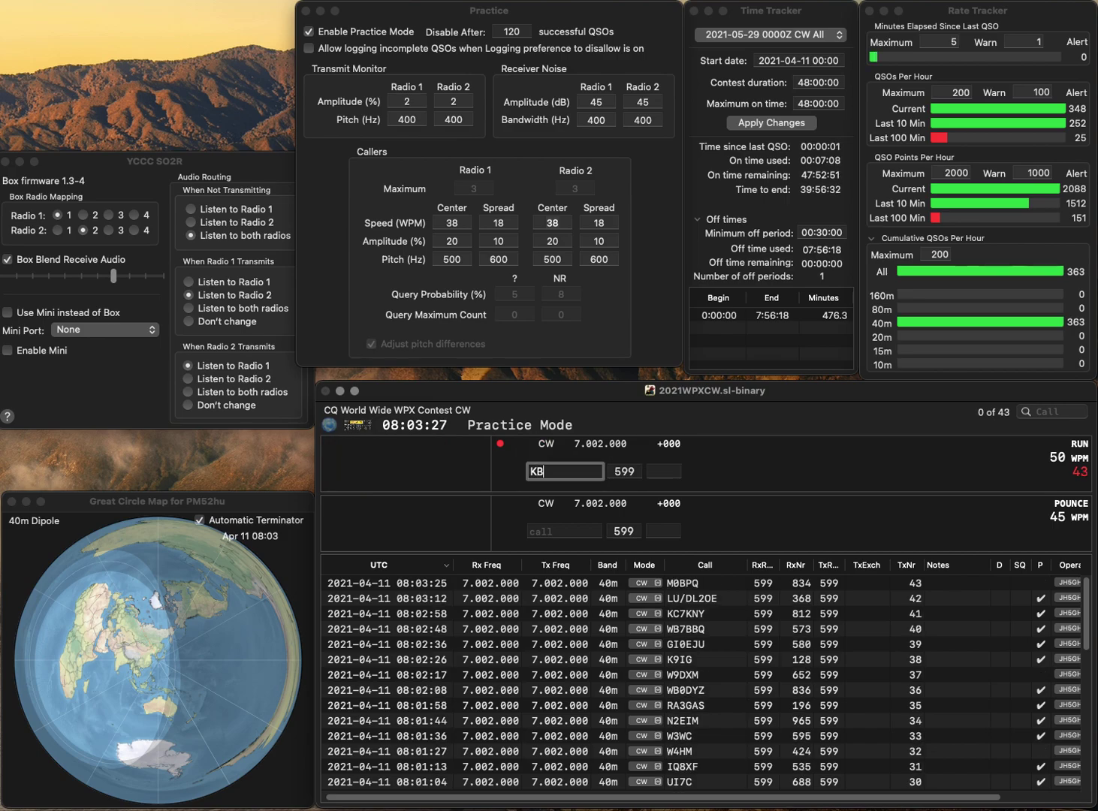
text(0V)
key(space)
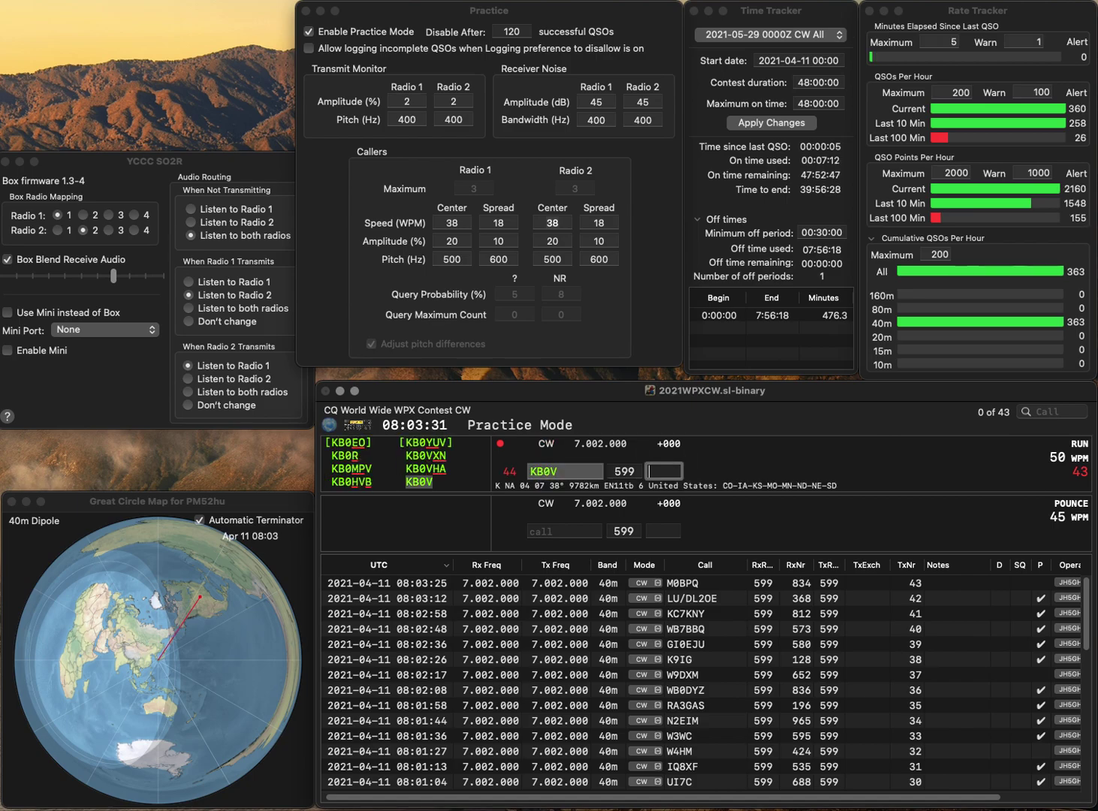
text(452)
key(Return)
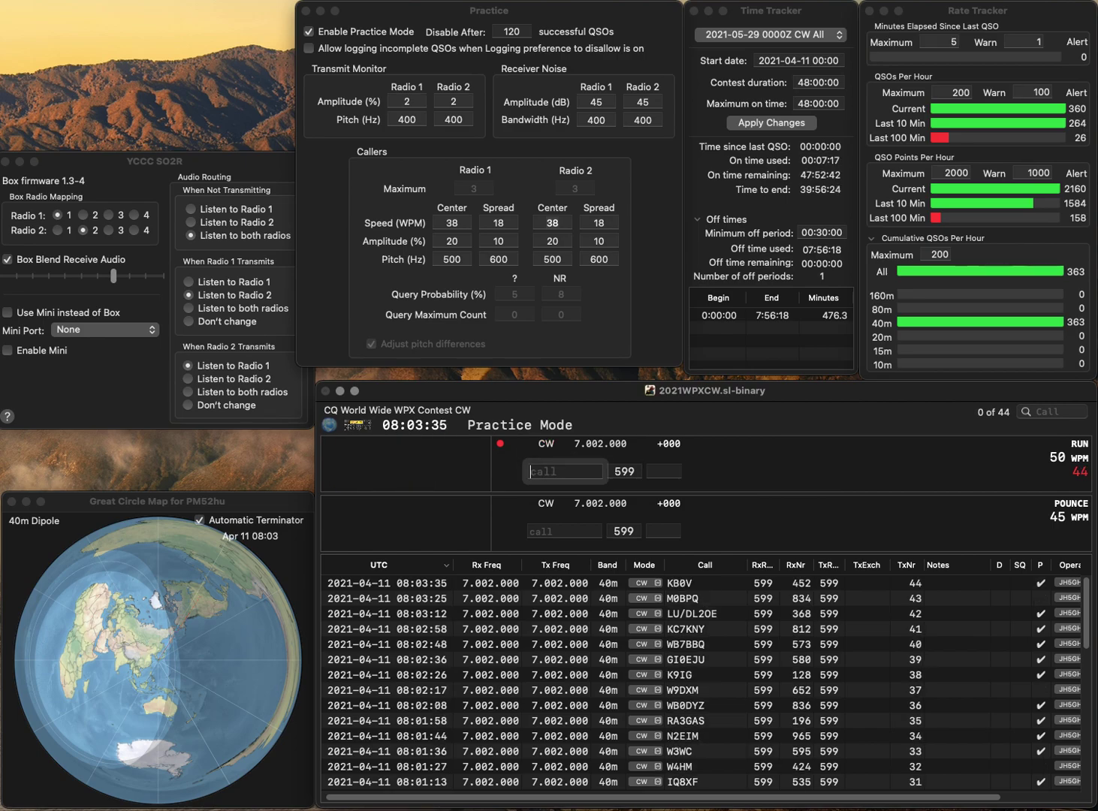
text(OK1)
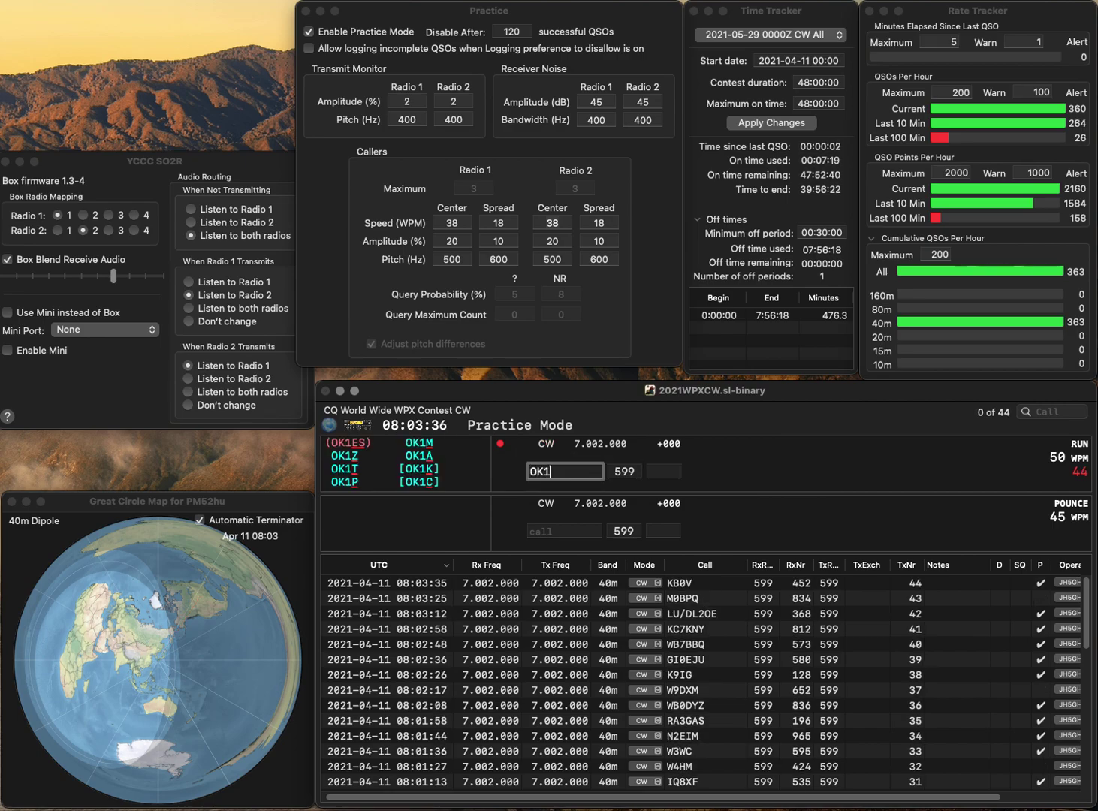
text(ATP)
key(space)
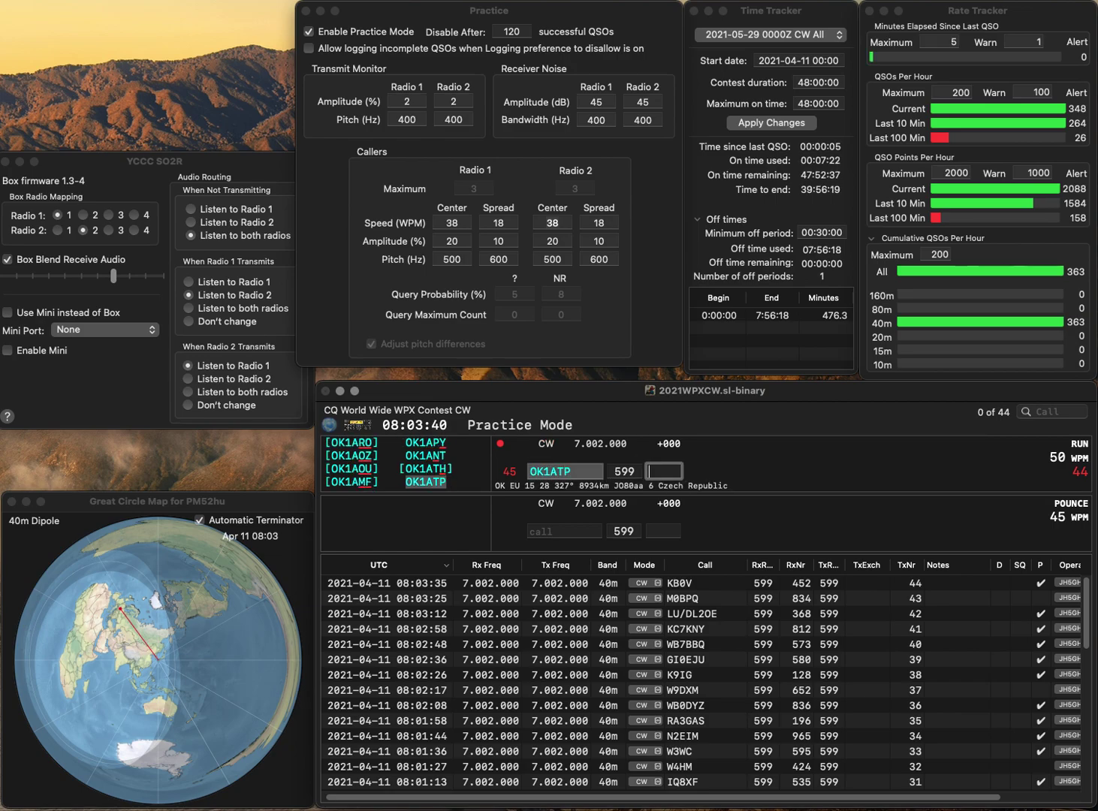
text(600)
key(Return)
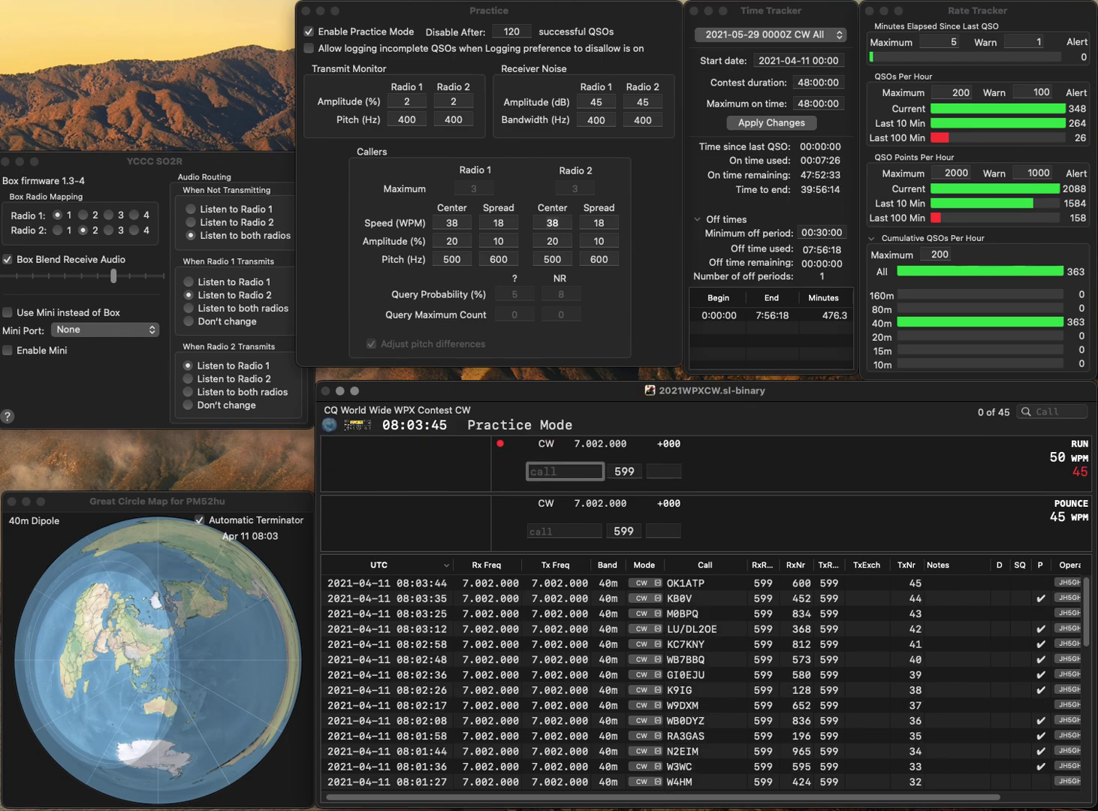
text(JA3LEB)
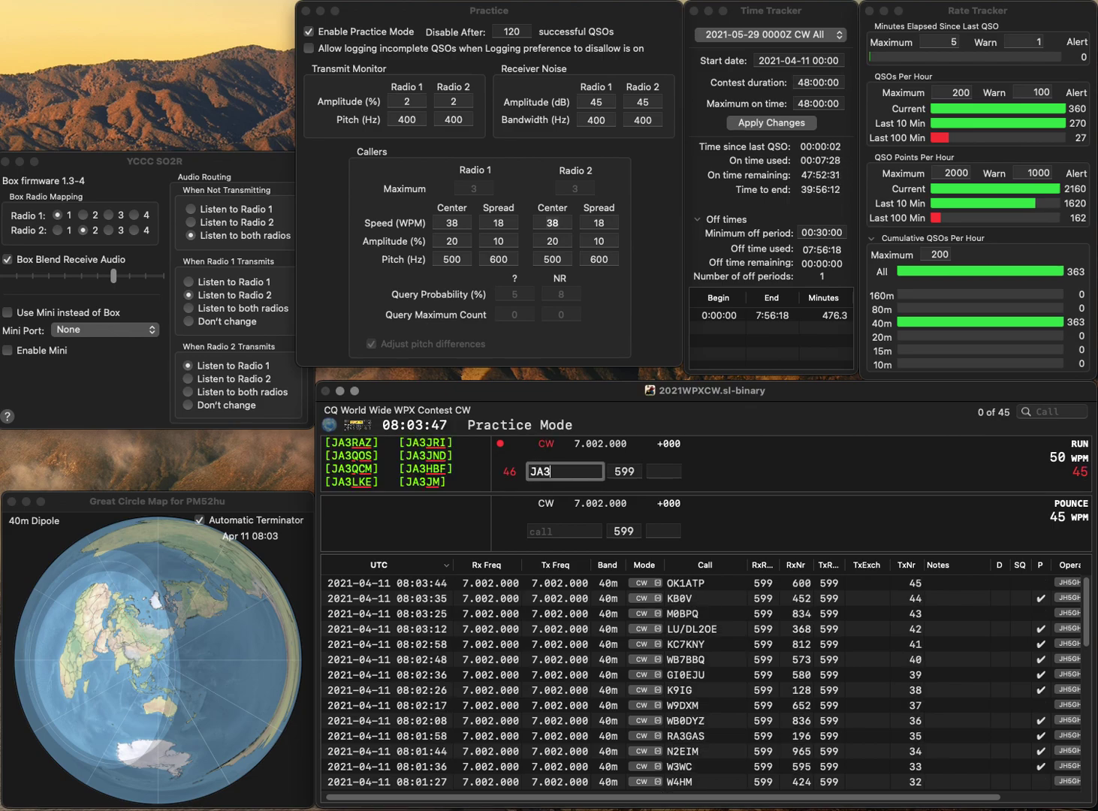
key(Return)
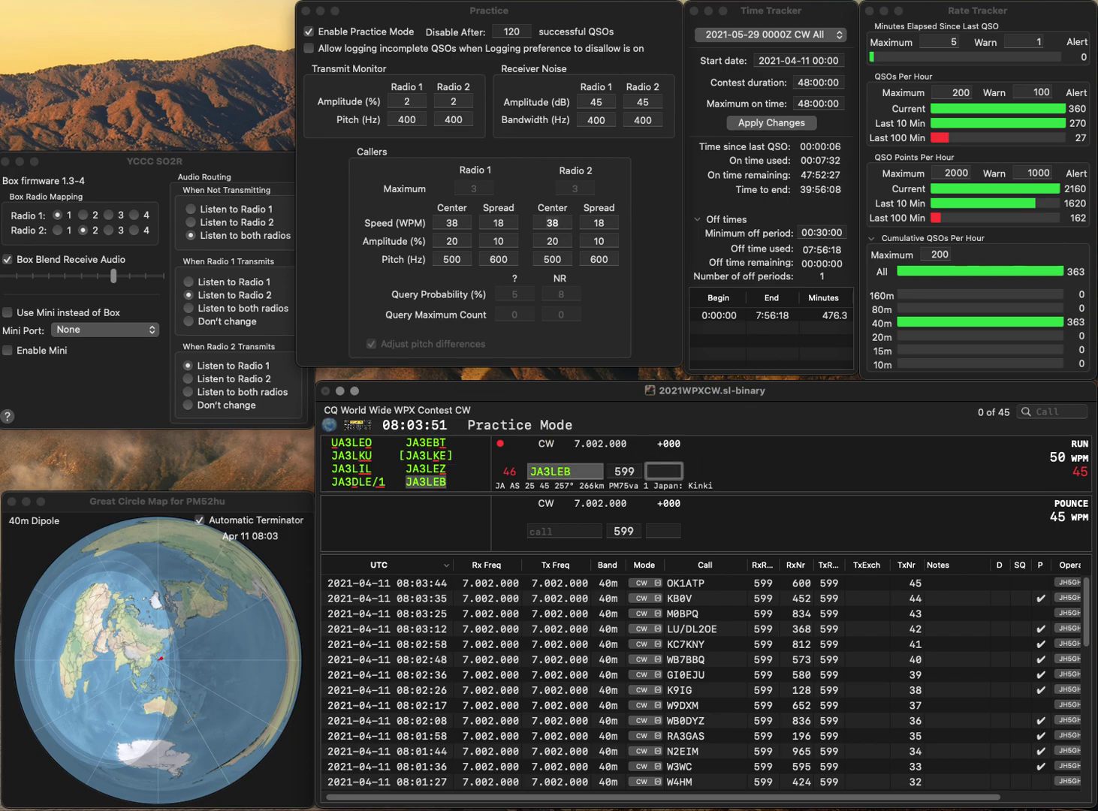
text(67)
key(Return)
text(YR9U)
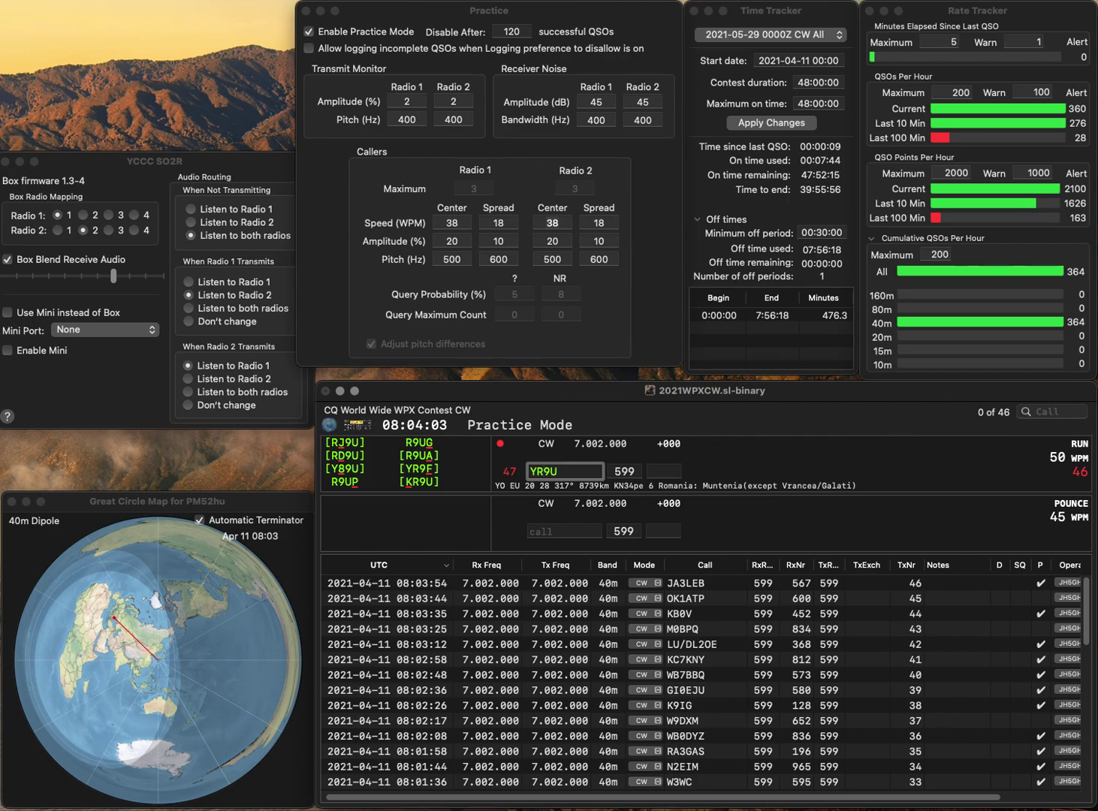
key(BackSpace)
text(F)
key(Tab)
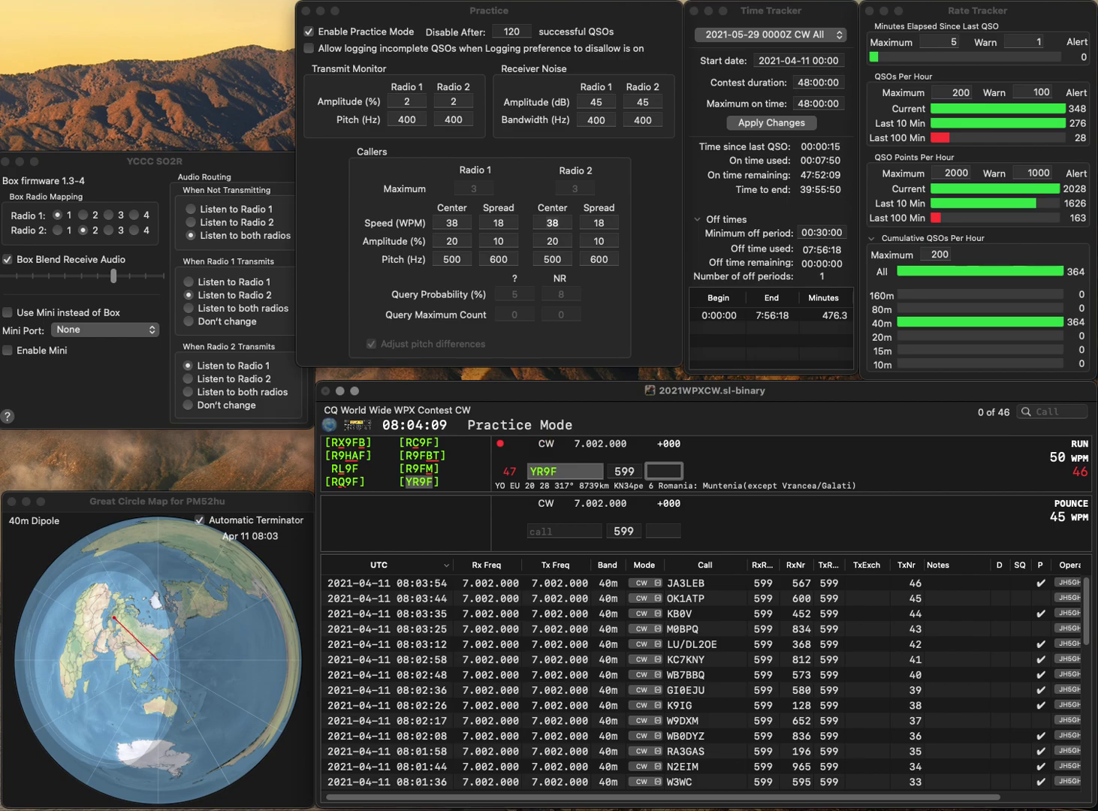
key(Return)
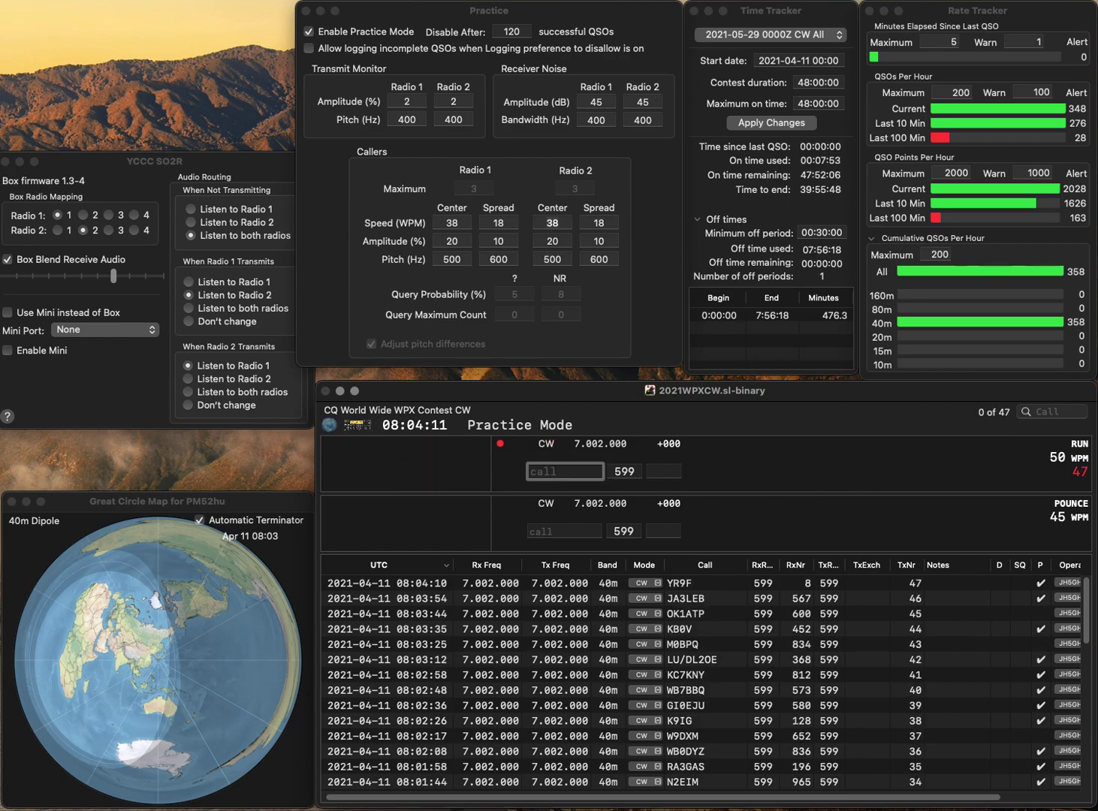
text(NY6DX)
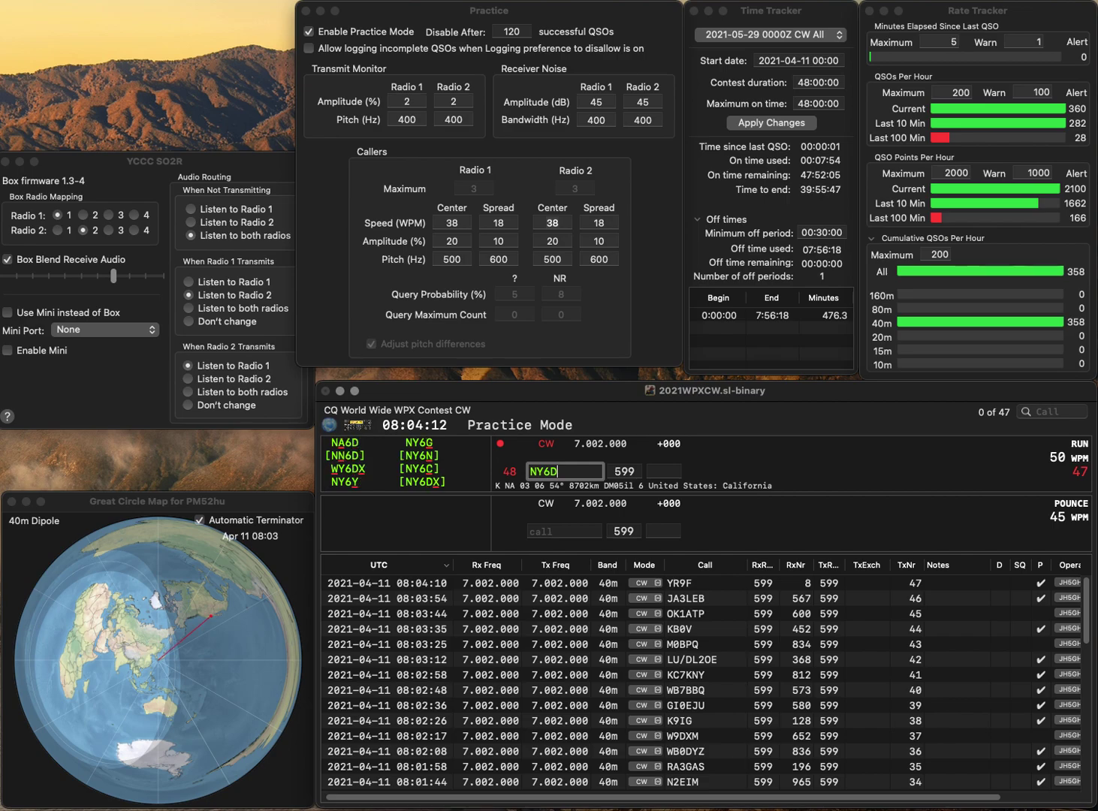
key(Return)
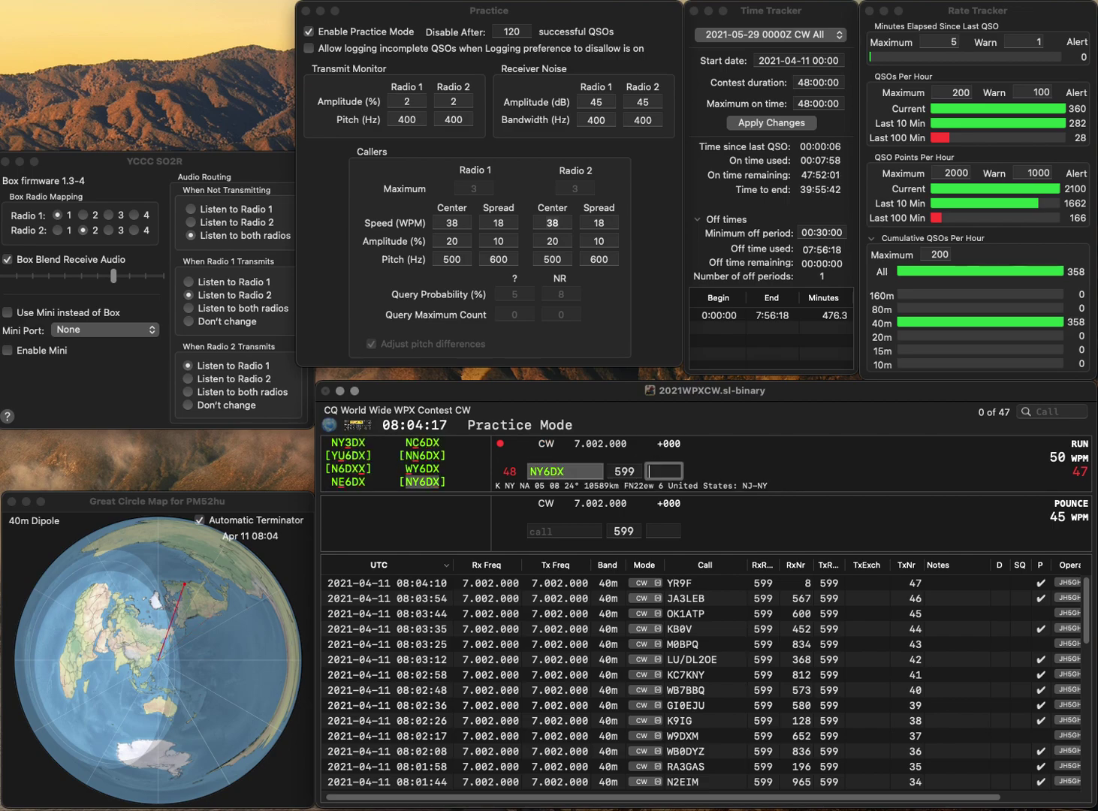
text(83)
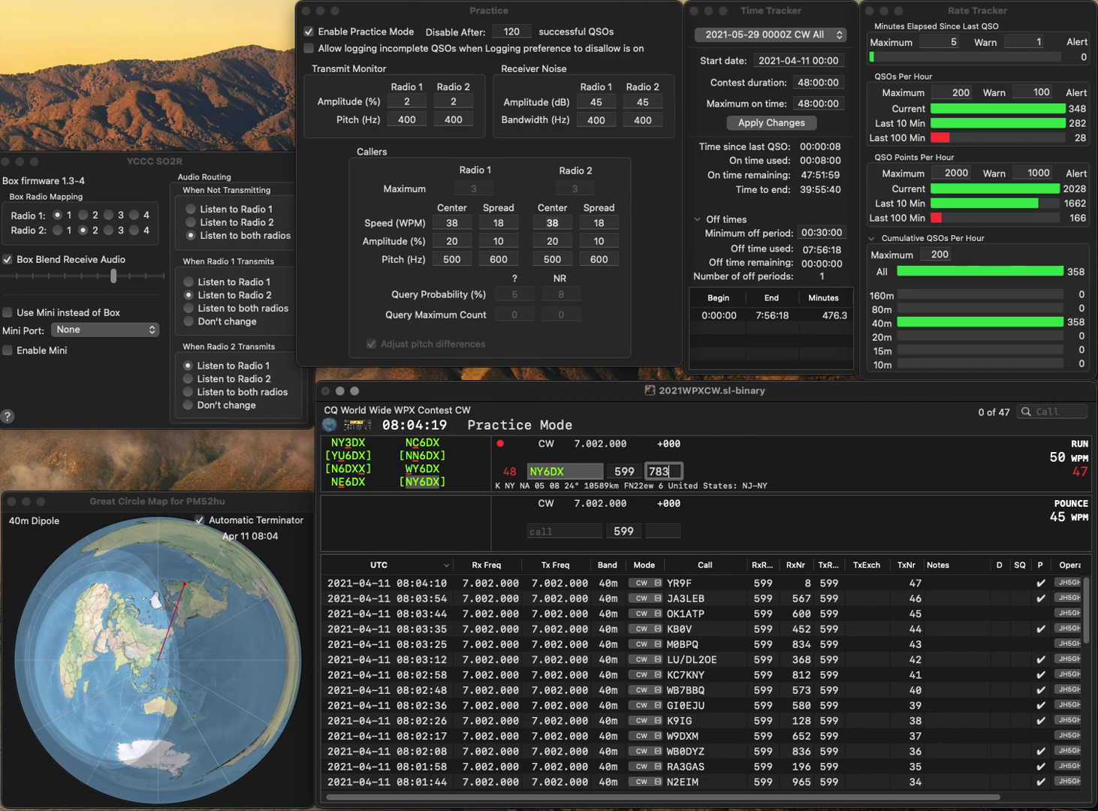
key(Return)
text(NG)
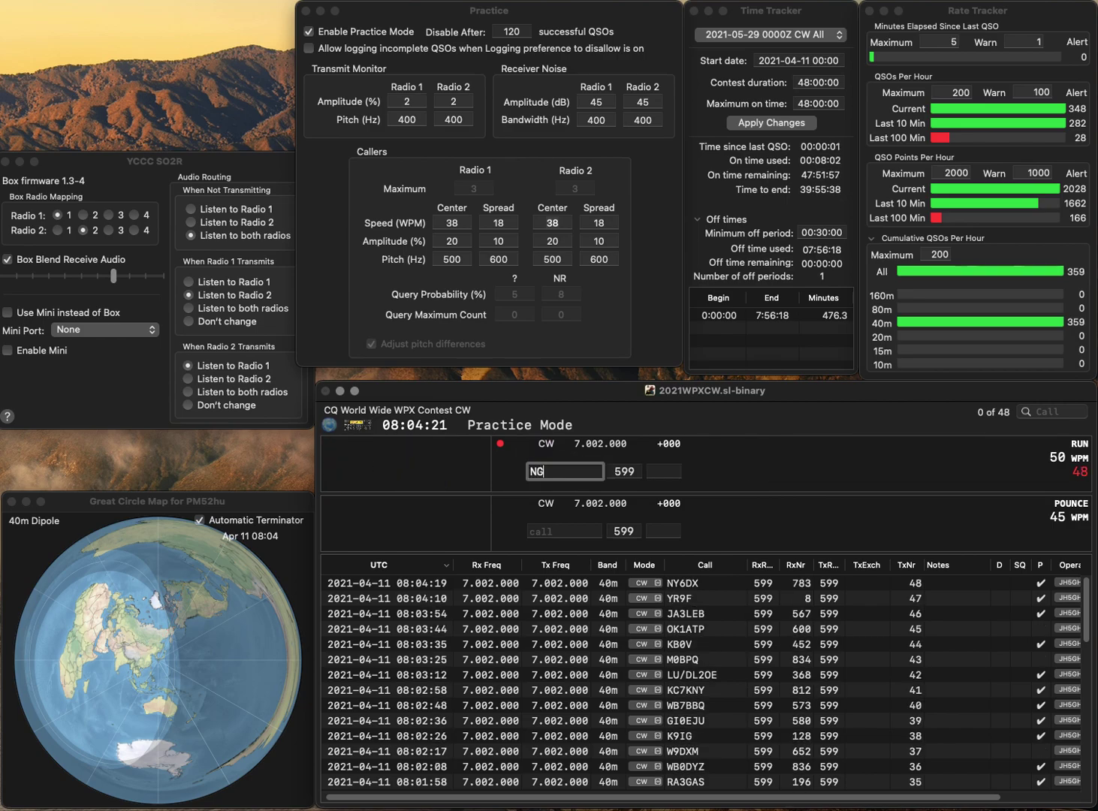
text(9P)
key(Return)
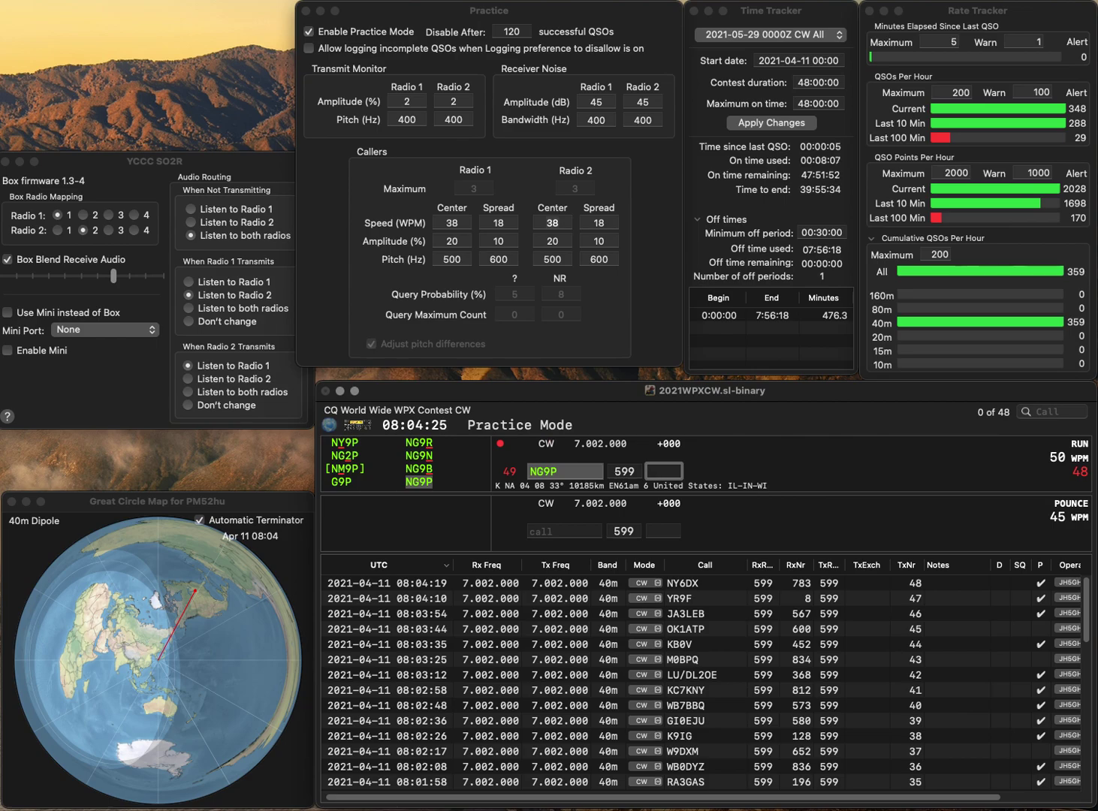
text(969)
key(Return)
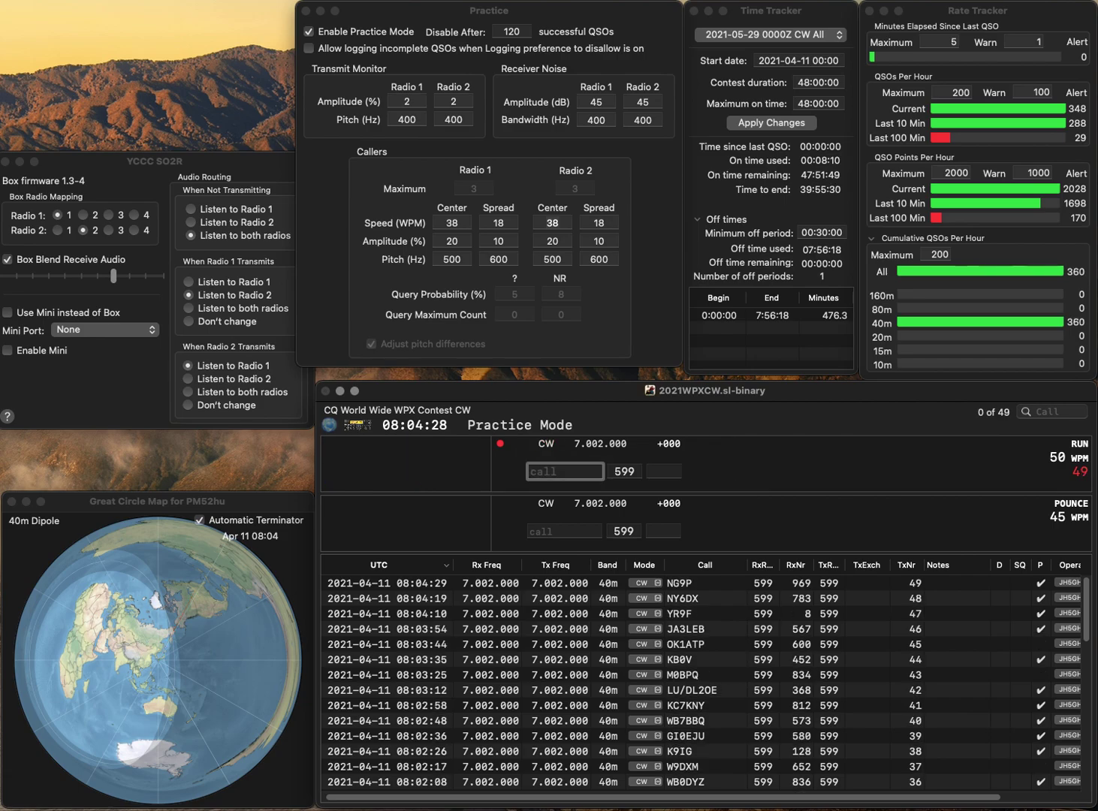
text(K4WW)
key(Return)
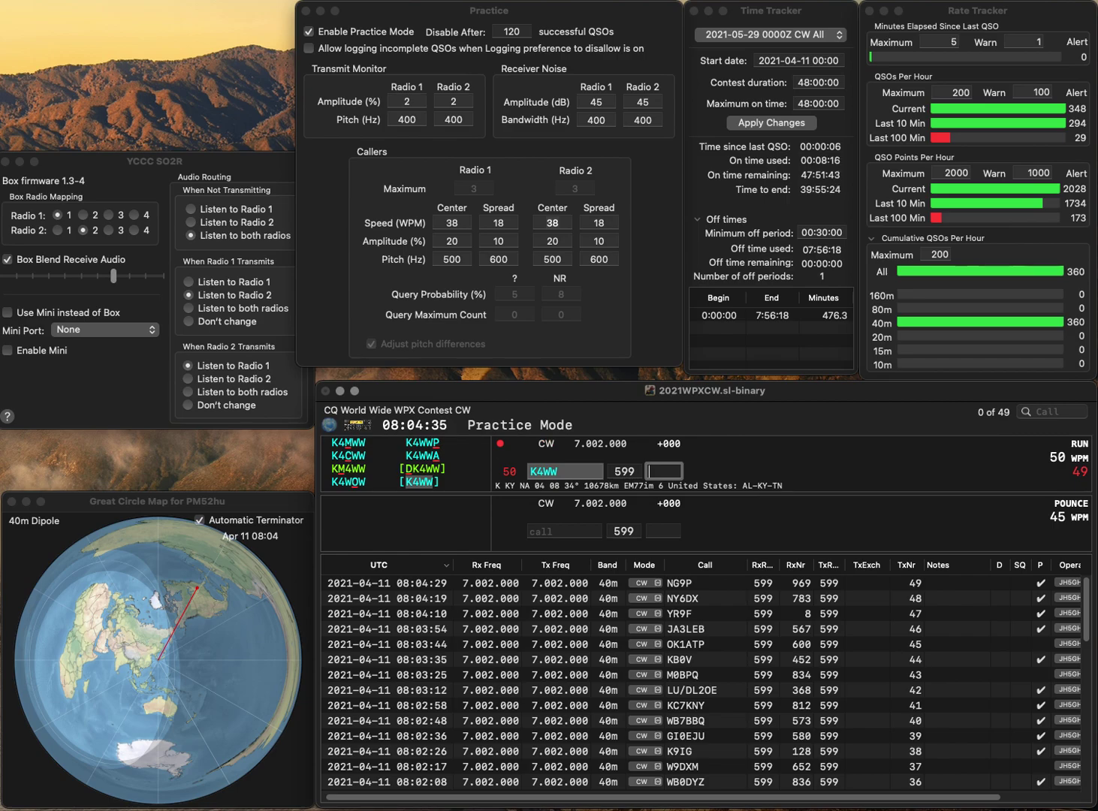
text(200)
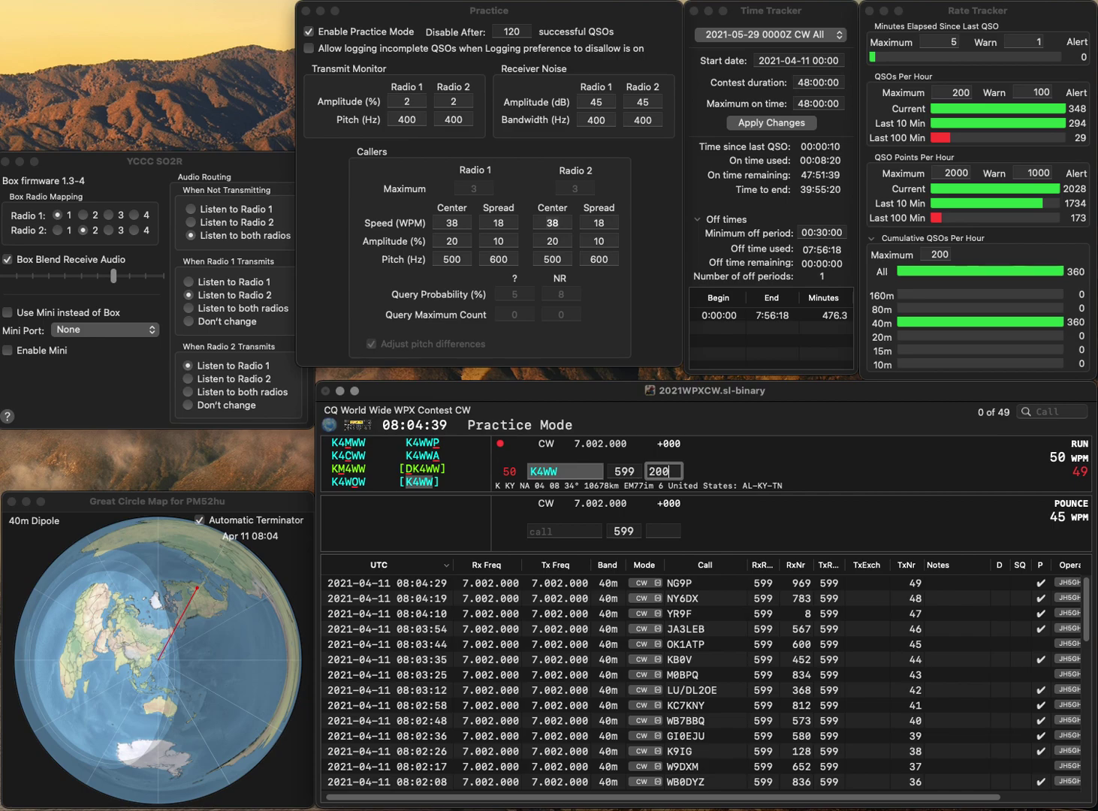
key(Return)
text(N5AYB)
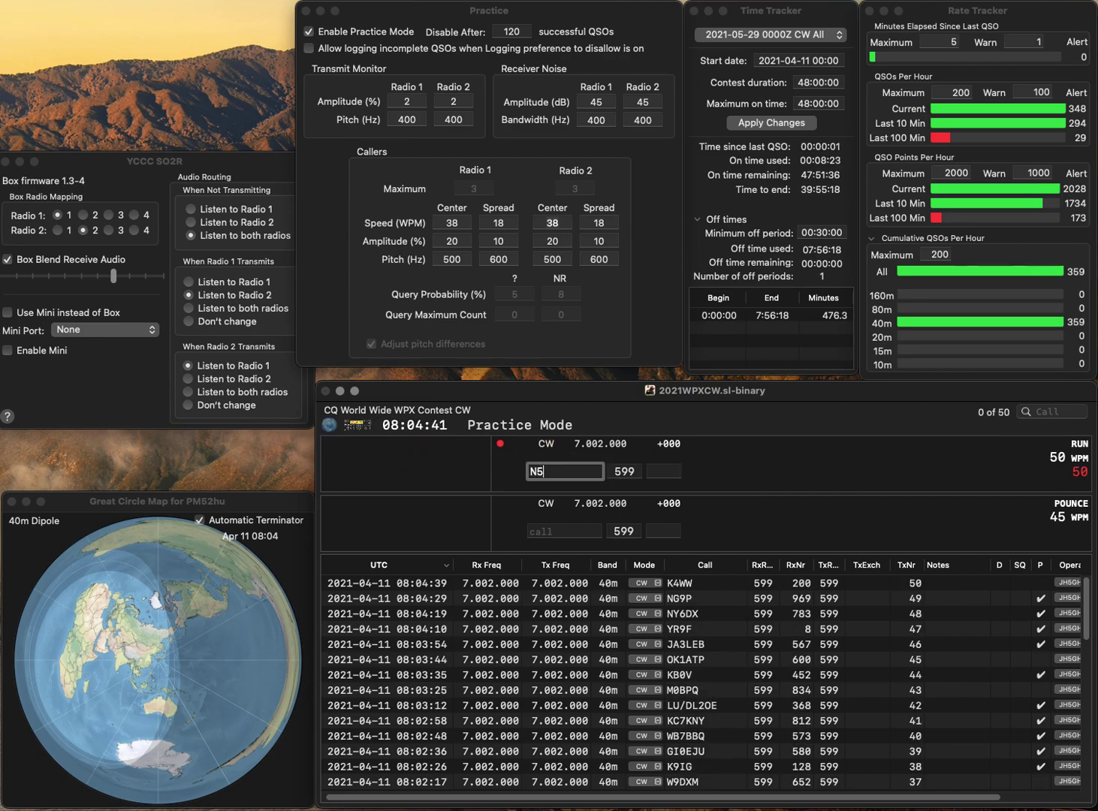
key(Return)
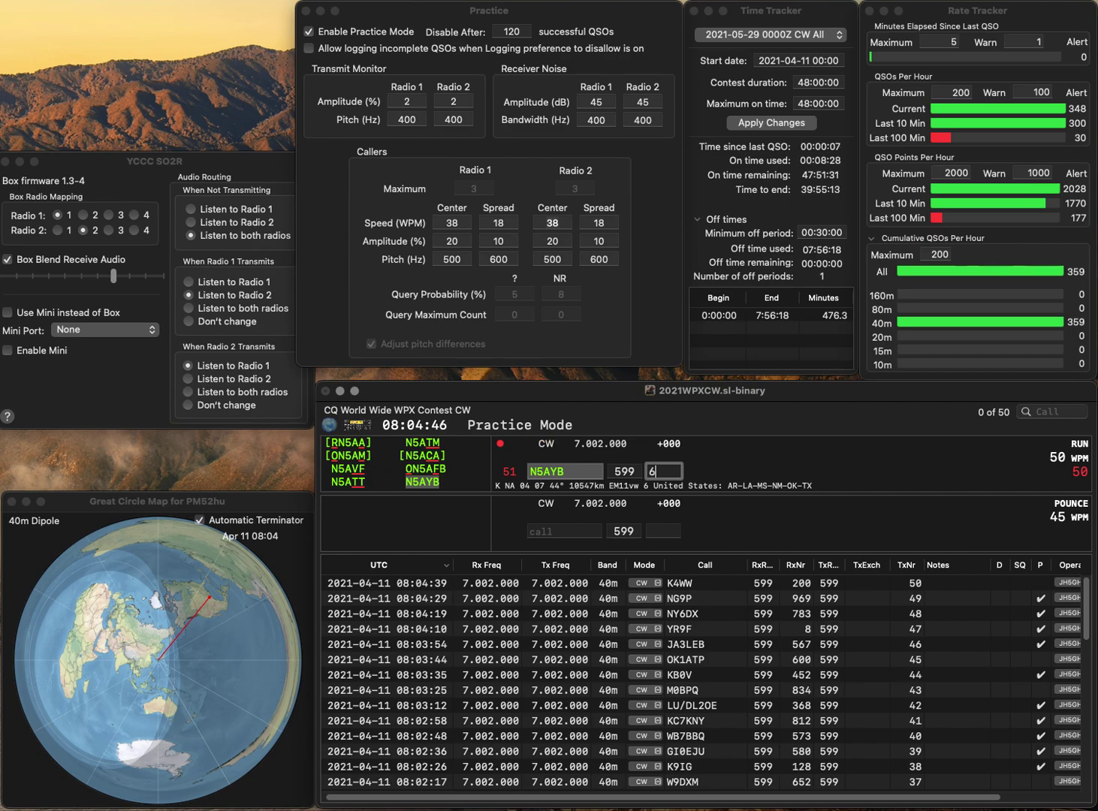
text(76)
key(Return)
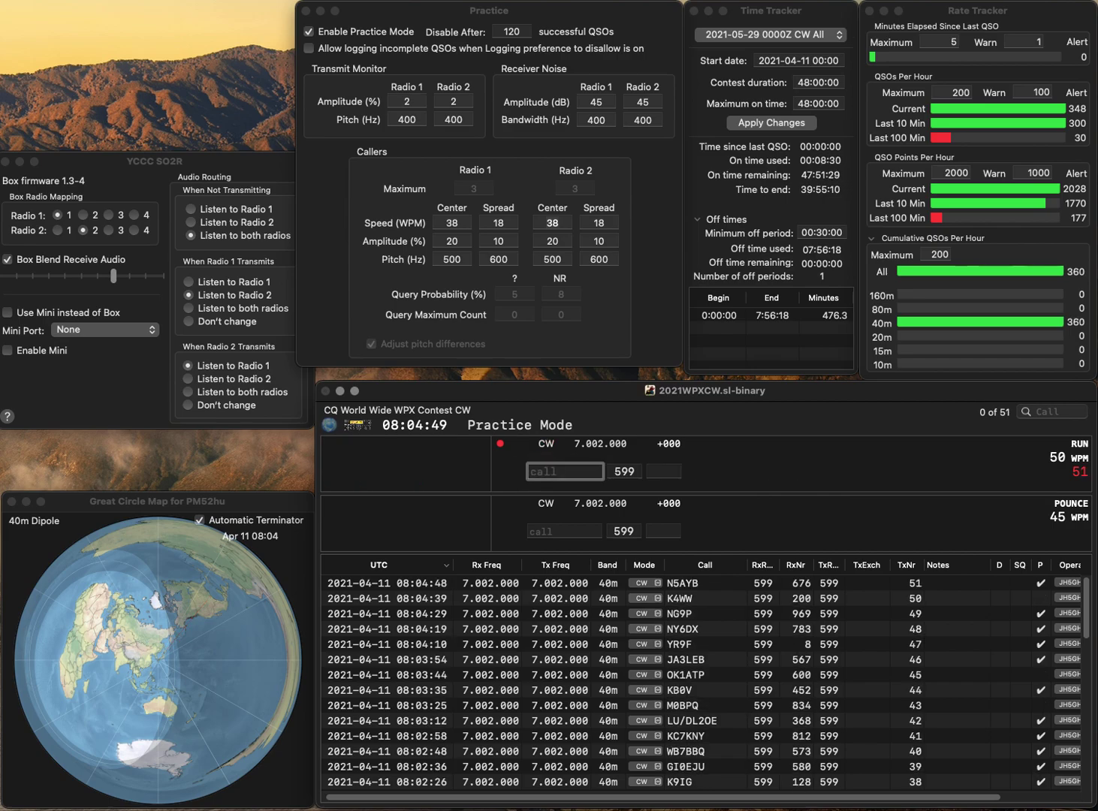
text(M5BIR)
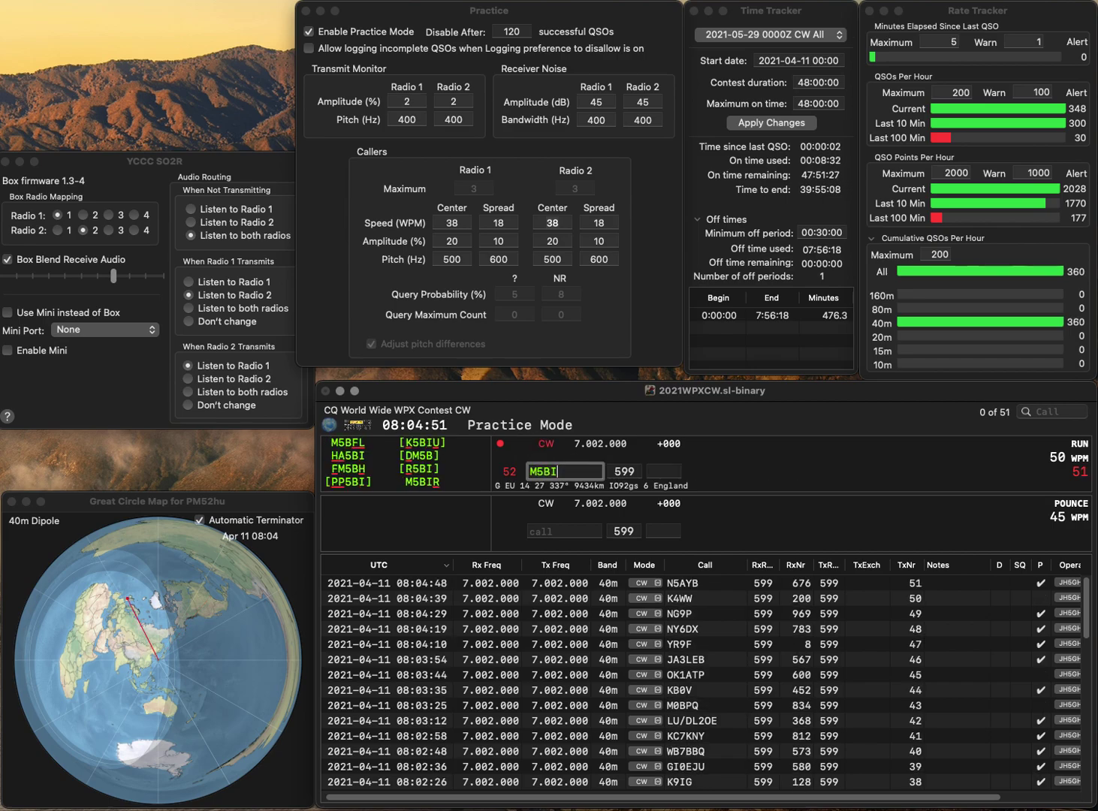
key(space)
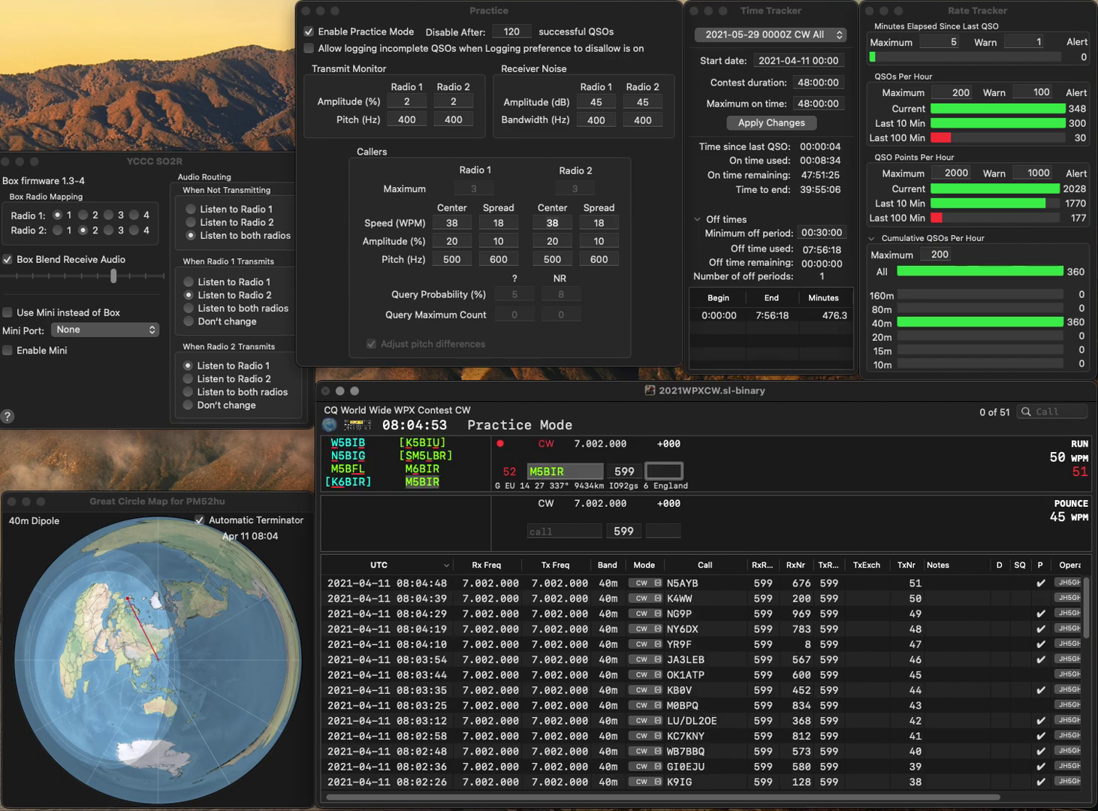
text(1)
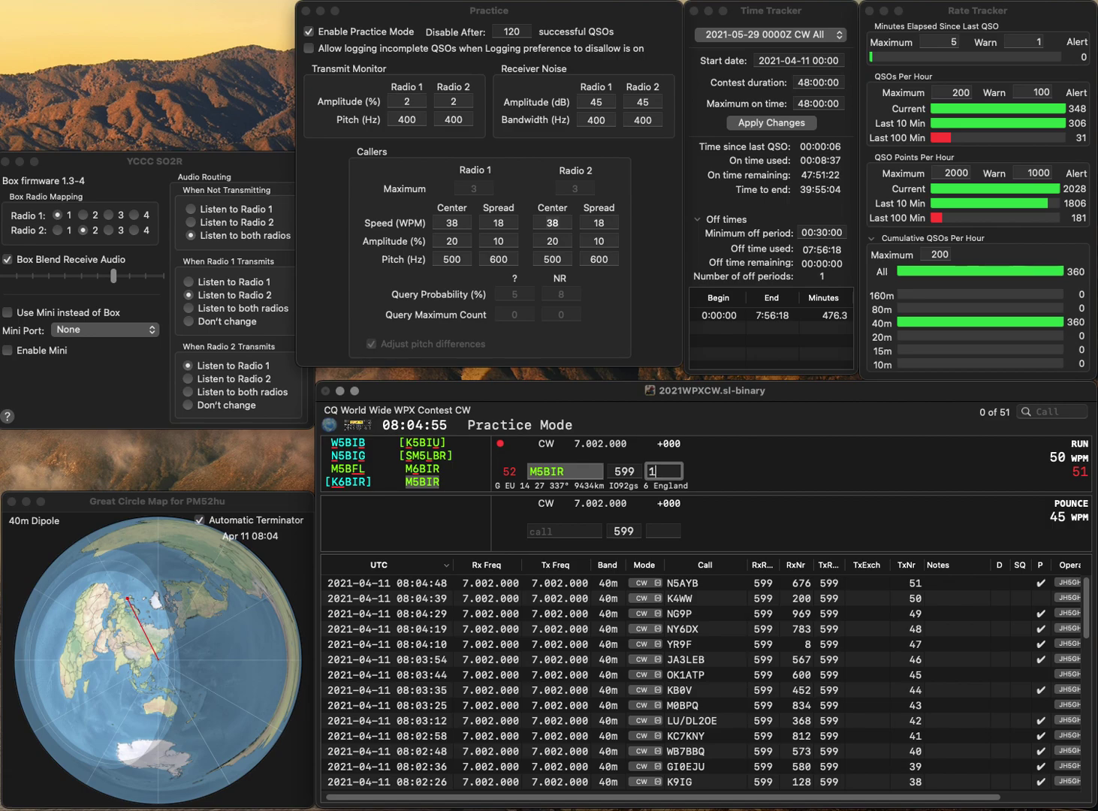
text(91)
key(Return)
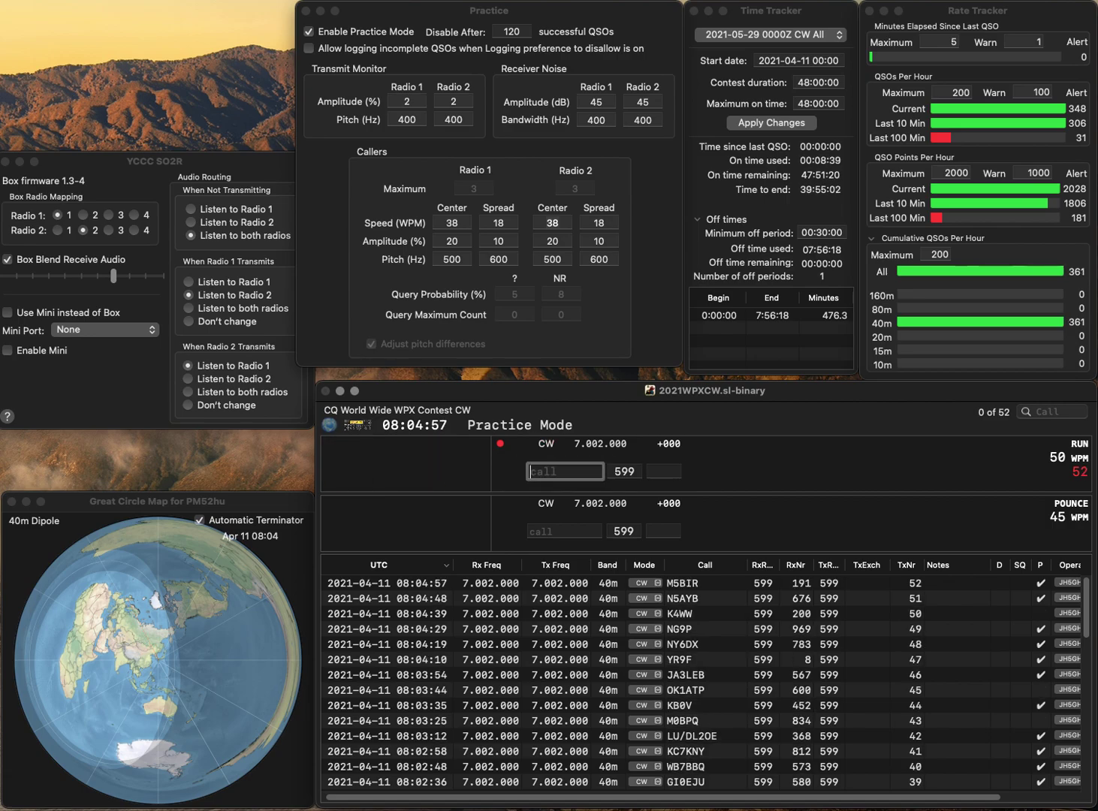
text(UDLC)
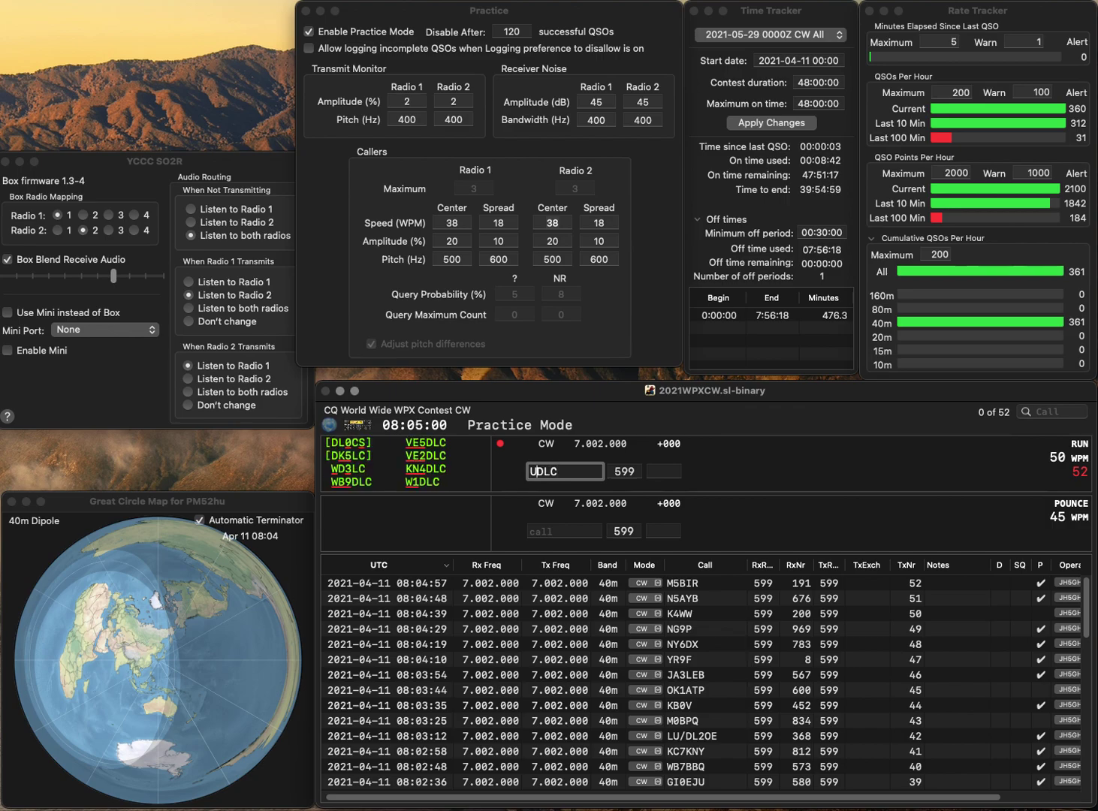
key(Delete)
text(VE2)
key(space)
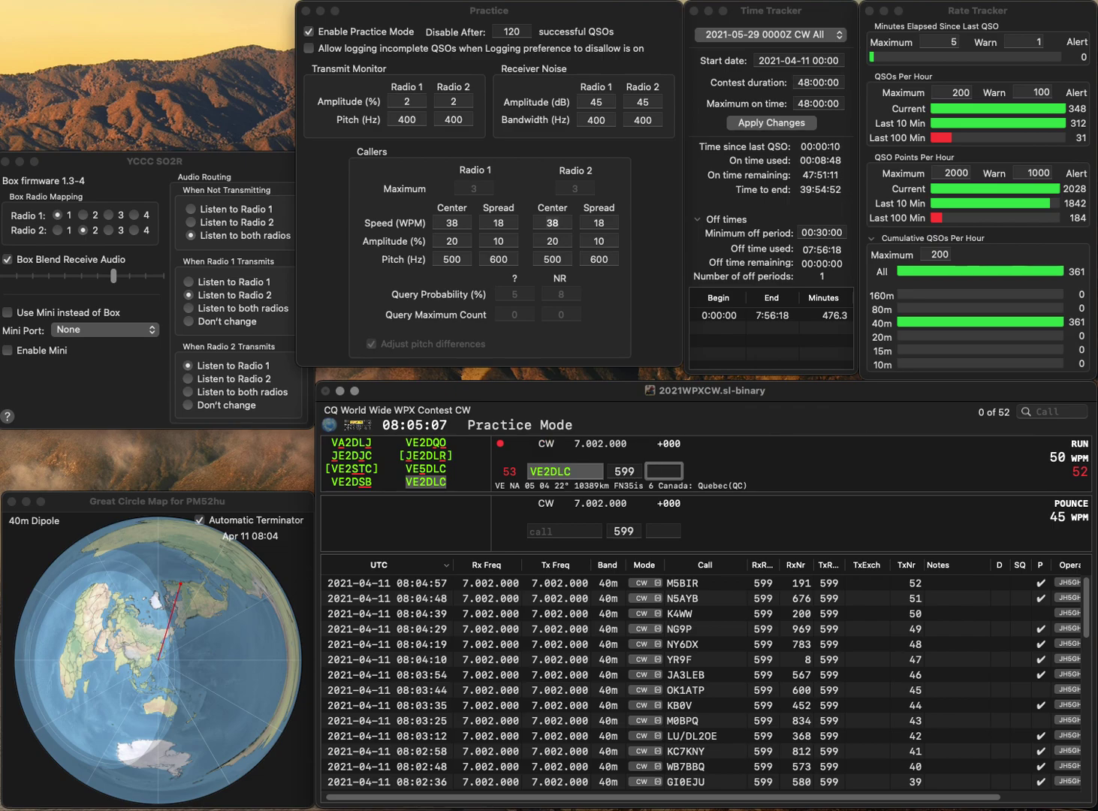
text(95)
key(Return)
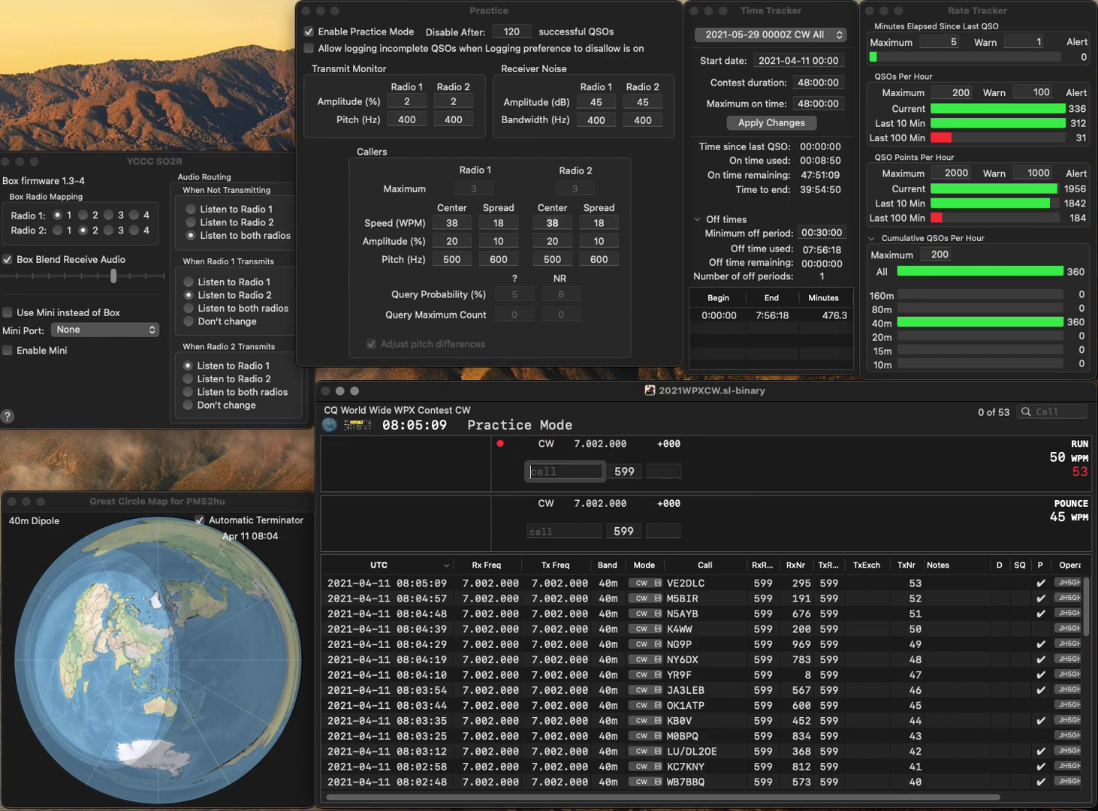
text(EA4A)
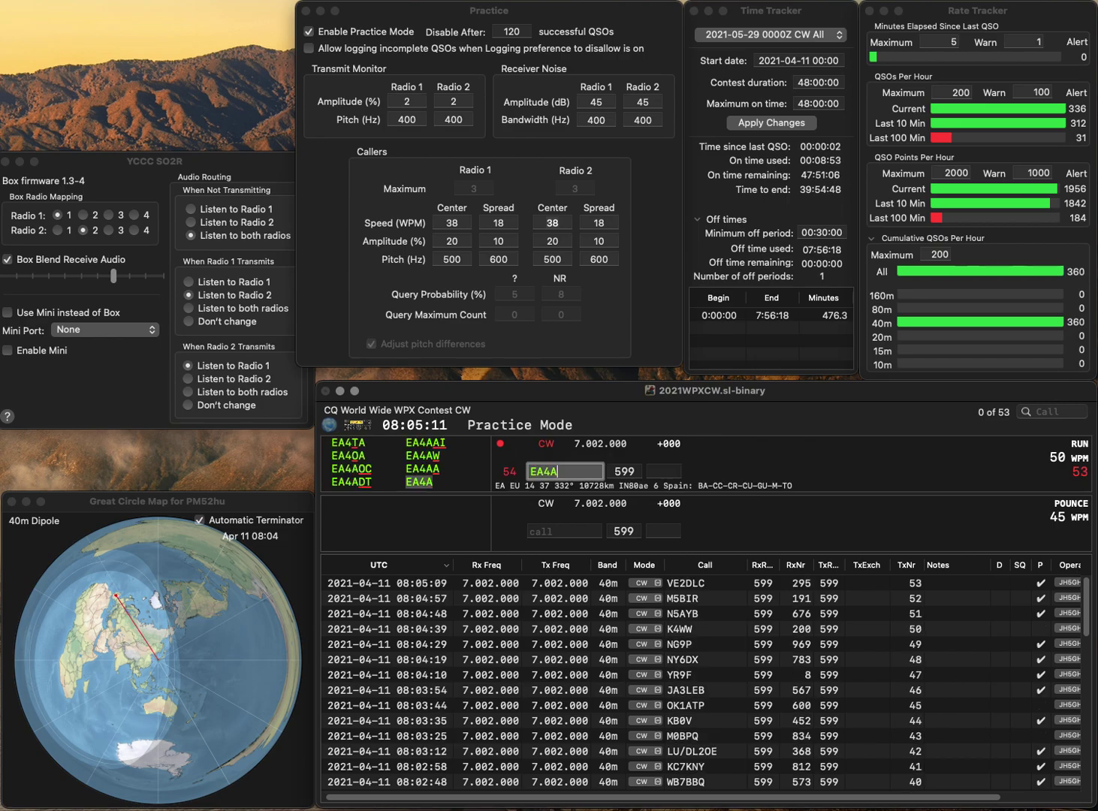
text(OC)
key(space)
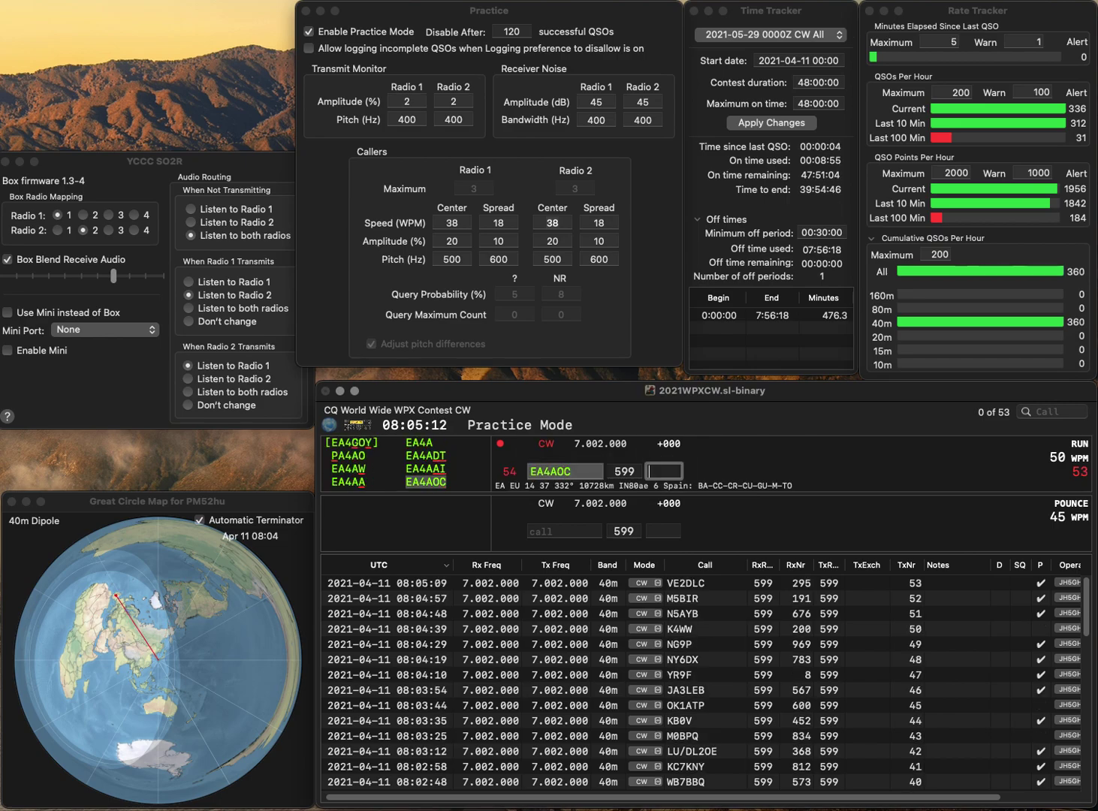
text(330)
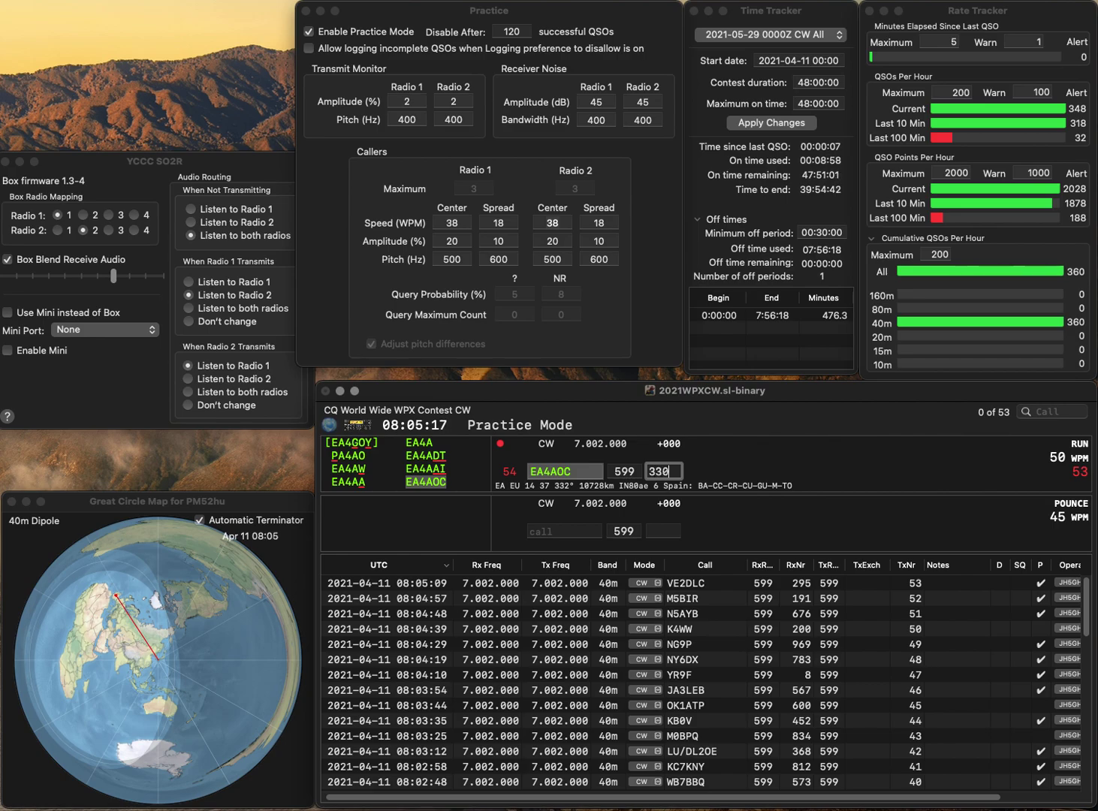
key(Return)
text(F4SGD)
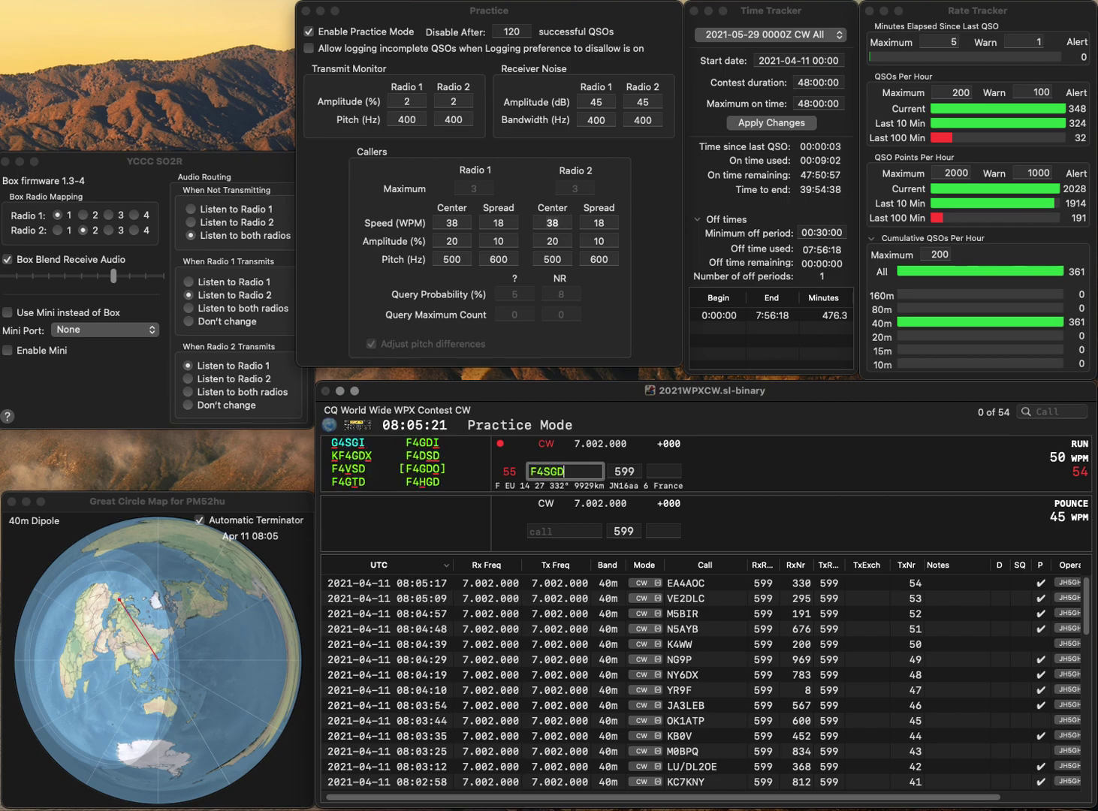
key(Left)
key(Left)
key(BackSpace)
text(H)
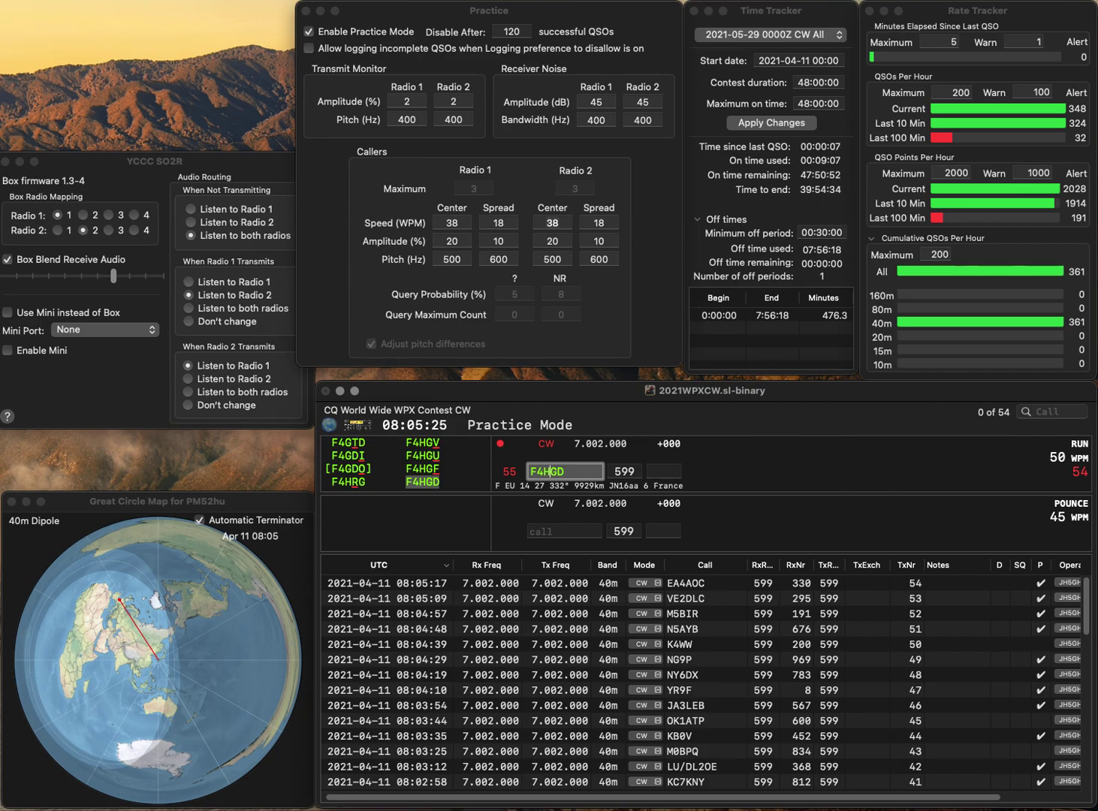
click(664, 471)
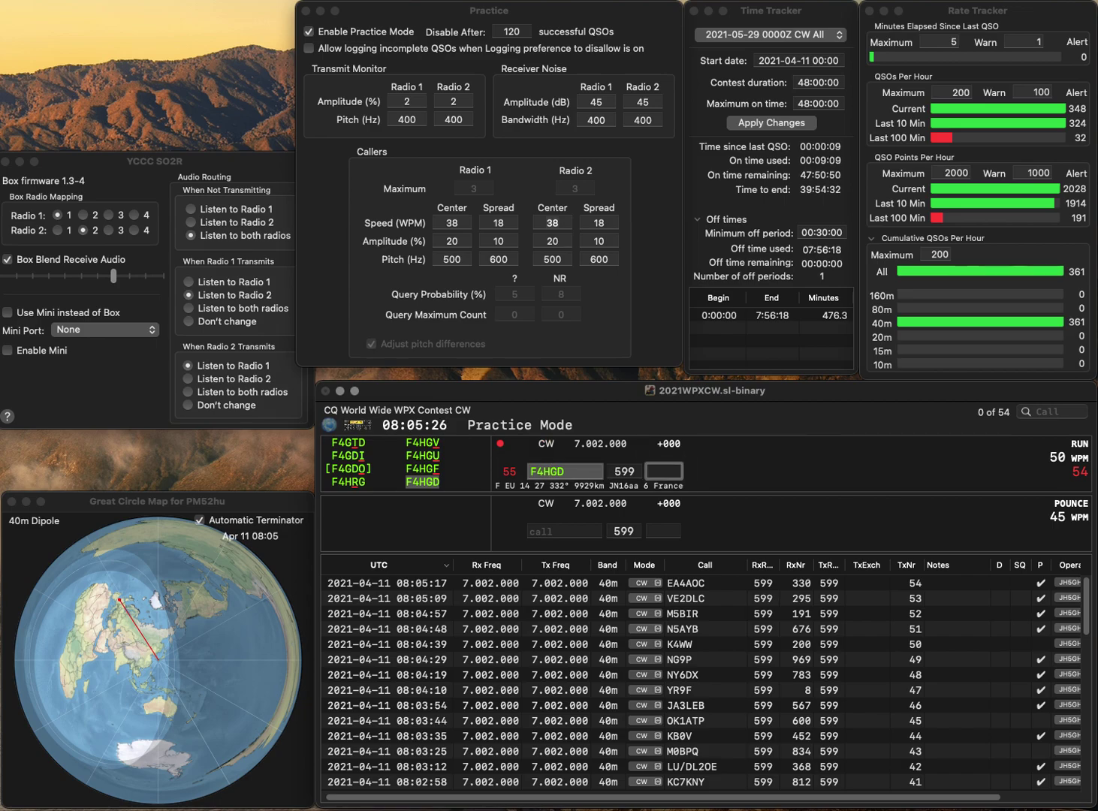
text(59)
key(Return)
text(N2AMG)
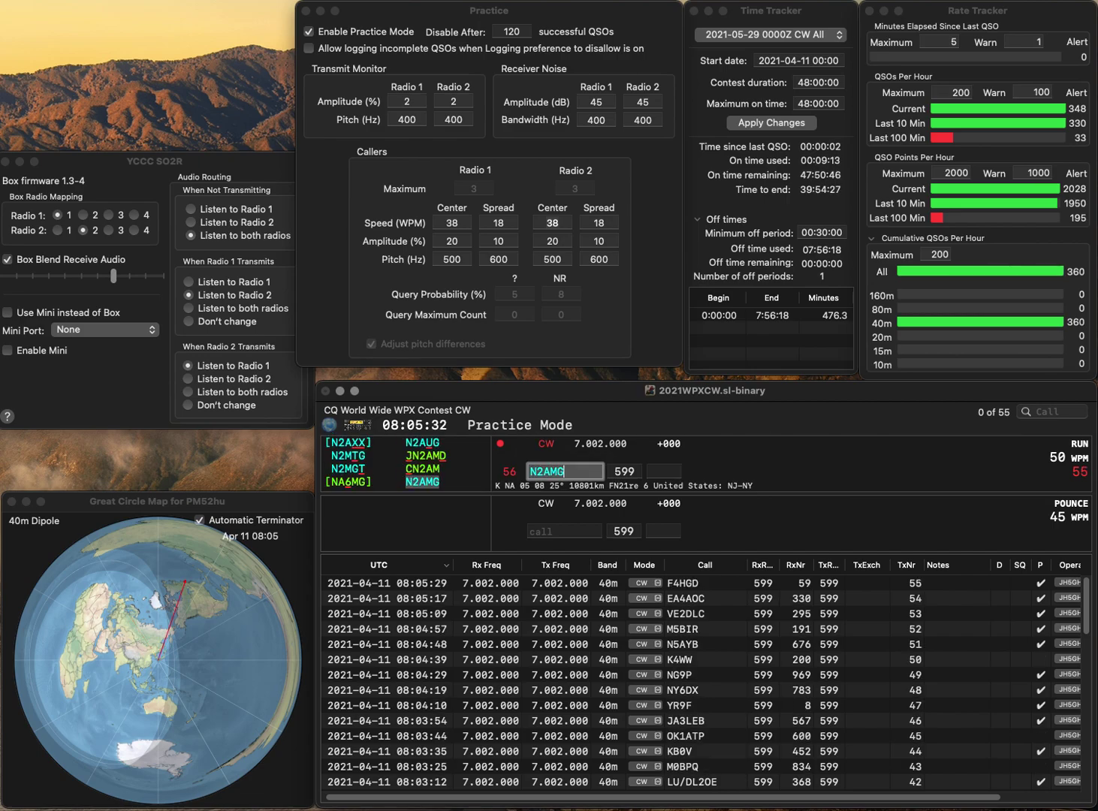
key(Return)
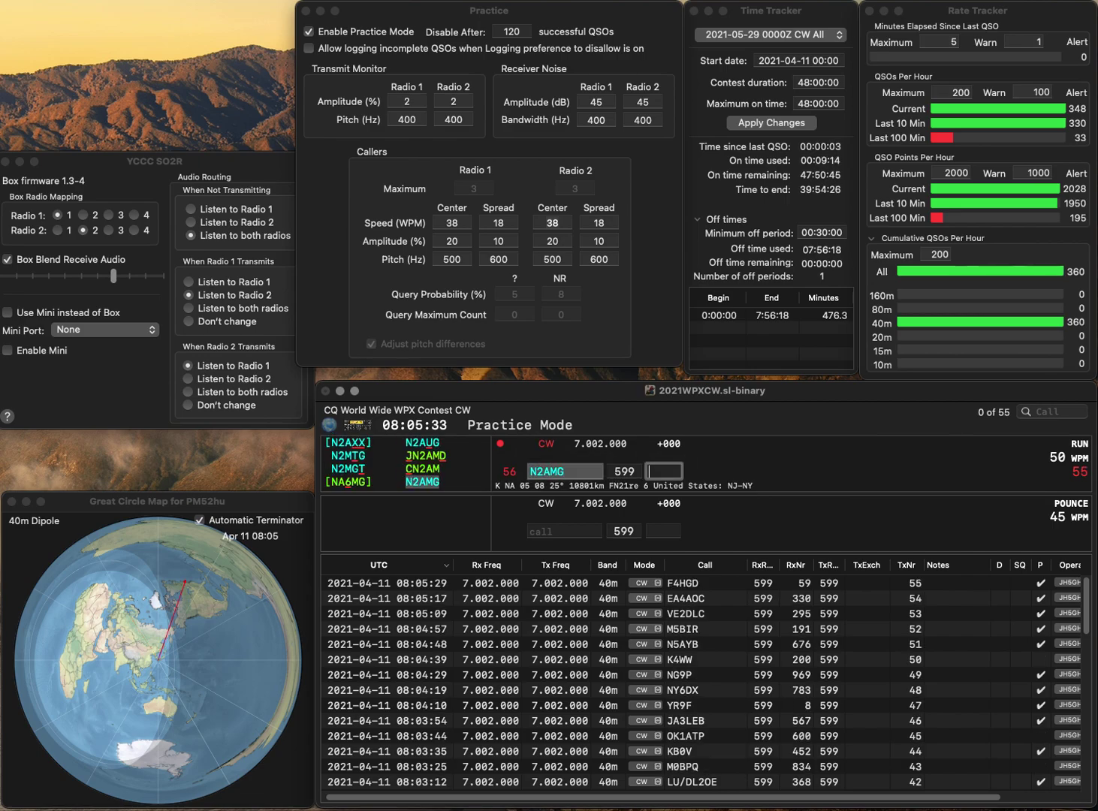
text(112)
key(Return)
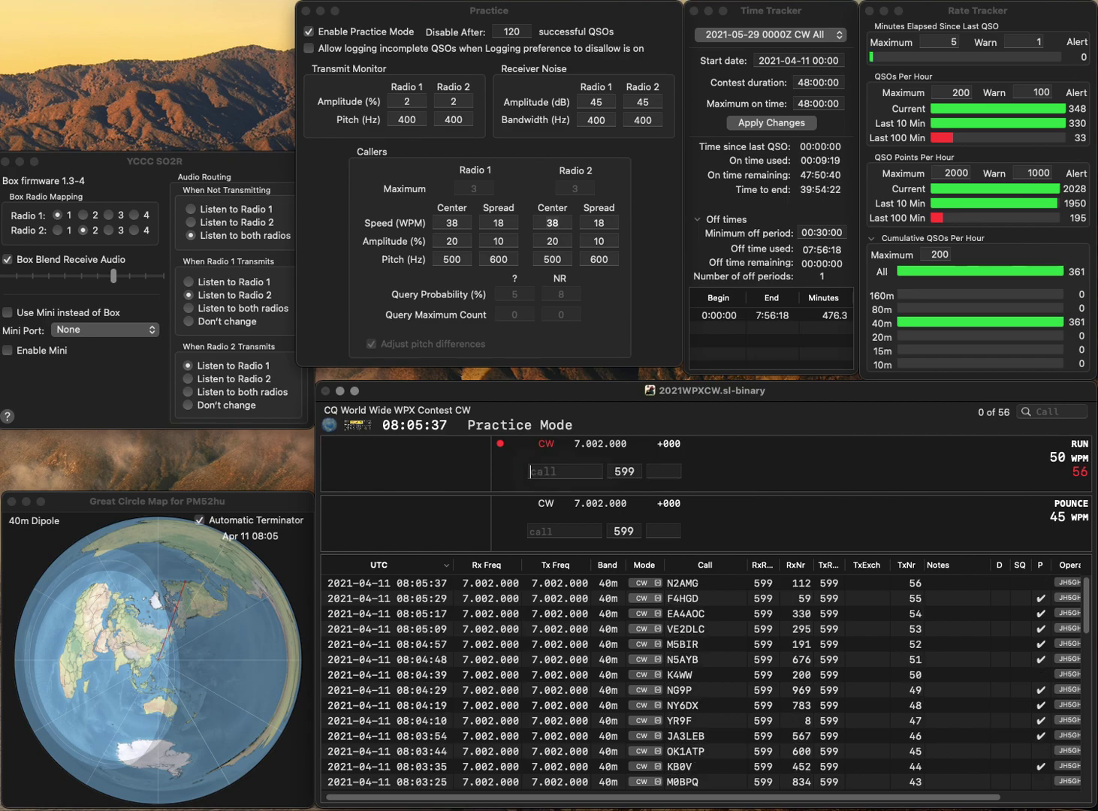
text(HB9)
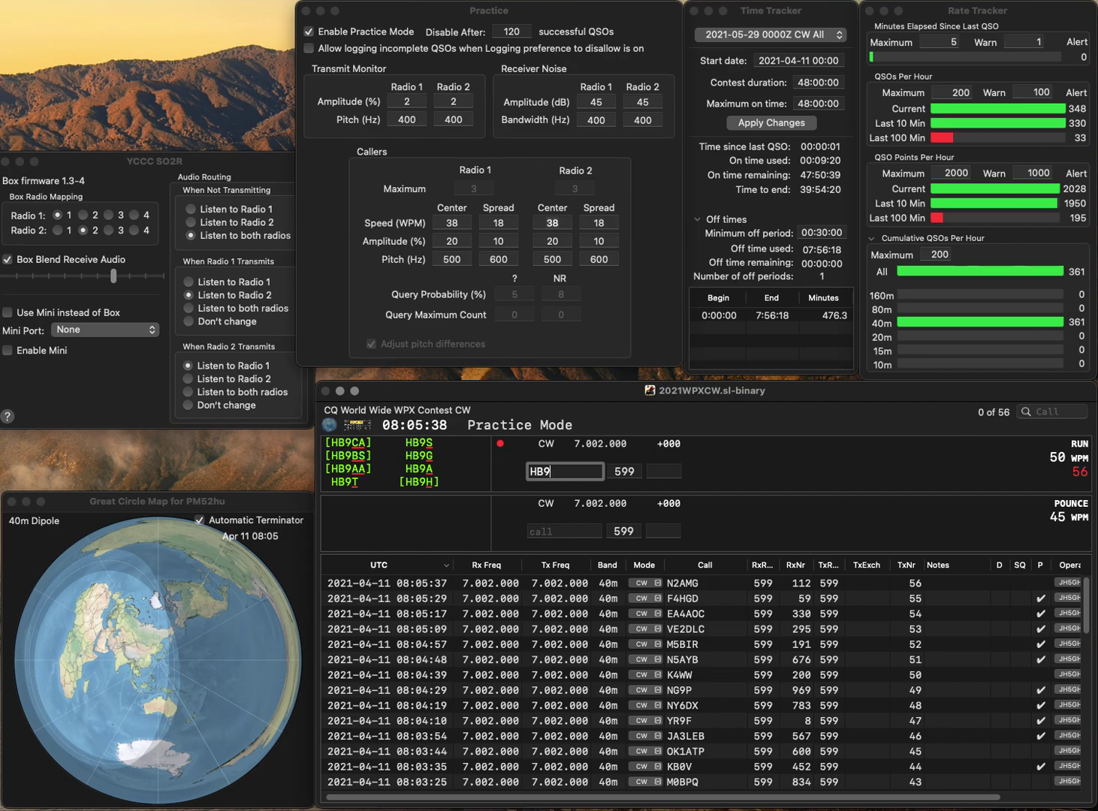
text(/QO)
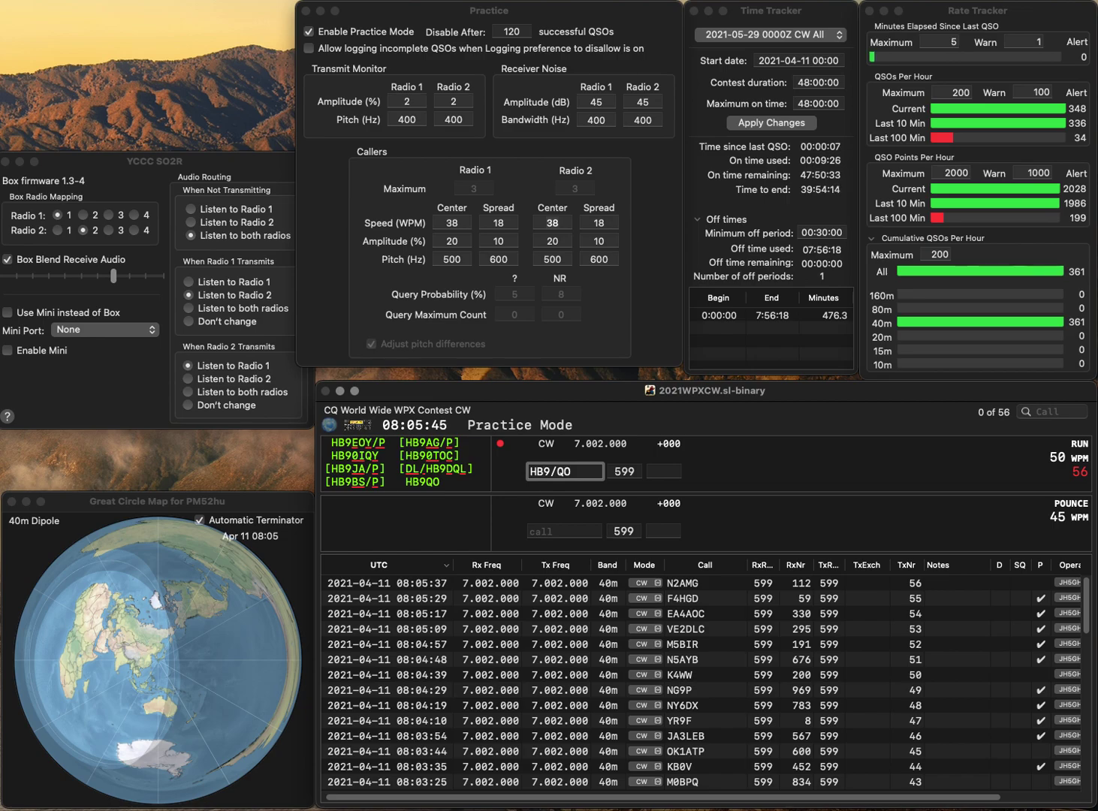
key(BackSpace)
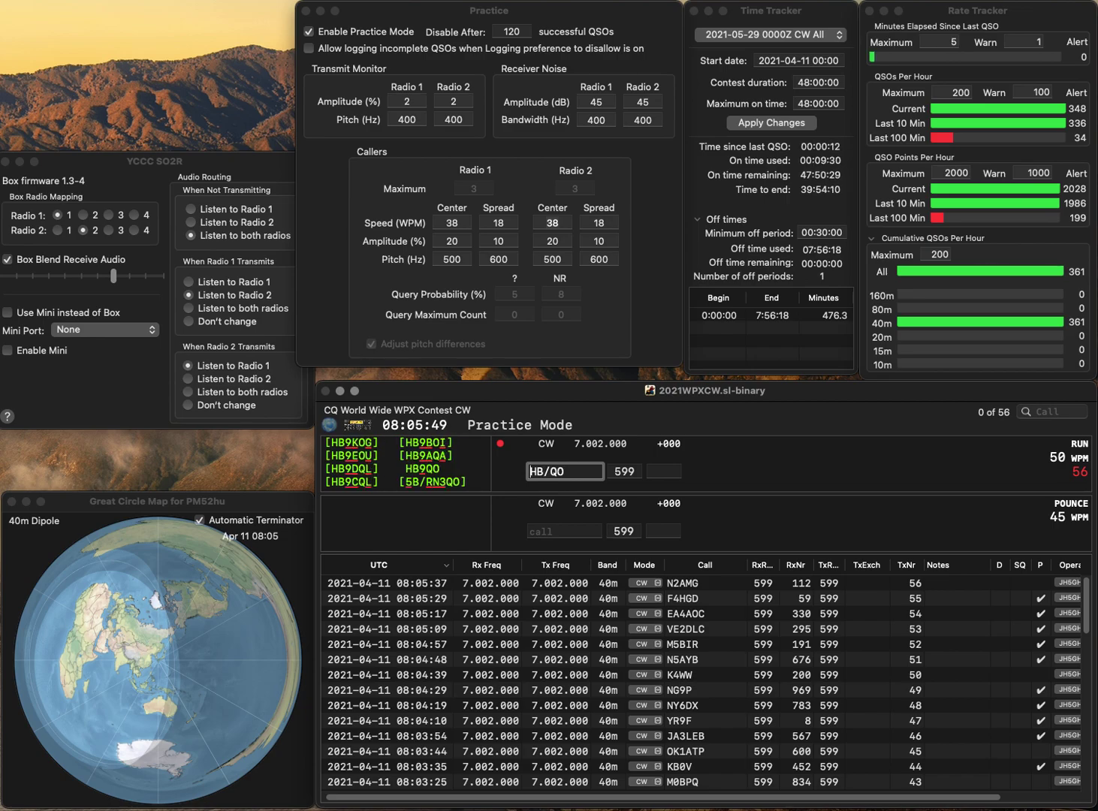
key(BackSpace)
key(BackSpace)
text(5B/)
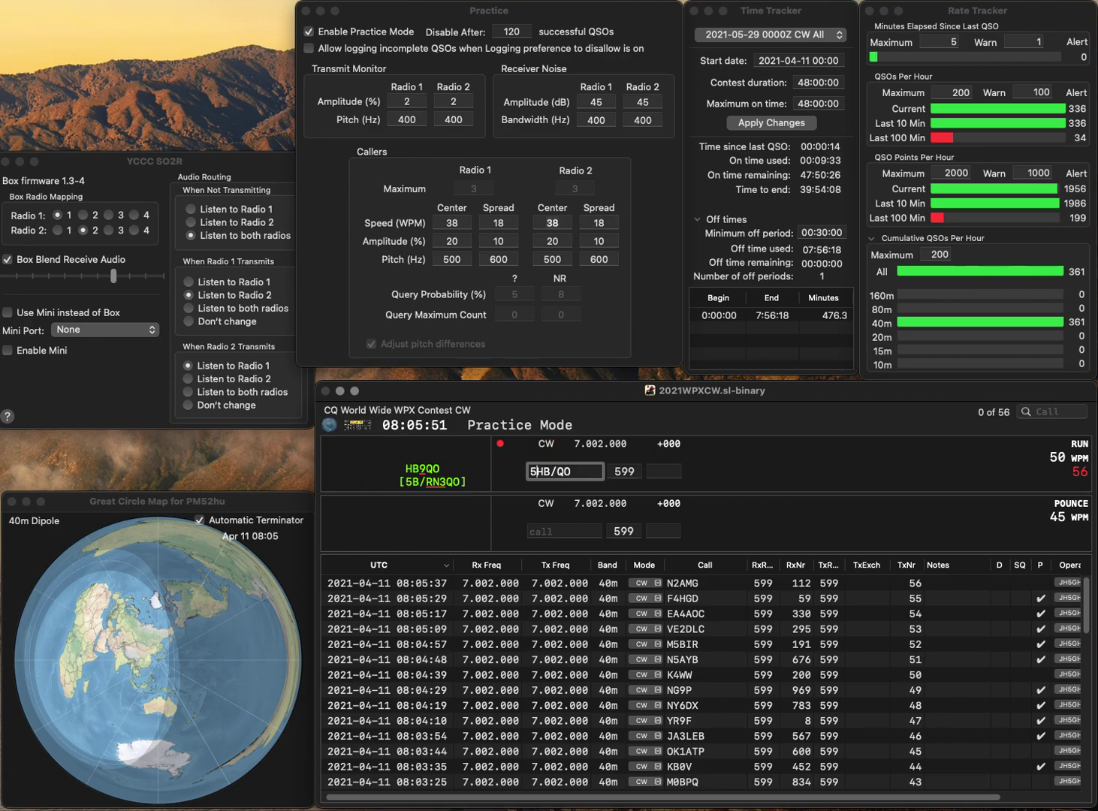
text(RN)
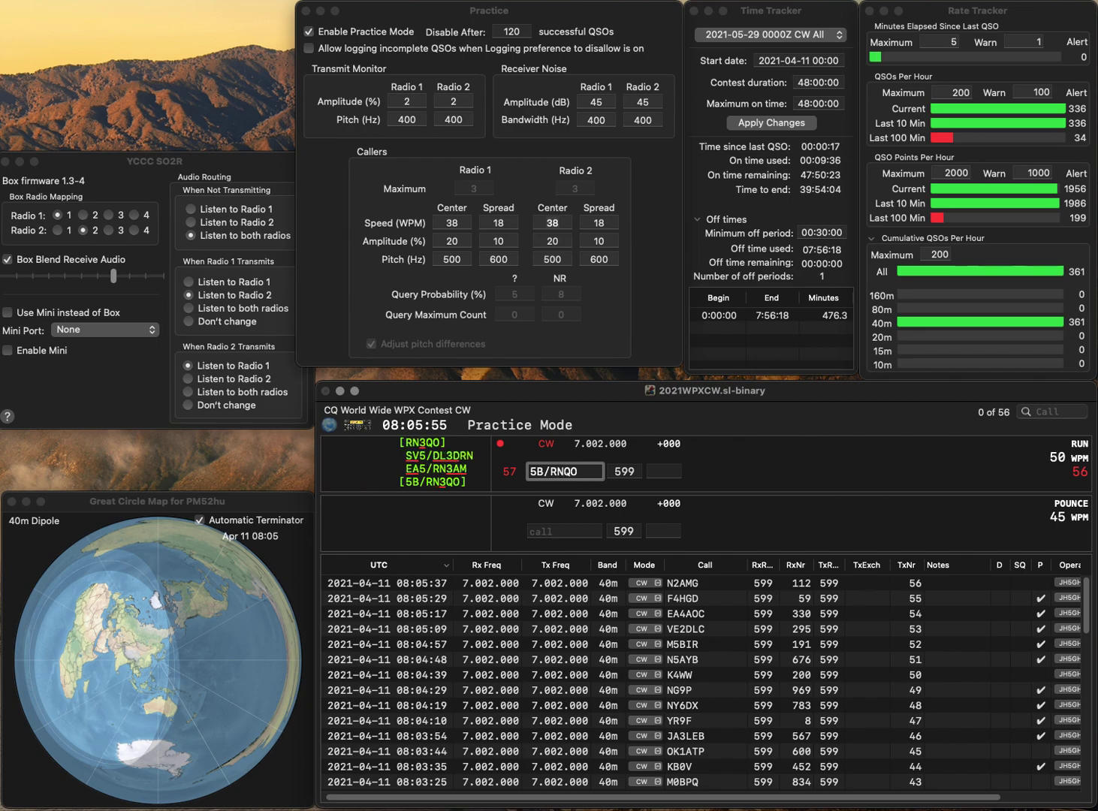
text(3)
key(Tab)
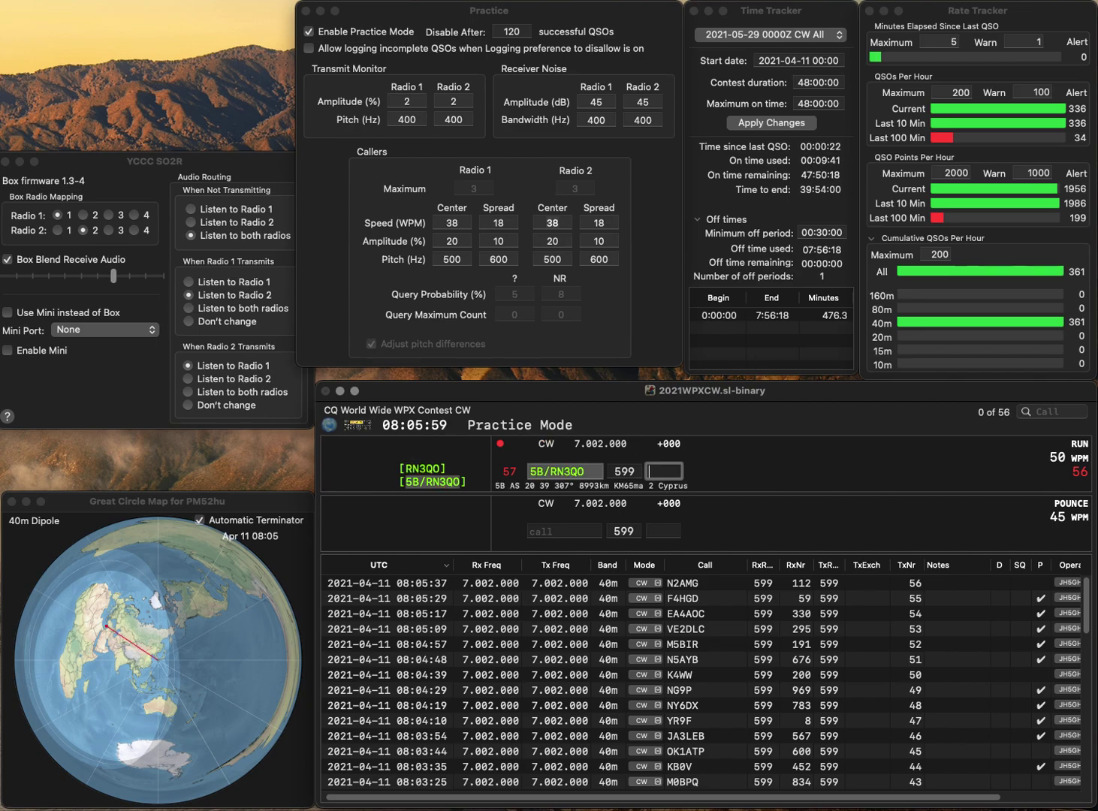
text(195)
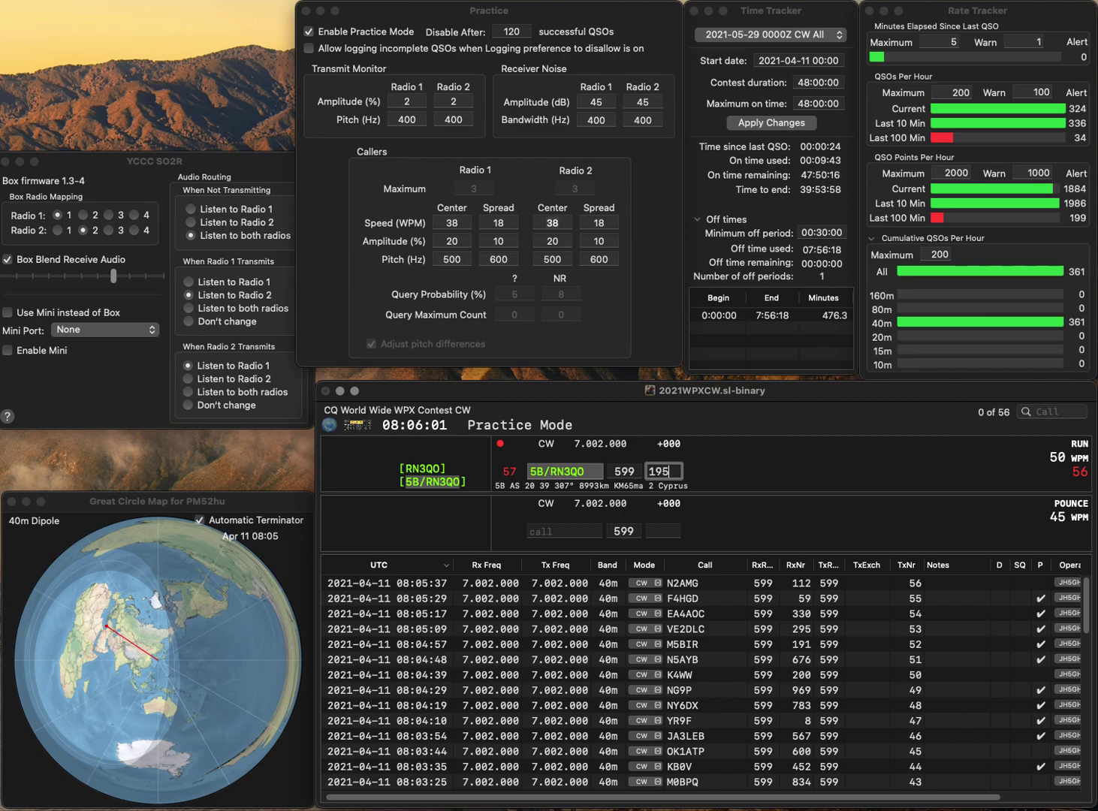
key(Return)
text(3DDN)
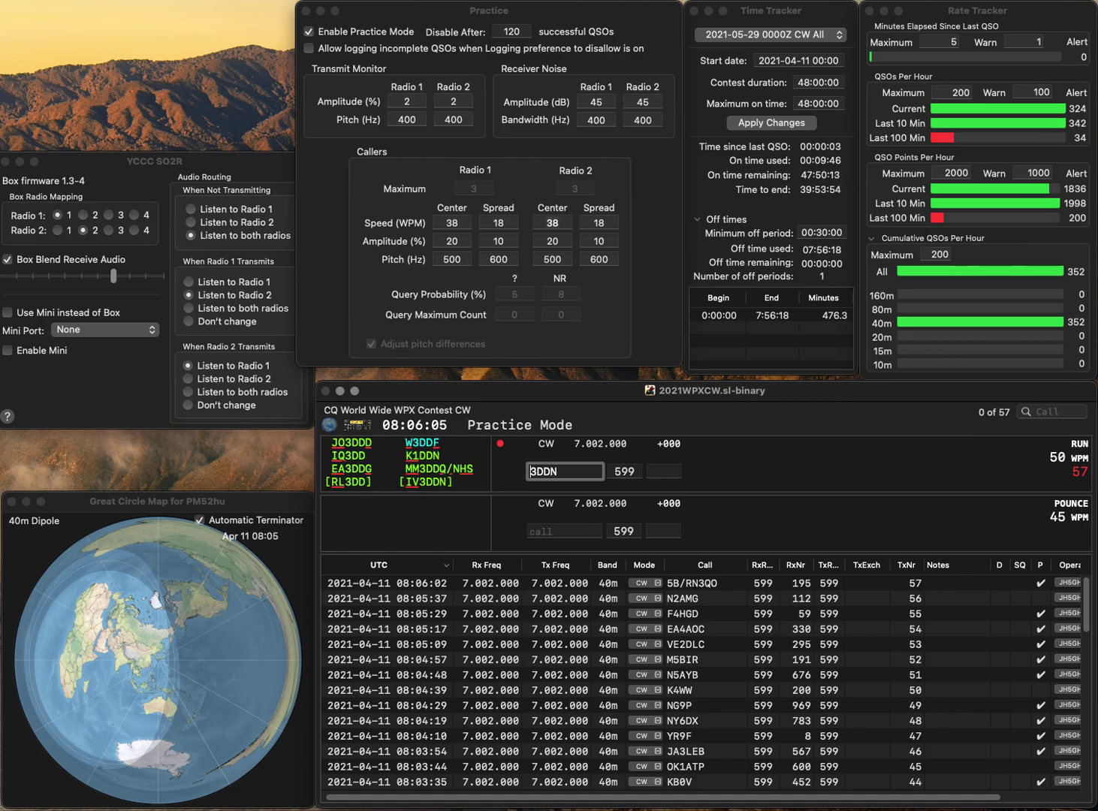
text(IV)
key(Return)
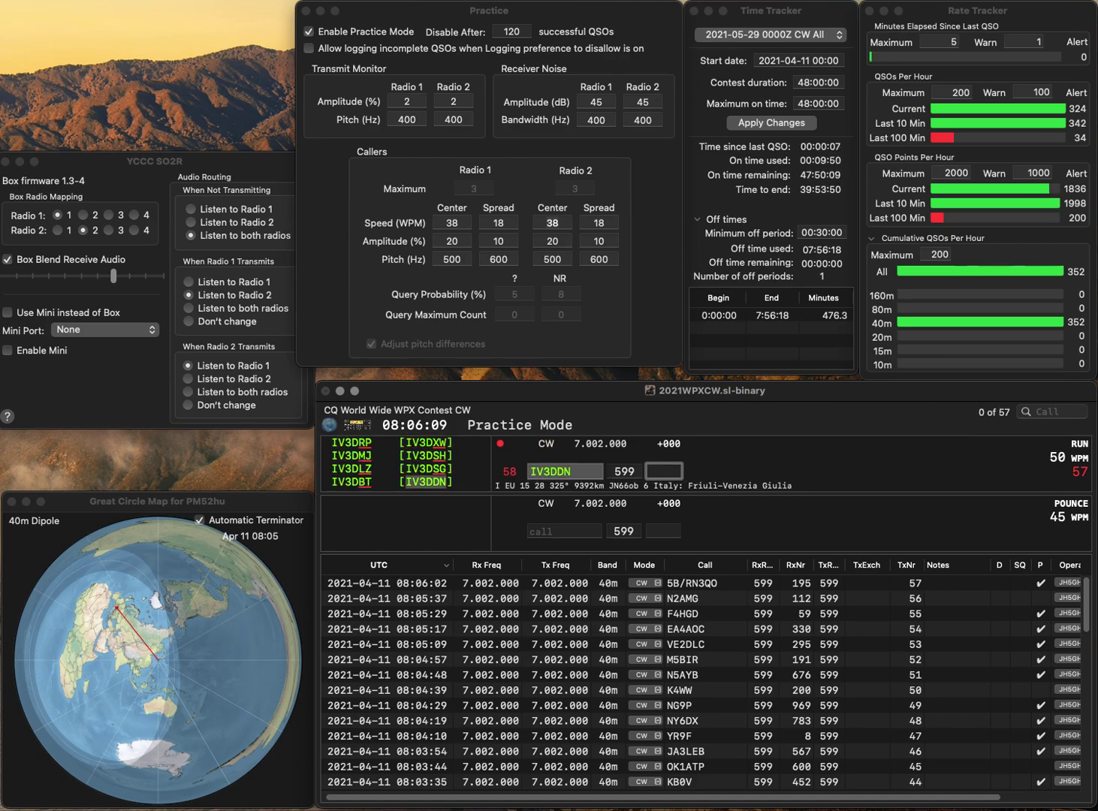
text(228)
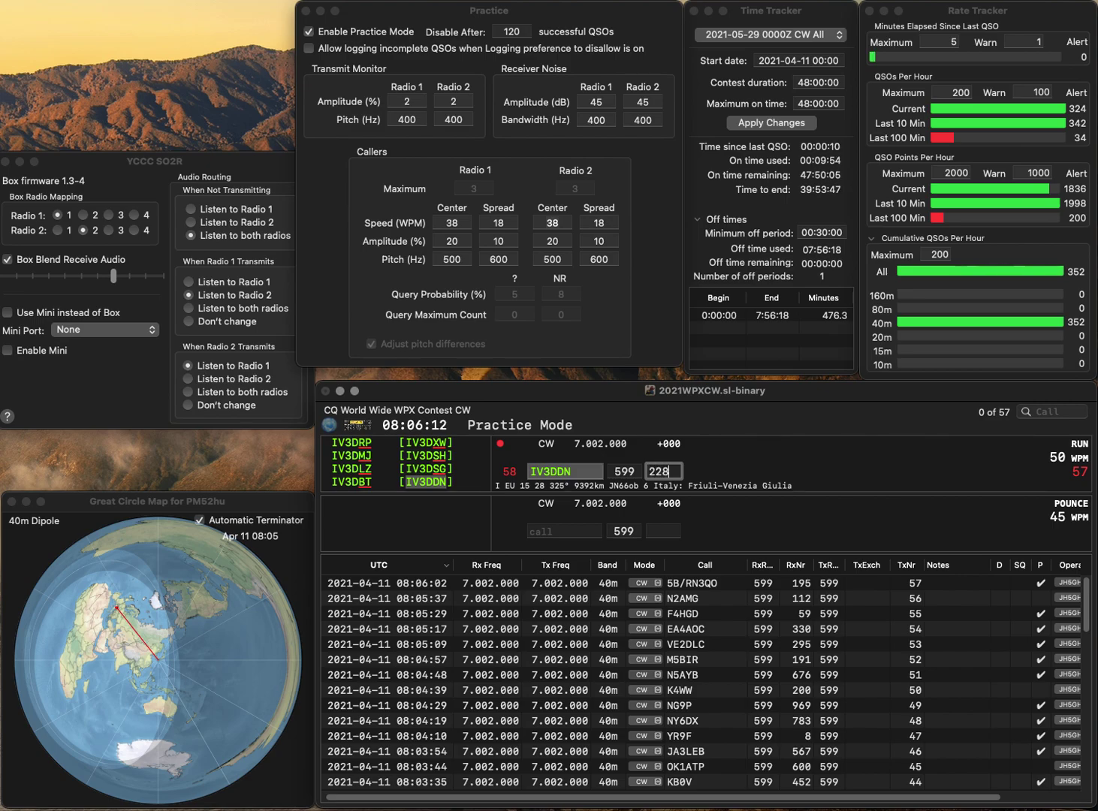
key(Return)
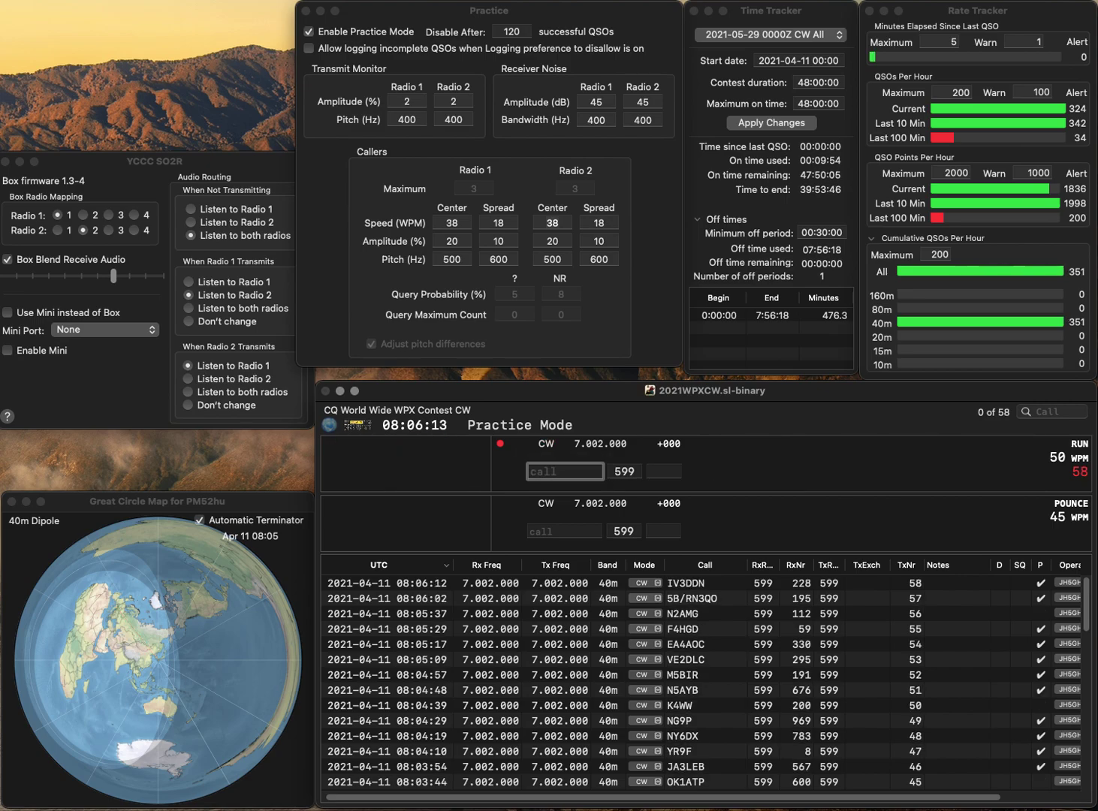
text(F6KMB)
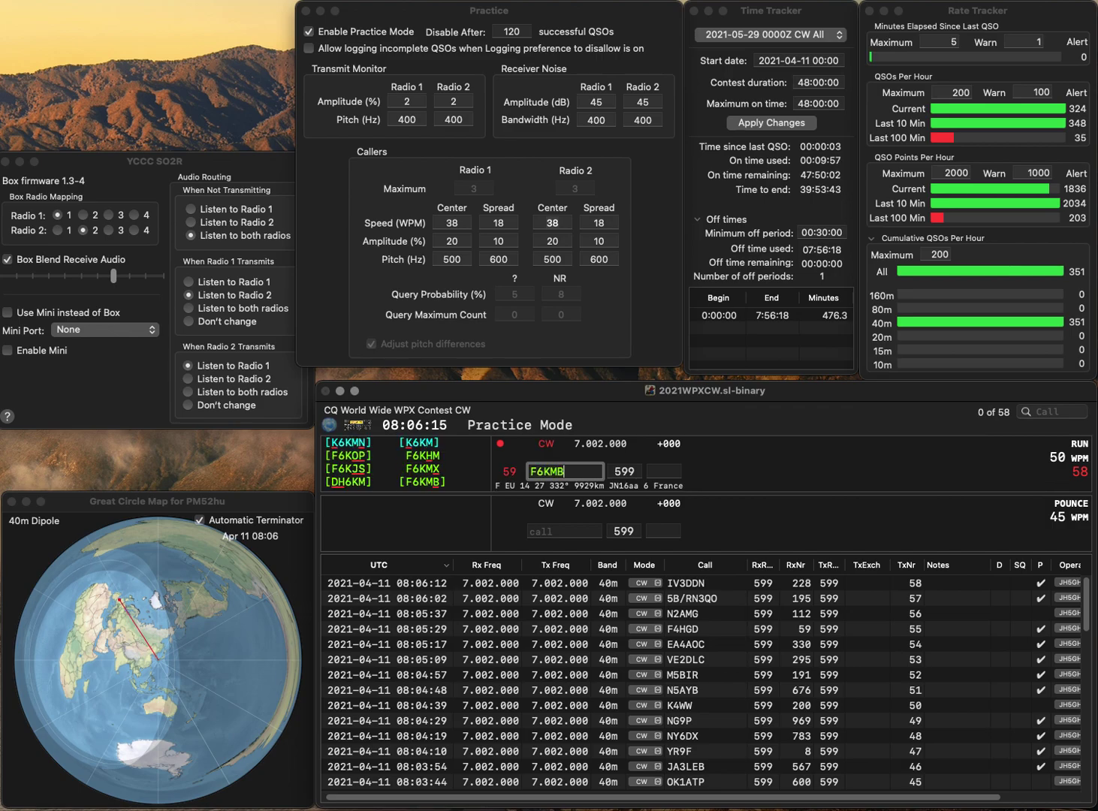
key(Return)
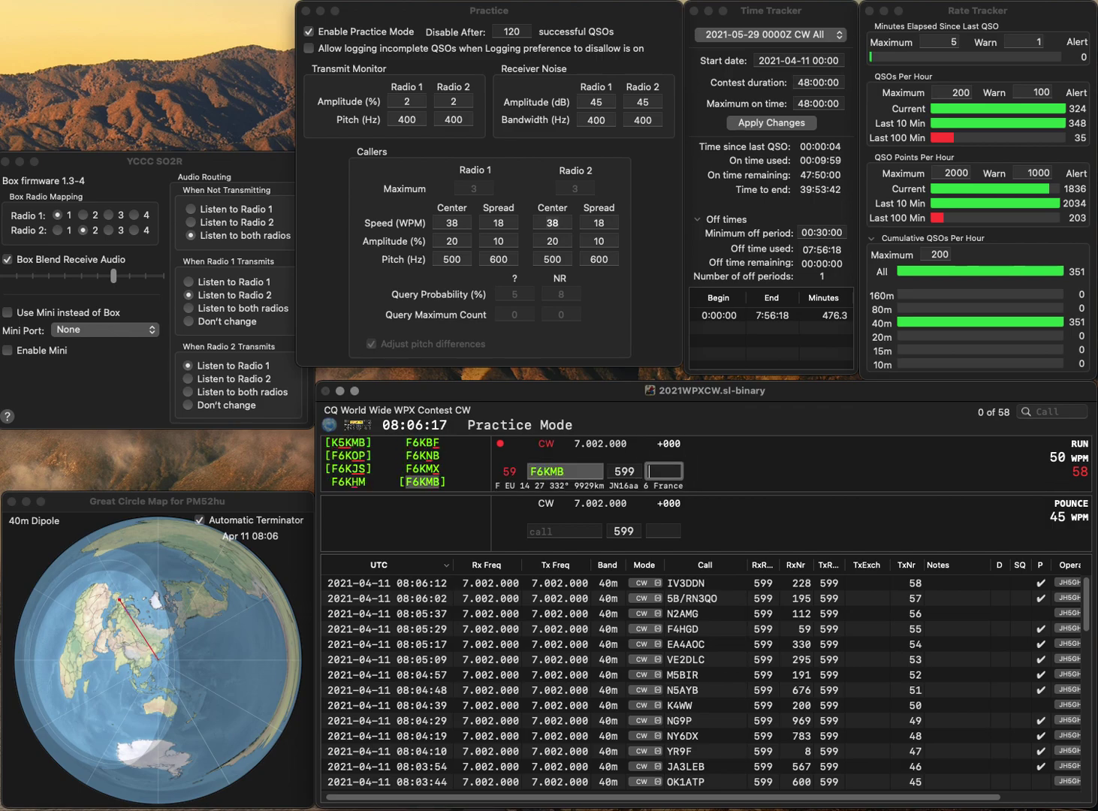
text(259)
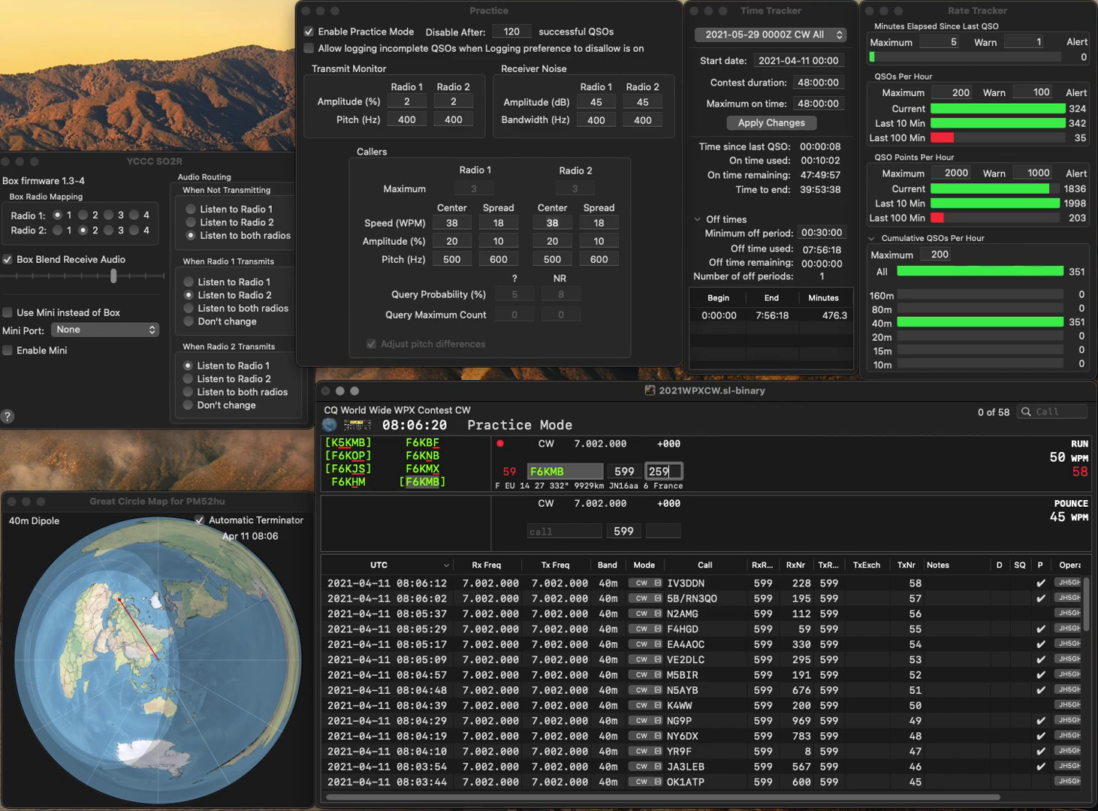
key(Return)
text(KC)
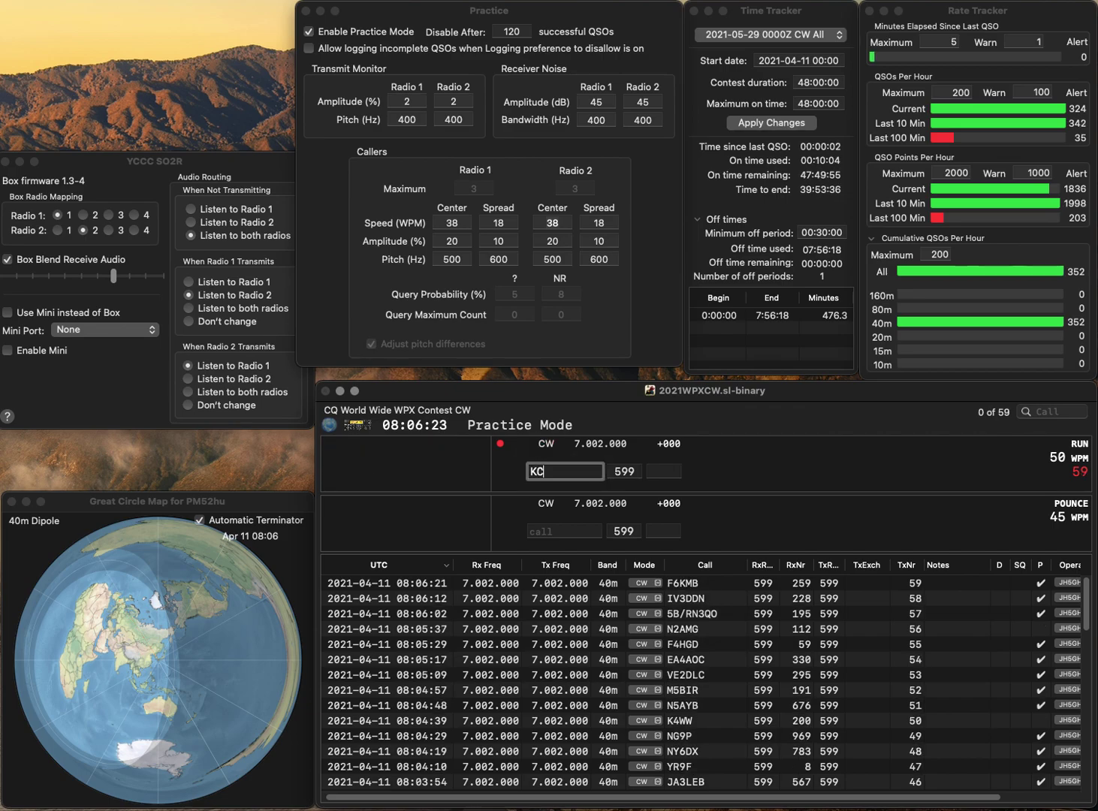
text(9UC)
key(Return)
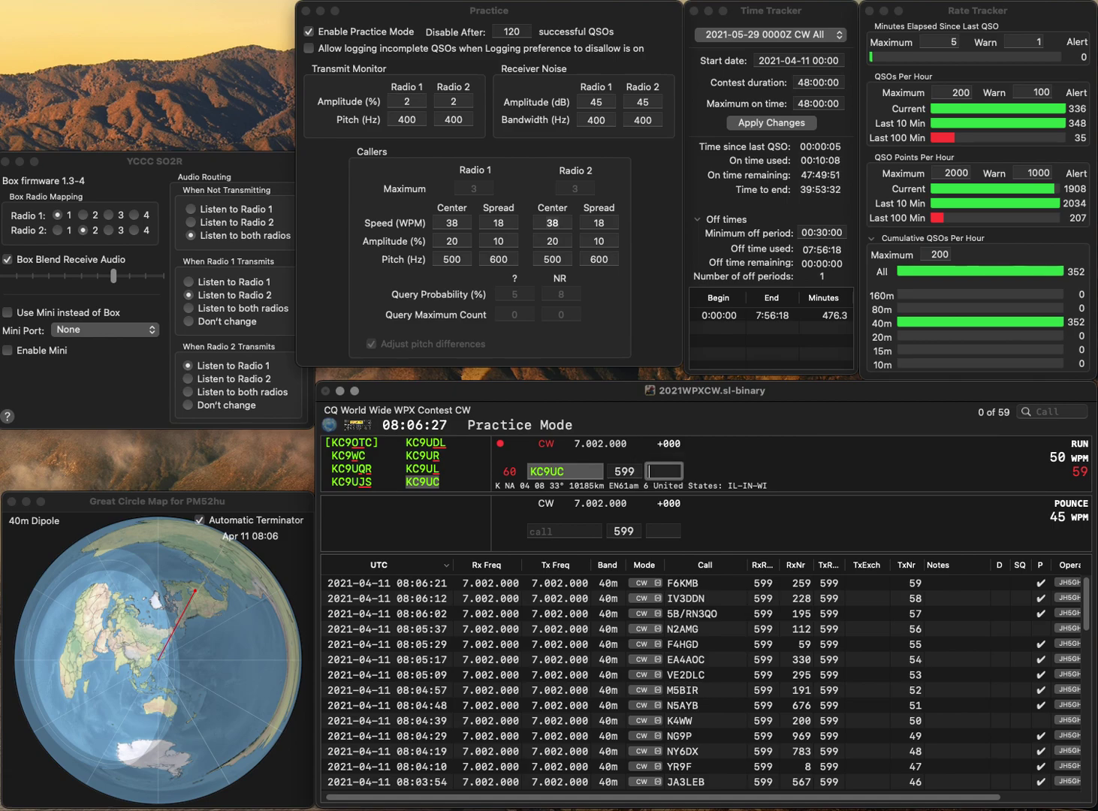
text(1)
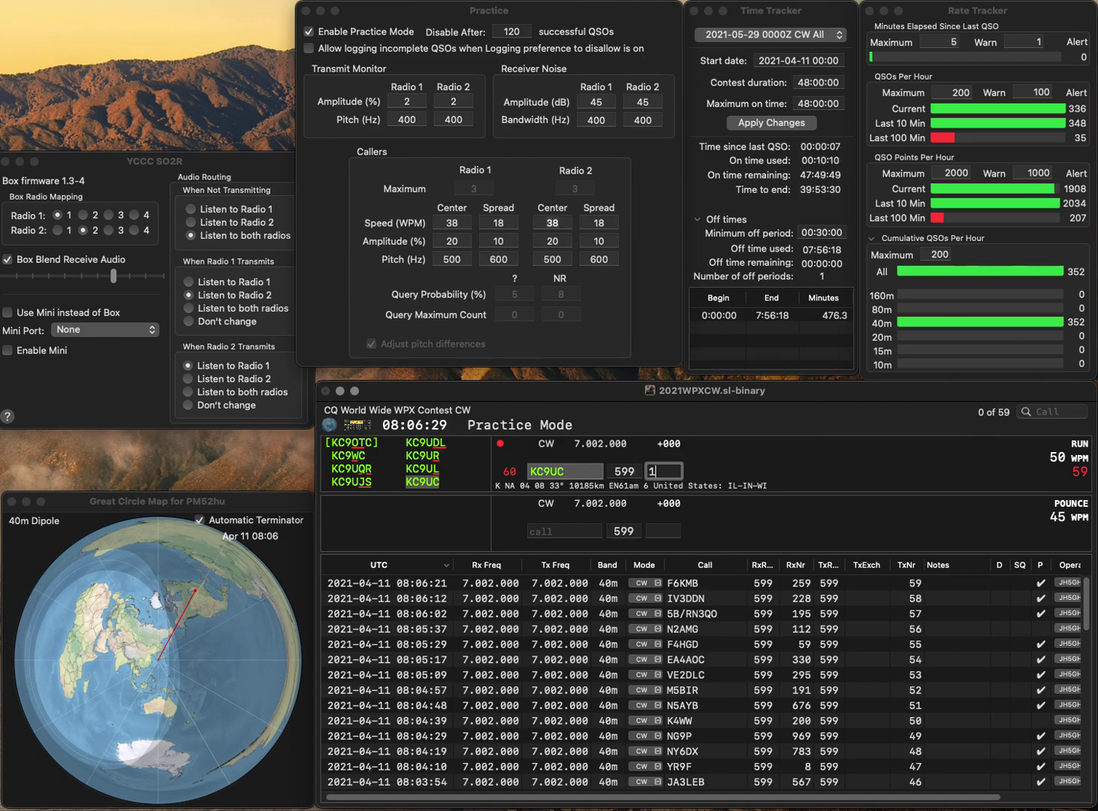
text(7)
key(Return)
text(KD8JJB)
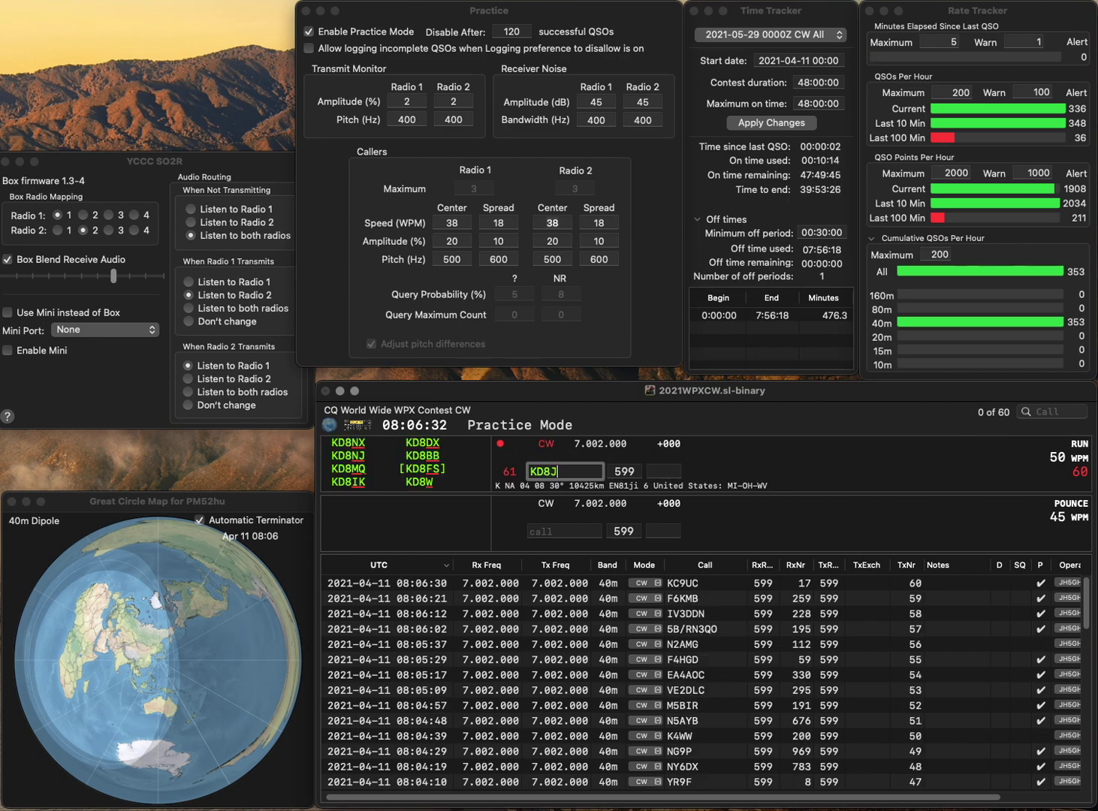
key(Left)
key(BackSpace)
key(BackSpace)
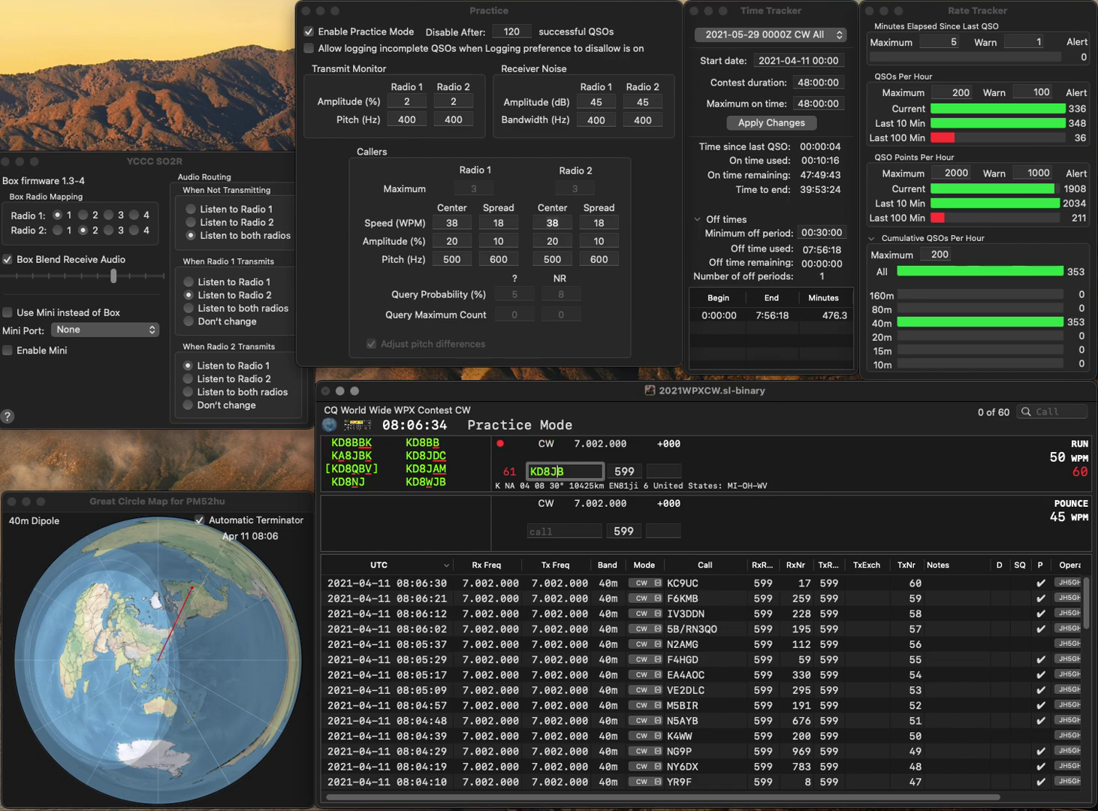
text(WJ)
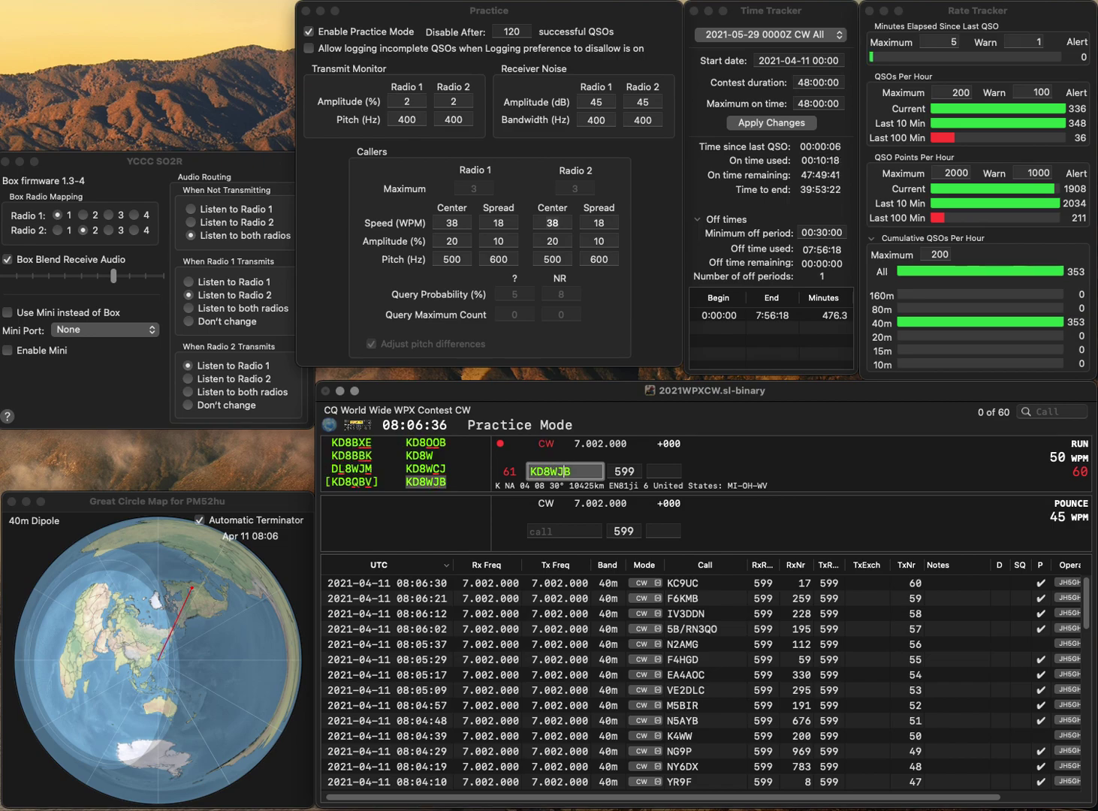
key(space)
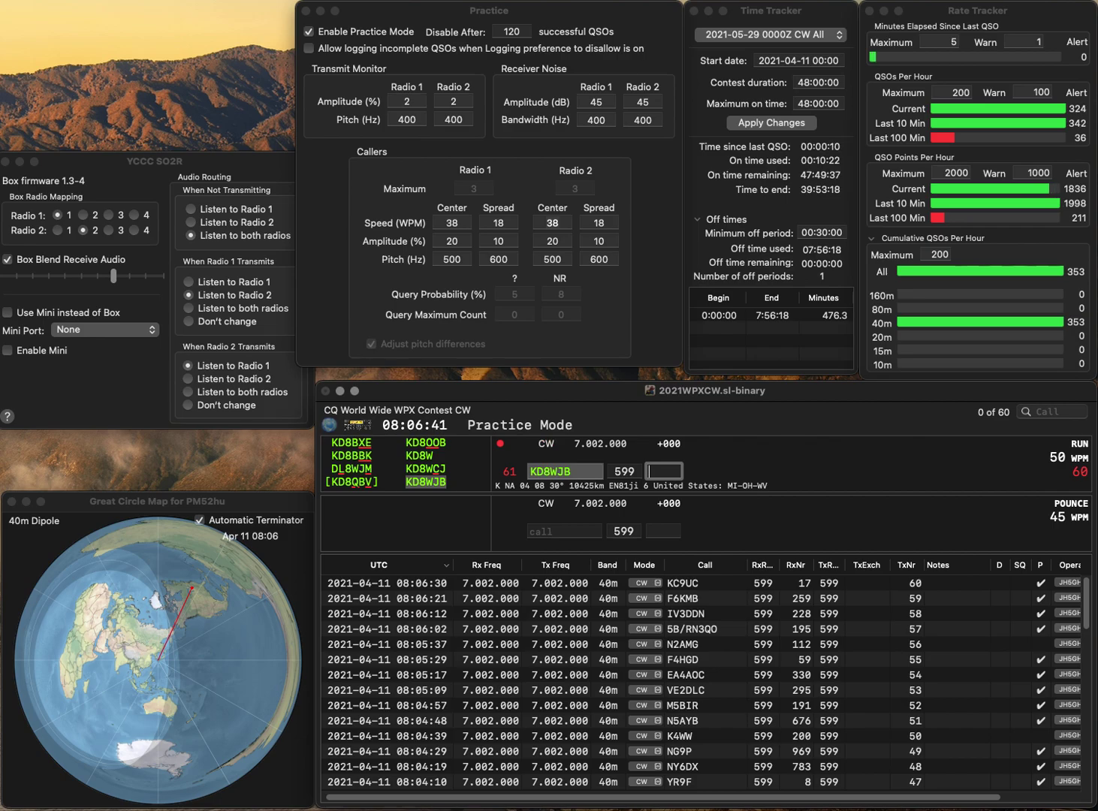
text(03)
key(Return)
Enter the caller as F6IRS on the run radio and log the contact with received number 184
text(F6IRS)
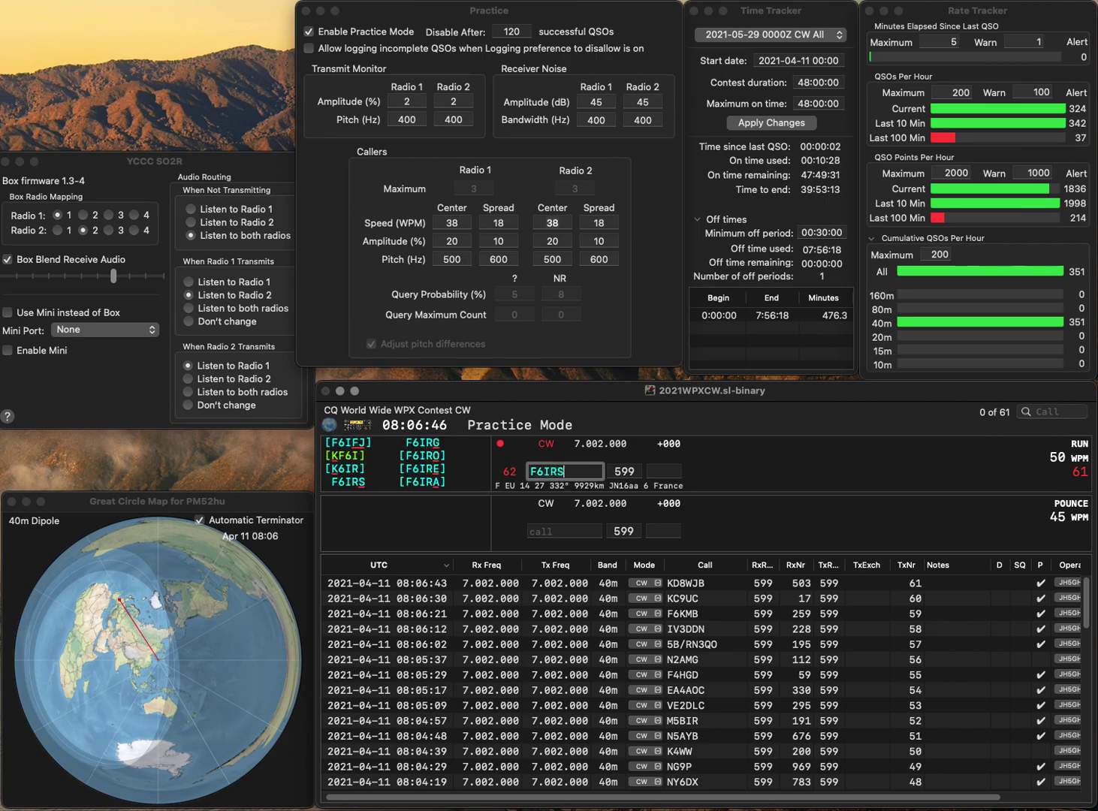
key(Return)
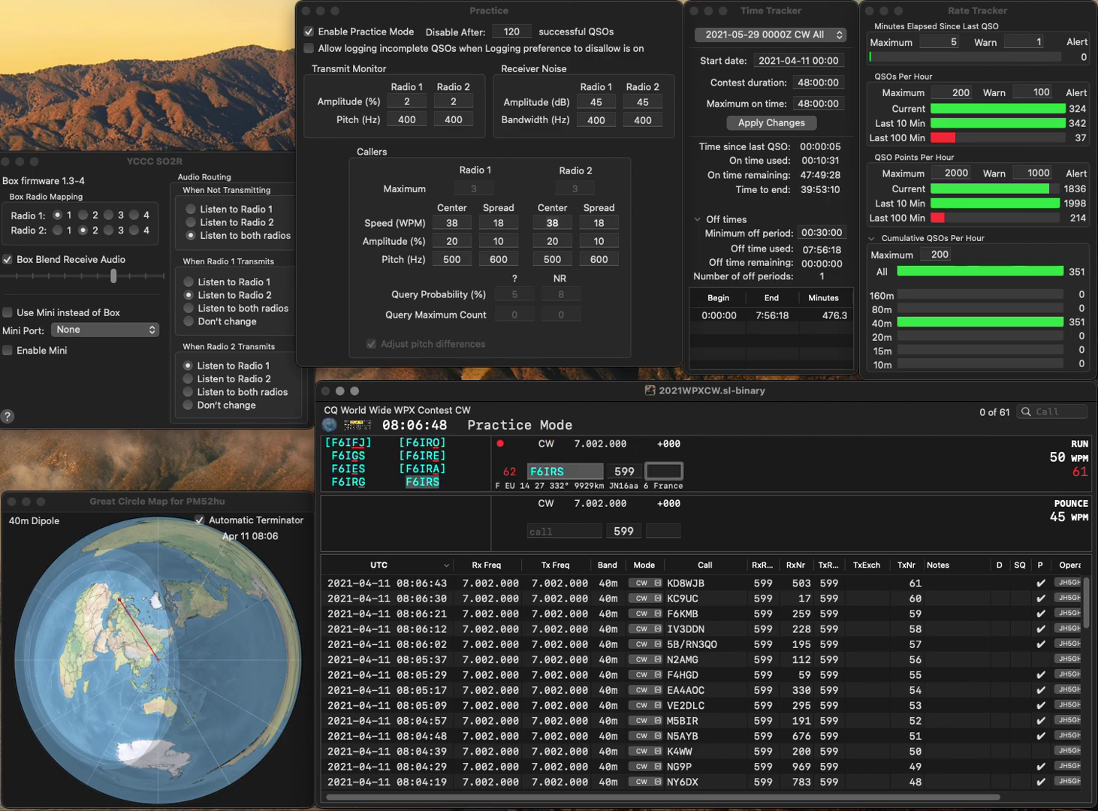
text(184)
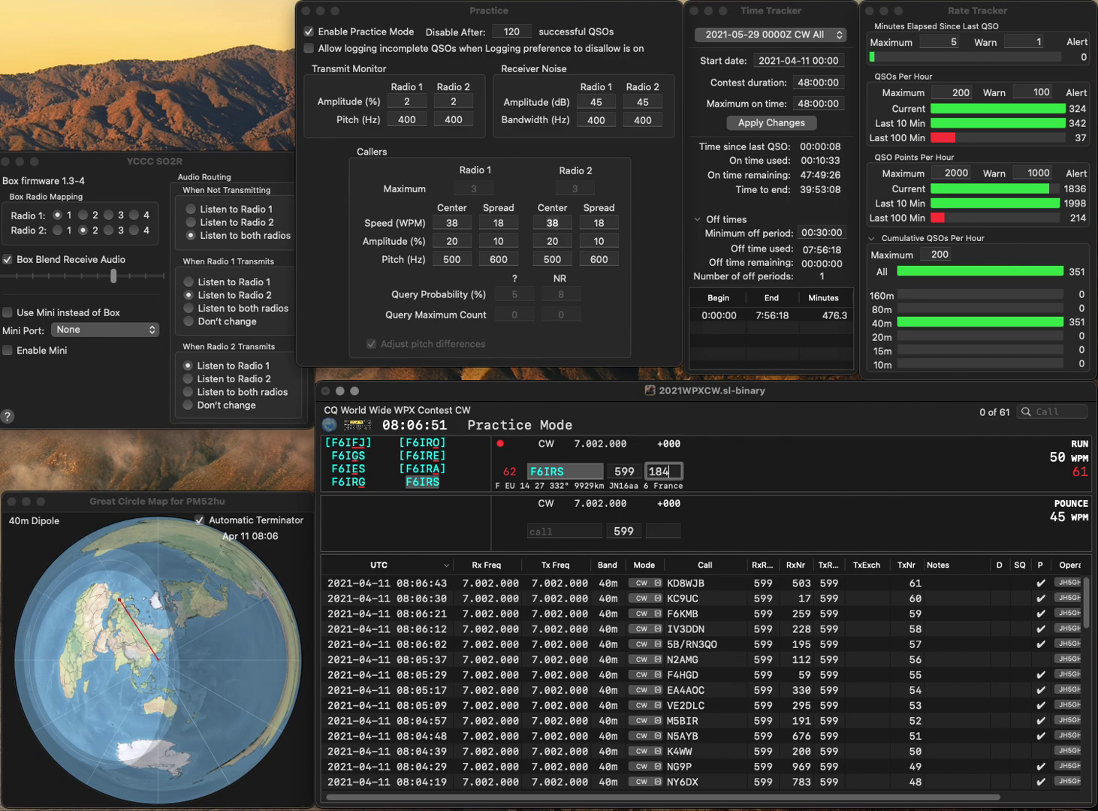
key(Return)
Enter the caller as K7RVX on the run radio and log the contact with received number 812
text(K7RVX)
key(space)
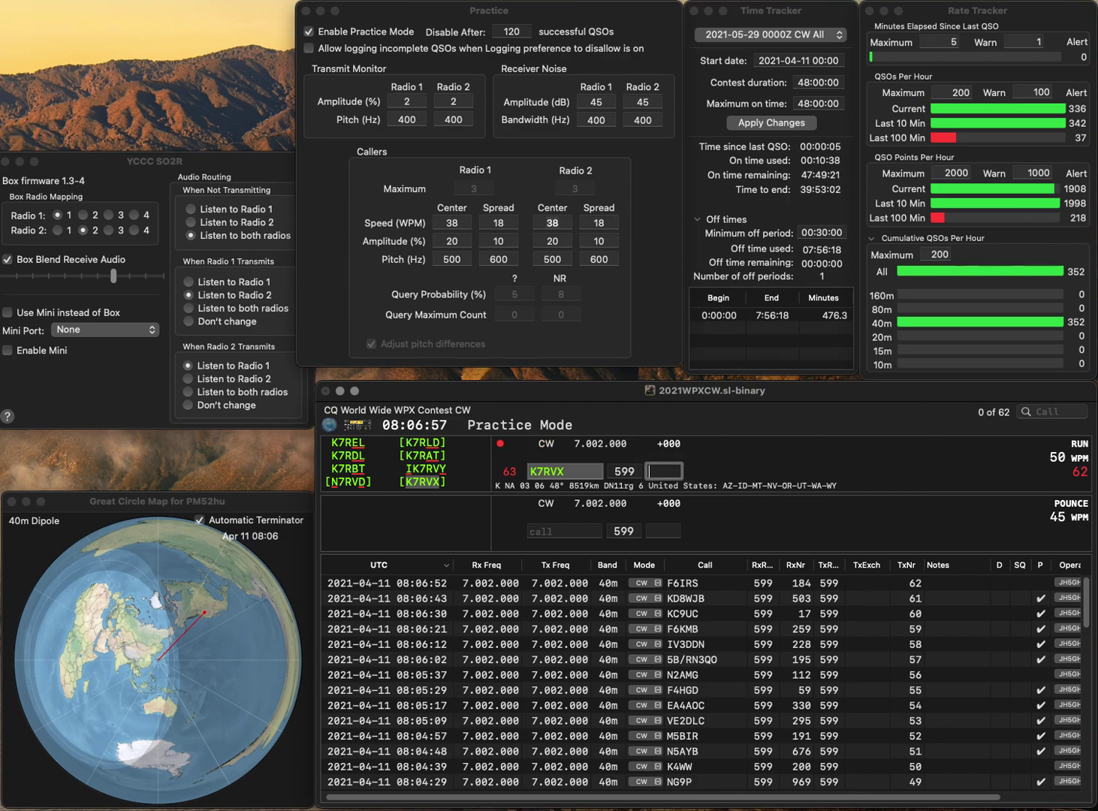
text(812)
key(Return)
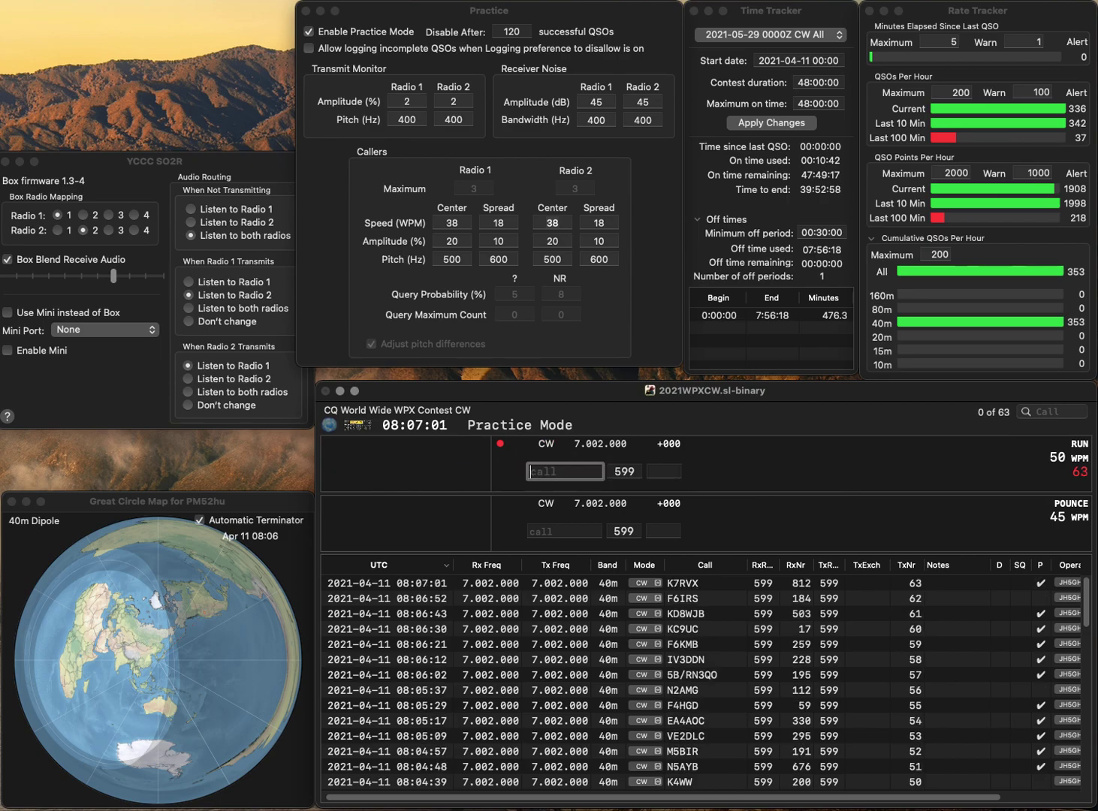
text(KV)
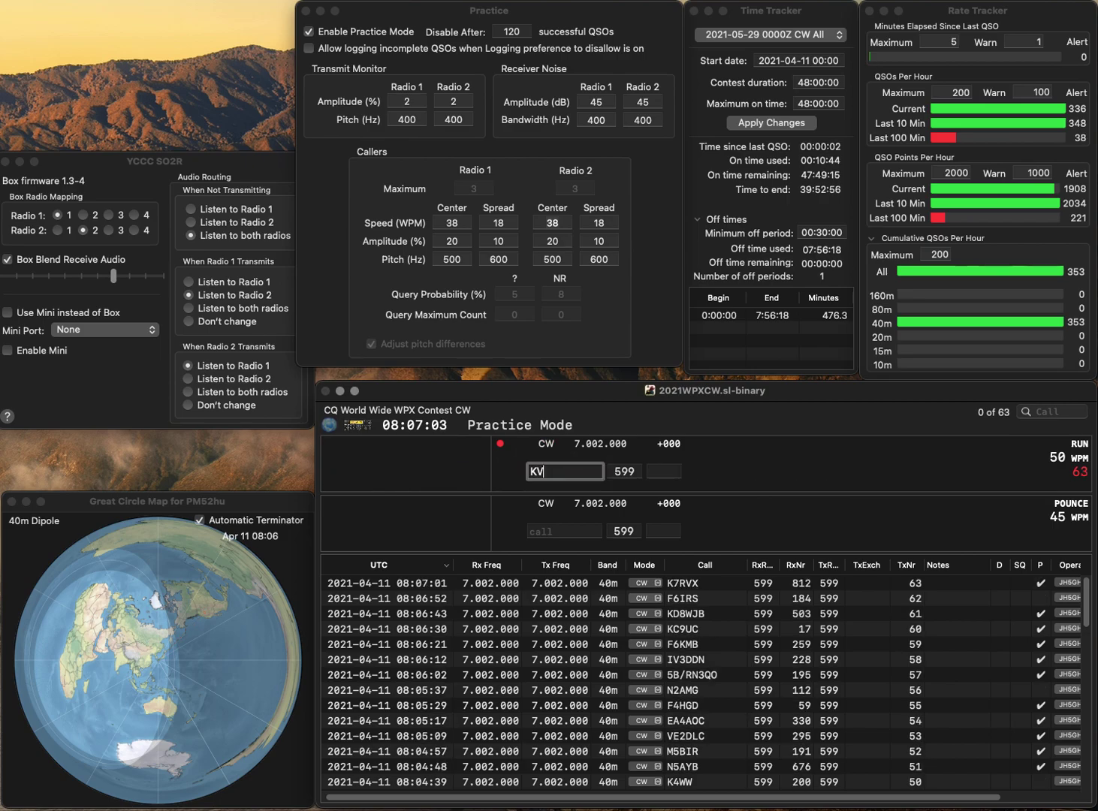
text(2K)
key(Return)
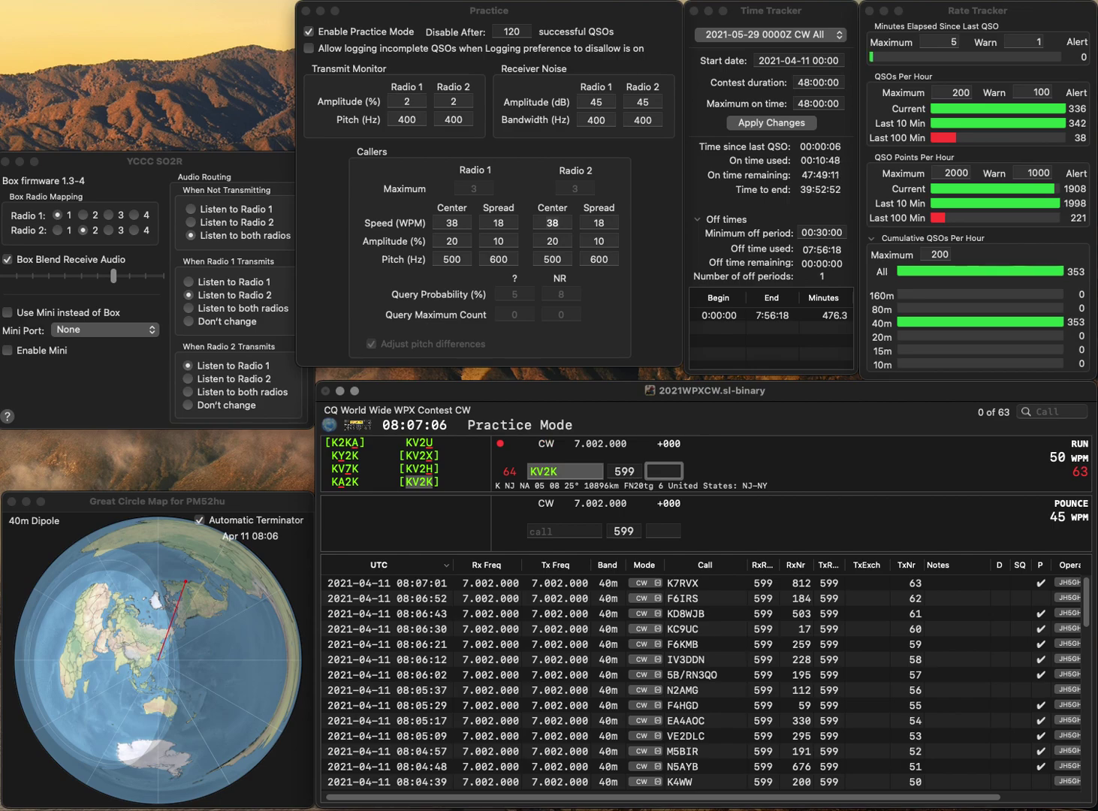
text(245)
key(Return)
text(PA0ASH)
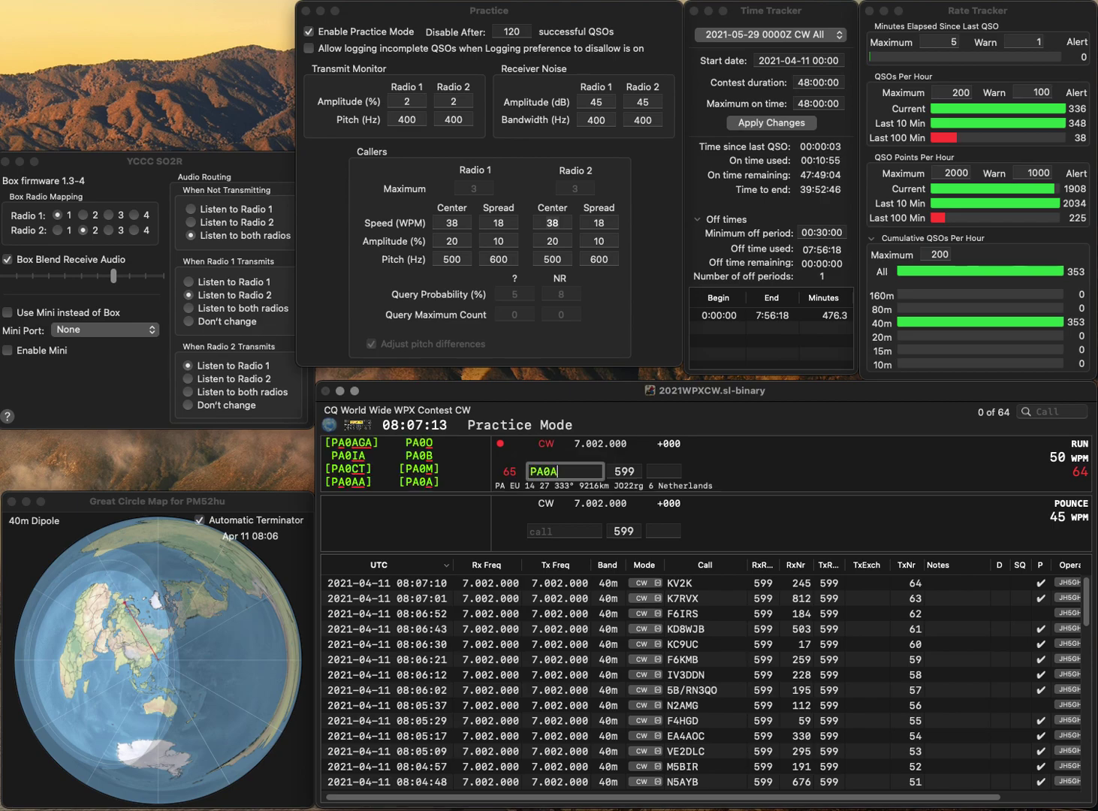
key(BackSpace)
key(BackSpace)
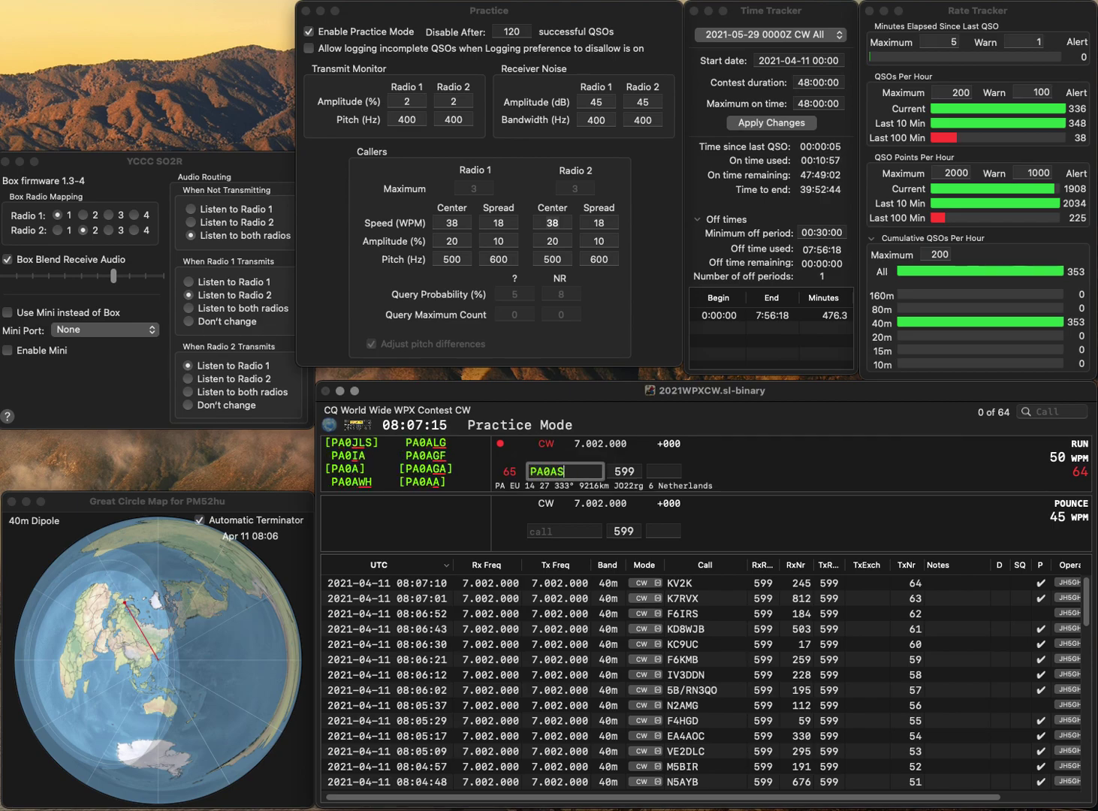
text(WH)
key(Tab)
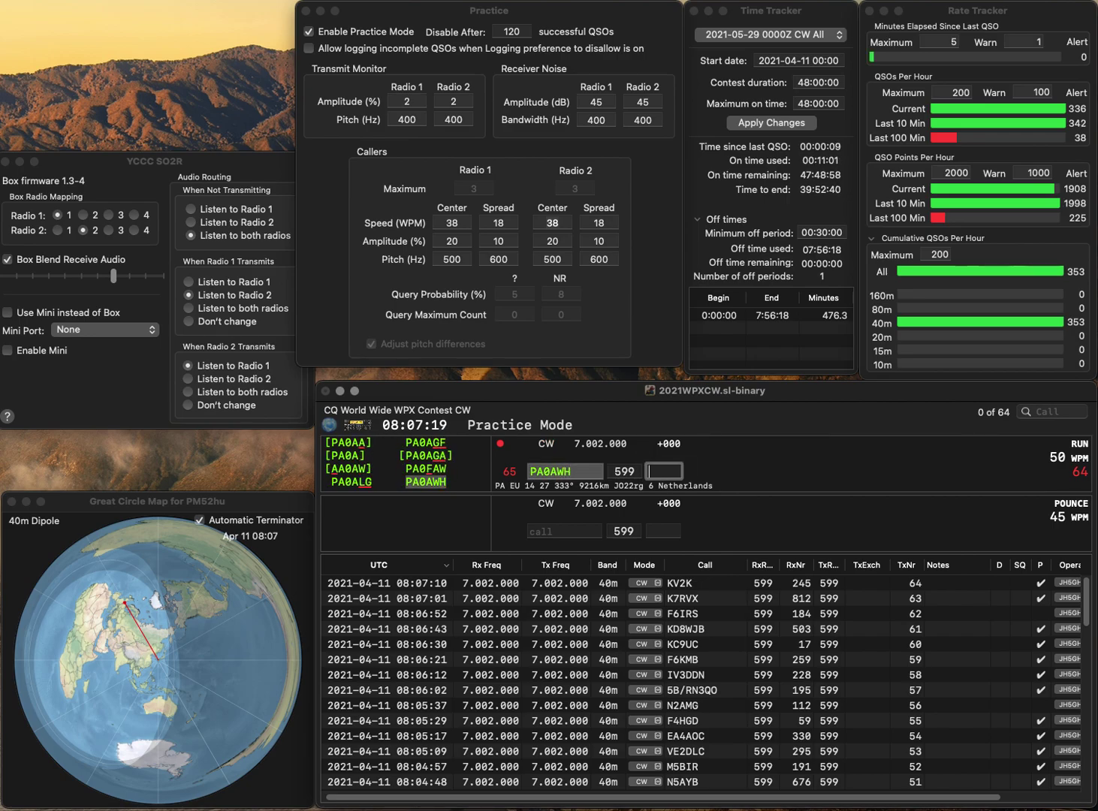
text(540)
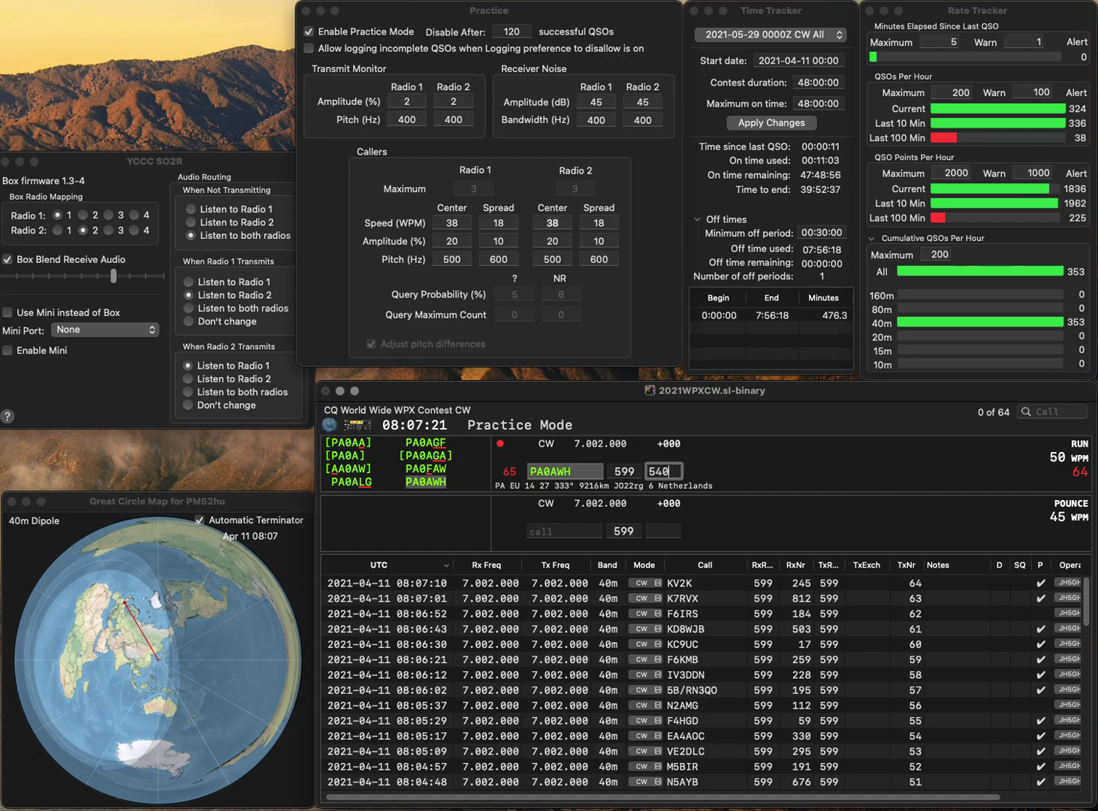
key(Return)
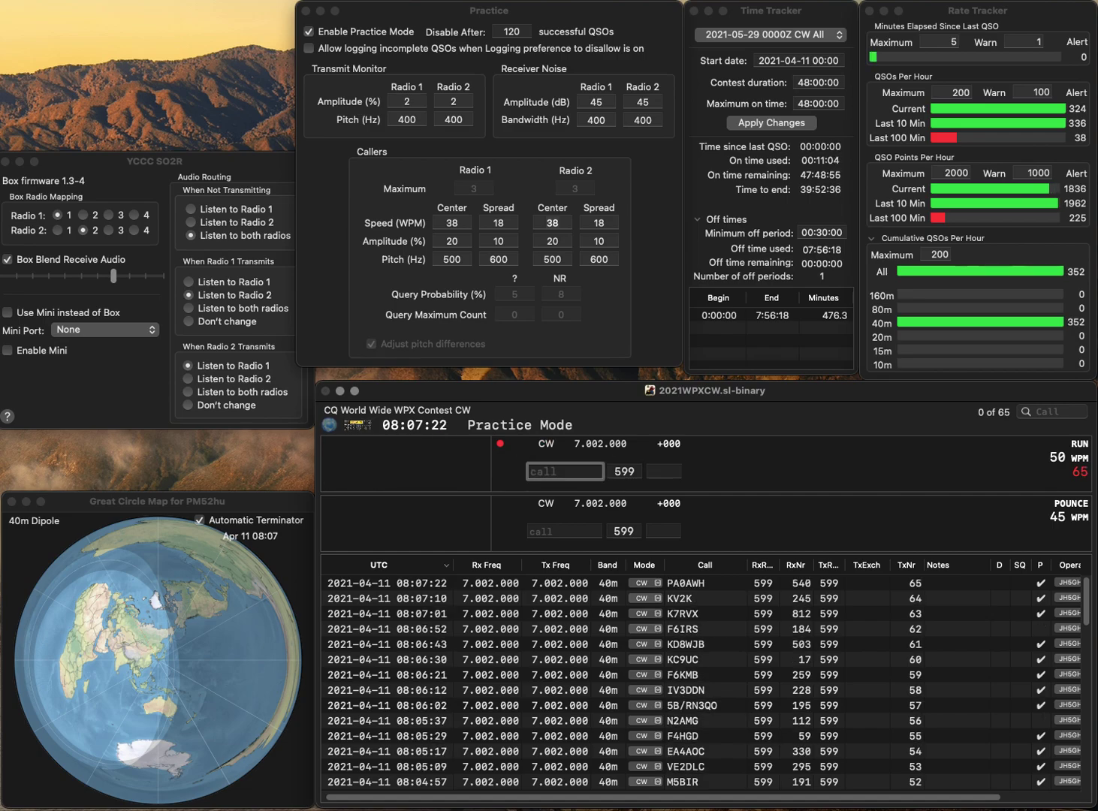
text(KE6PLA)
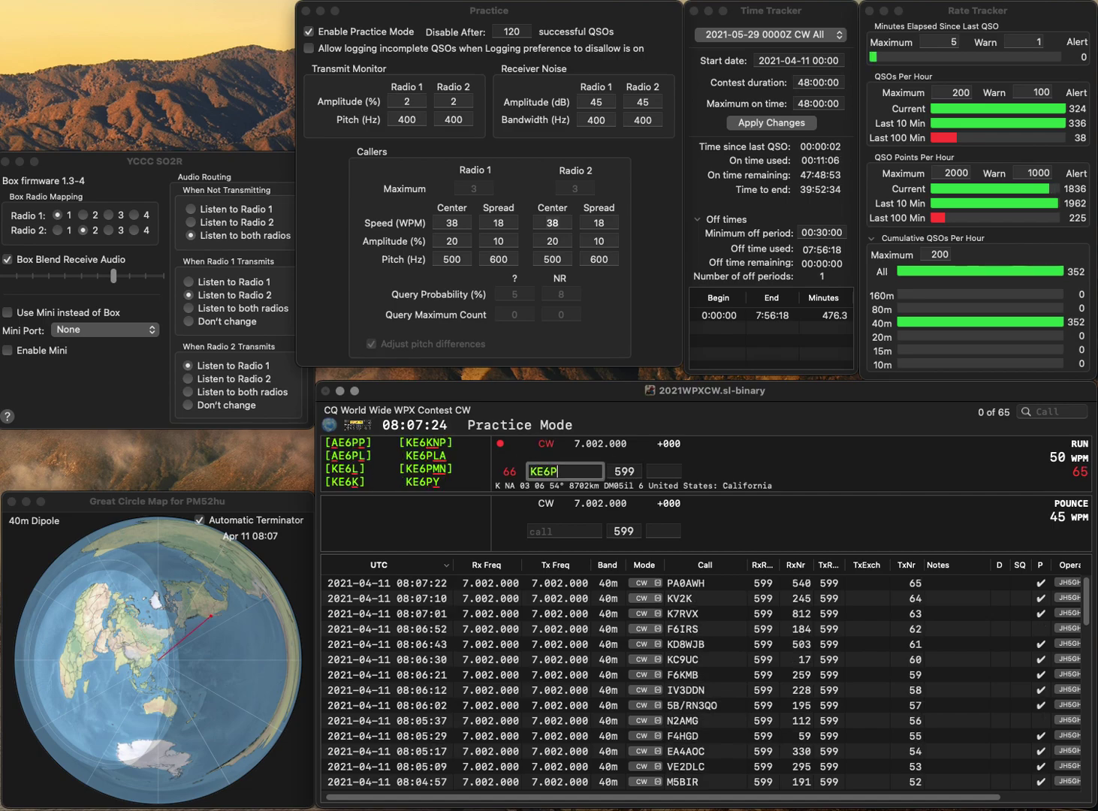
key(Return)
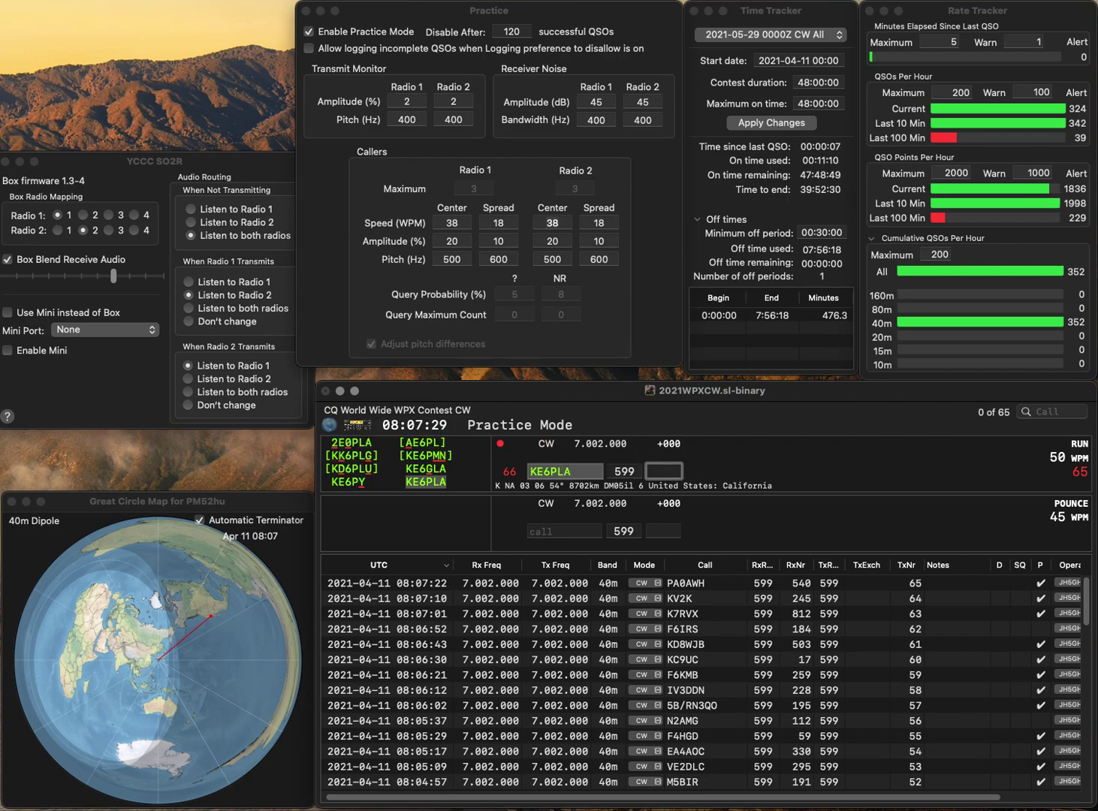
text(552)
key(Return)
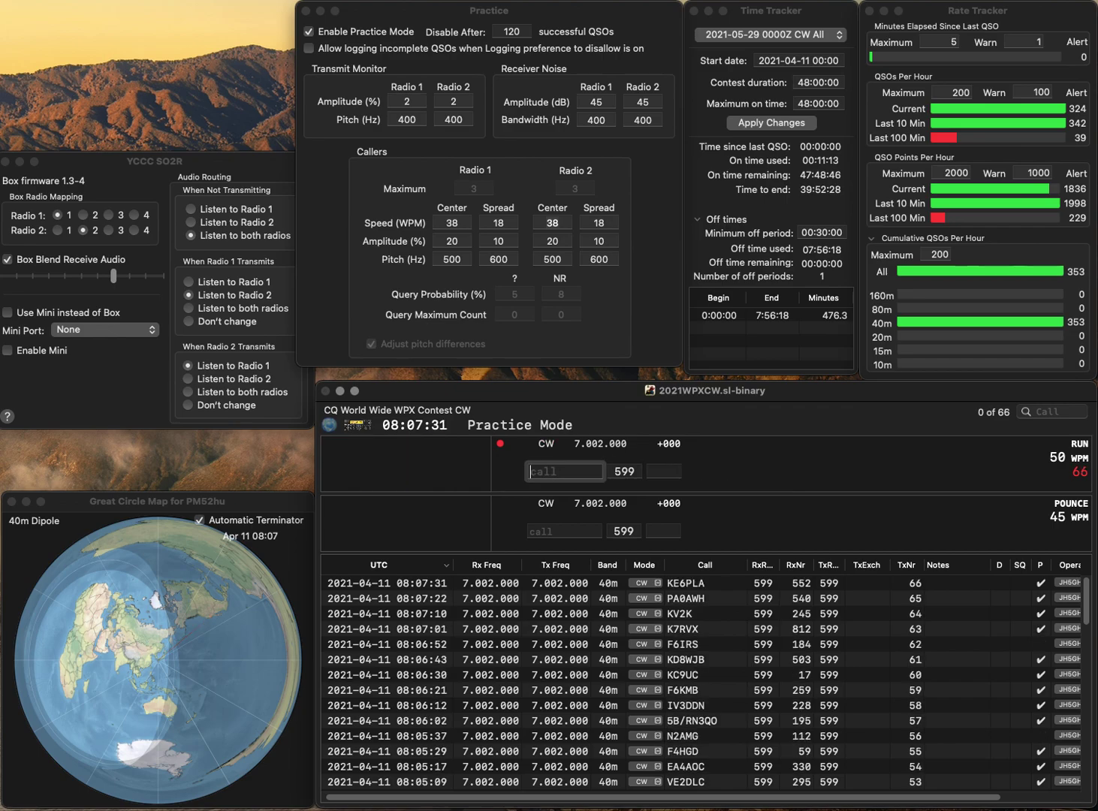
Enter the caller as IR6T on the run radio and log the contact with received number 70
text(IR6T)
key(Return)
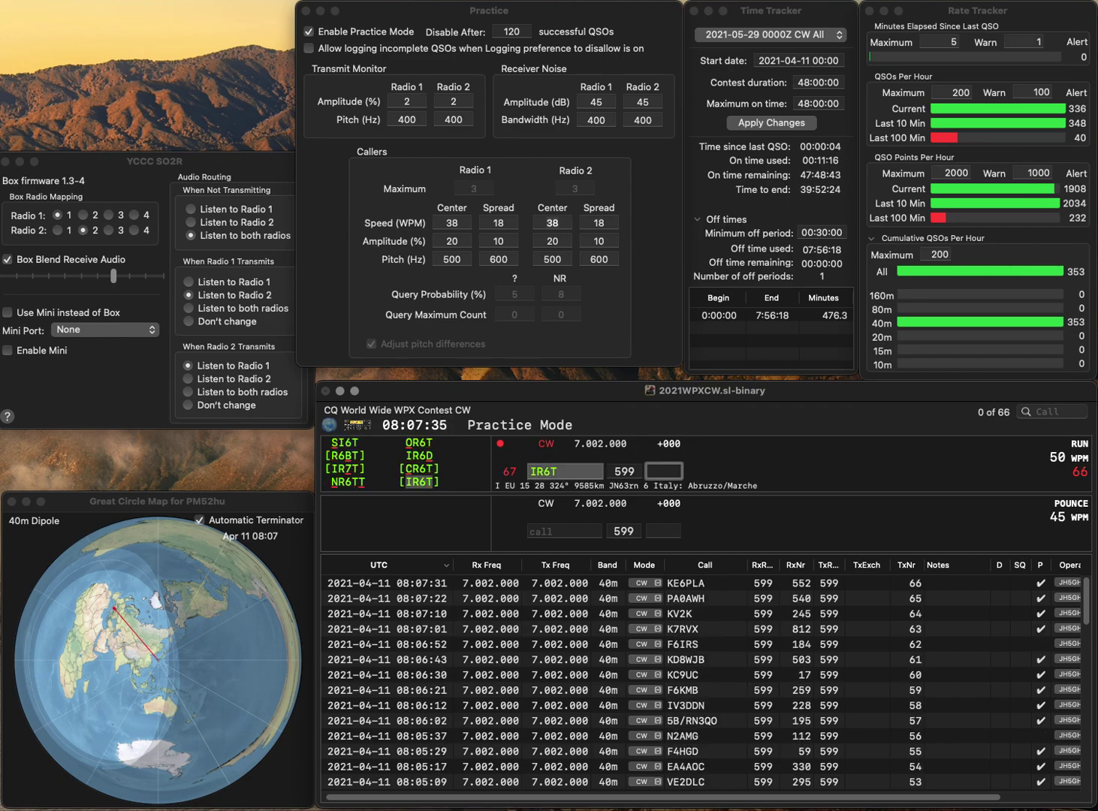
text(70)
key(Return)
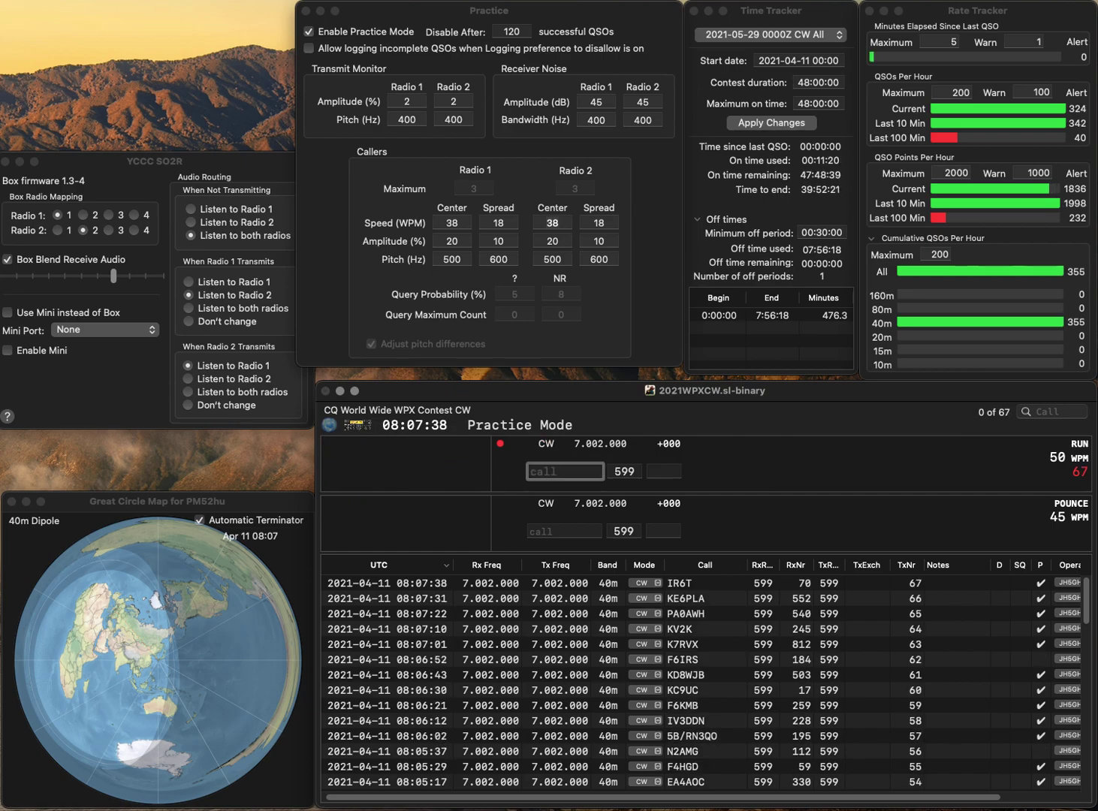
text(WG4F)
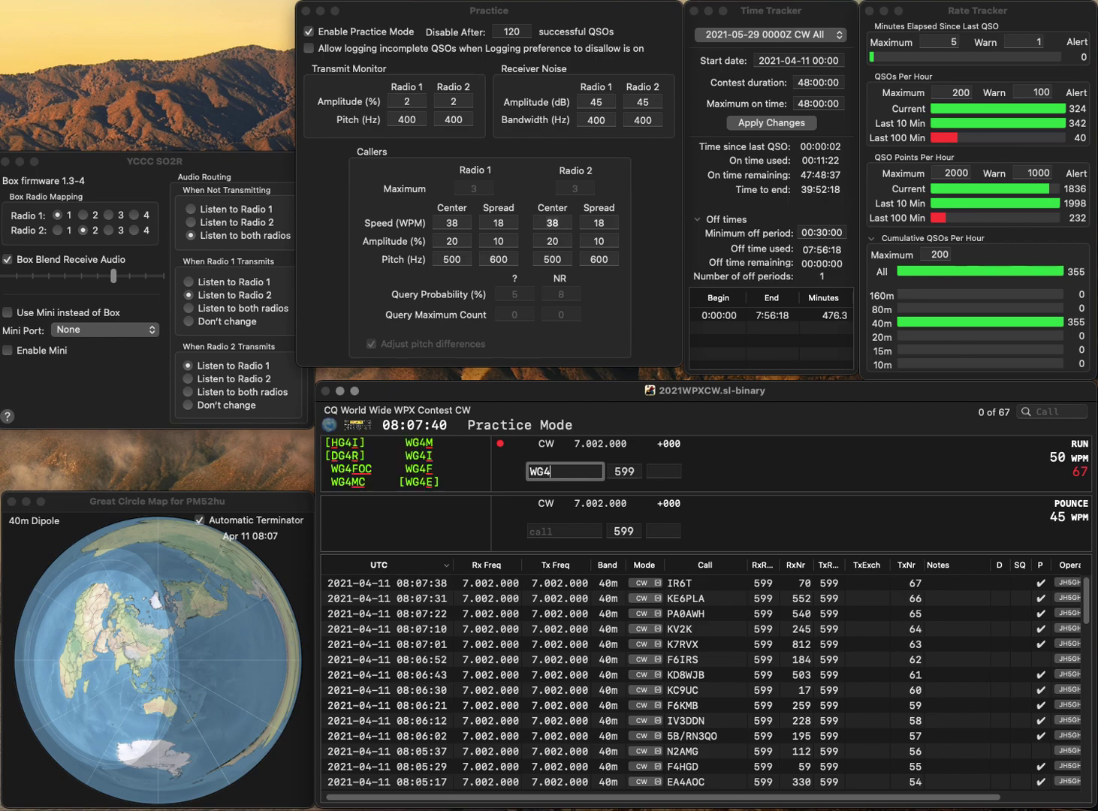
key(Return)
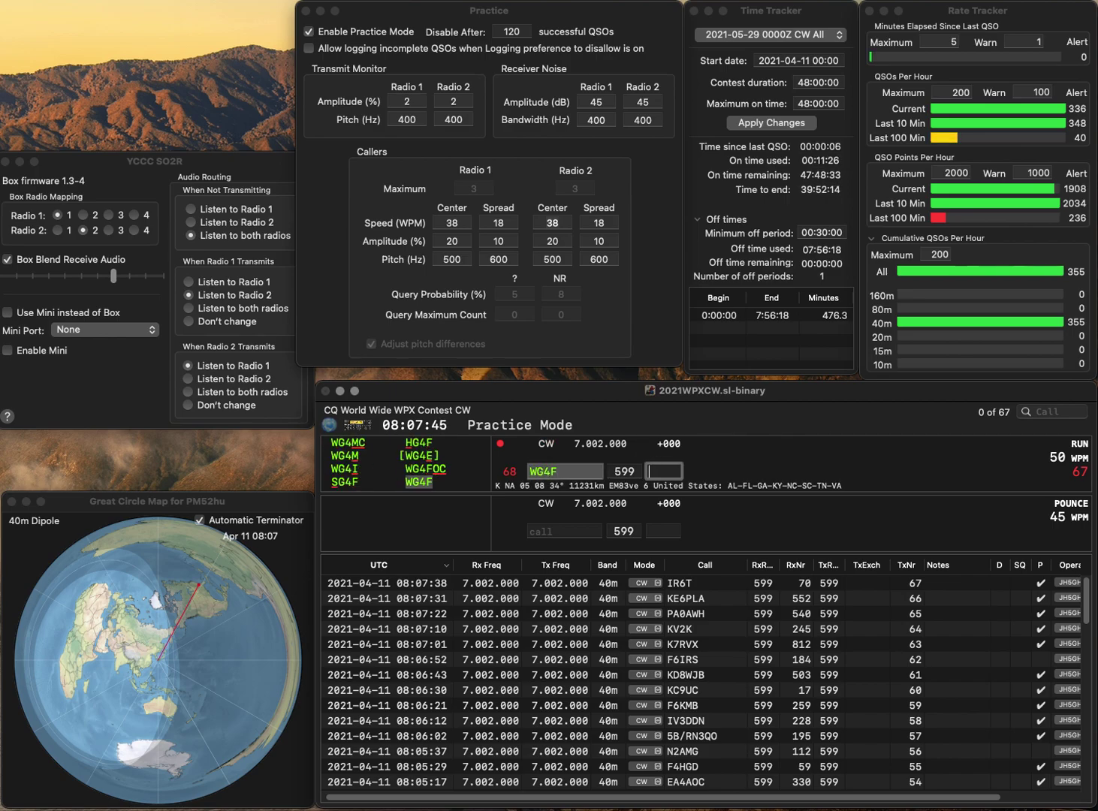
text(617)
key(Return)
text(GW9Z)
key(space)
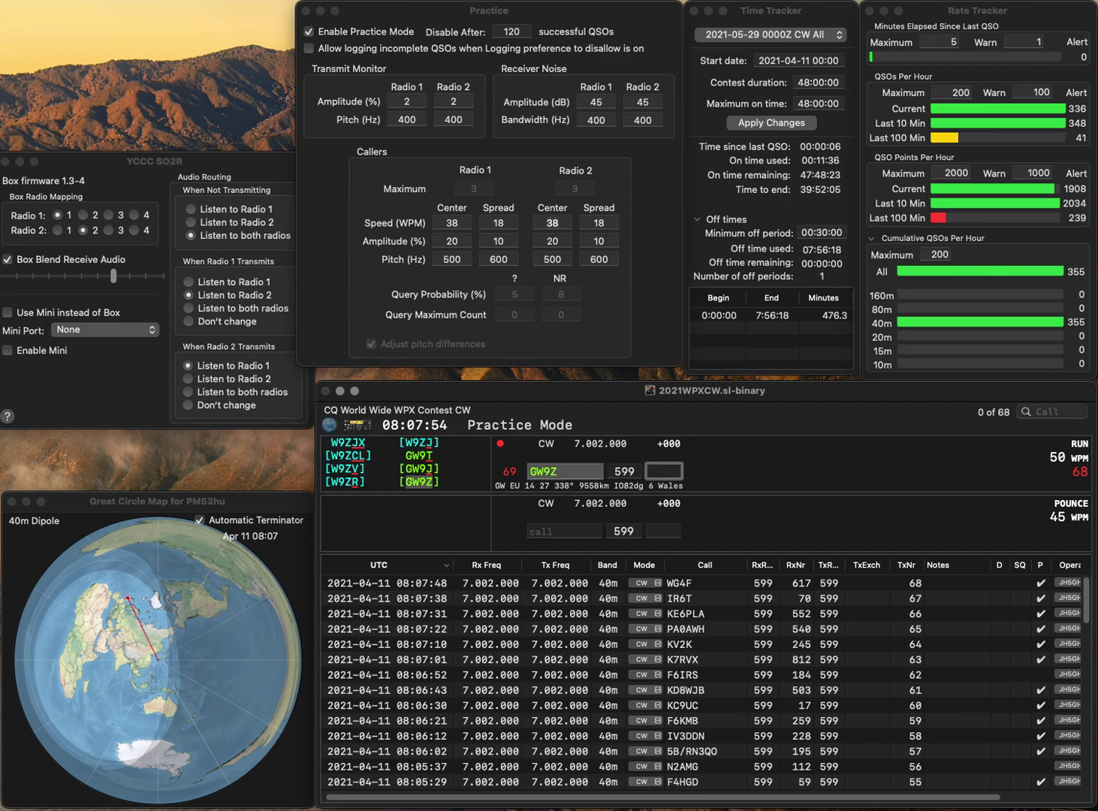
text(7)
key(Return)
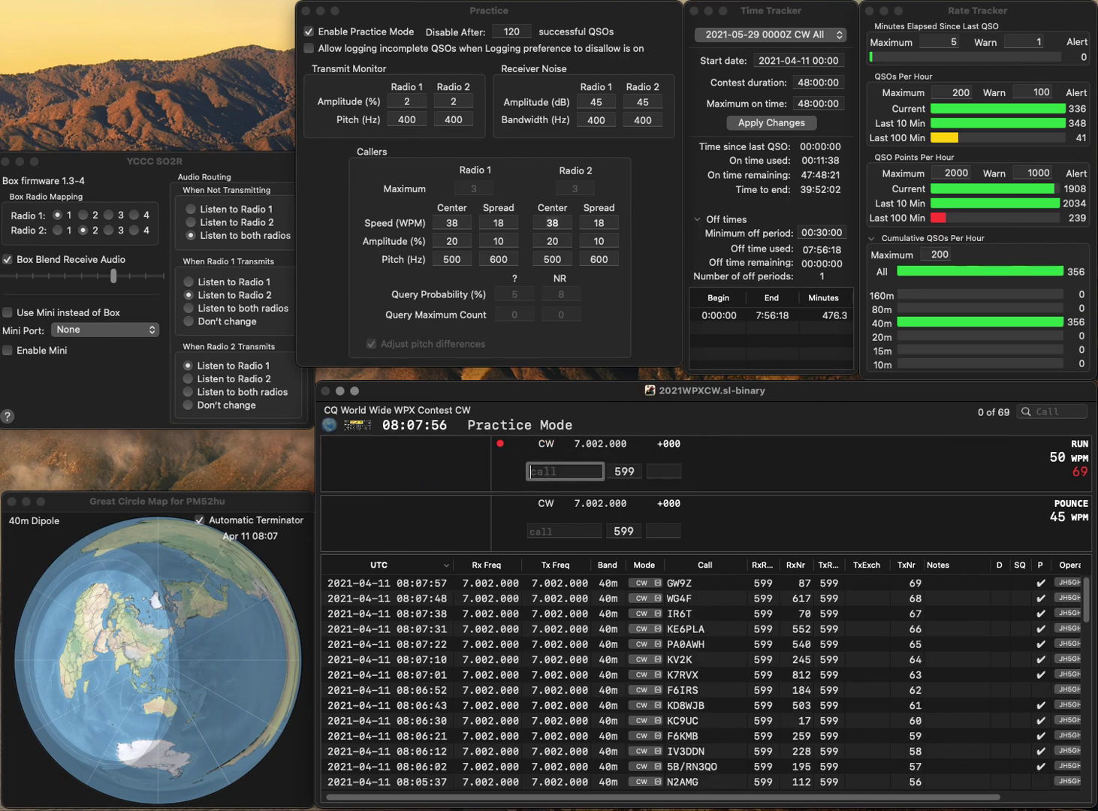
text(SP)
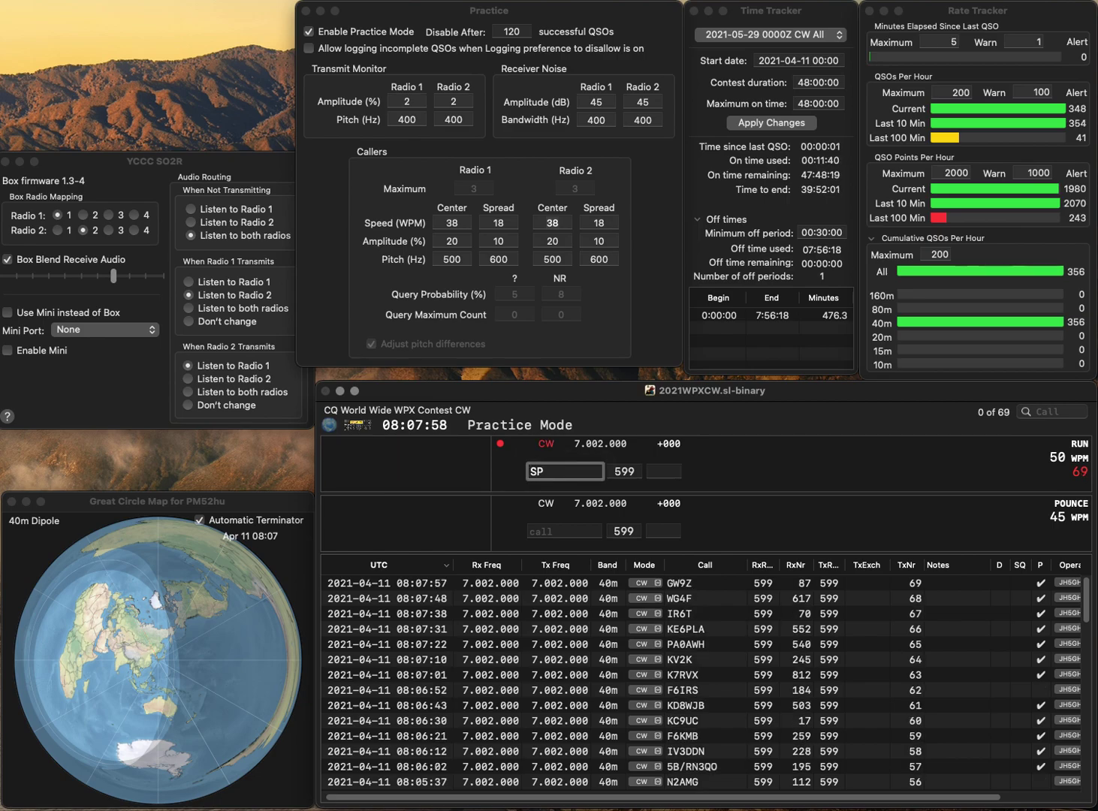
text(3HRN)
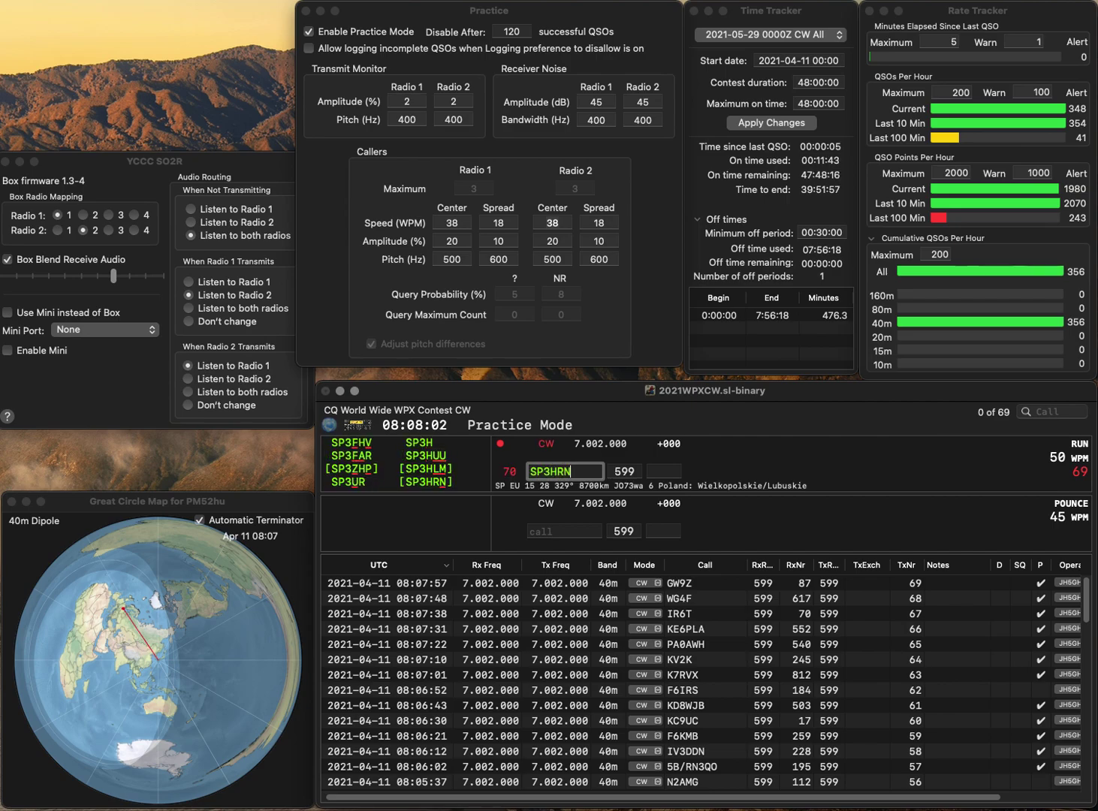
key(space)
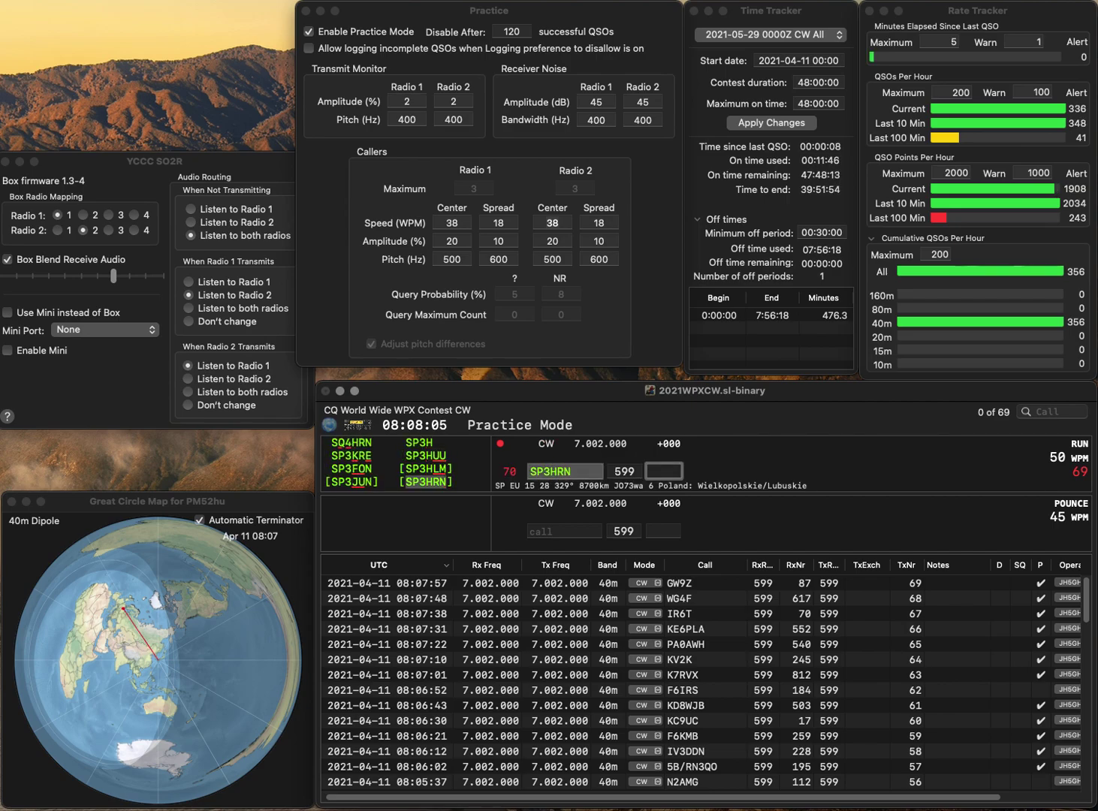
text(106)
key(Return)
Enter the caller as N4GL on the run radio and log the contact with received number 827
text(N4GL)
key(Return)
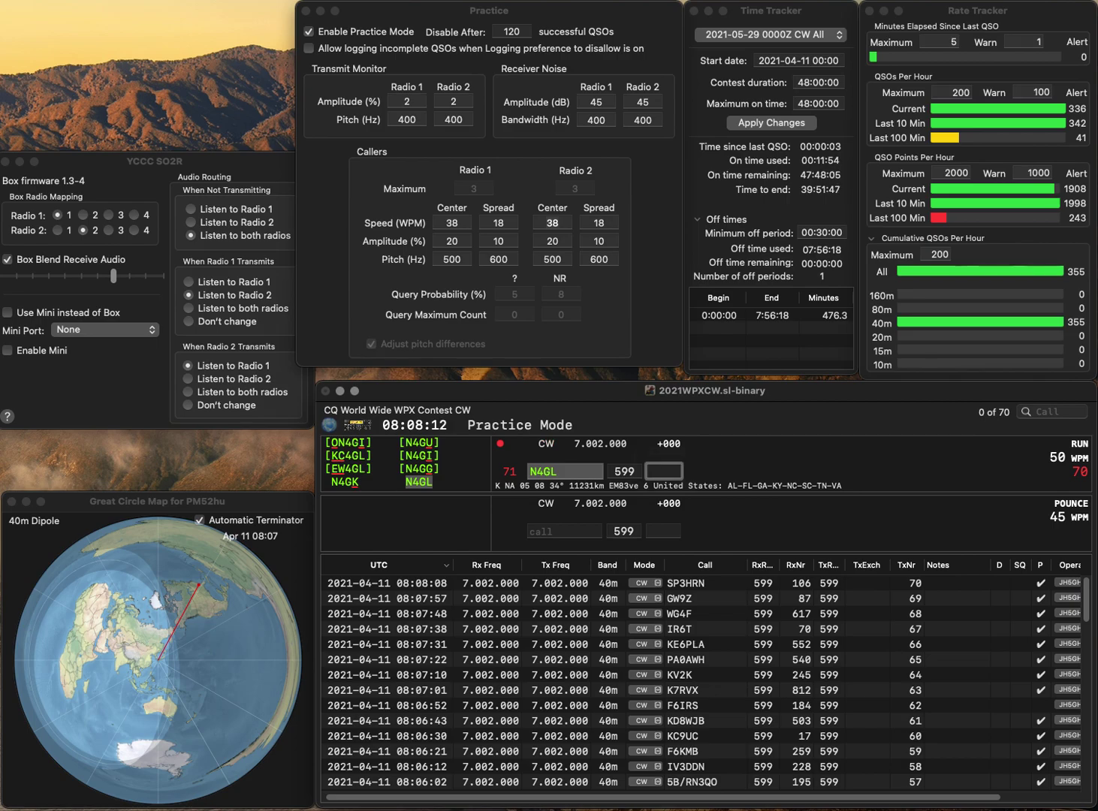
text(827)
key(Return)
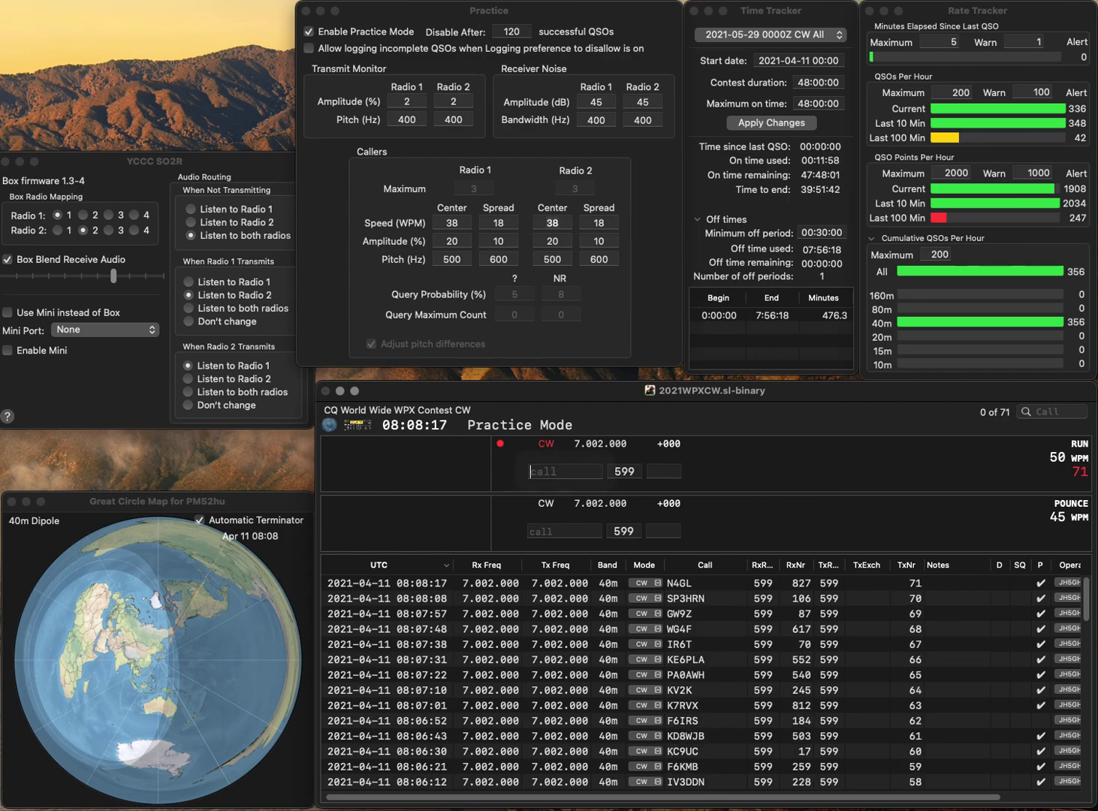
Enter the caller as PI4RCB on the run radio and log the contact with received number 416
text(PI4)
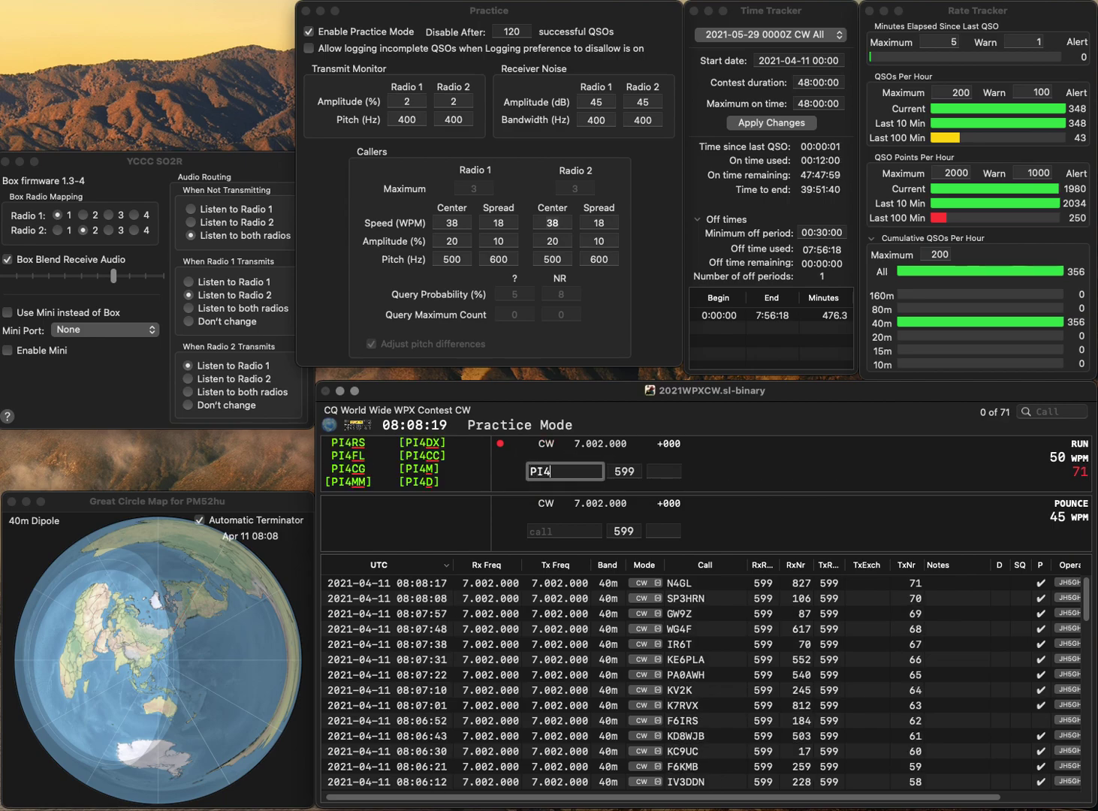
text(RCB)
key(space)
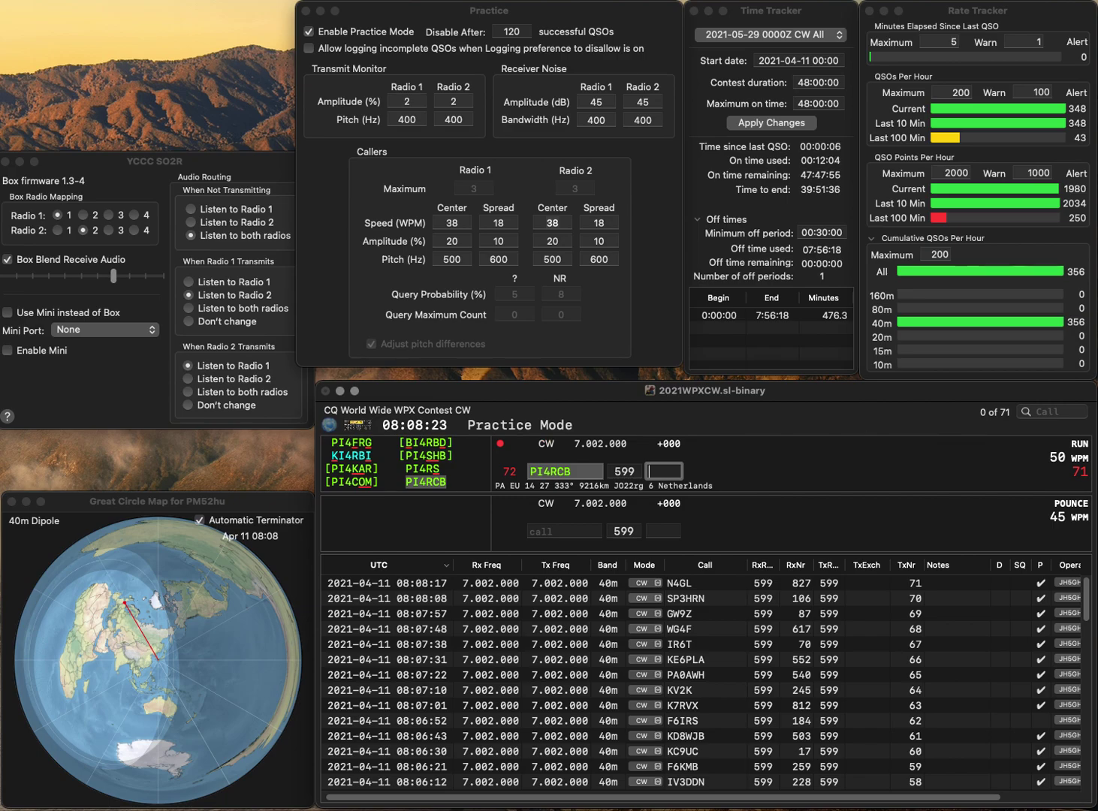
text(416)
key(Return)
text(W)
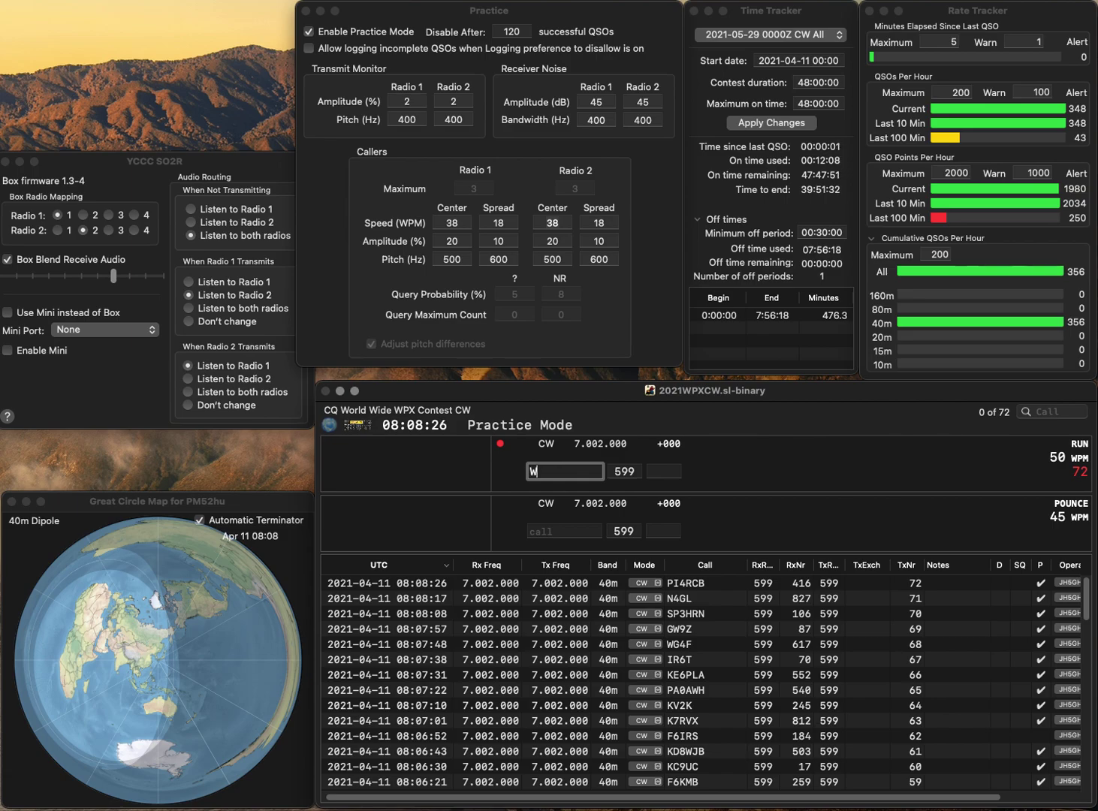
text(2GEZ)
key(Return)
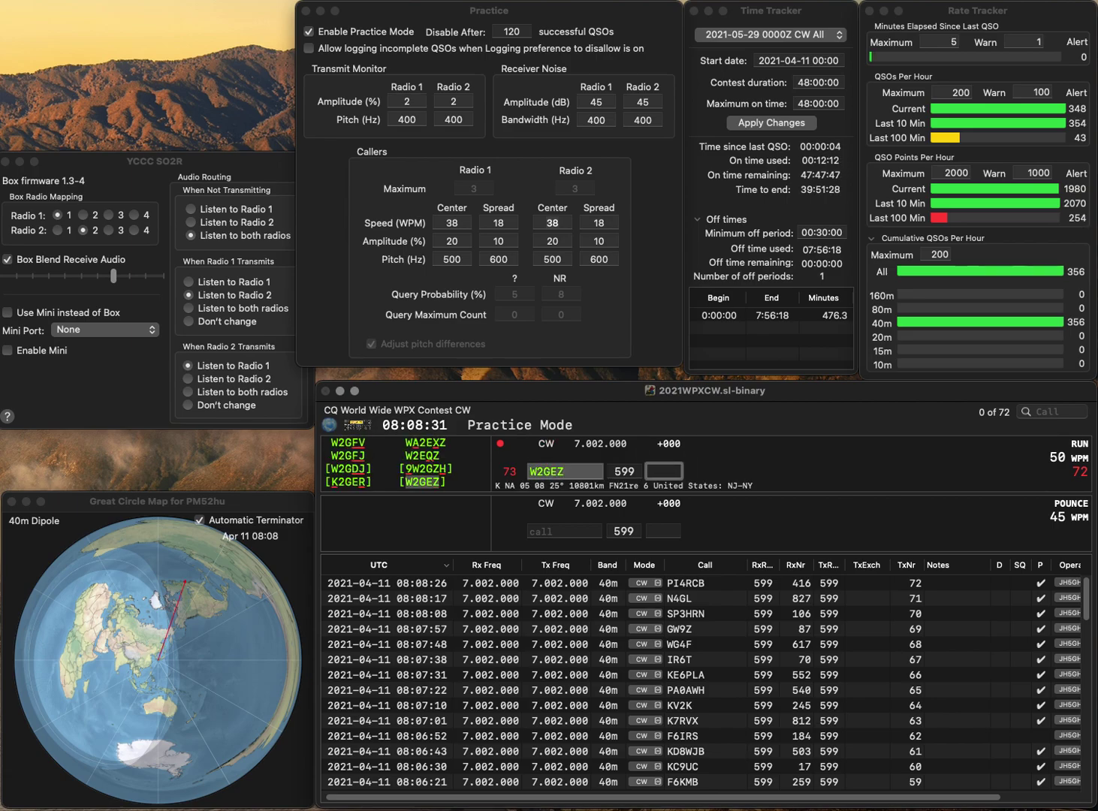
text(382)
key(Return)
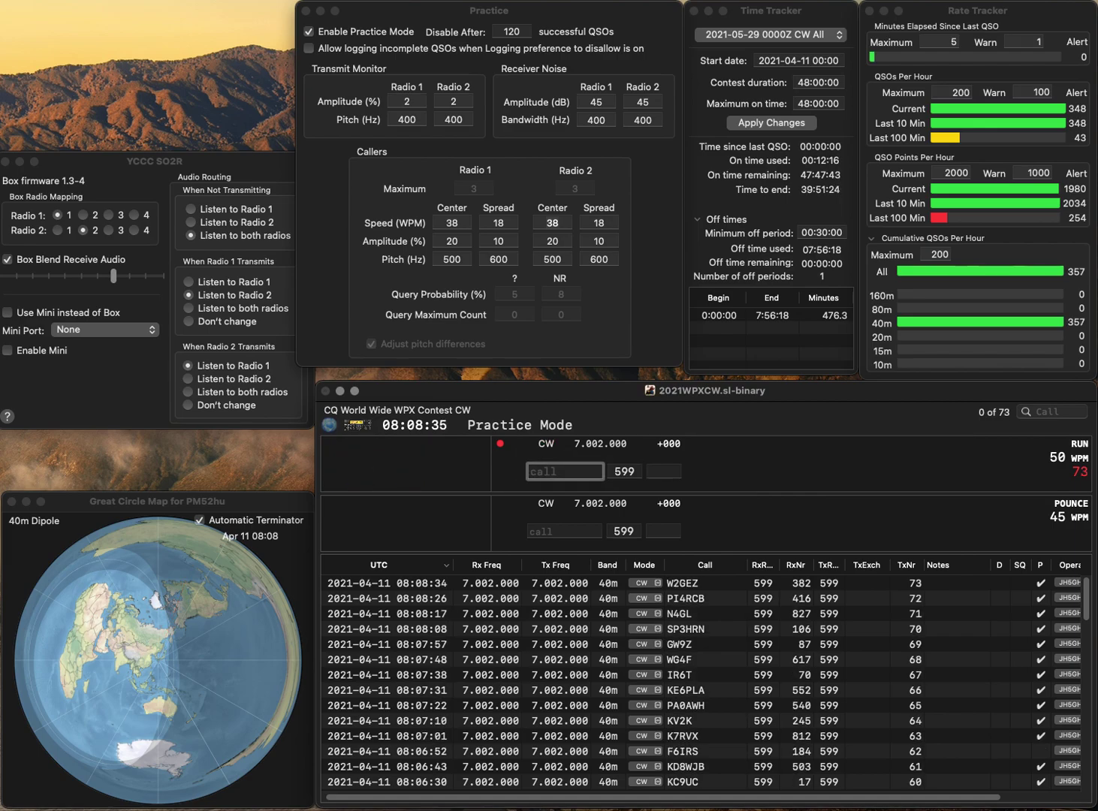
text(KK6RAO)
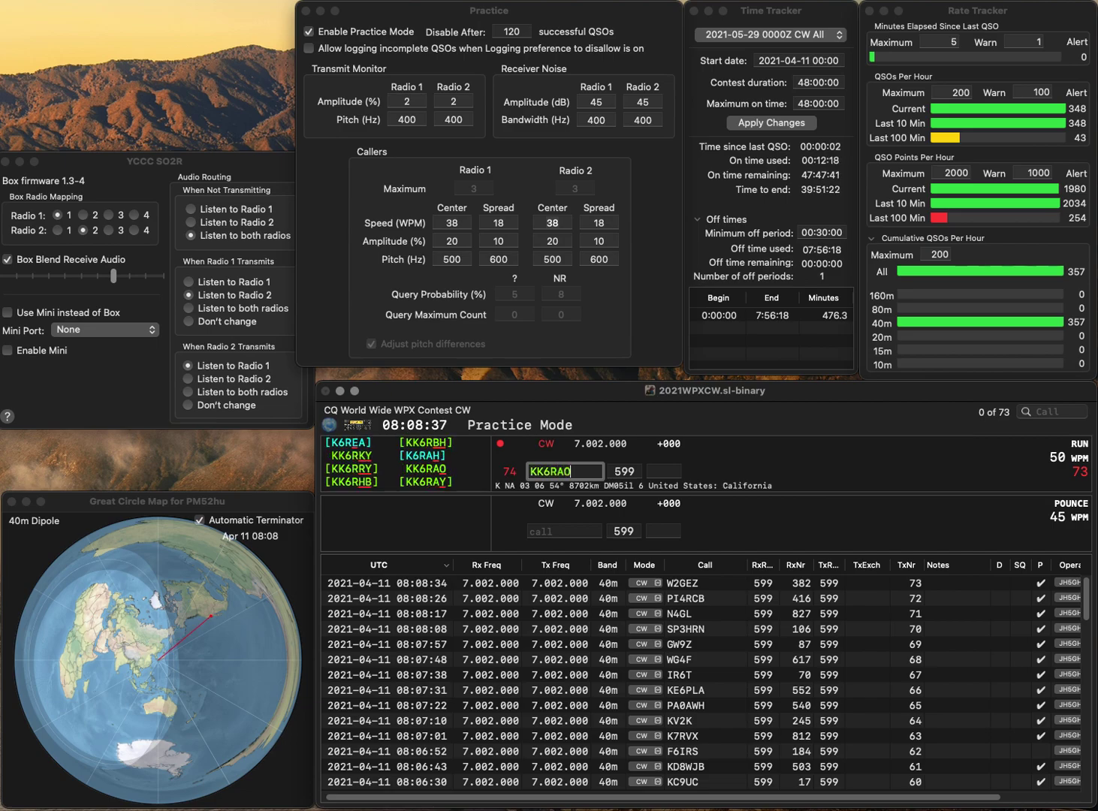
key(Return)
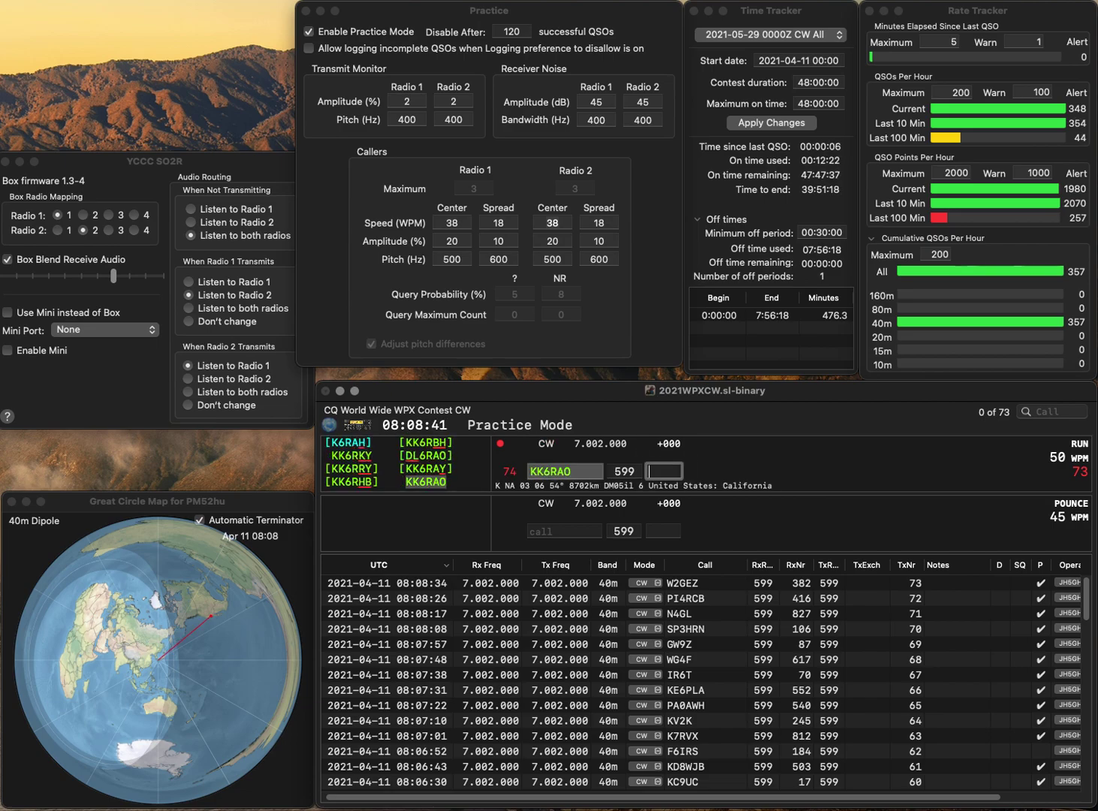
text(868)
key(Return)
text(W9NF)
key(Return)
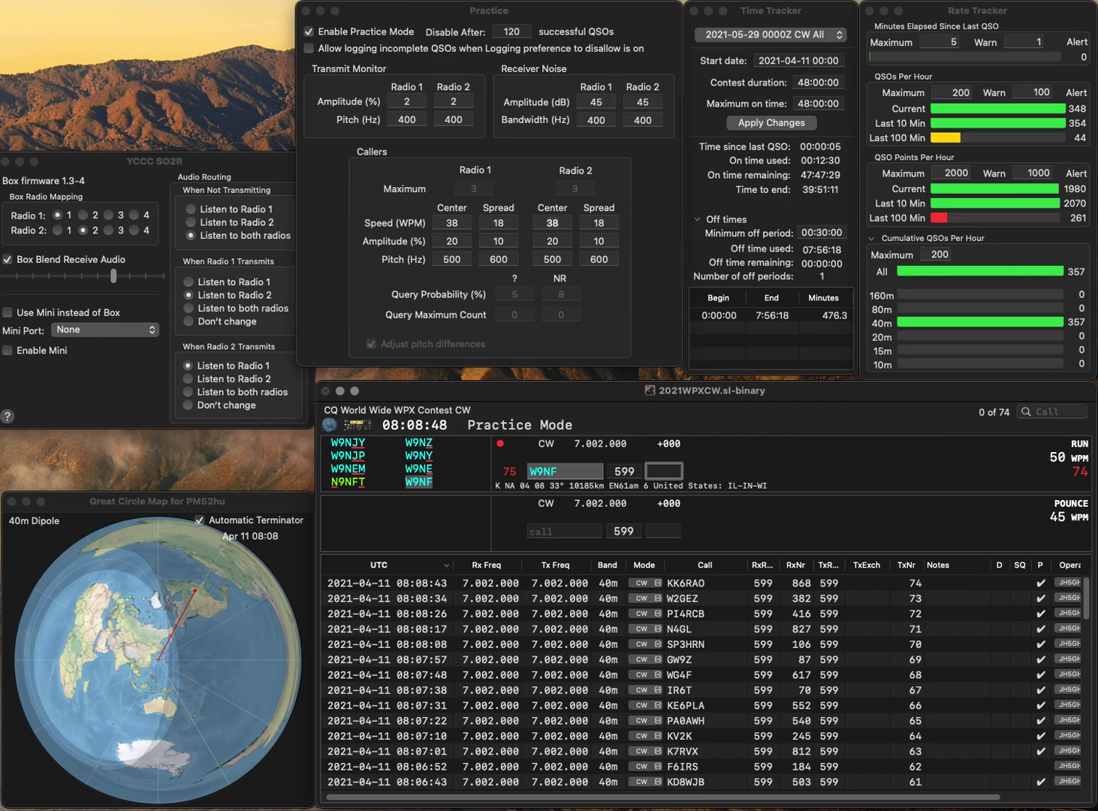
text(2)
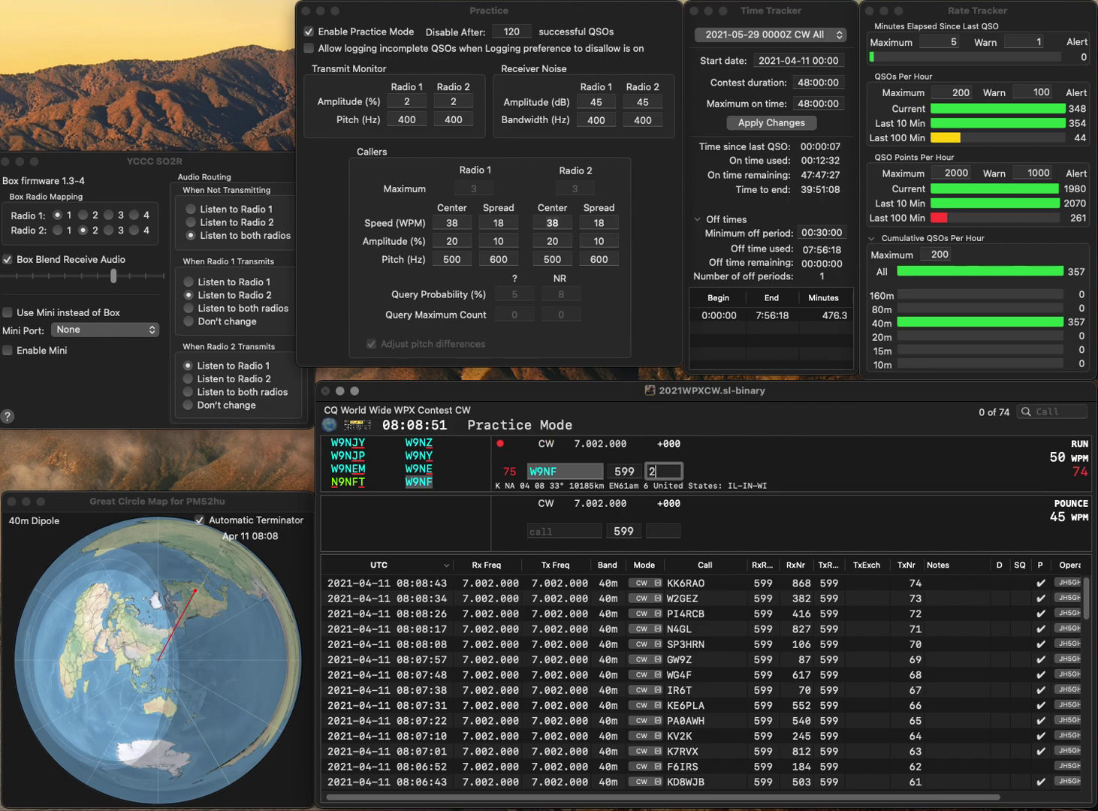
text(67)
key(Return)
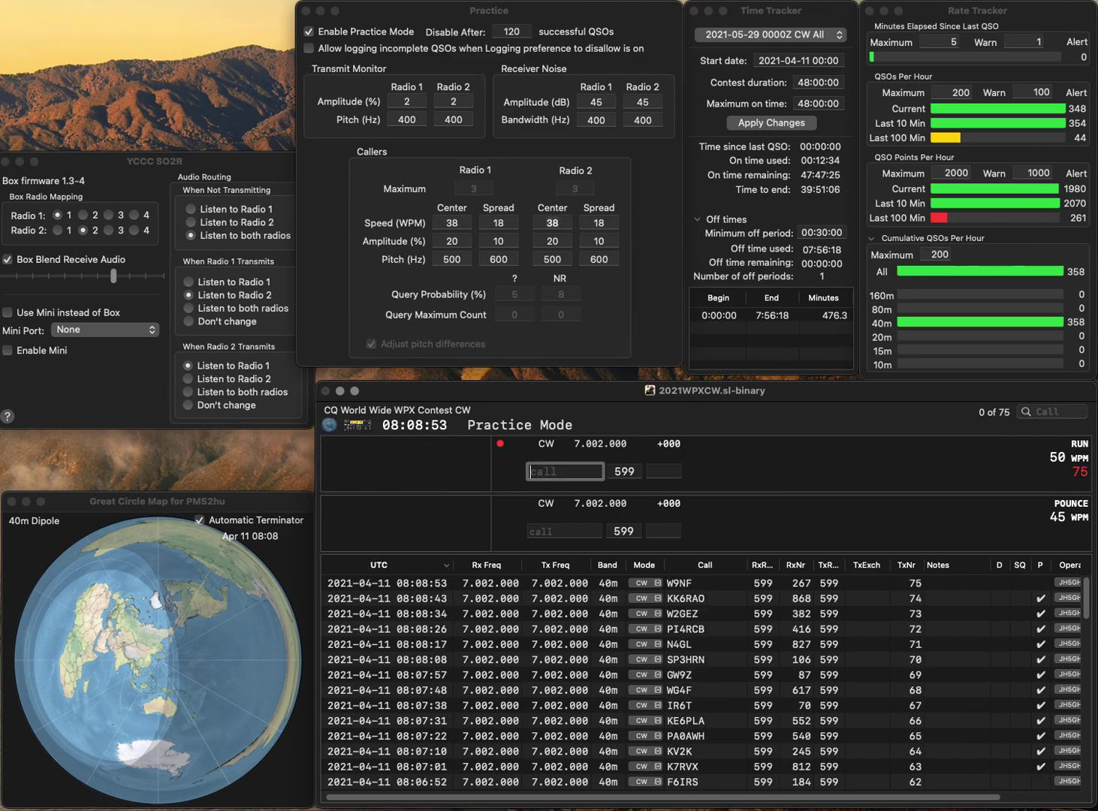
text(KT0F)
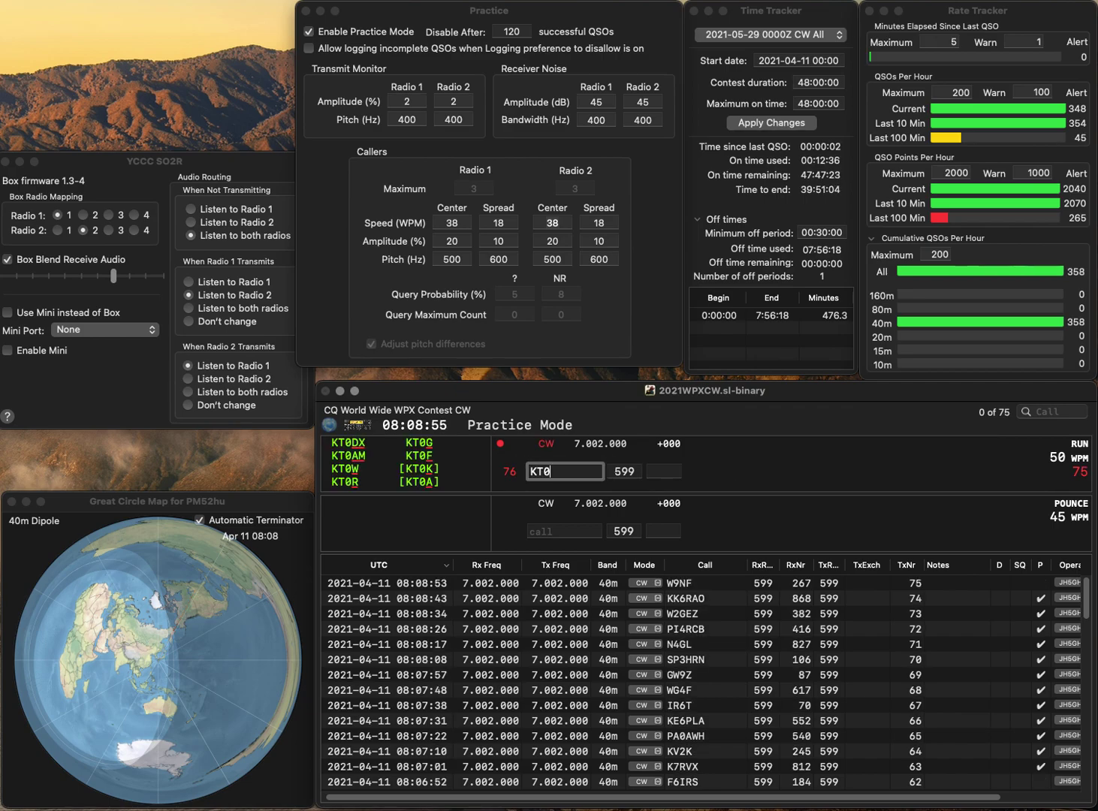
key(Return)
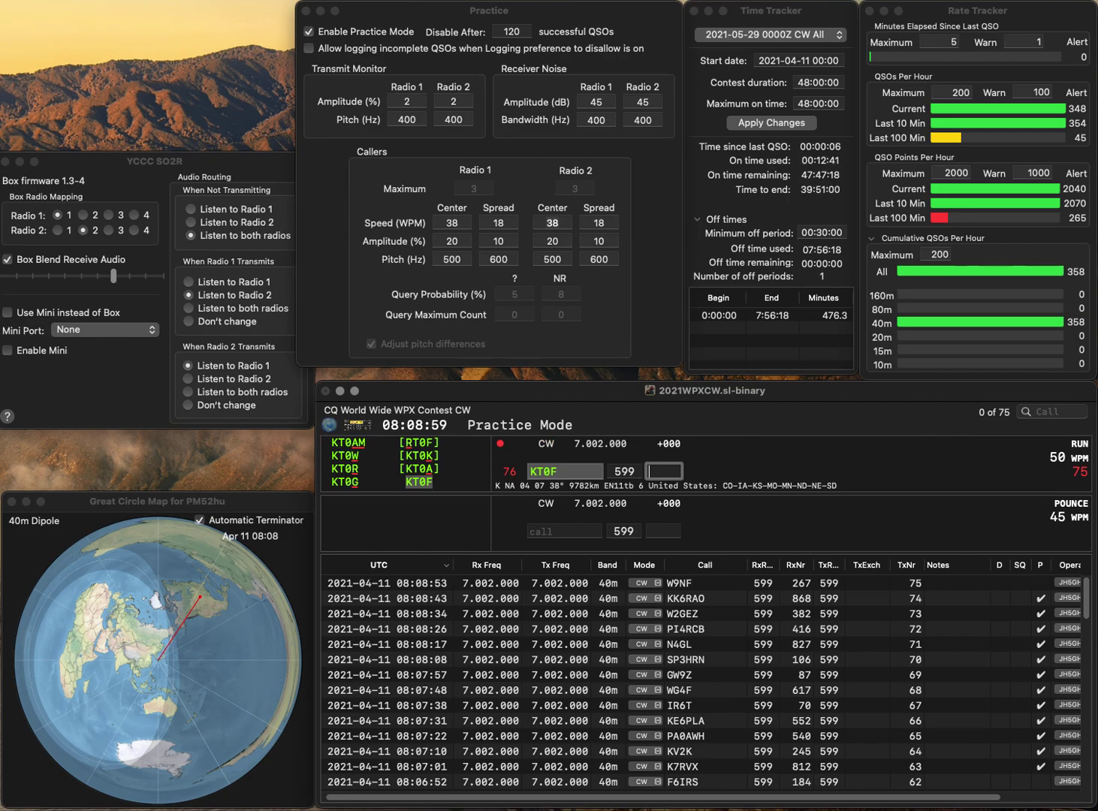
text(907)
key(Return)
Enter the caller as W5XG on the run radio and log the contact with received number 832
text(W5XG)
key(Return)
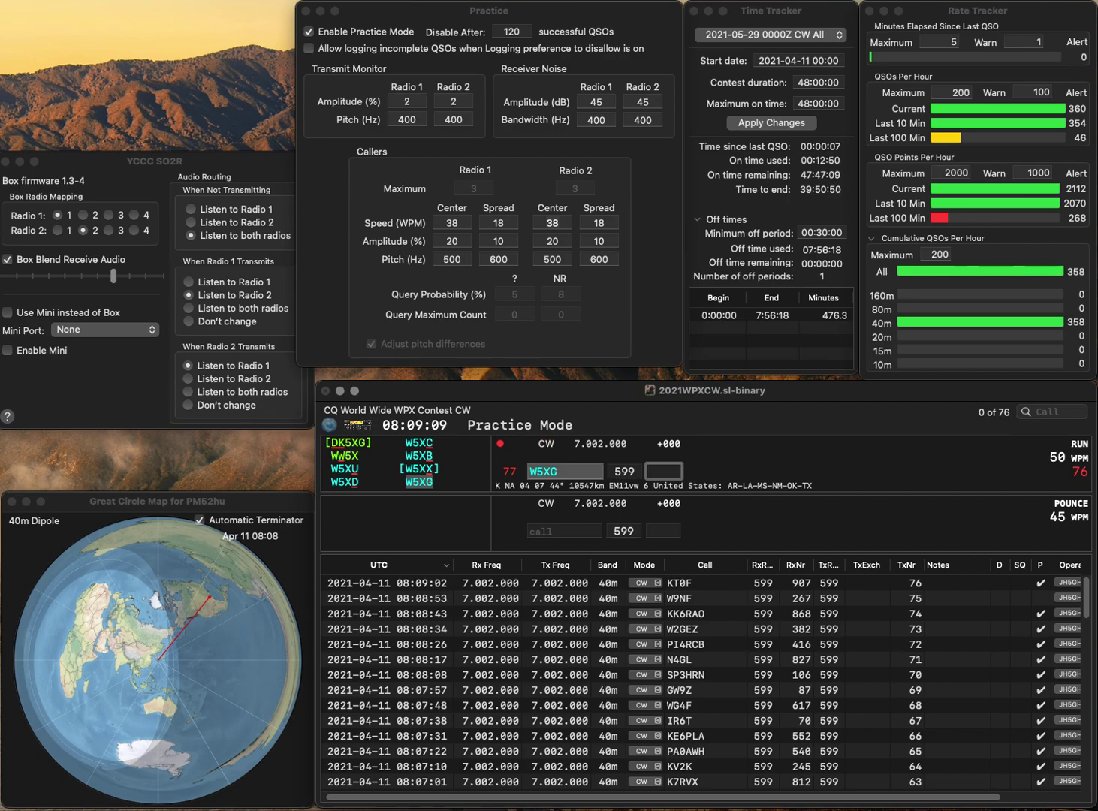
text(832)
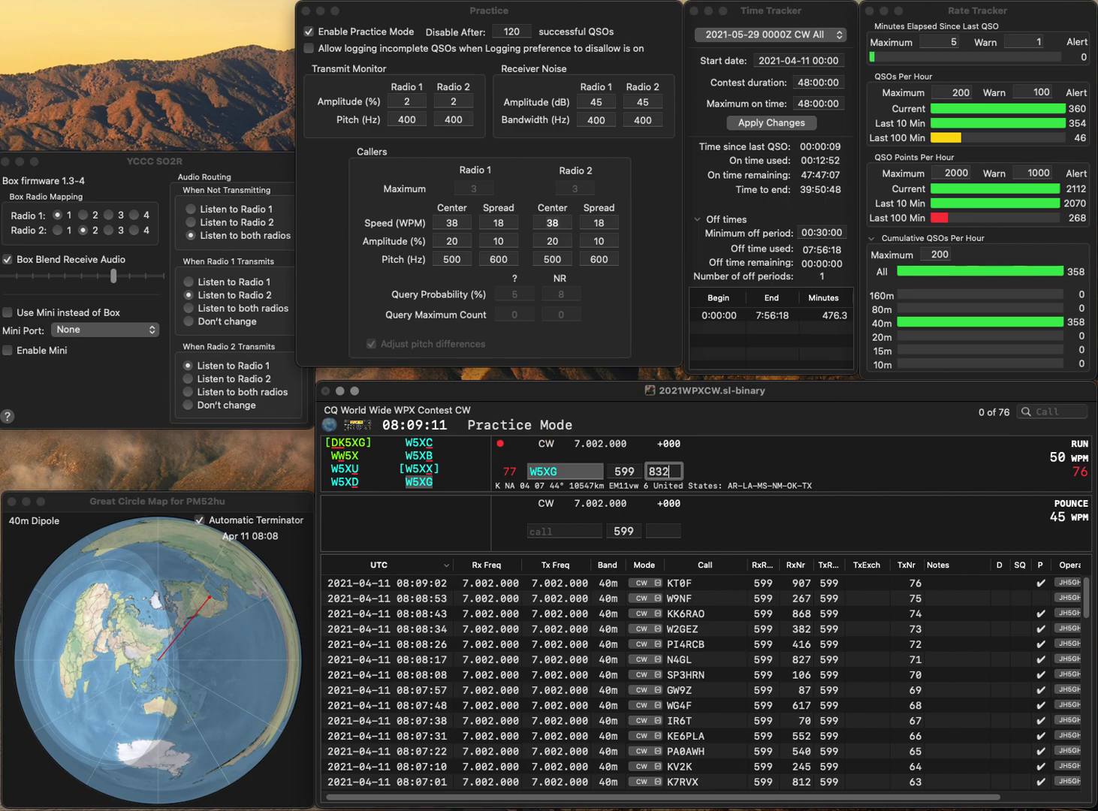
key(Return)
text(V)
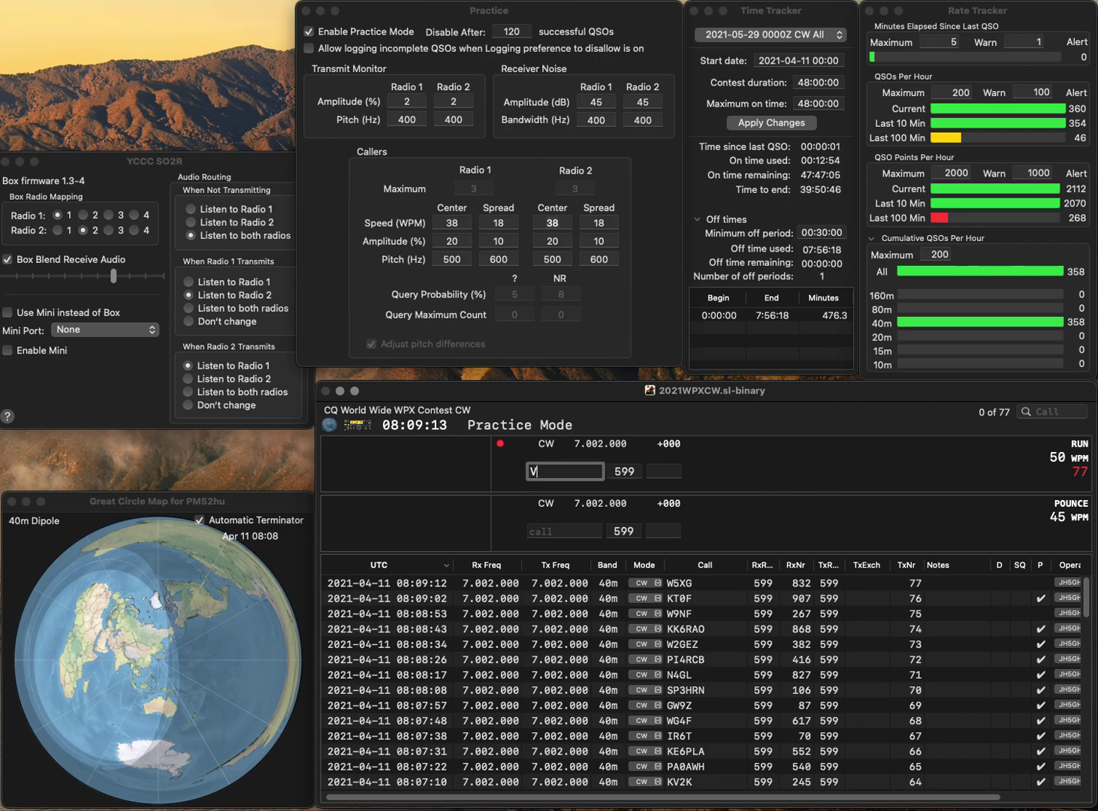
text(K4QH)
key(Tab)
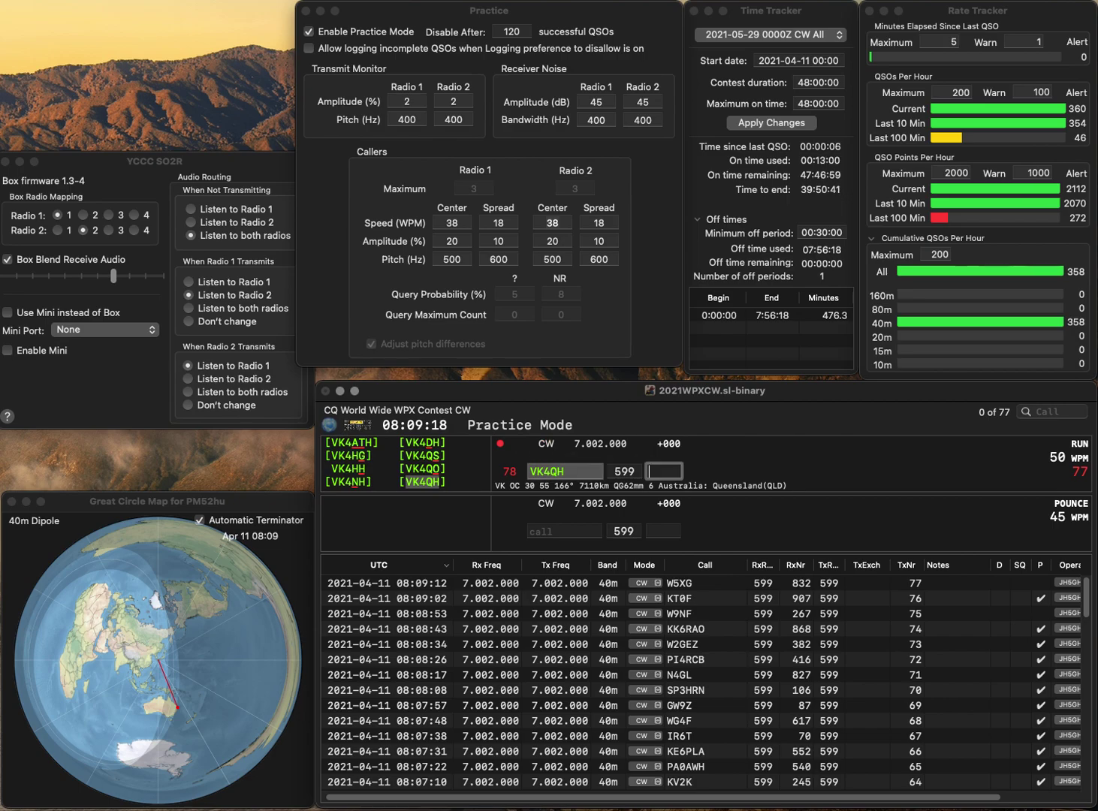
key(shift+Tab)
key(BackSpace)
text(S)
key(Tab)
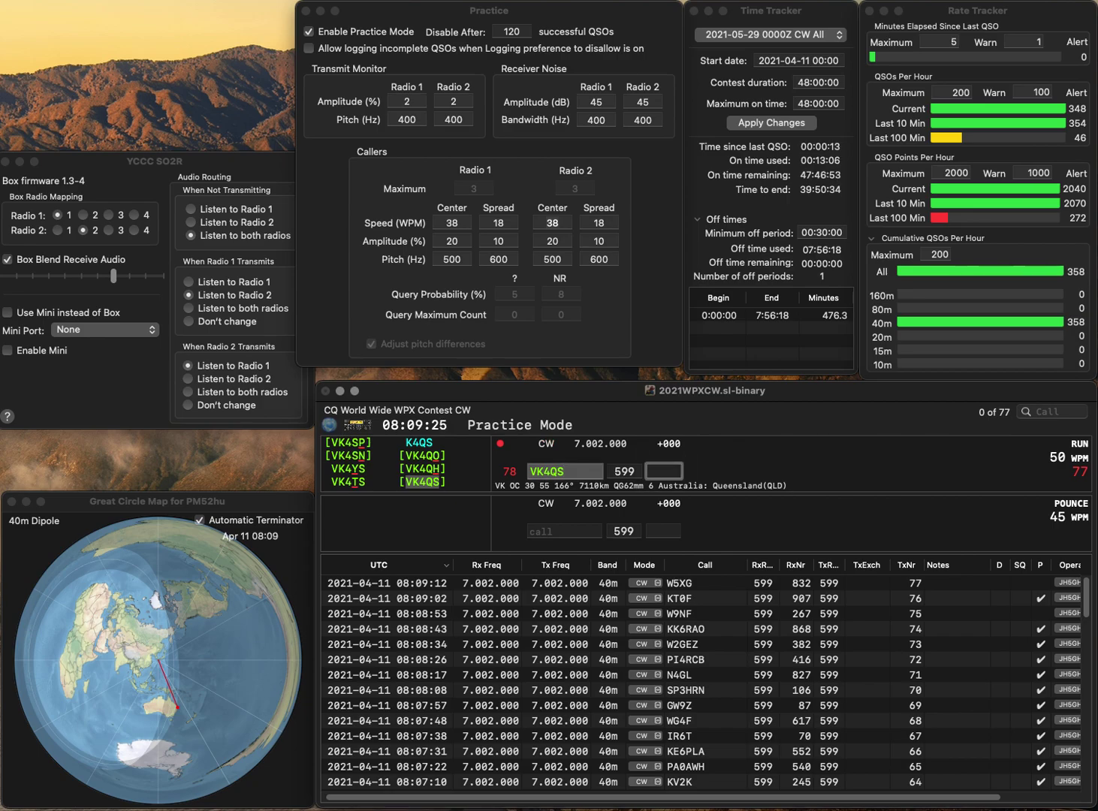
text(261)
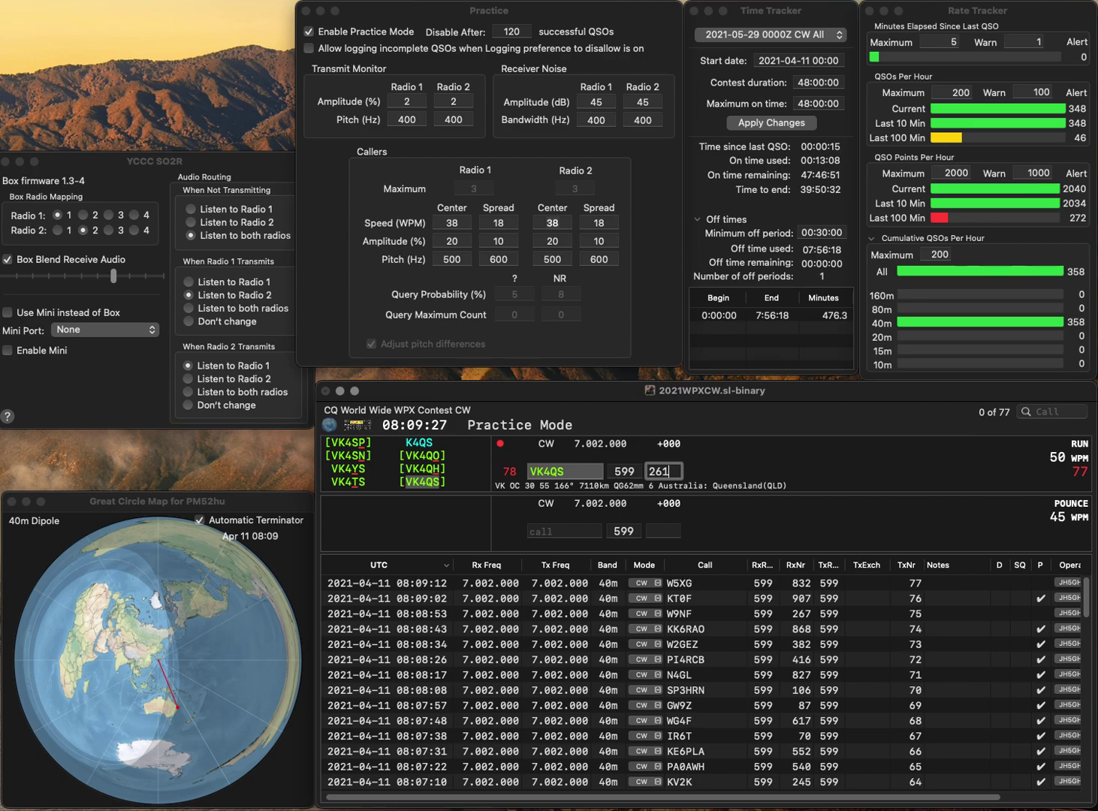
key(Return)
text(KC)
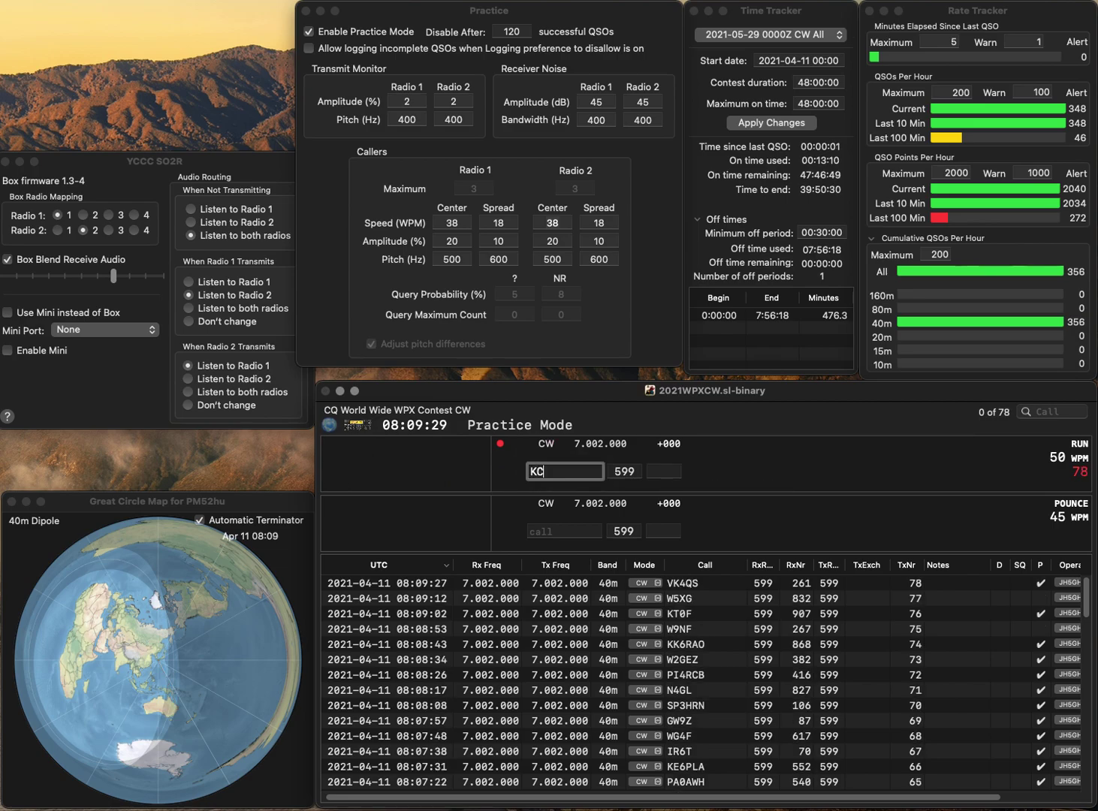
text(1LEC)
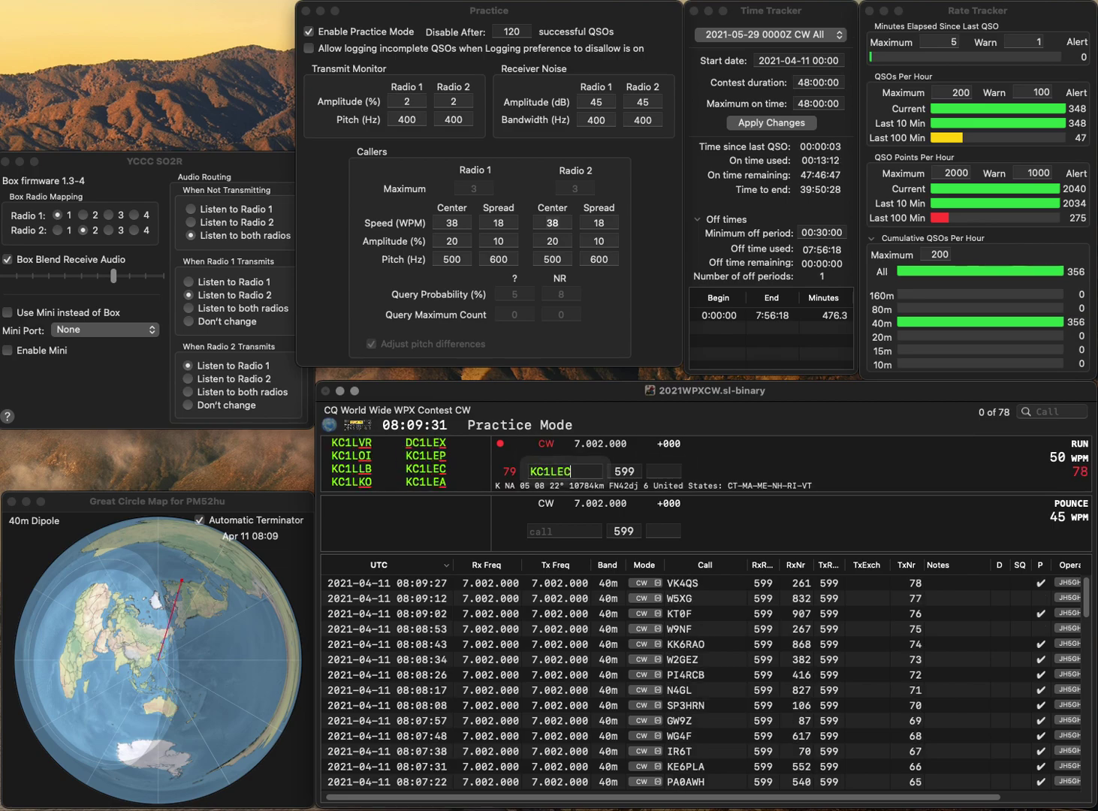
key(space)
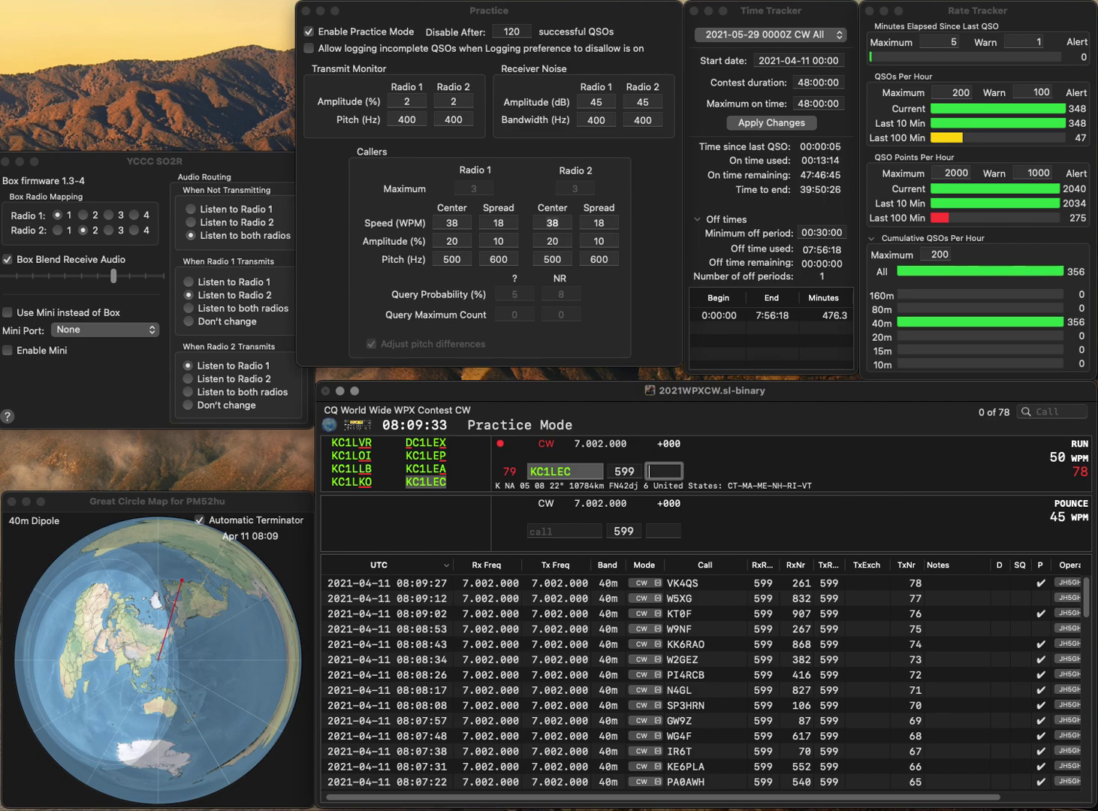
text(151)
text(DD)
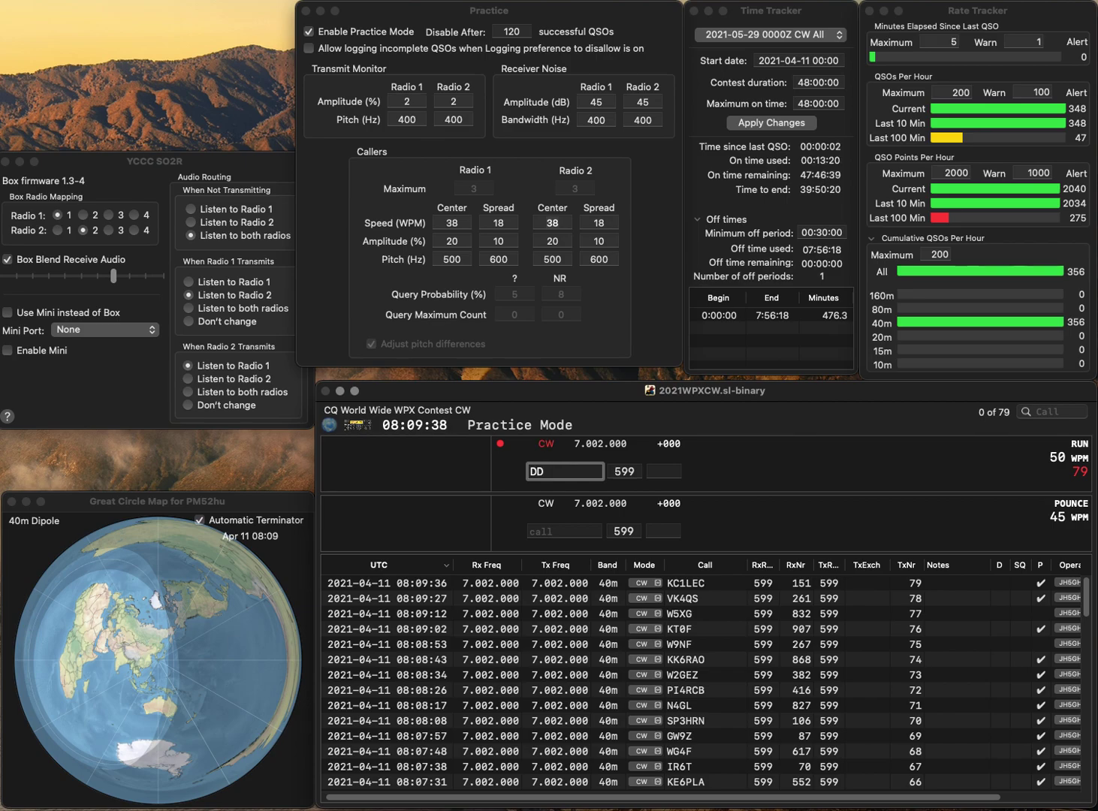
text(CW)
key(Left)
key(Left)
text(7)
key(Return)
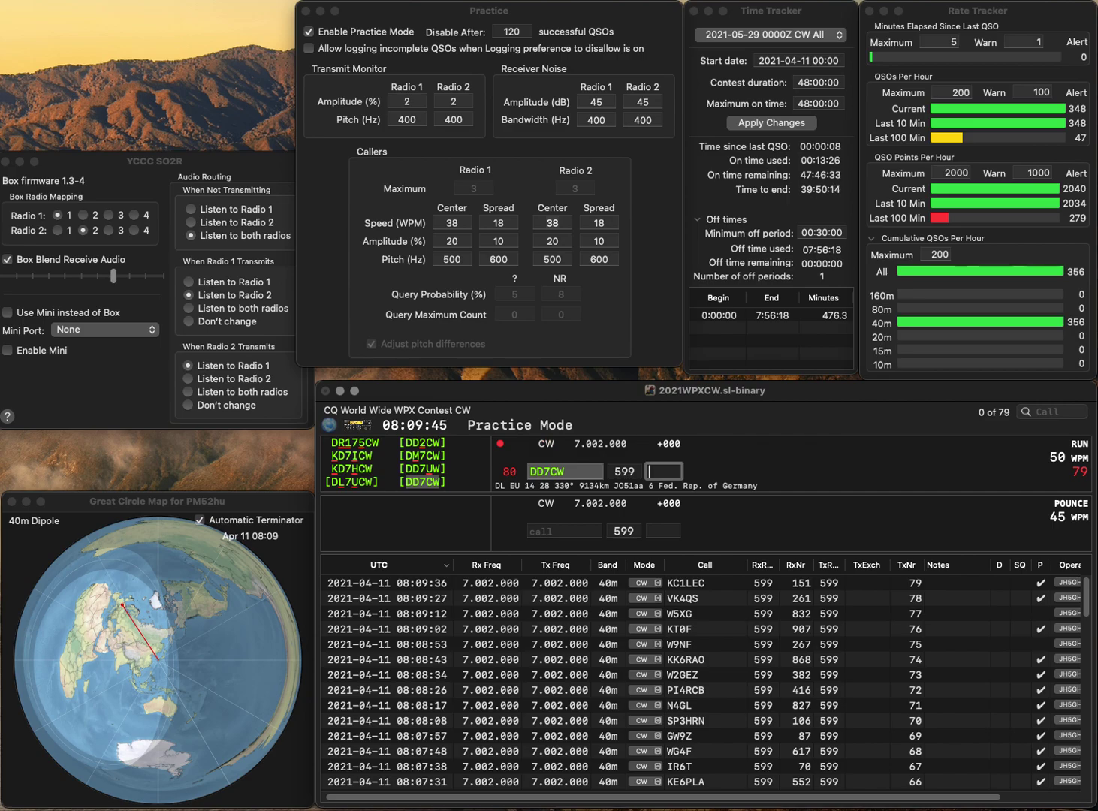
text(923)
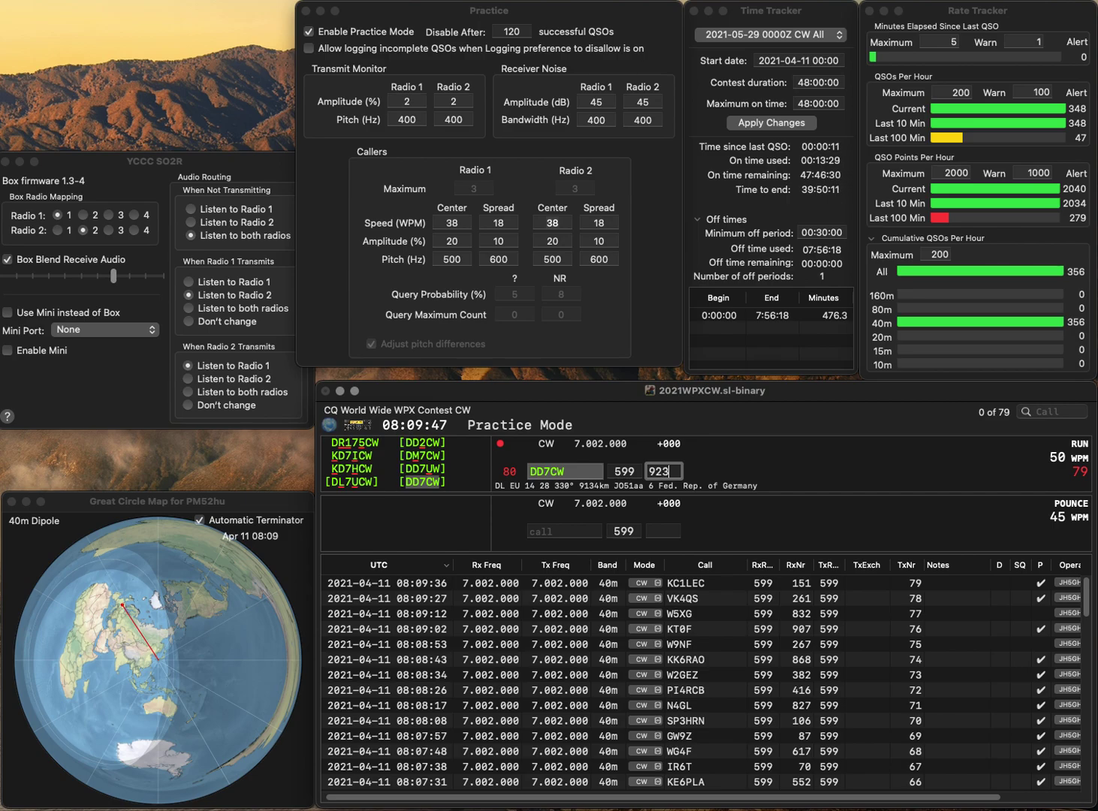
key(Return)
text(G4XEE)
key(Return)
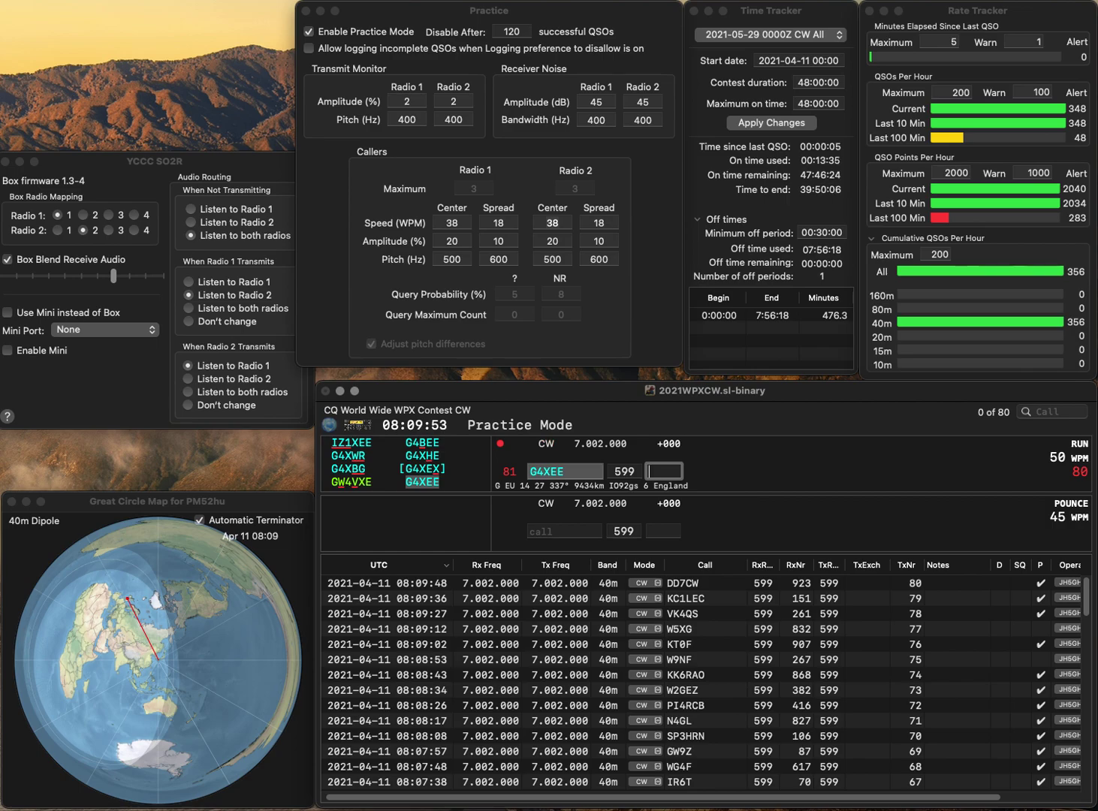
text(715)
key(Return)
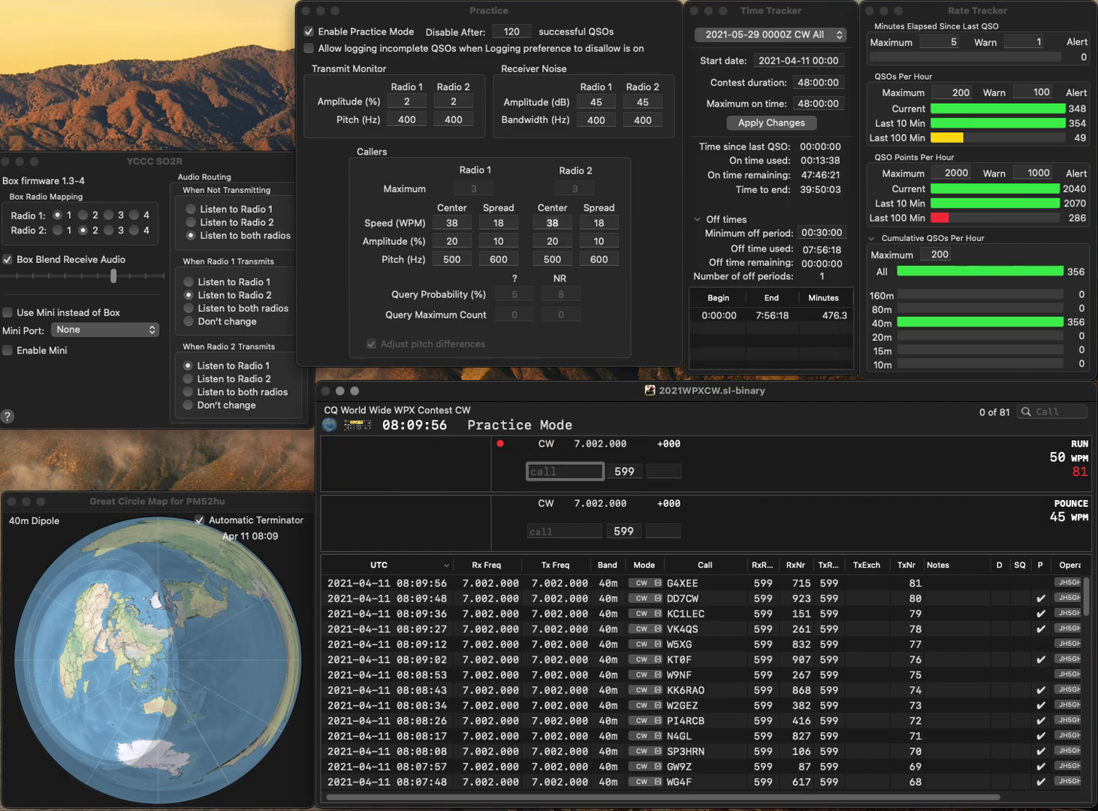
Enter the caller as VE2ARA on the run radio and log the contact with received number 27
text(VE2ARA)
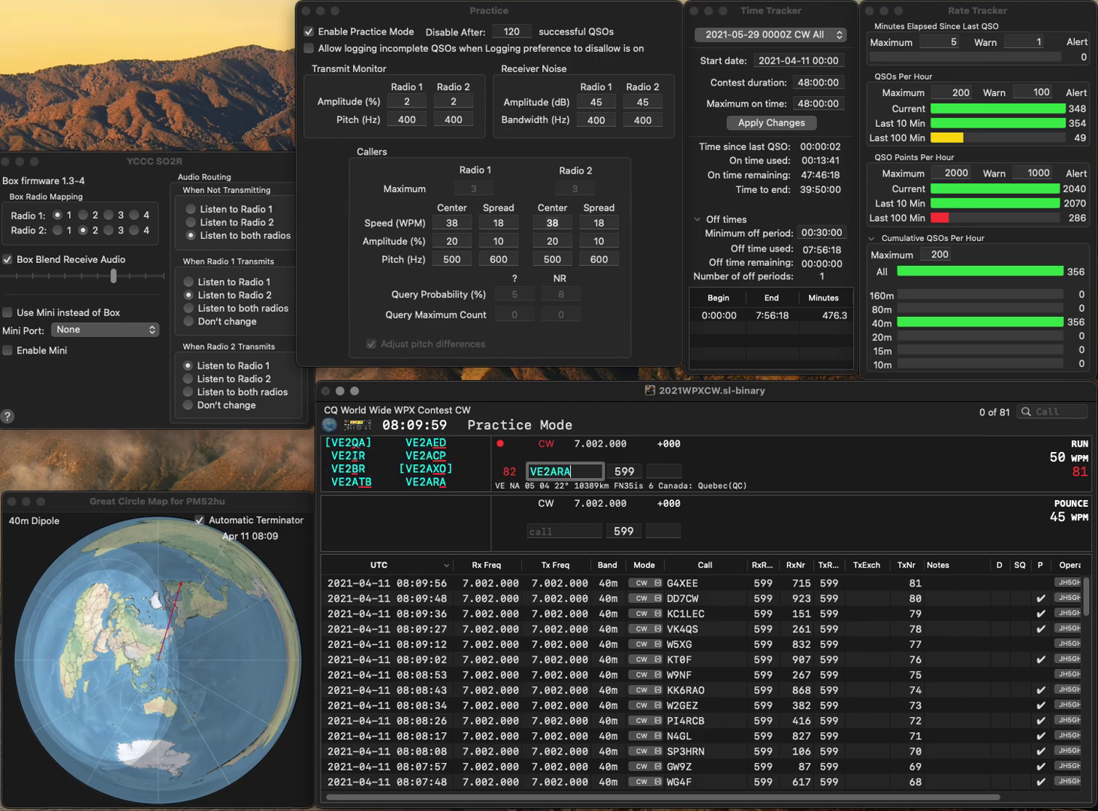
key(space)
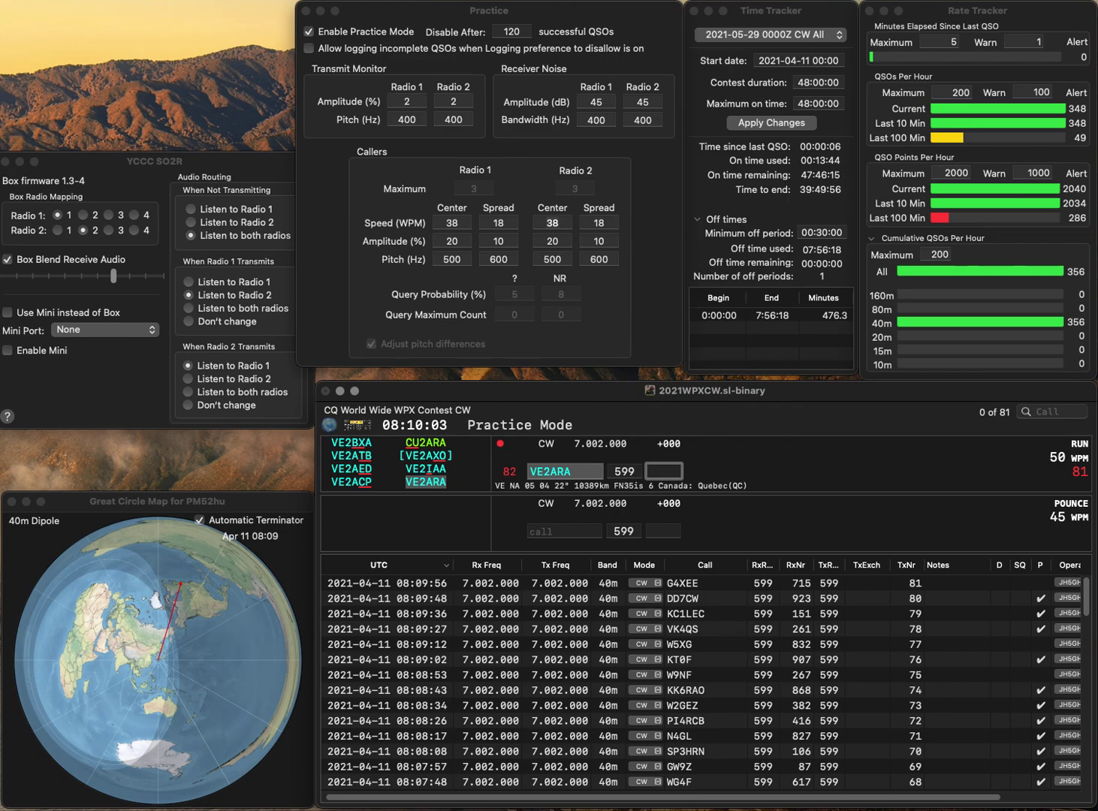
text(7)
key(Return)
text(N7TK)
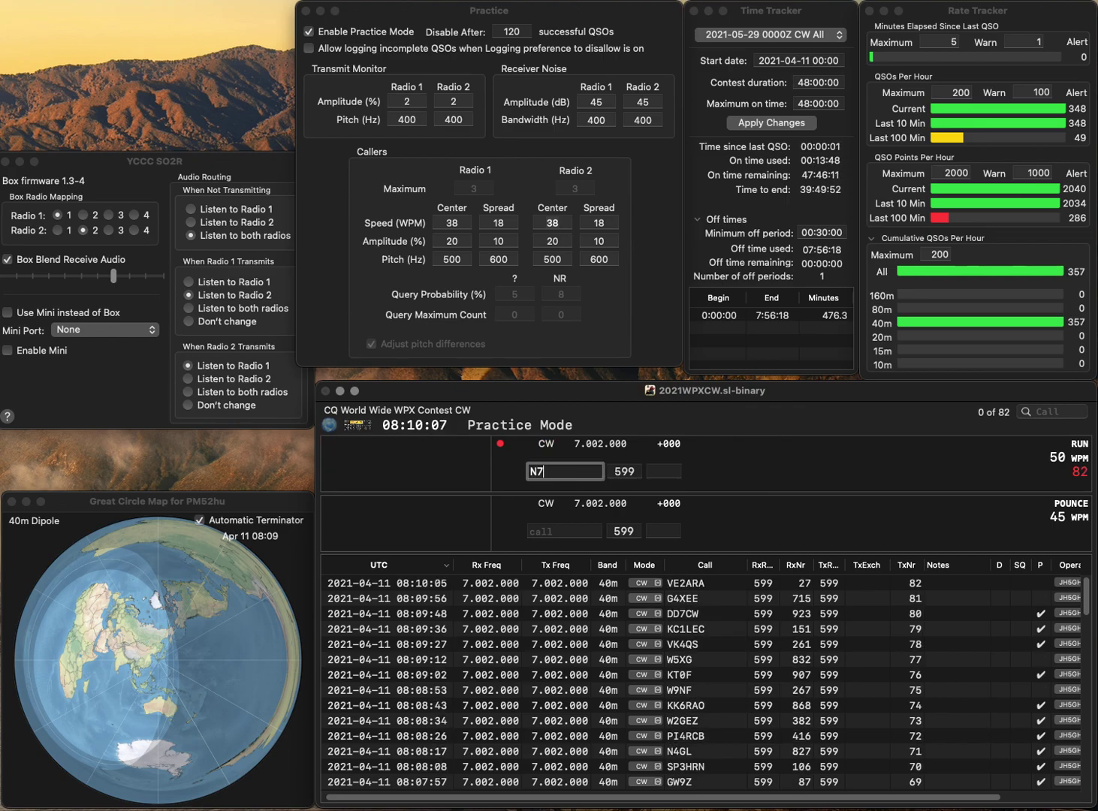
key(Return)
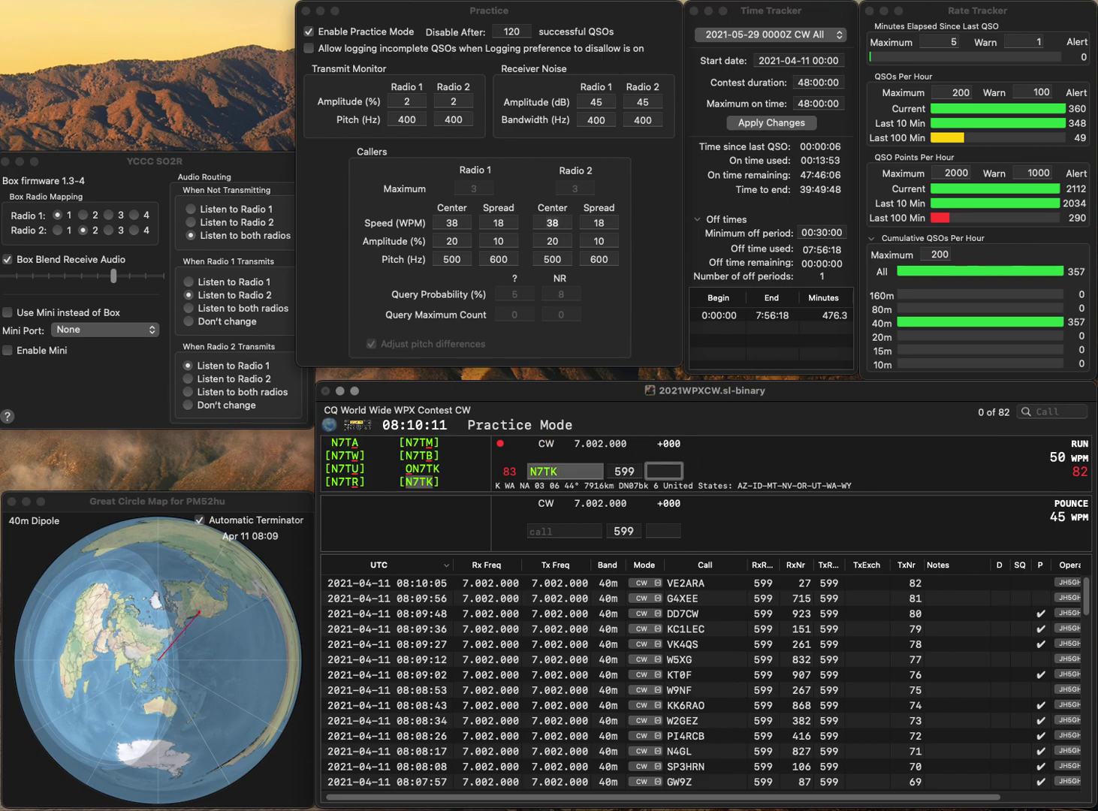
text(44)
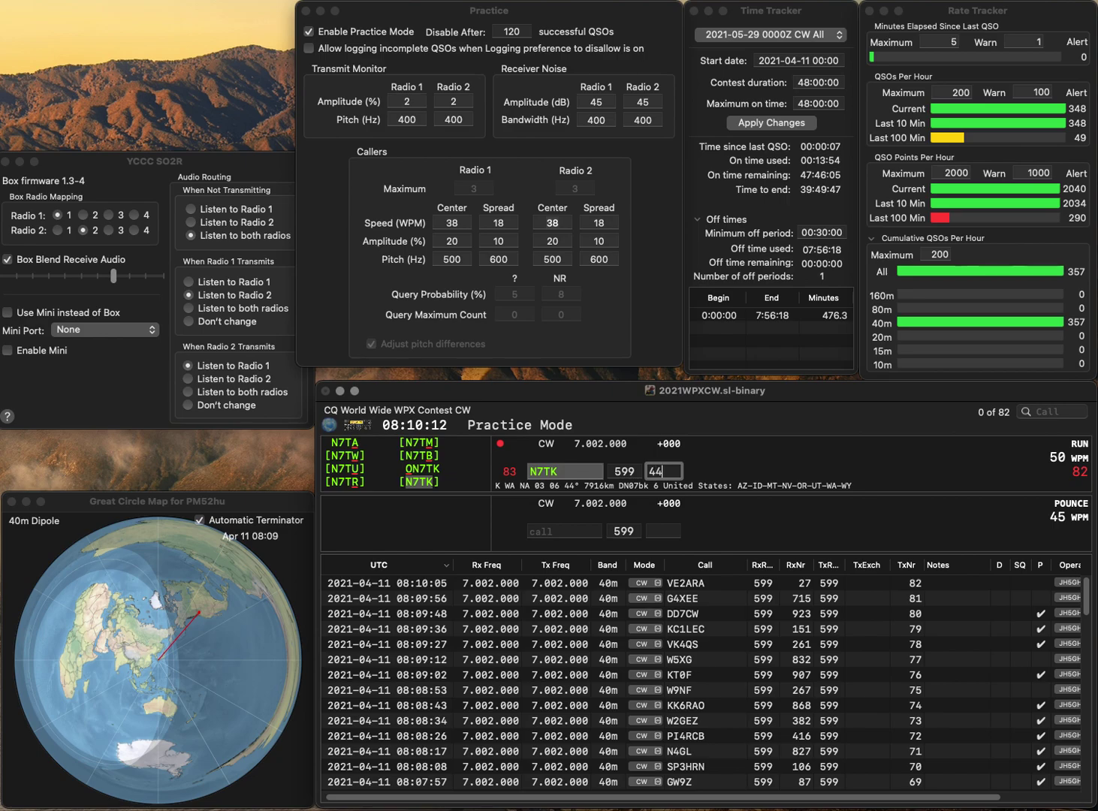
key(Return)
Enter the caller as VE1RAC on the run radio and log the contact with received number 819
text(VE1RAC)
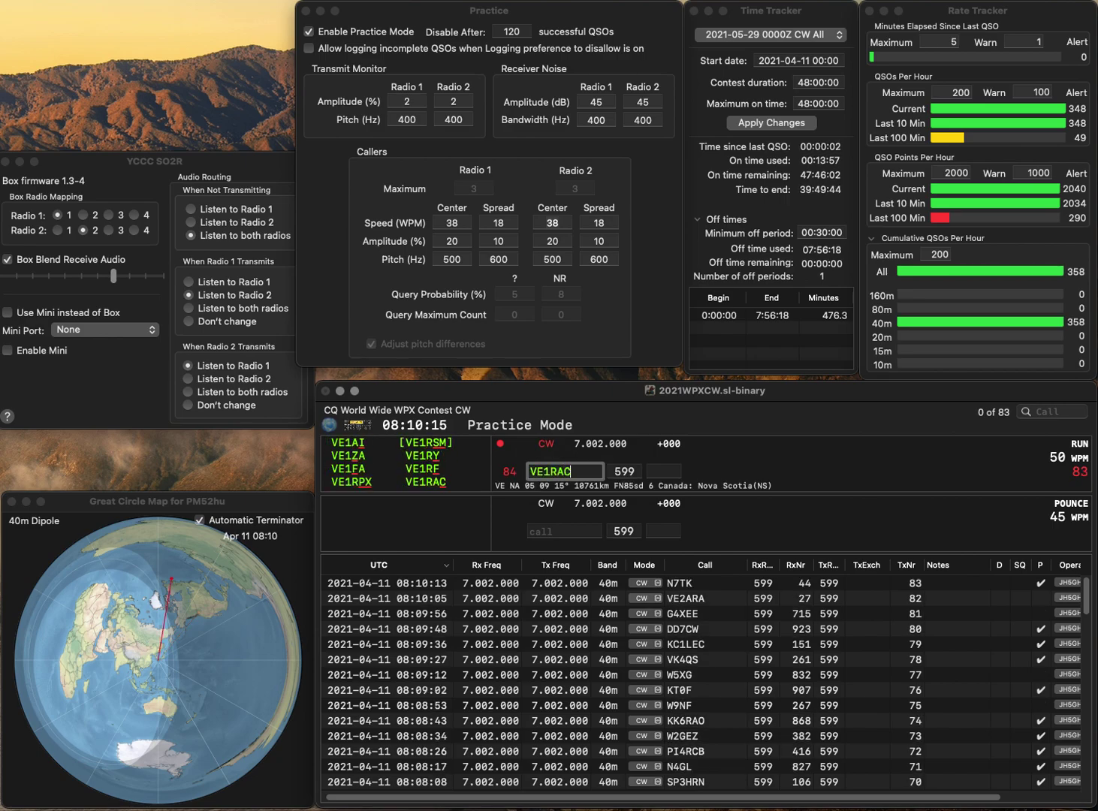
key(Return)
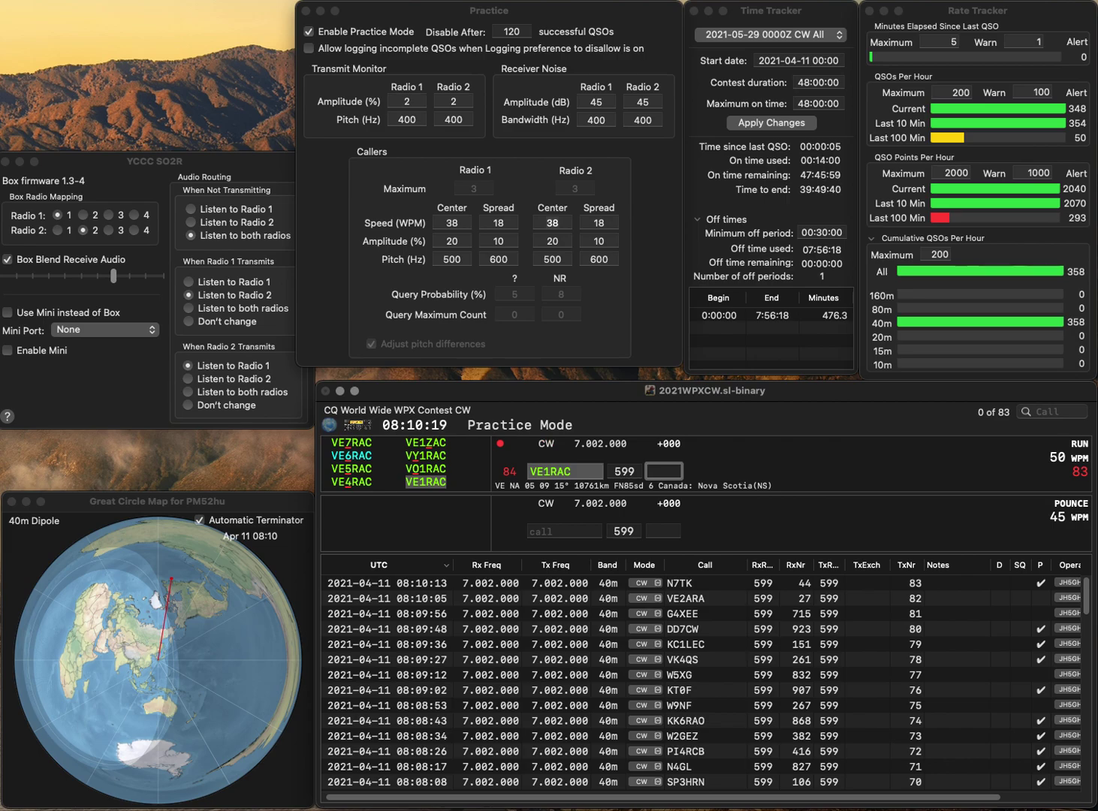
text(819)
key(Return)
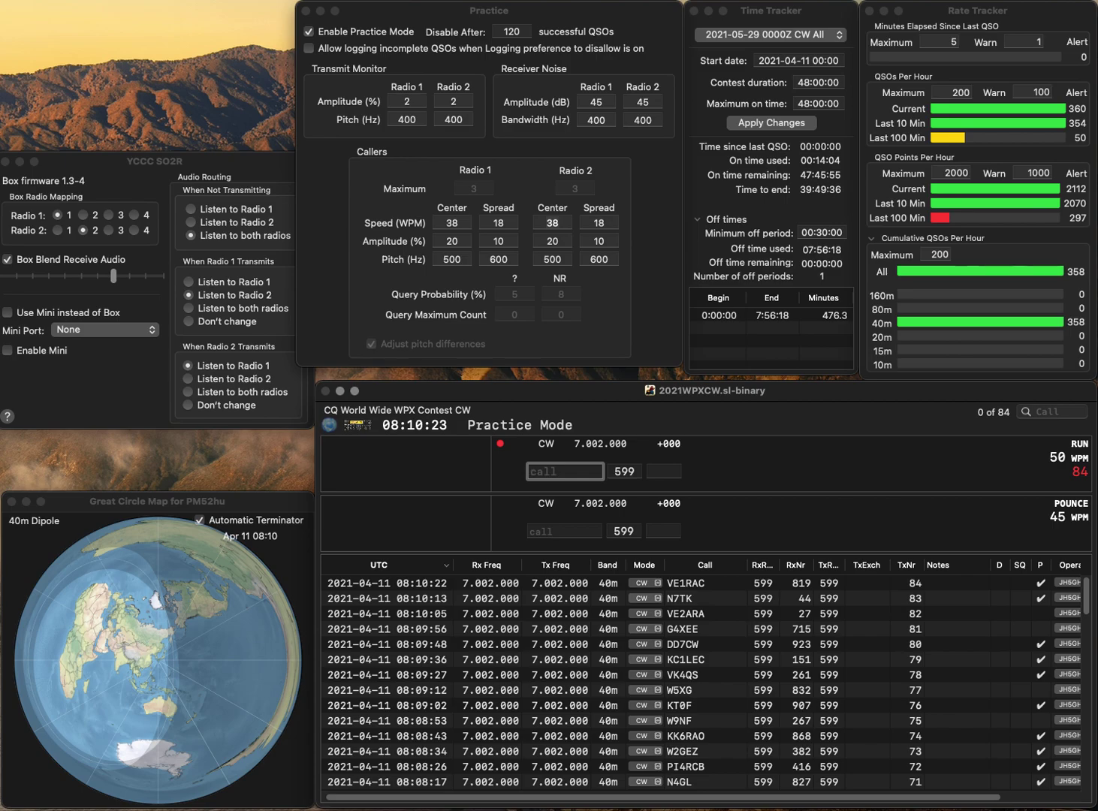
text(OD5OJ)
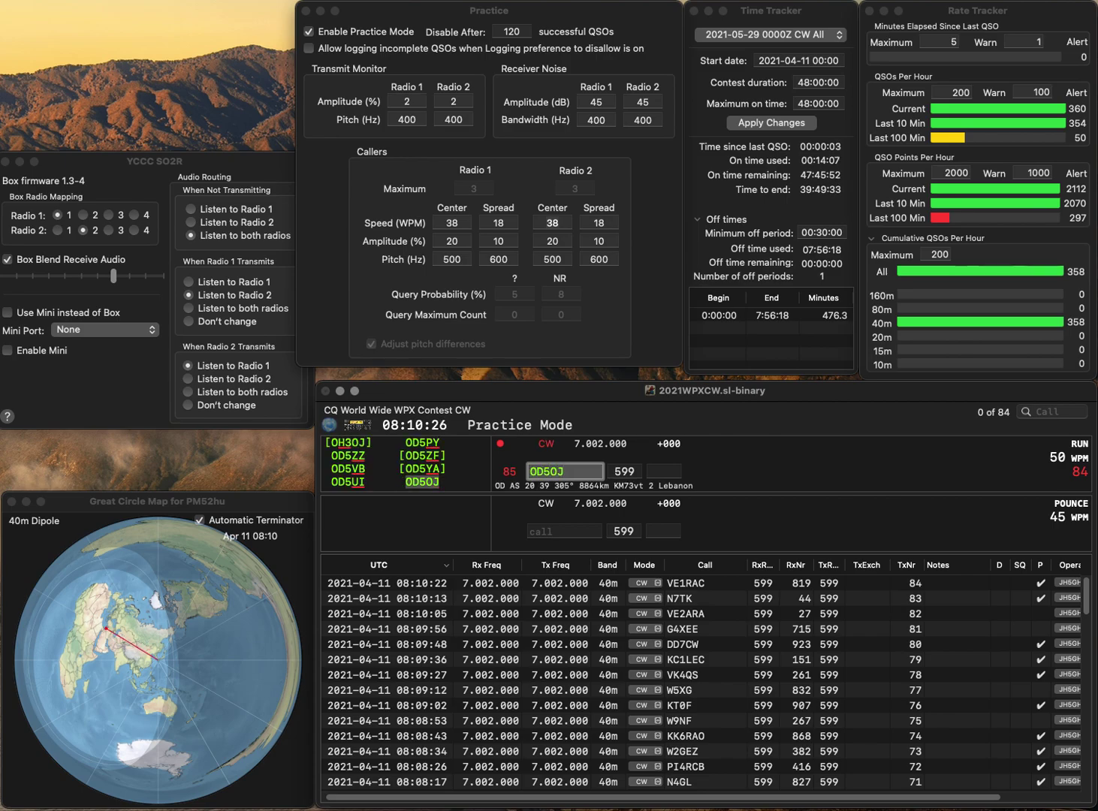
key(Return)
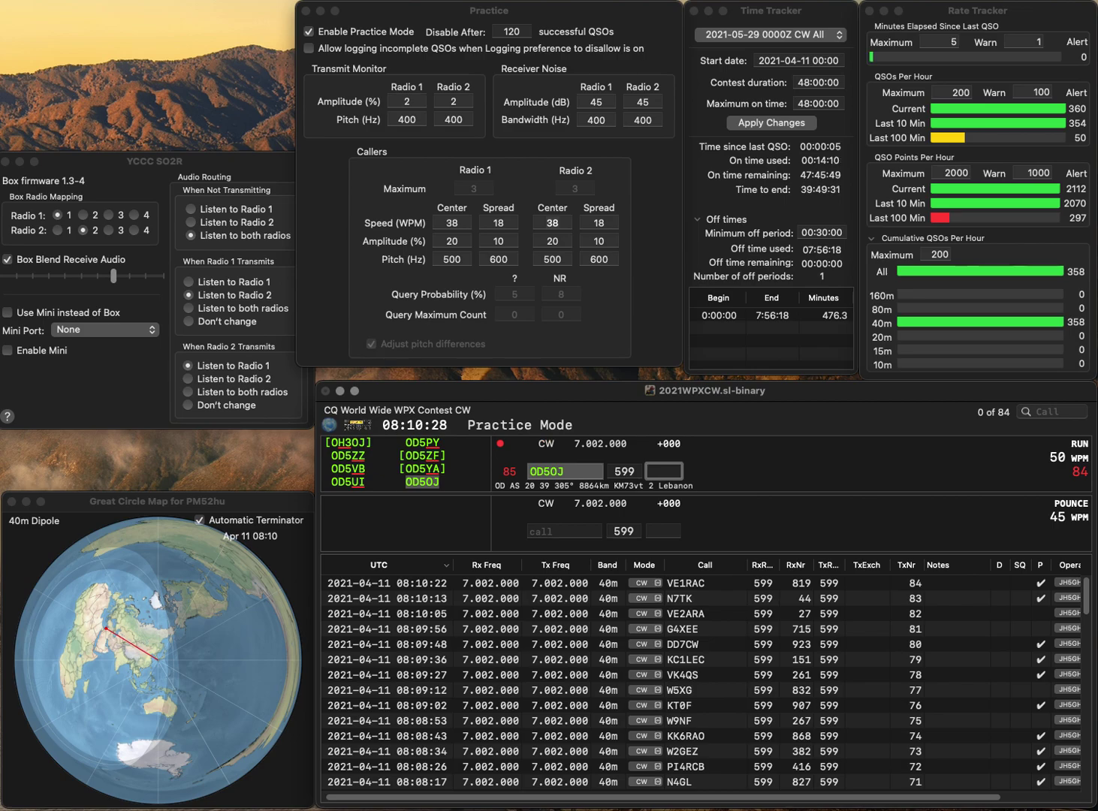
text(188)
key(Return)
Enter the caller as PA9S on the run radio and log the contact with received number 984
text(PA9S)
key(Return)
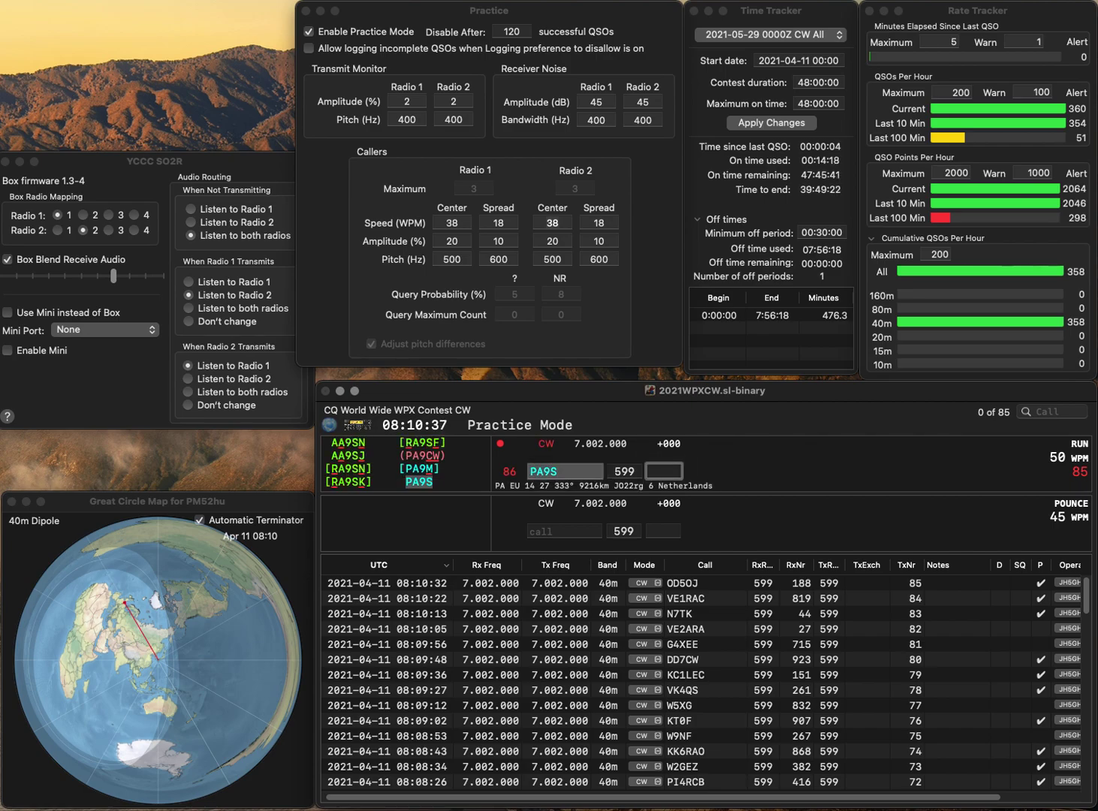
text(984)
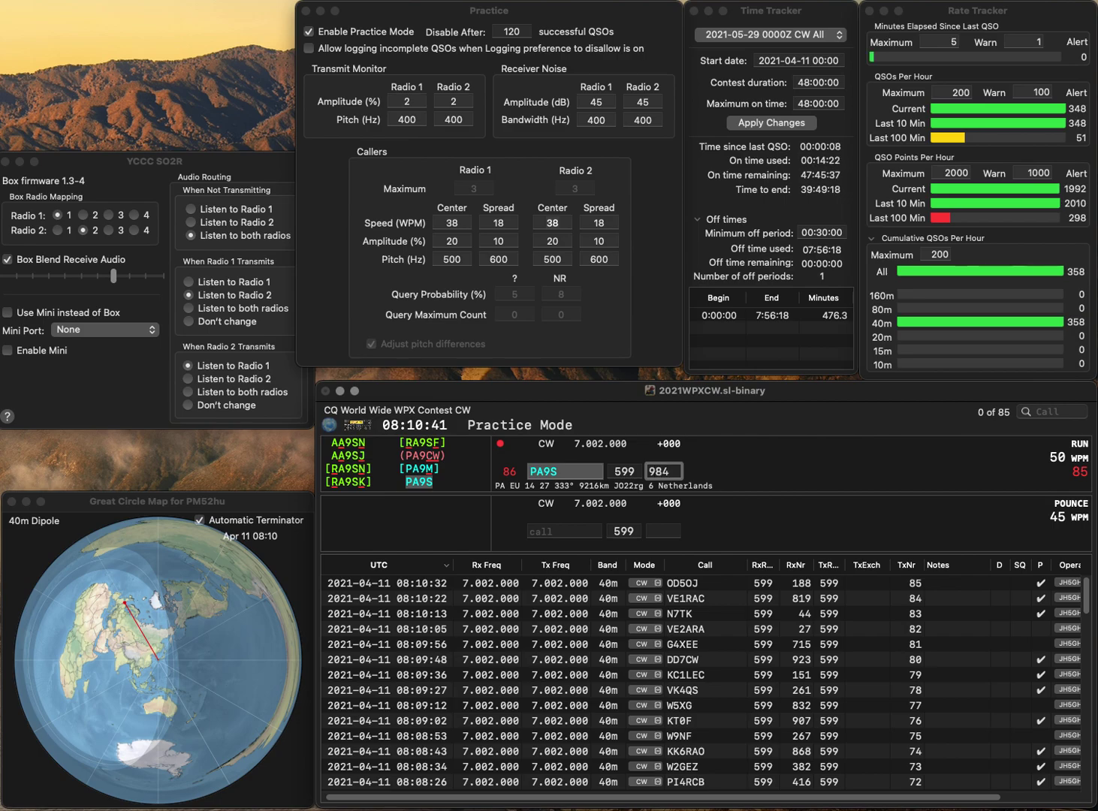
key(Return)
text(W4NVC)
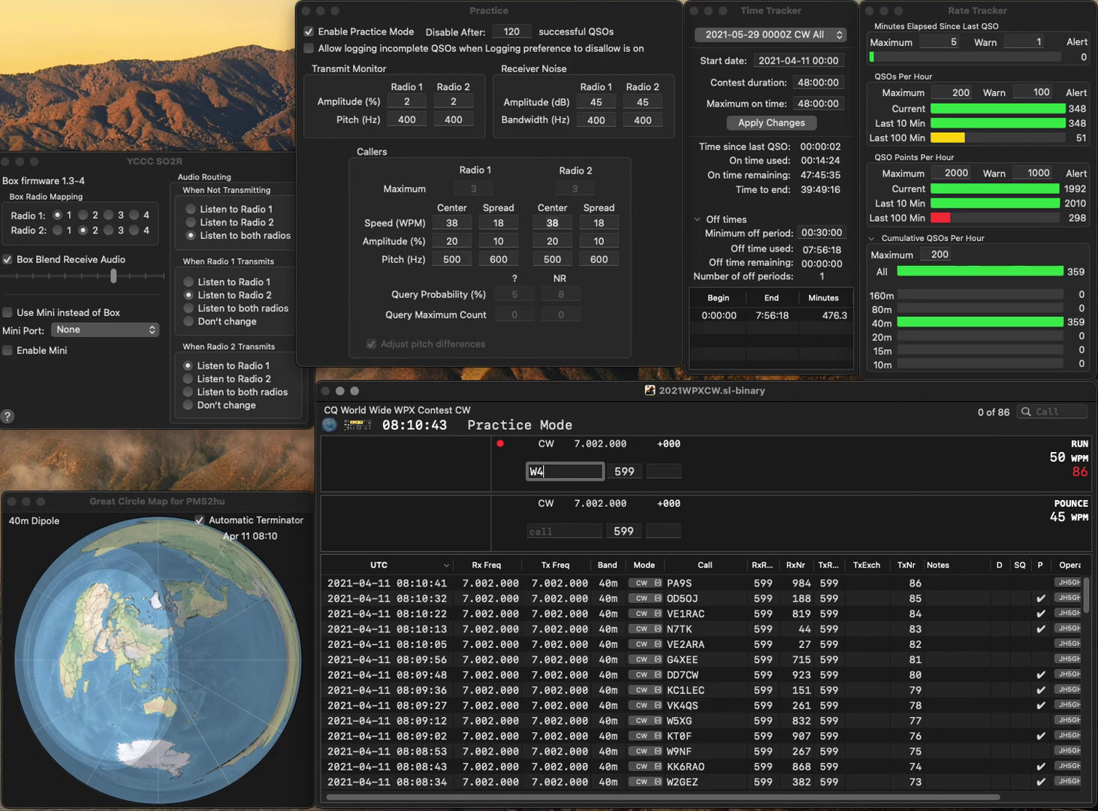
key(Return)
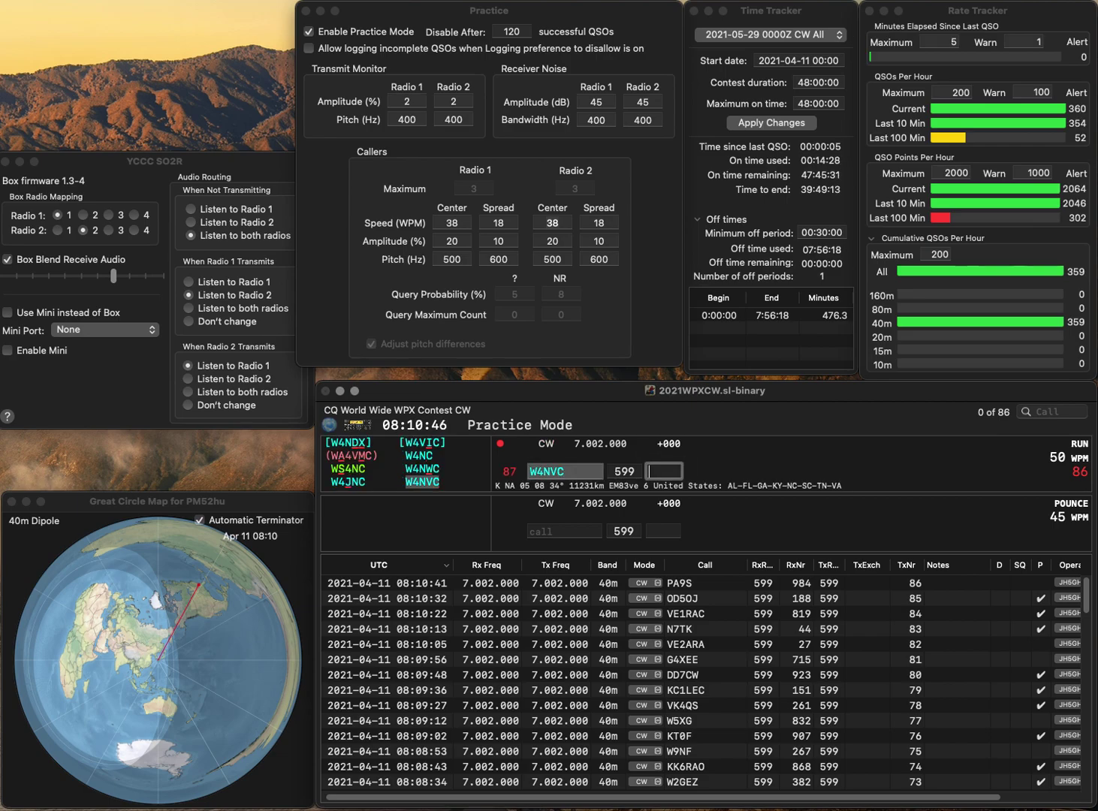
text(710)
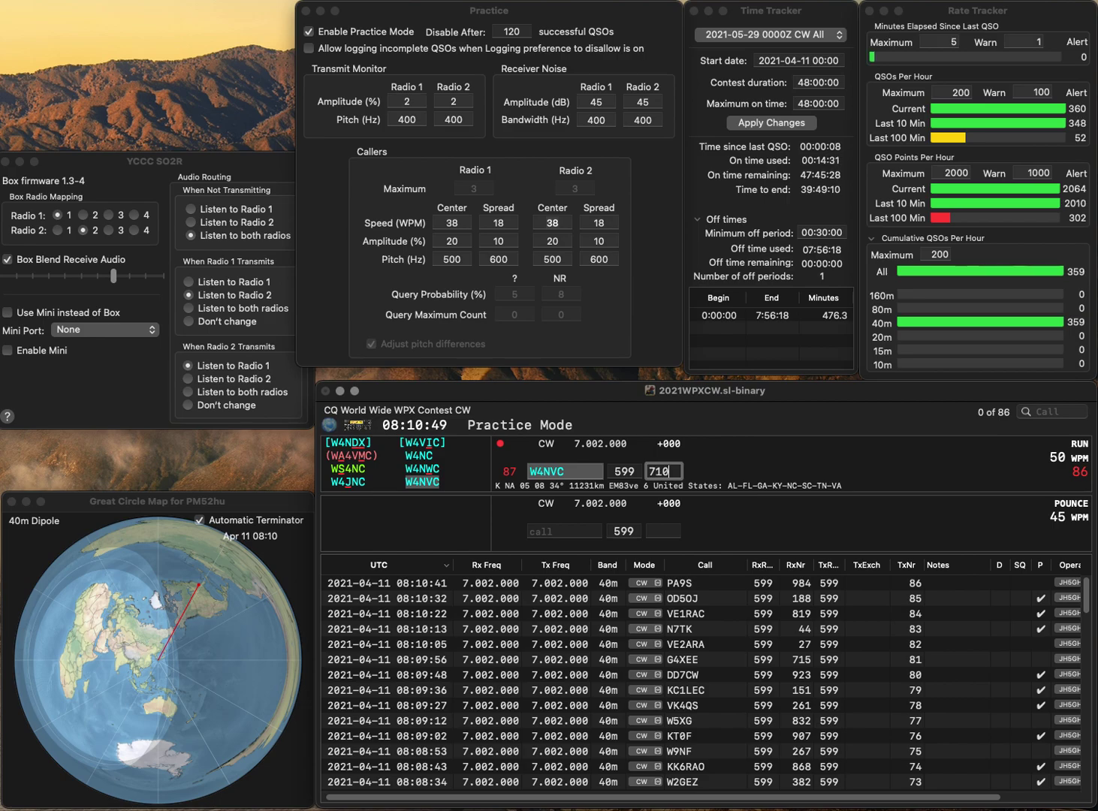
key(Return)
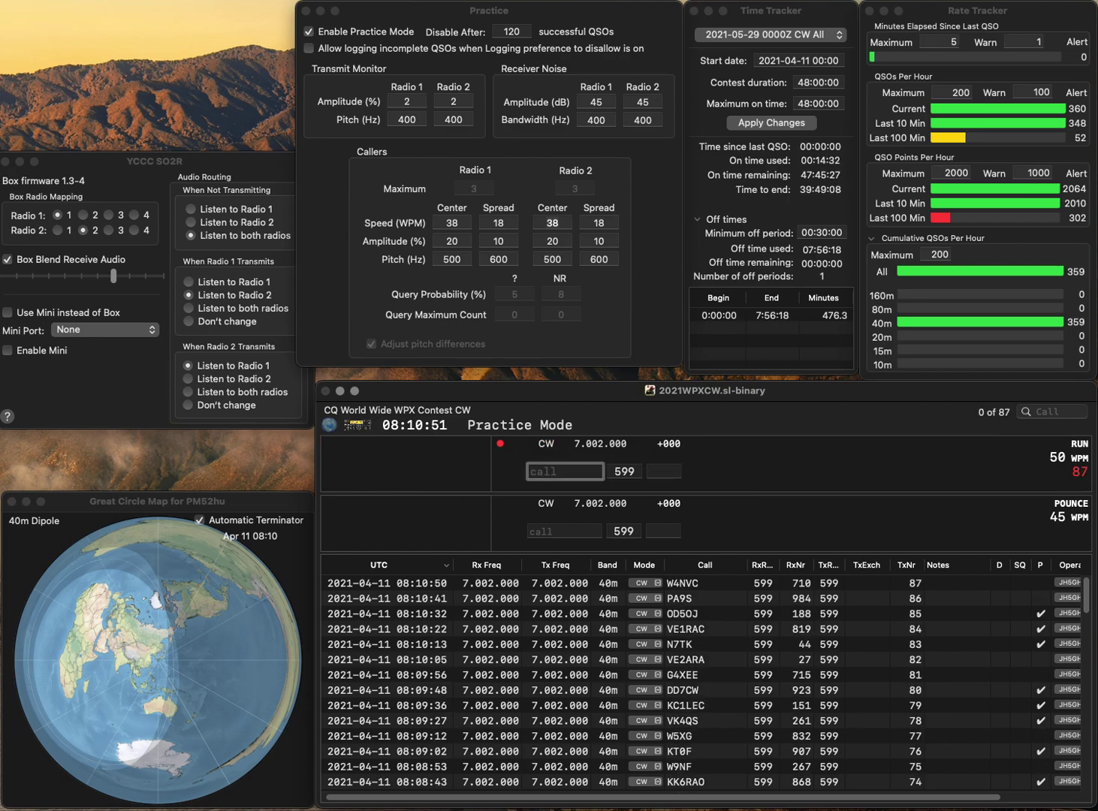
text(G3A)
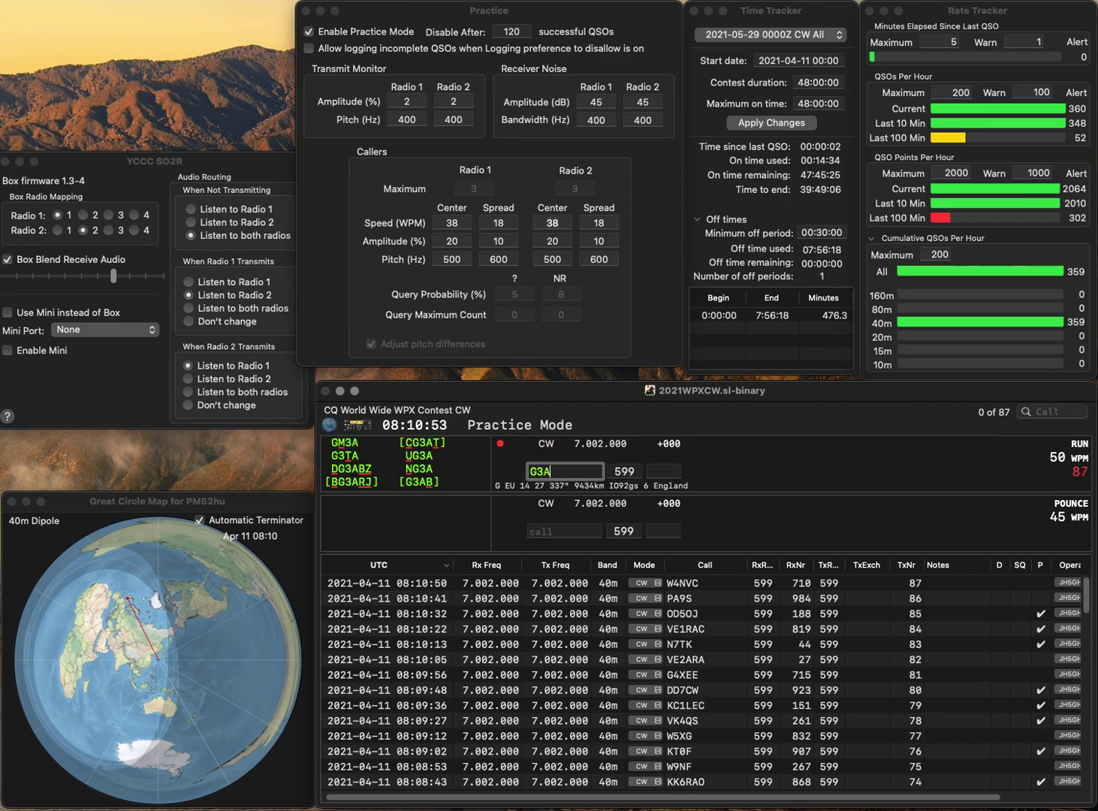
text(Z)
key(Delete)
text(3)
key(Return)
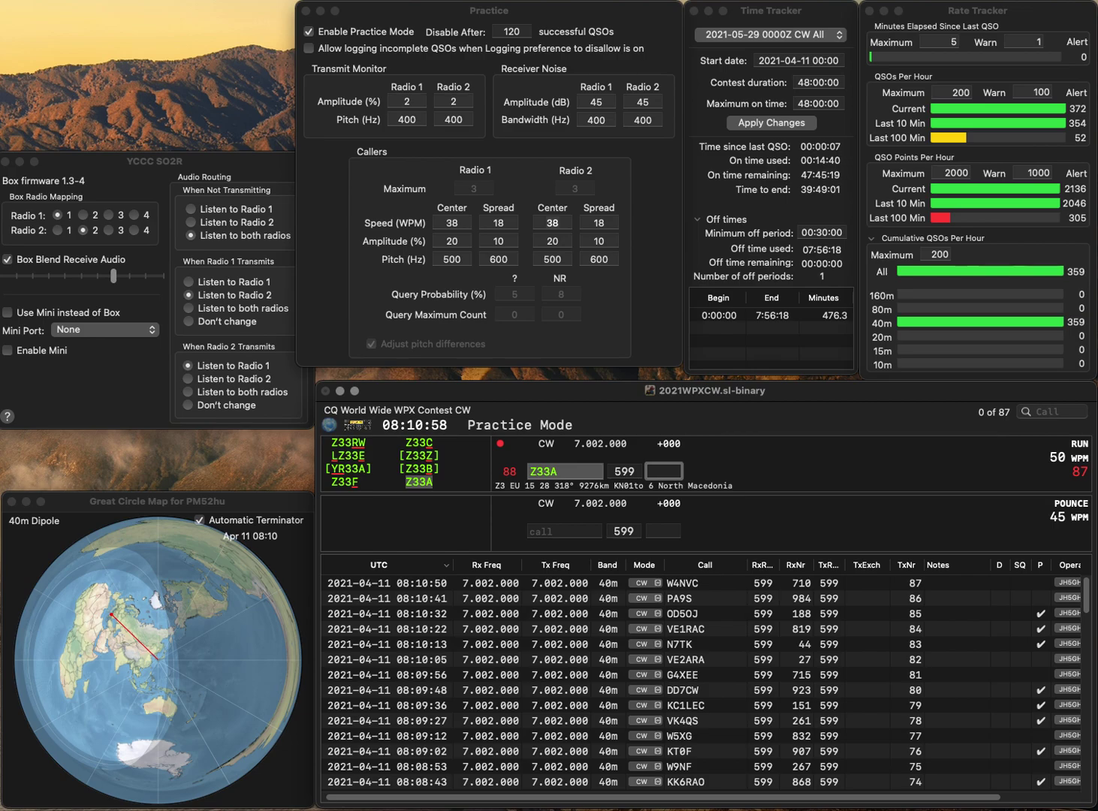
text(6)
key(Return)
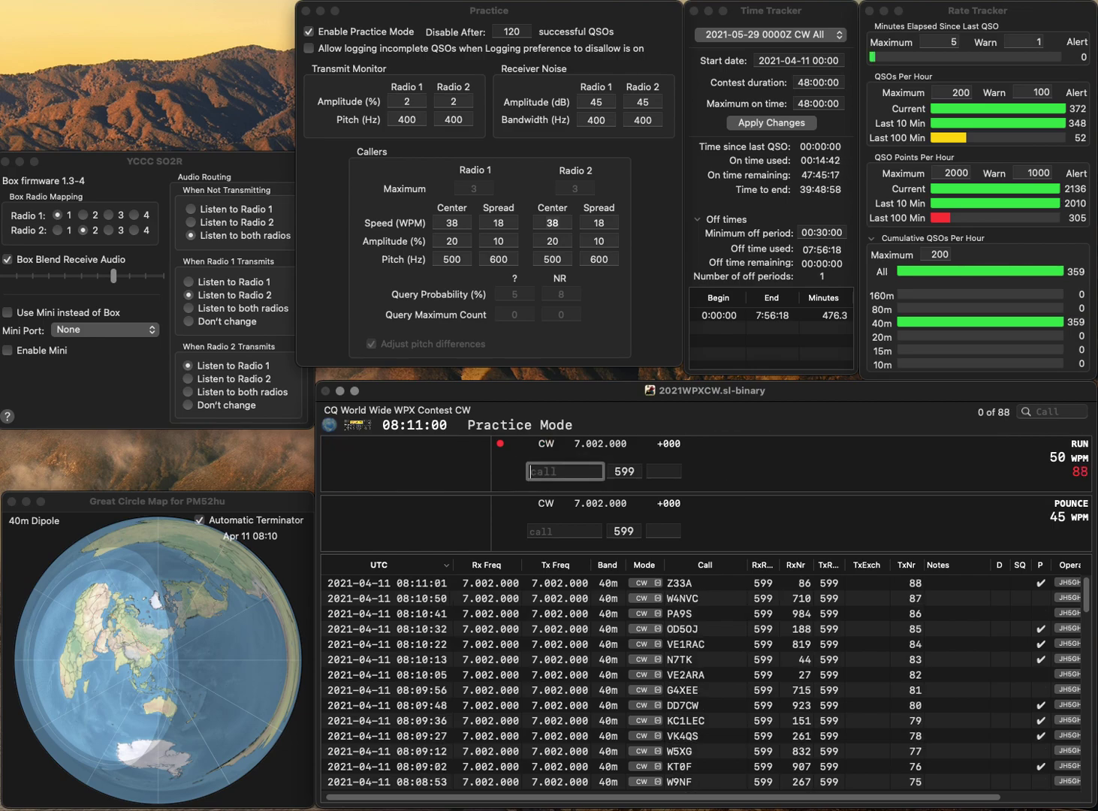
text(UT0CK)
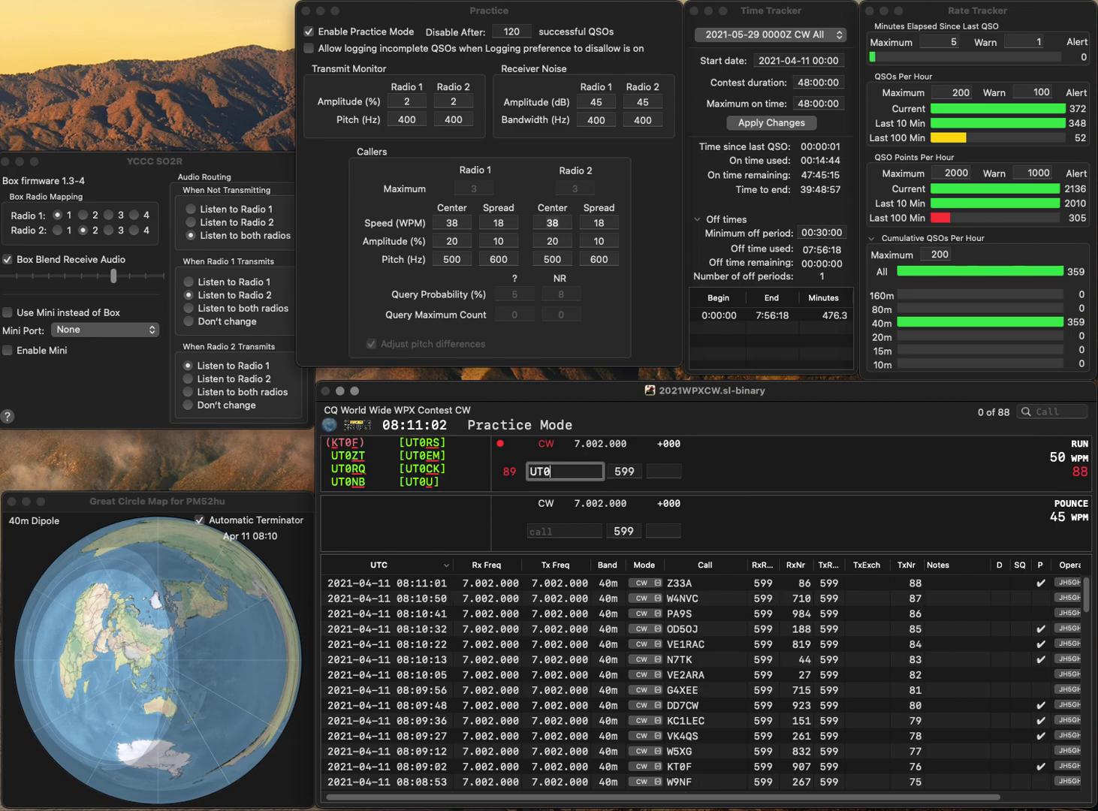
key(Return)
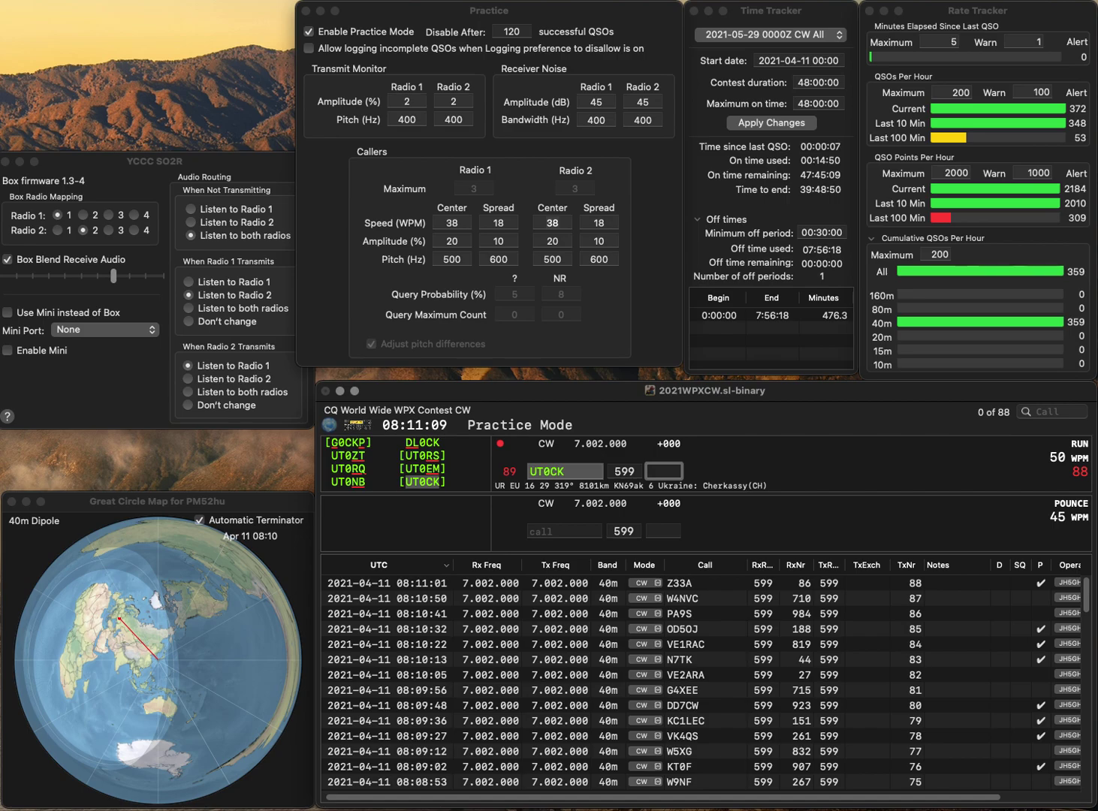
text(21-04-1)
key(Return)
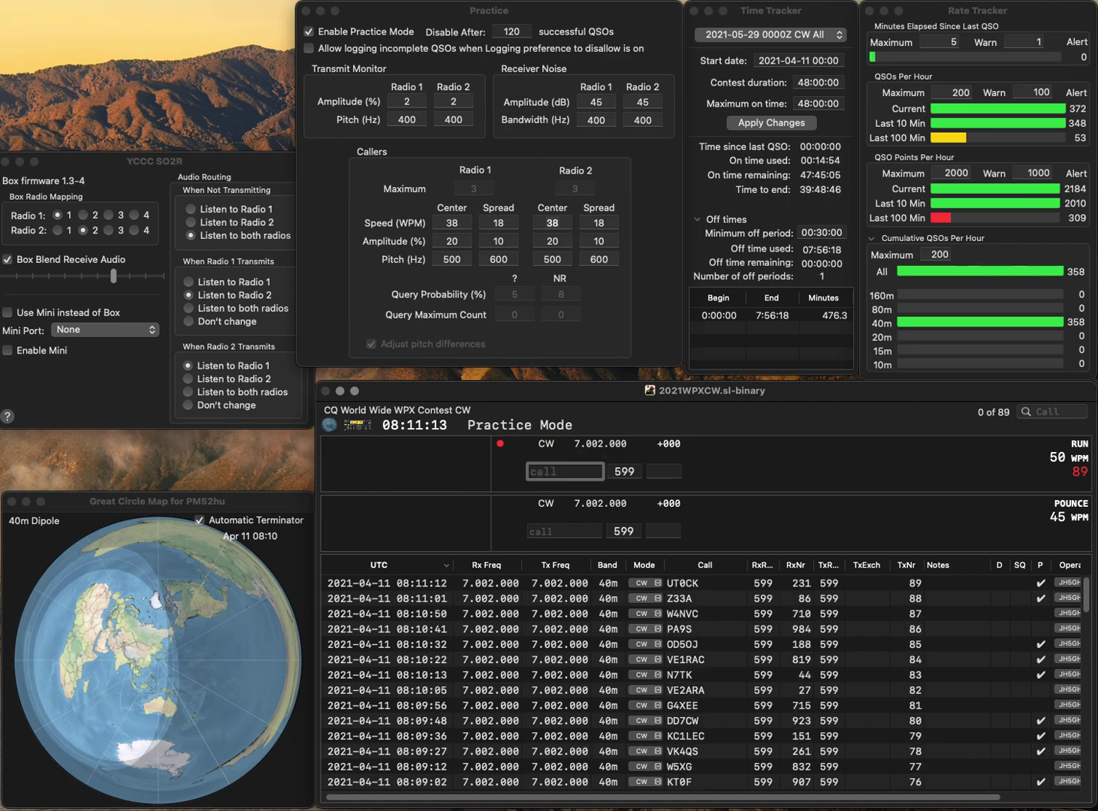
text(VE5ZX)
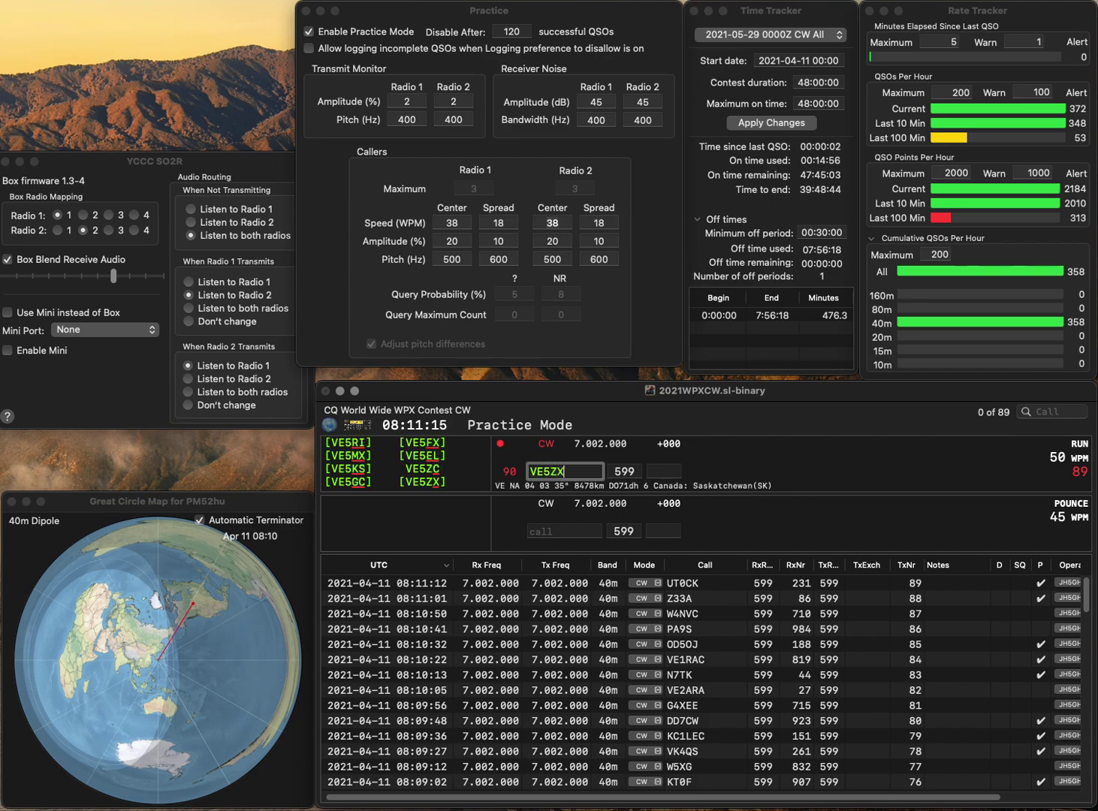
key(Return)
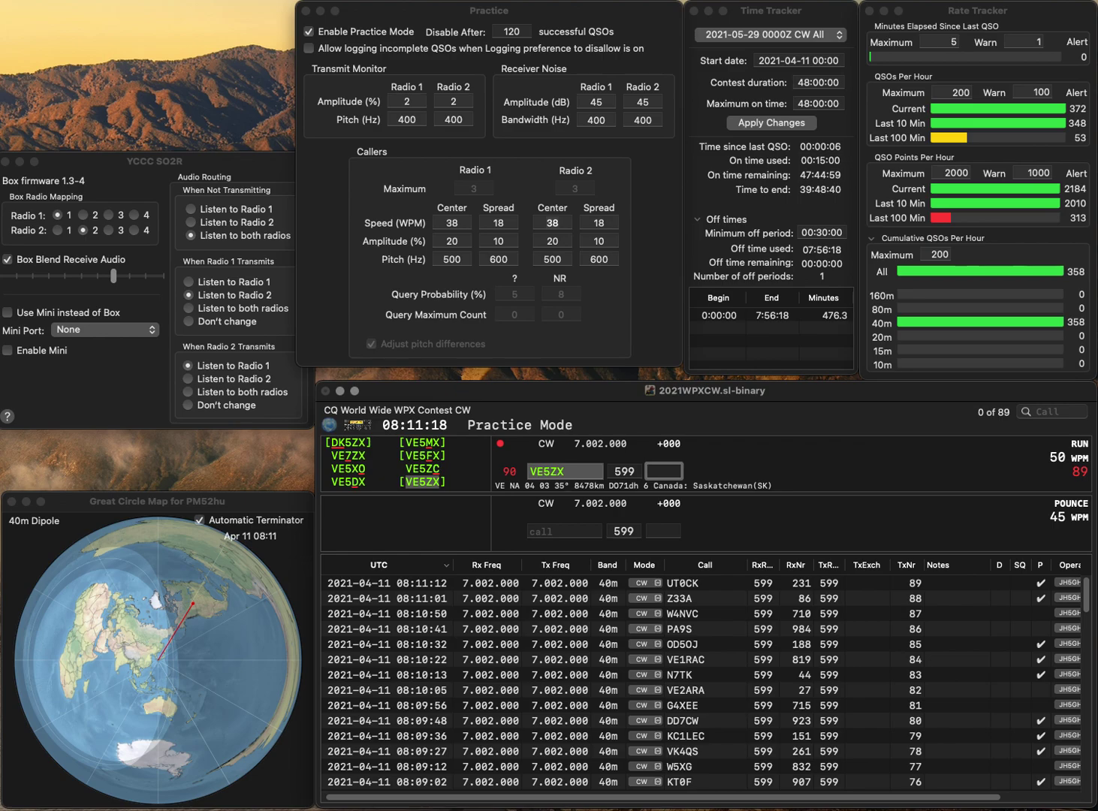
text(433)
key(Return)
text(N)
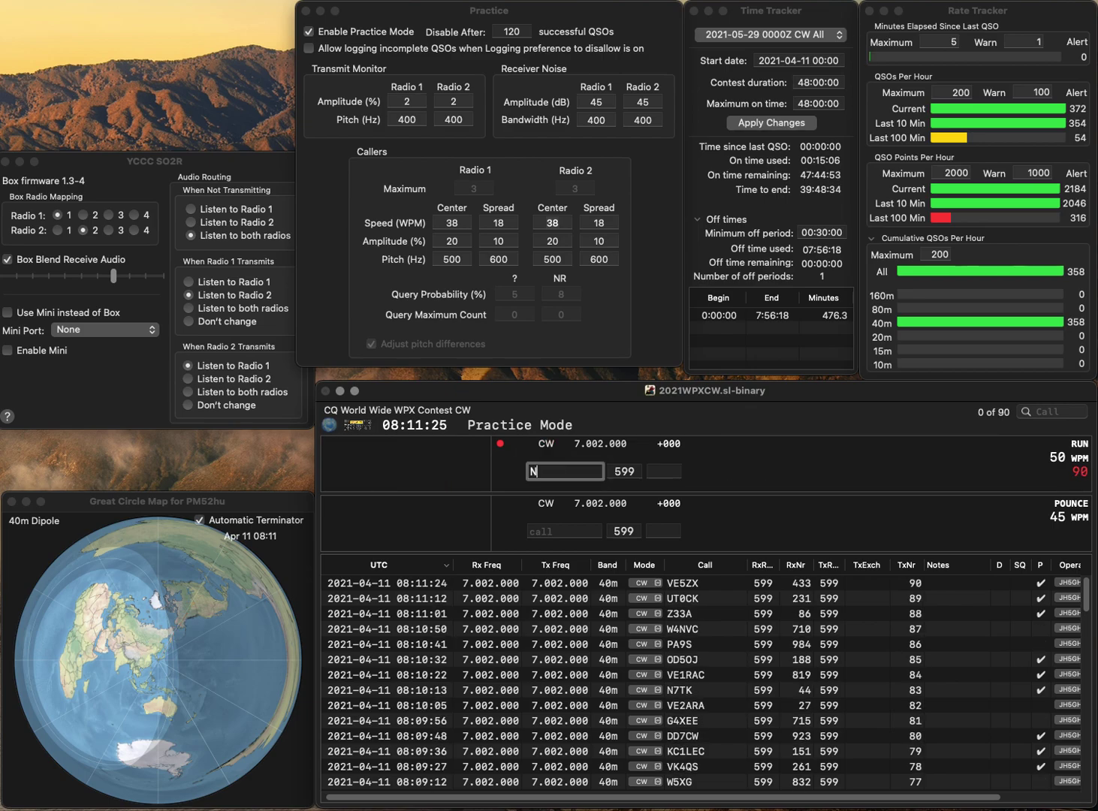
text(7YA)
key(Return)
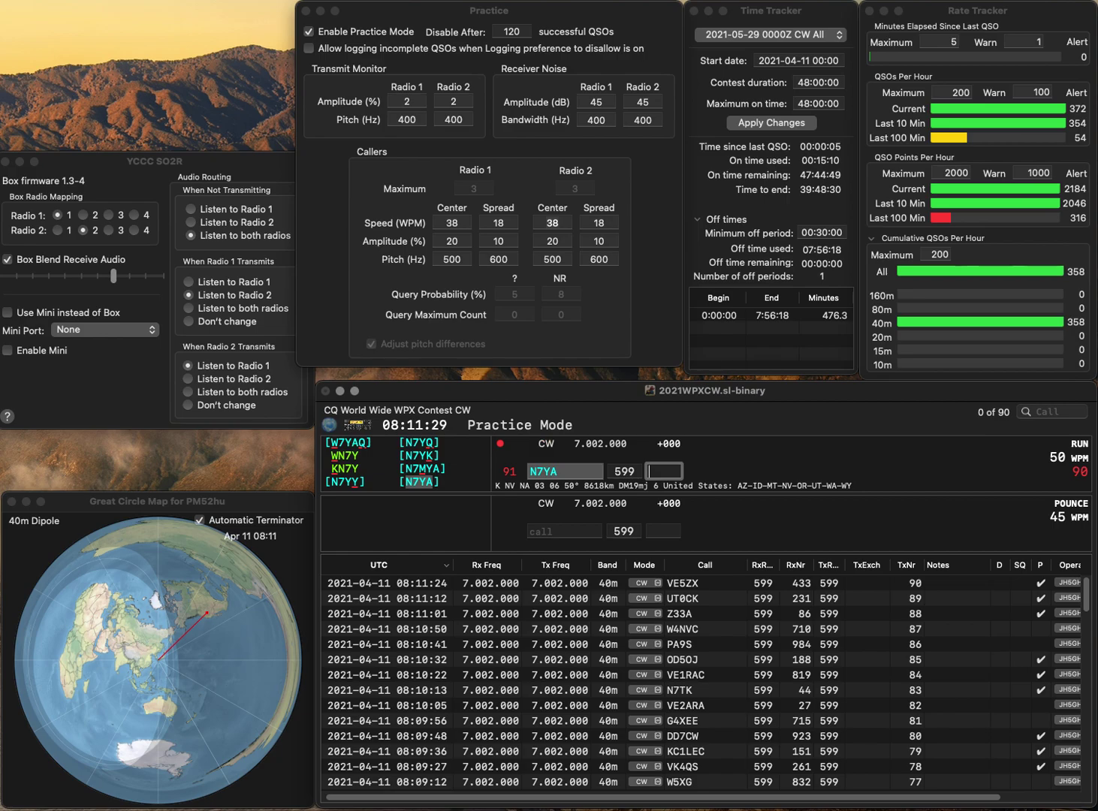
key(shift+Tab)
text(N8YA)
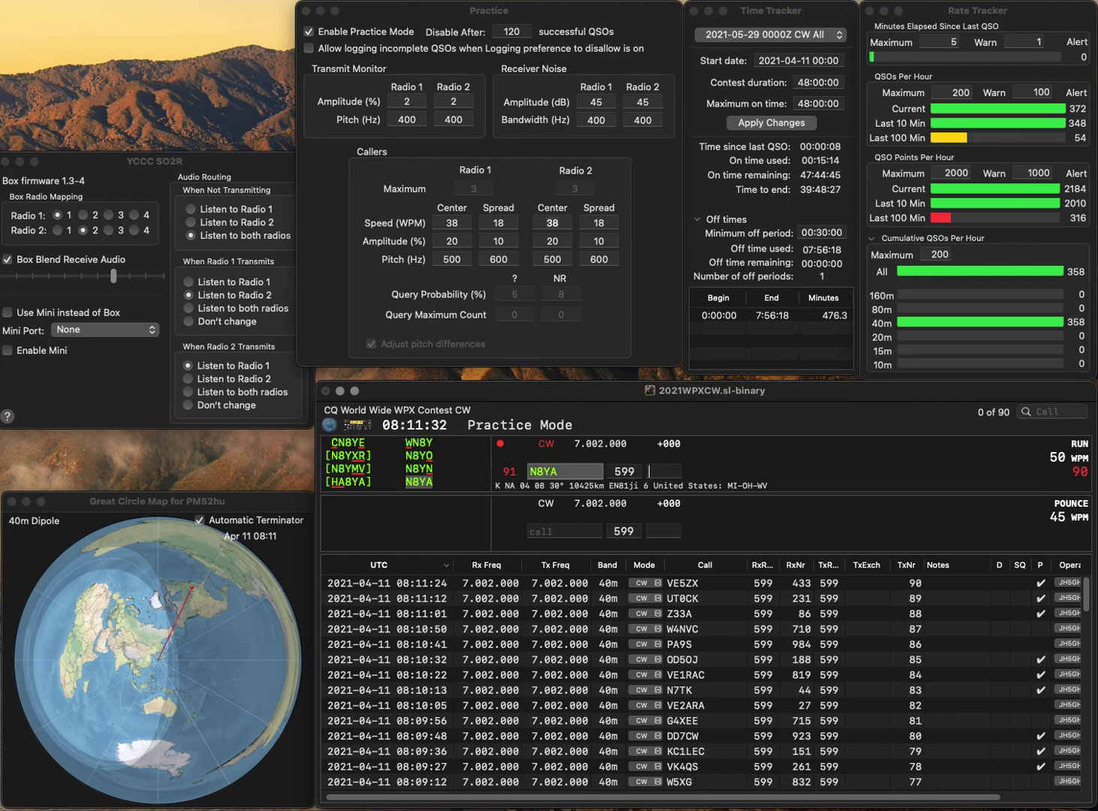
key(Tab)
key(shift+Tab)
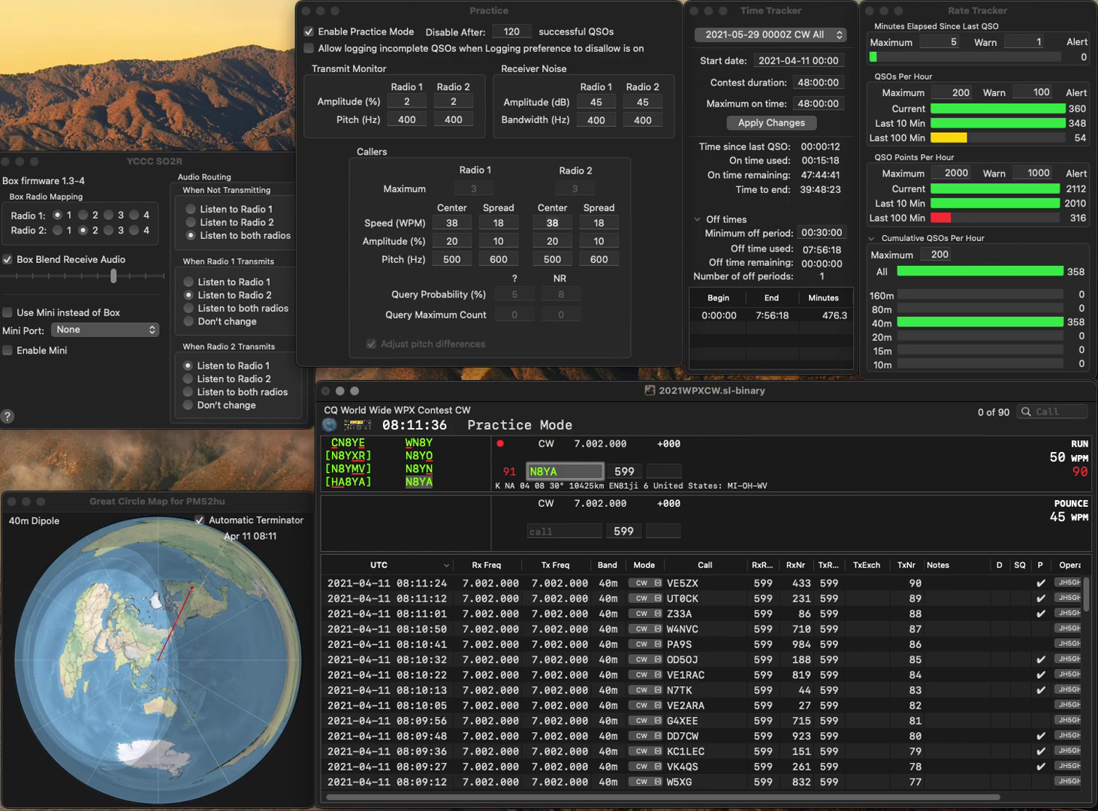
key(Tab)
text(81)
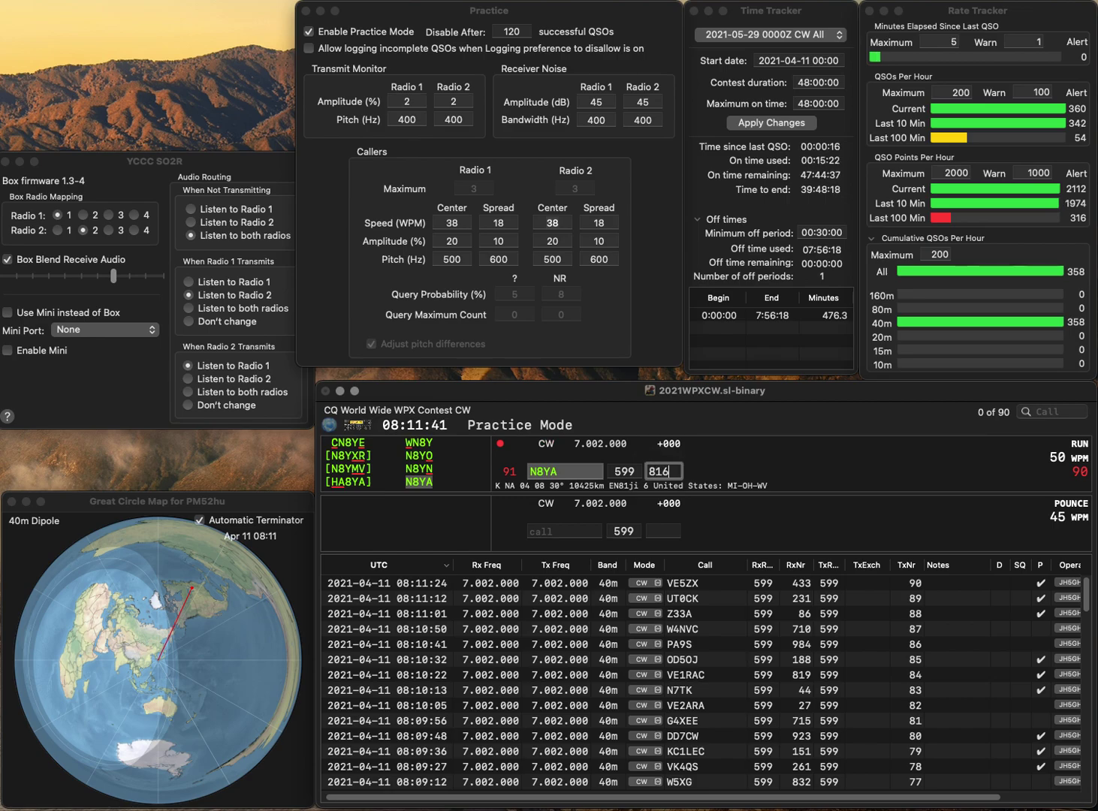
key(Return)
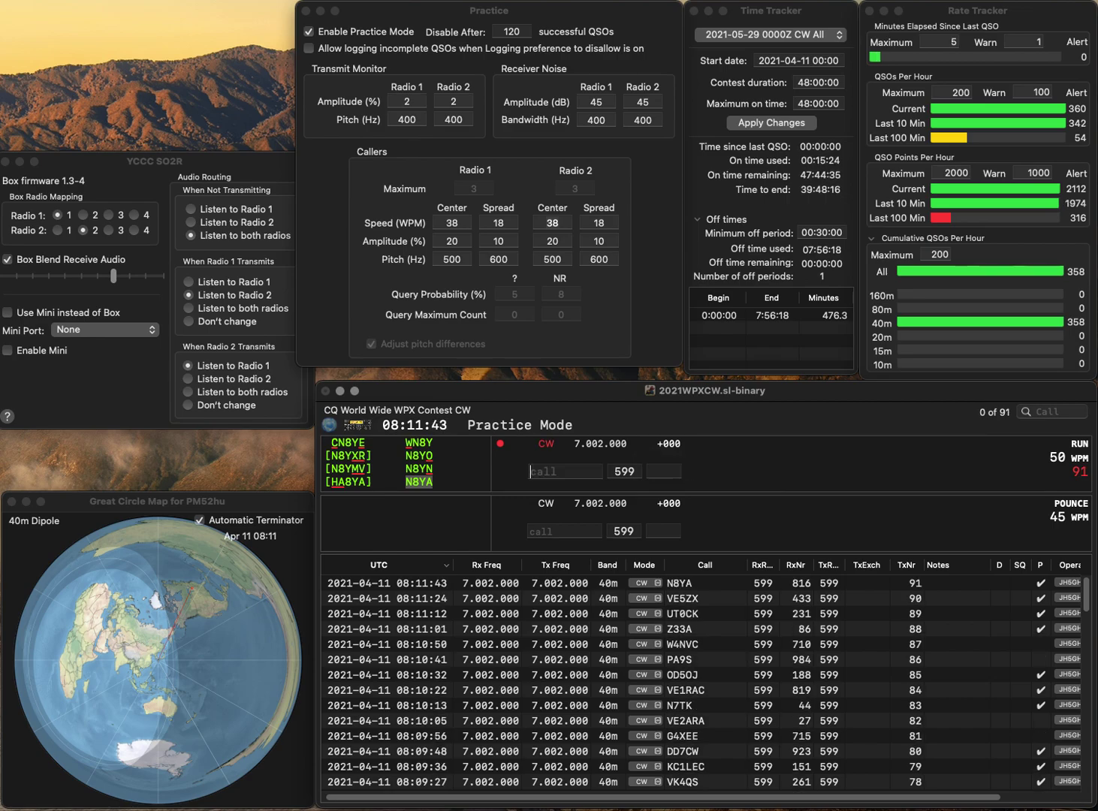
Enter the partly copied caller as HI5RS on the run radio
text(HISR)
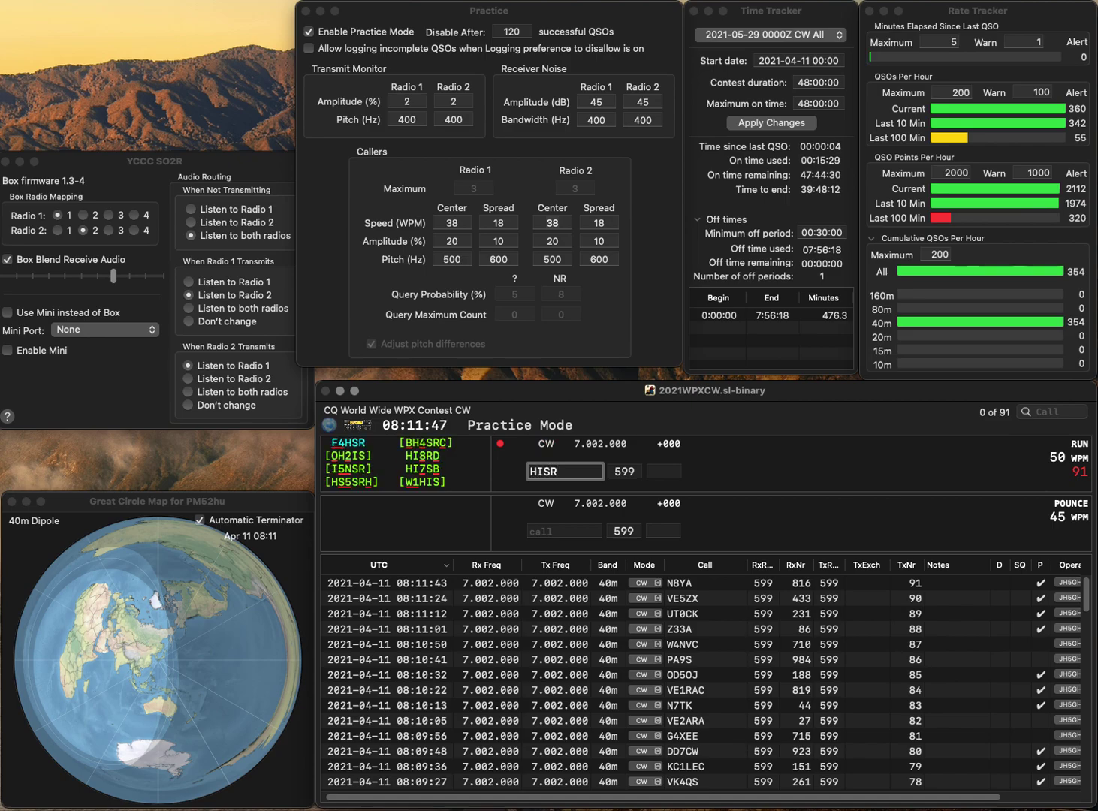
text(5R)
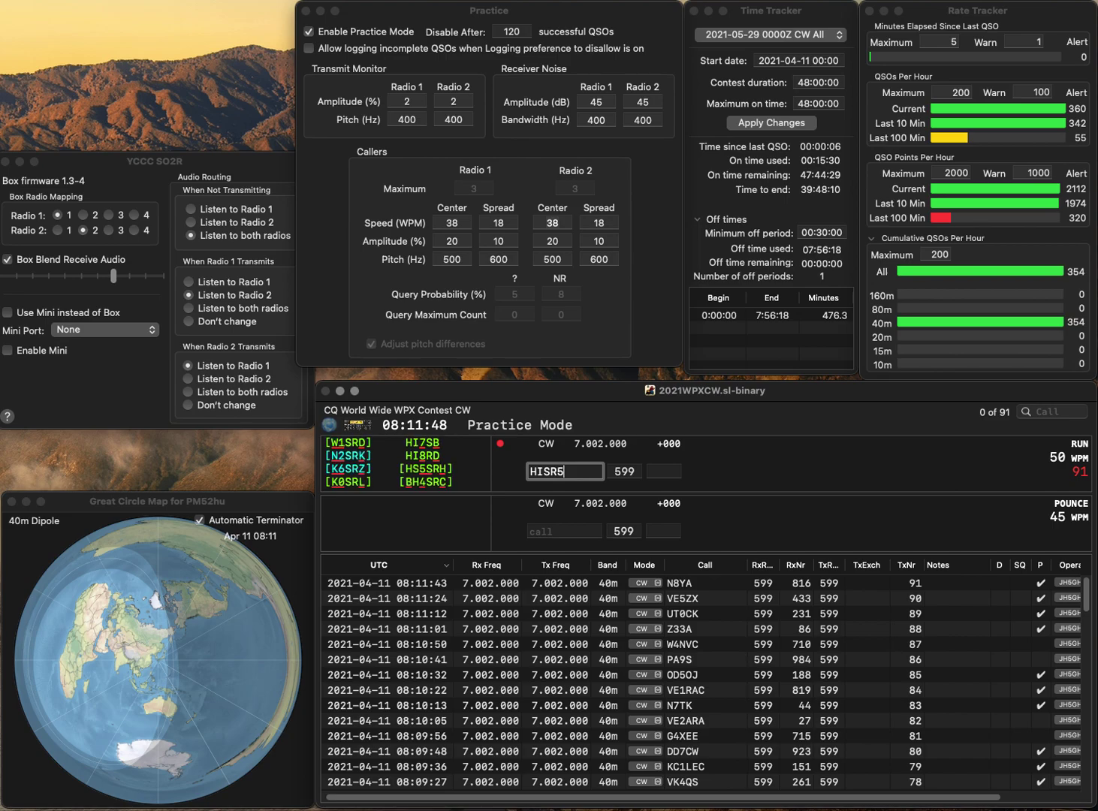
key(BackSpace)
key(BackSpace)
text(S)
key(Left)
key(Left)
key(Left)
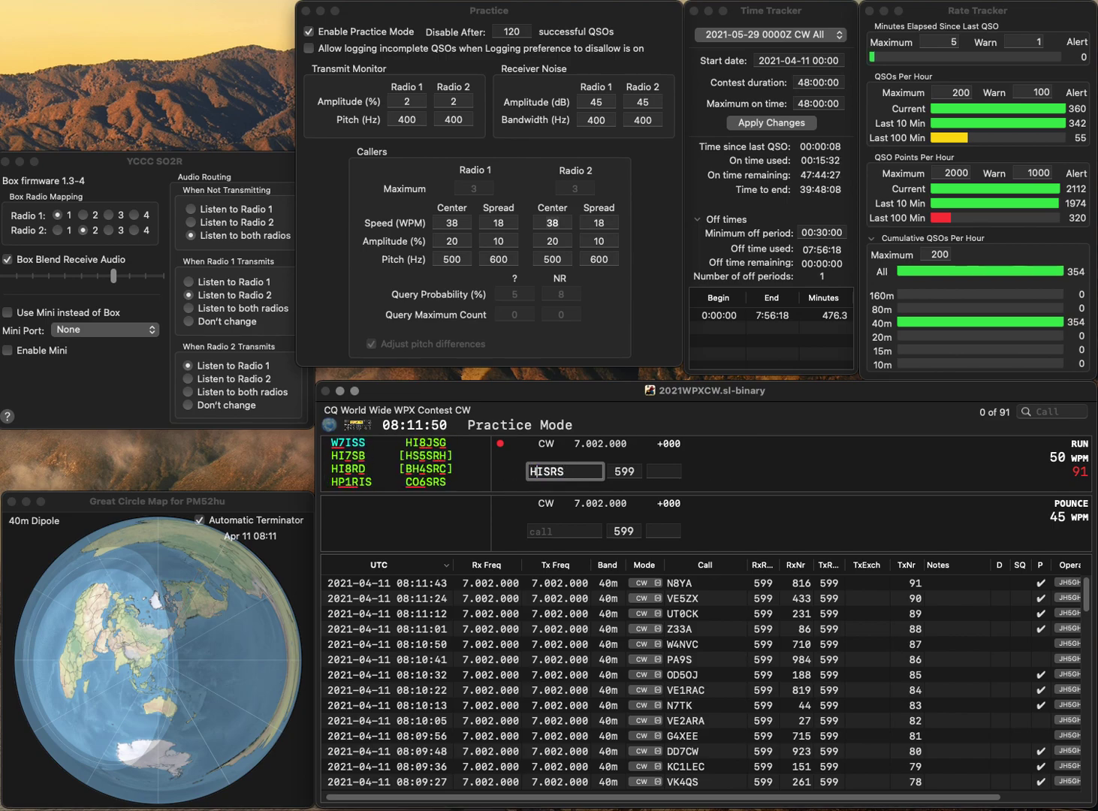
key(Delete)
text(5)
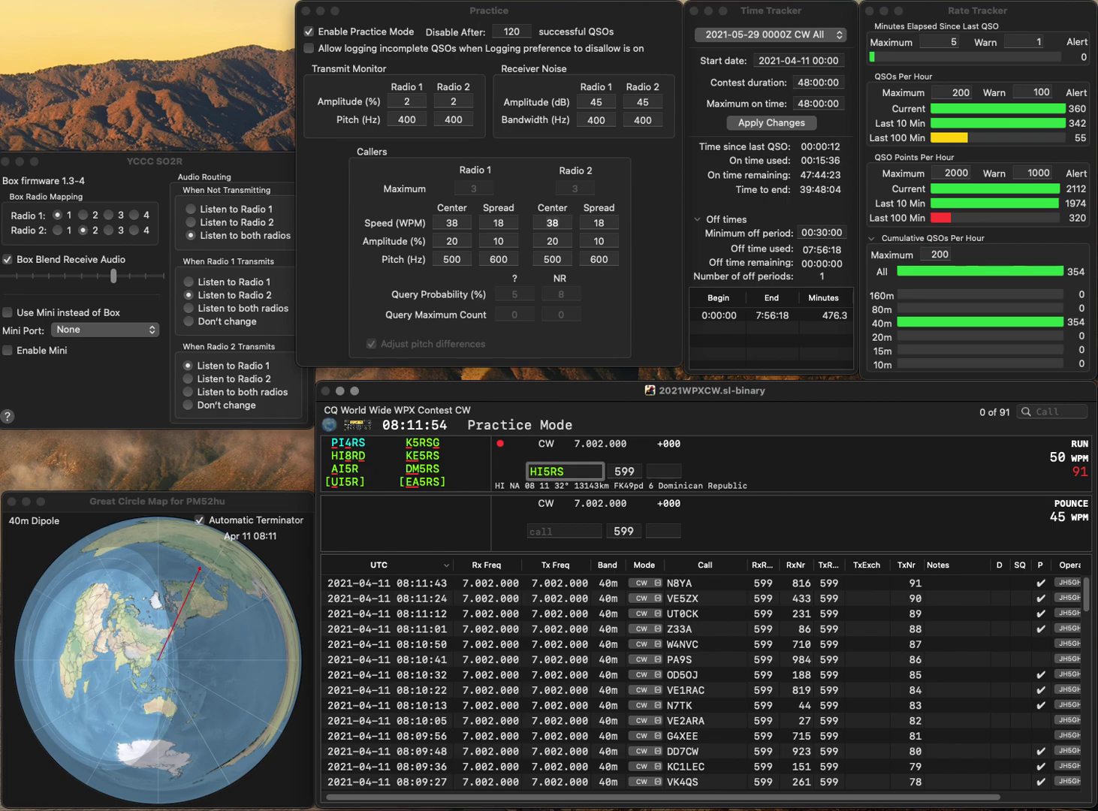
Correct the run radio's call to the HS5 prefix and change its suffix to RH
key(Left)
key(BackSpace)
text(S)
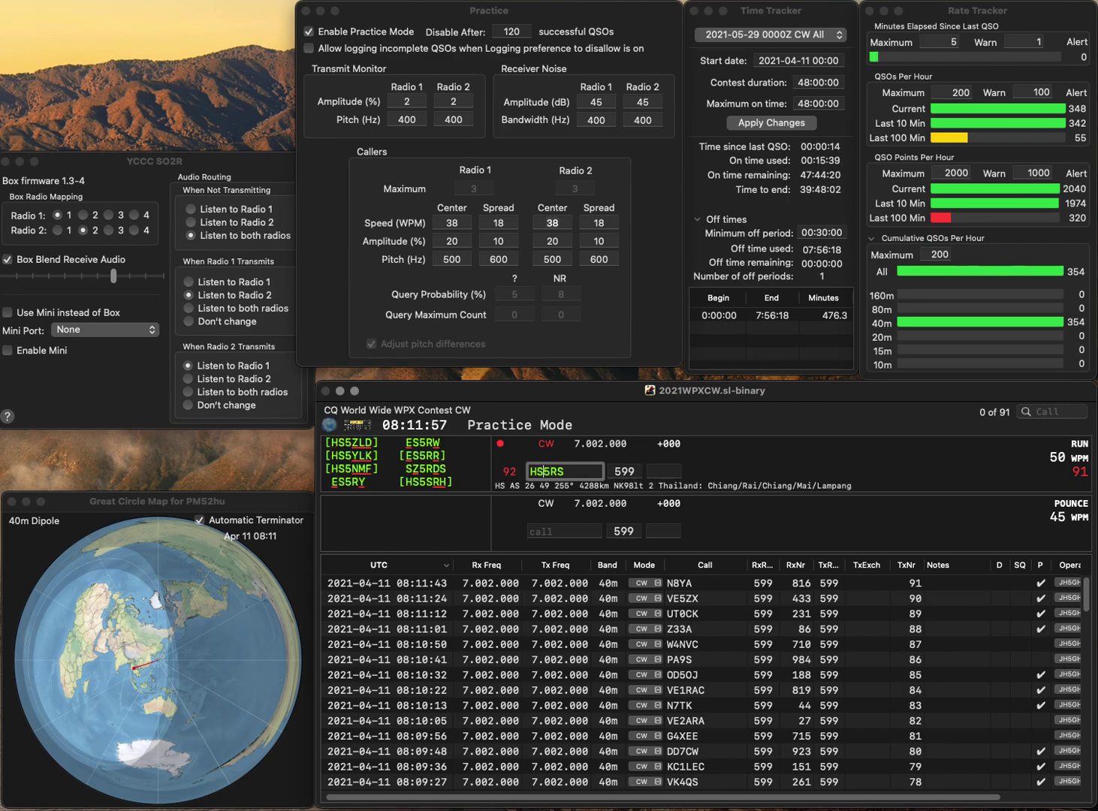
key(Right)
key(Right)
key(Right)
text(H)
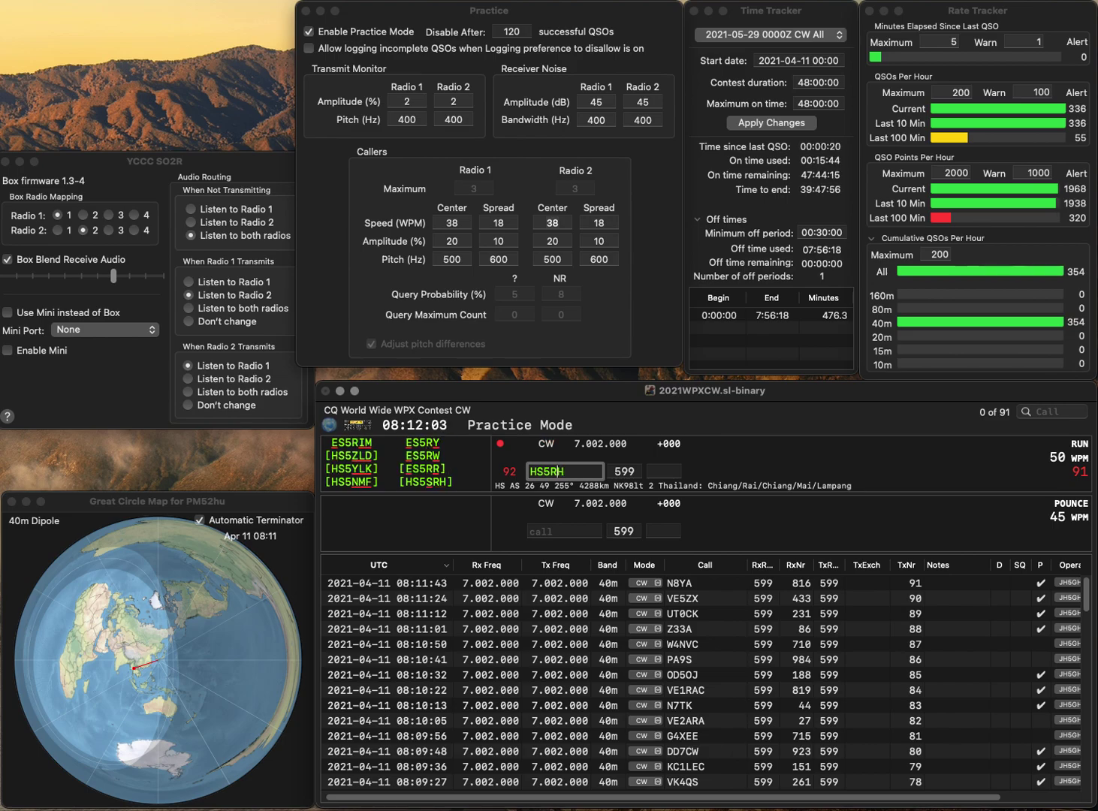
Correct the run radio's caller to HS5SRH and log the contact with received number 87
key(Left)
key(Left)
key(BackSpace)
key(Right)
text(R)
key(Return)
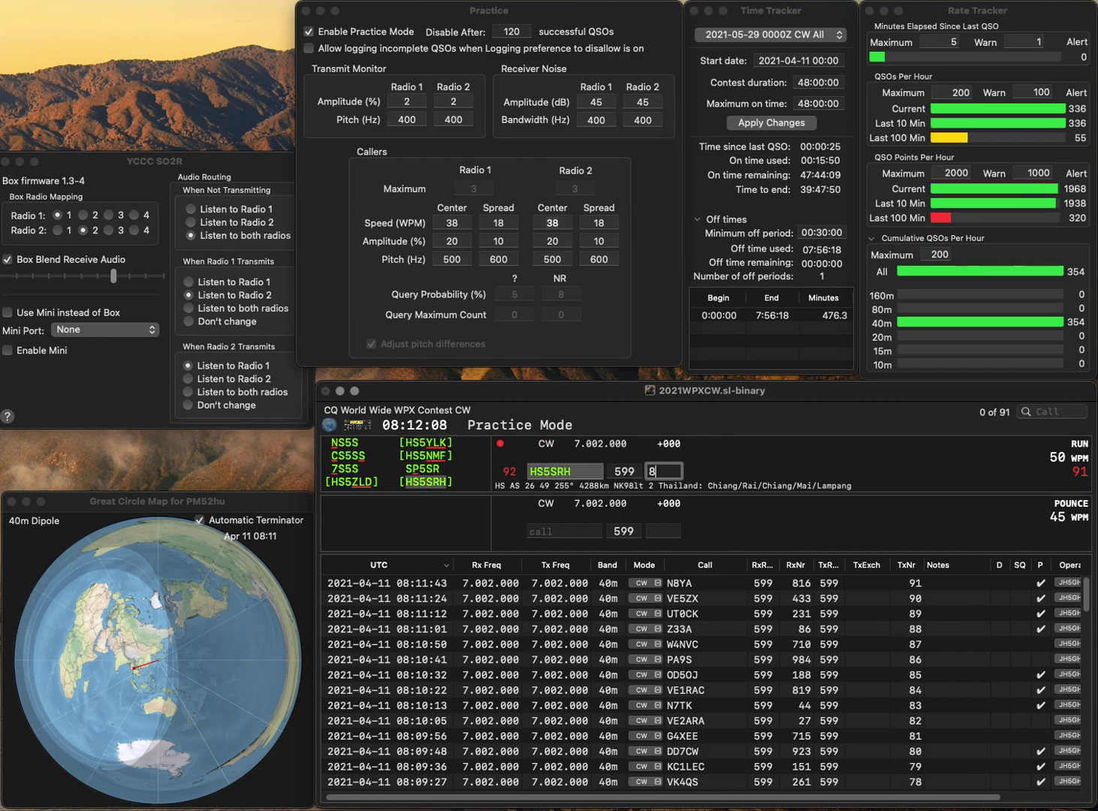
key(Return)
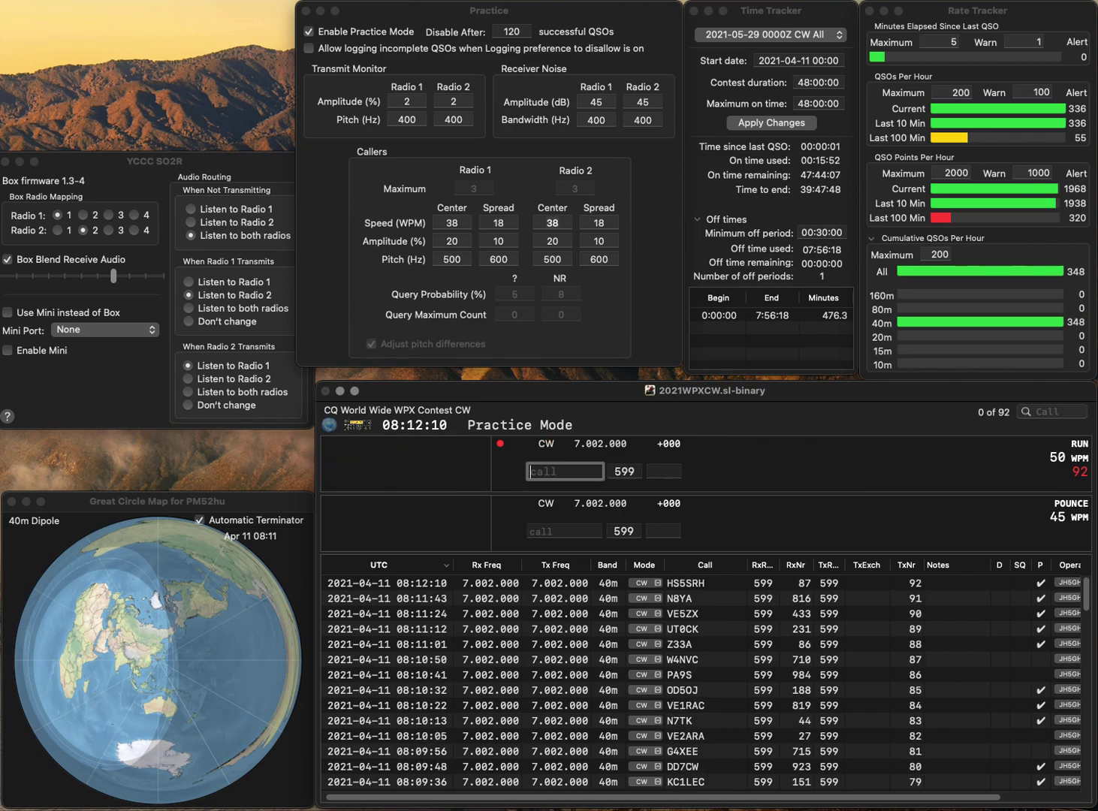
text(KH6)
text(J)
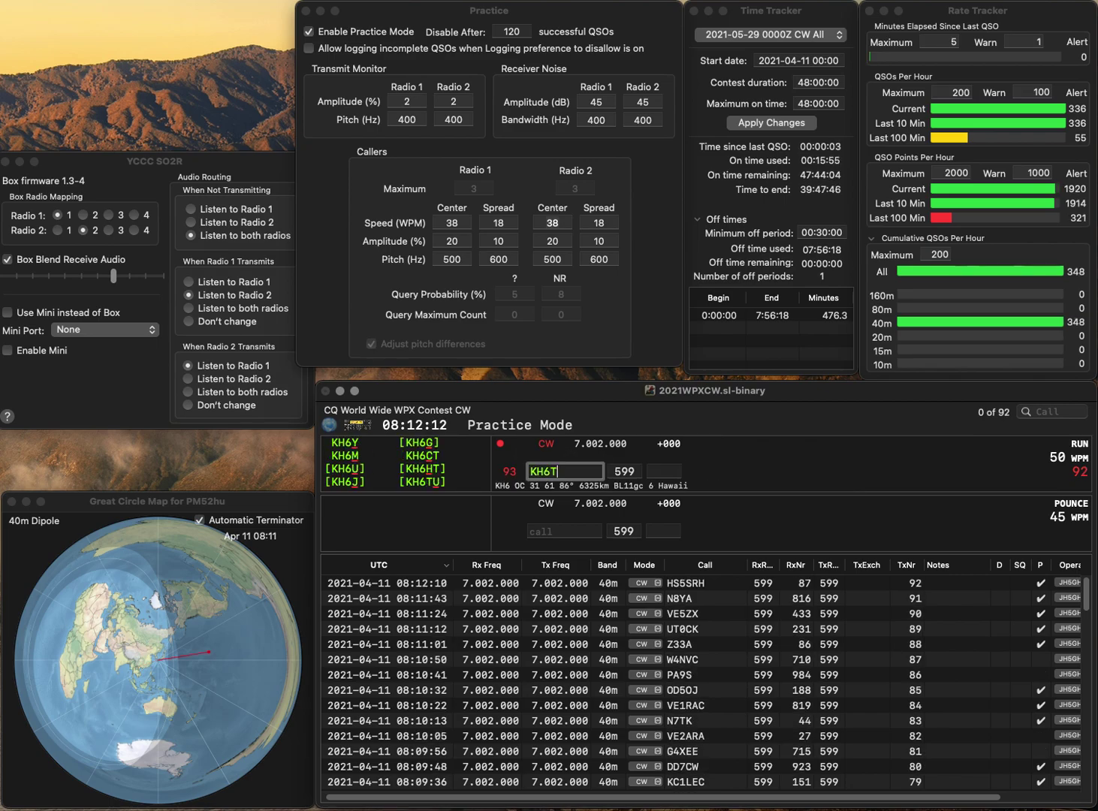
key(BackSpace)
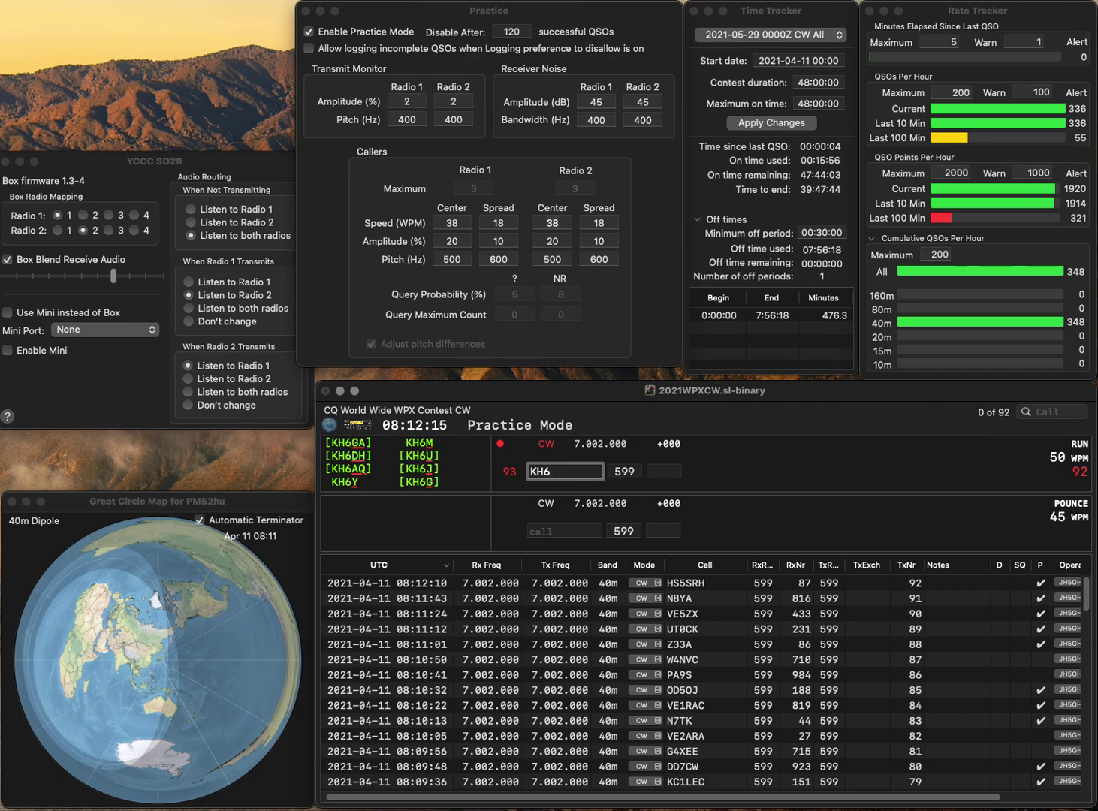
text(ST)
key(Left)
key(BackSpace)
text(H)
key(Return)
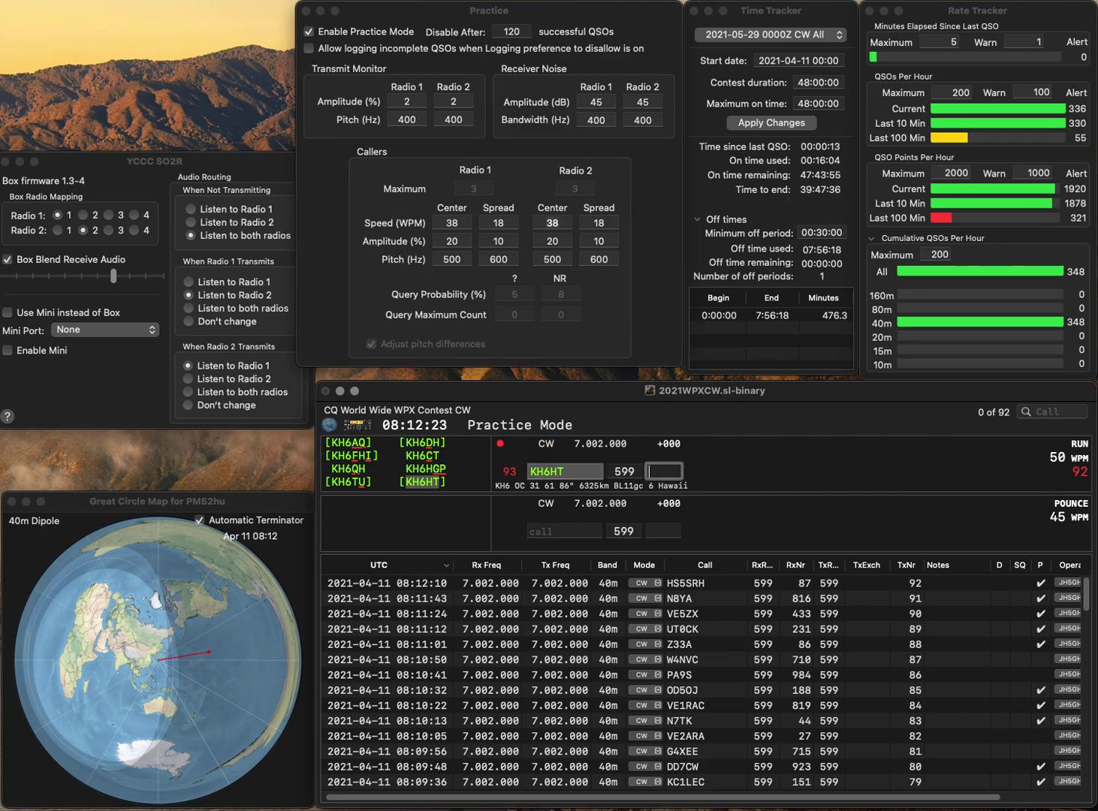
text(918)
key(Return)
text(MD)
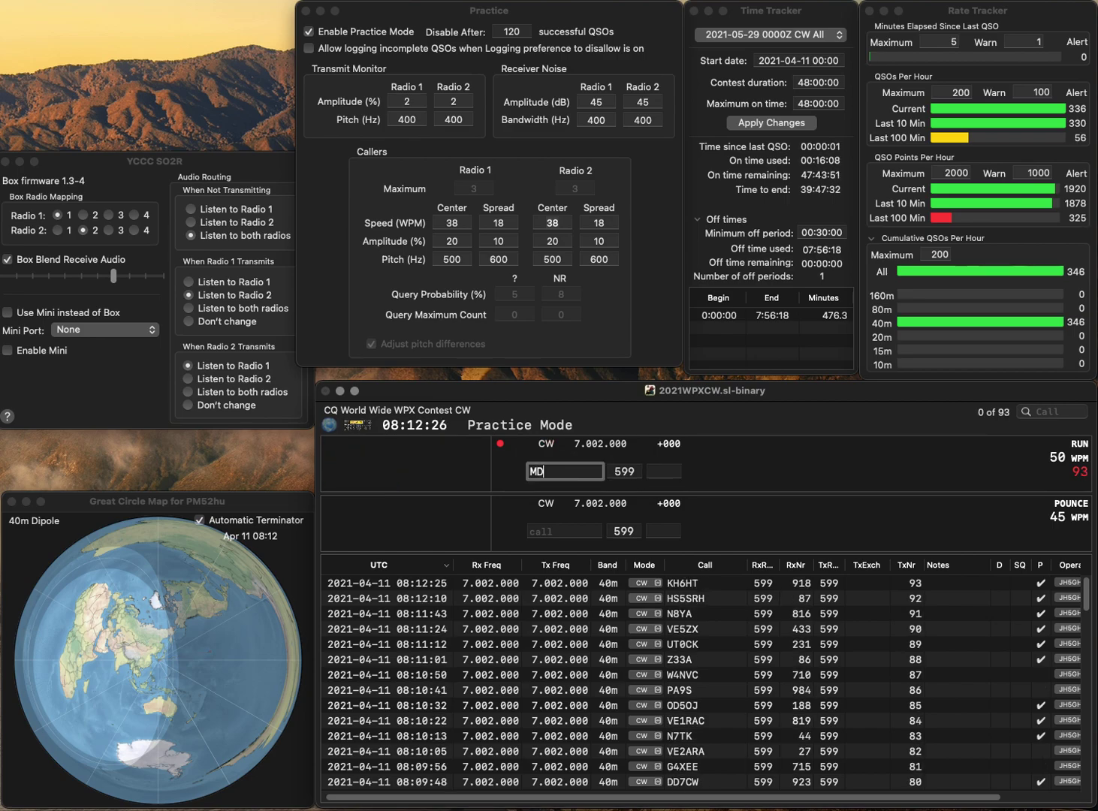
text(1E)
key(Return)
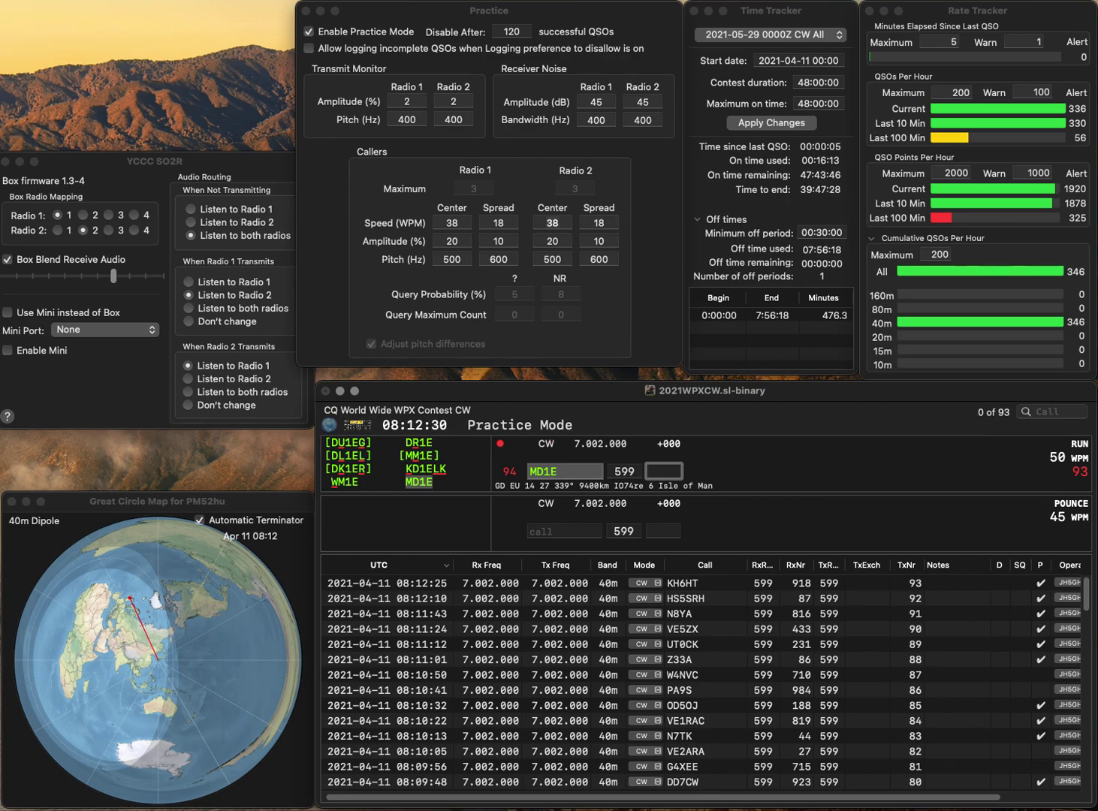
text(559)
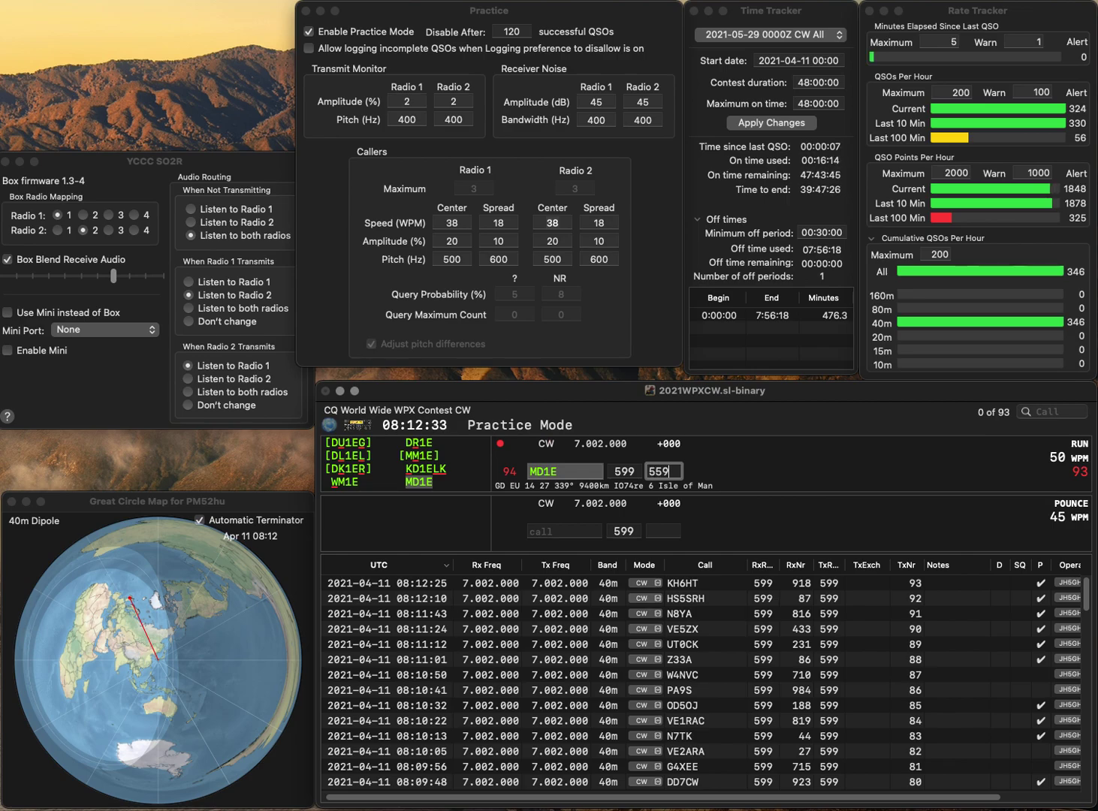
key(Return)
text(WDJM)
text(AD)
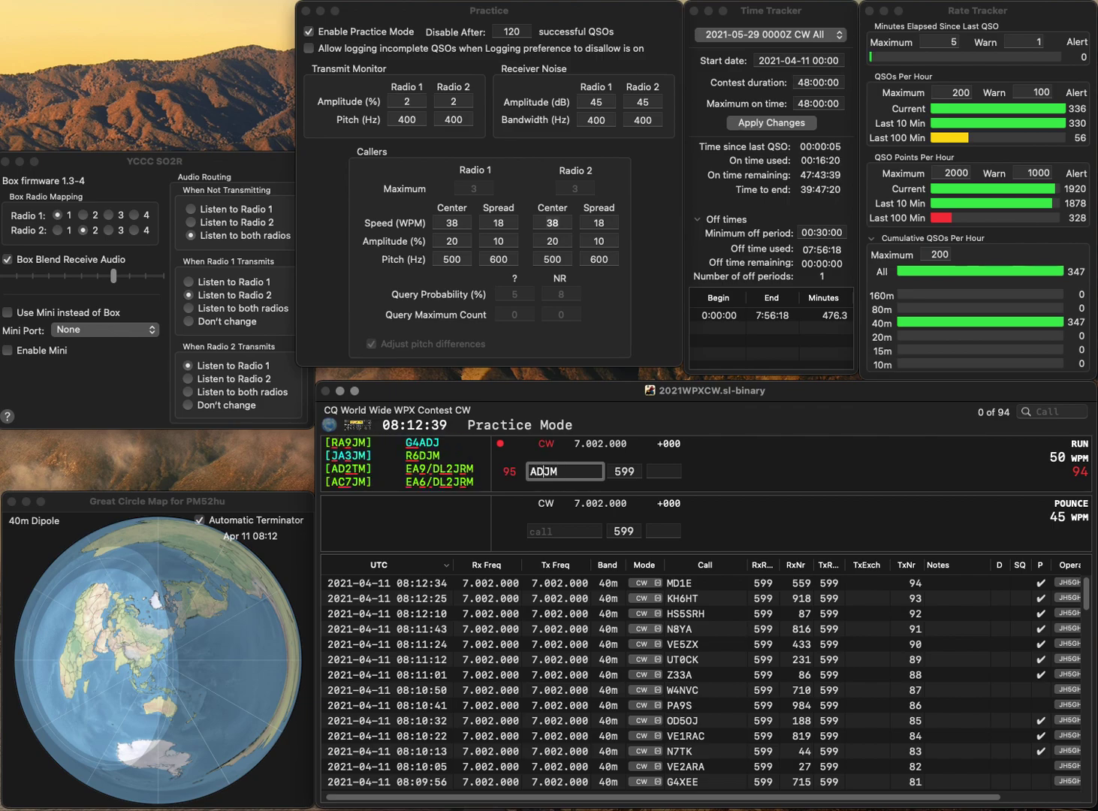
text(5)
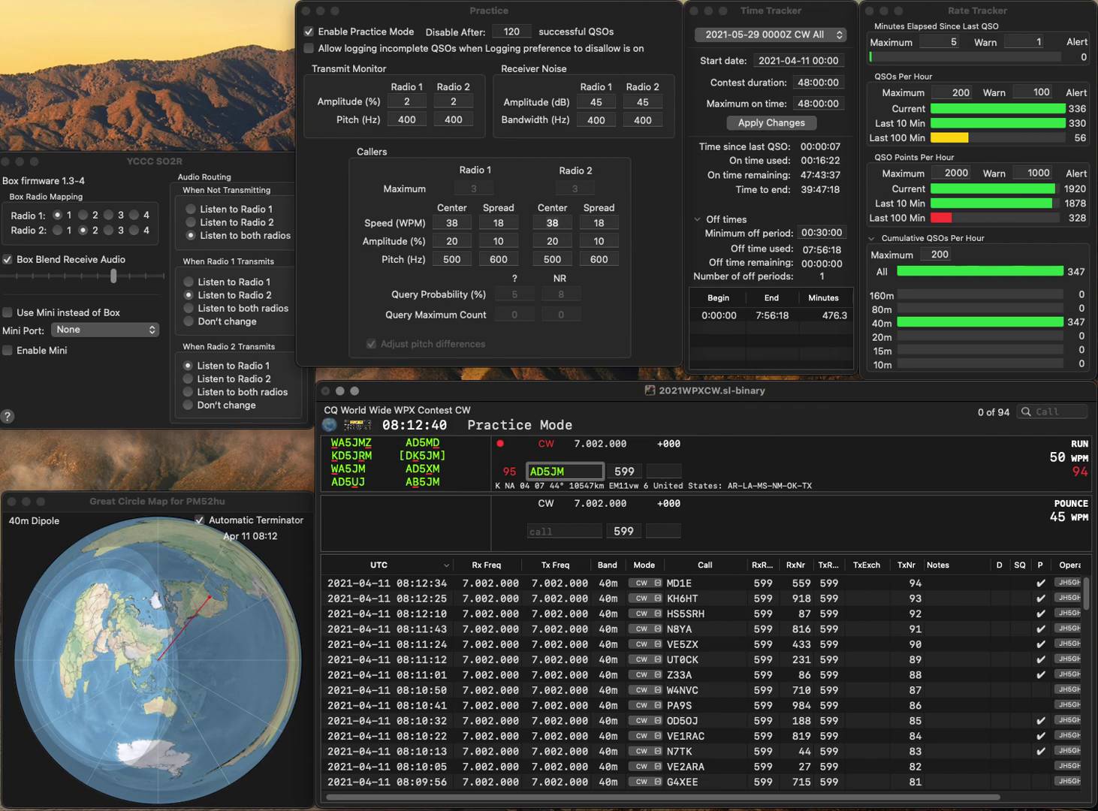
key(Left)
key(BackSpace)
text(B)
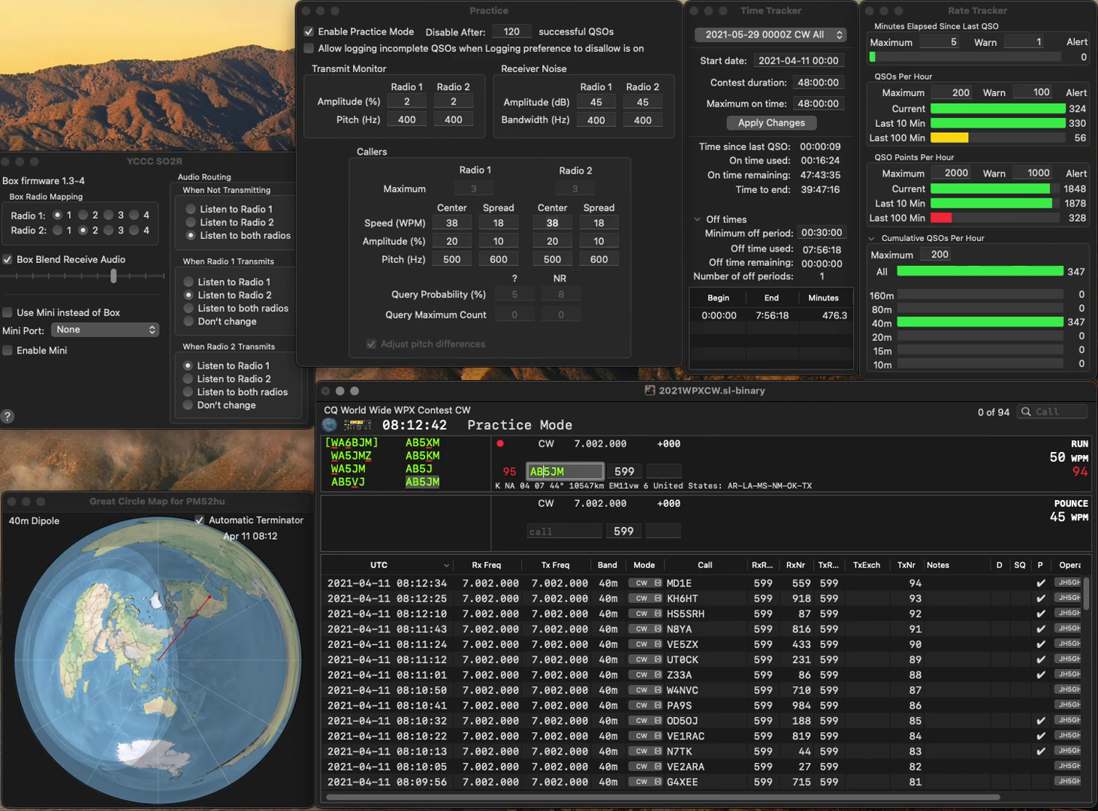
key(space)
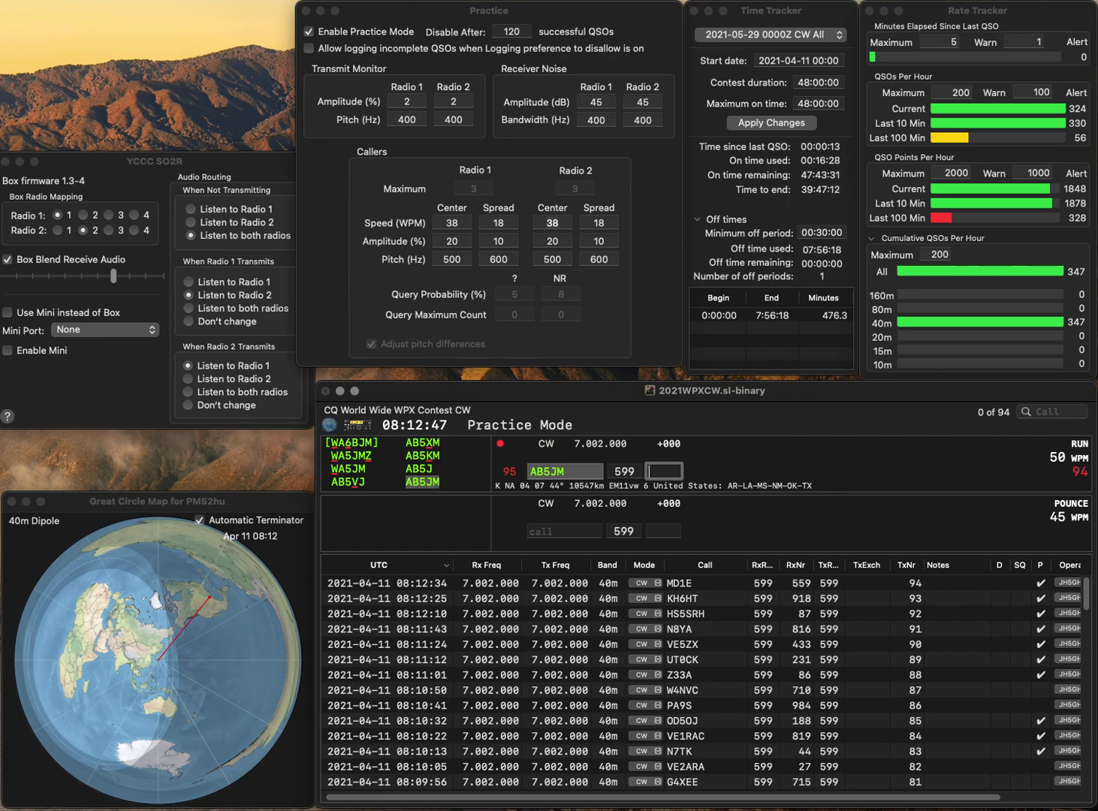
text(865)
key(Return)
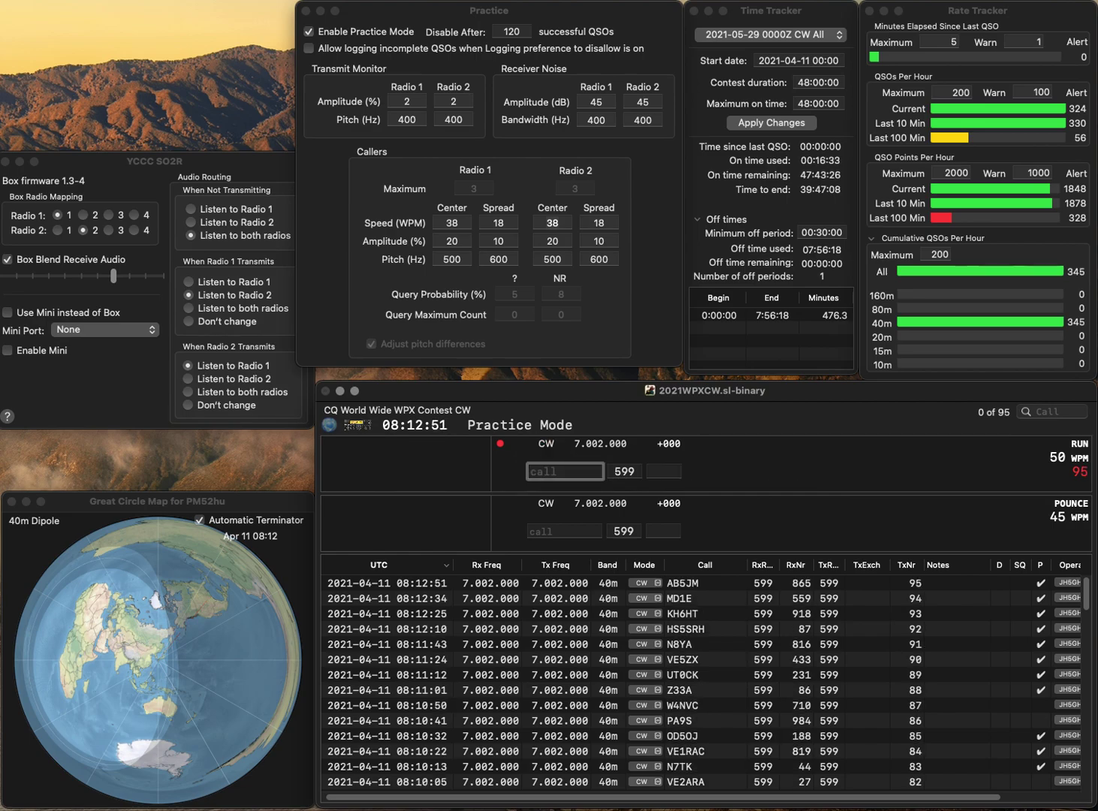
text(KC9)
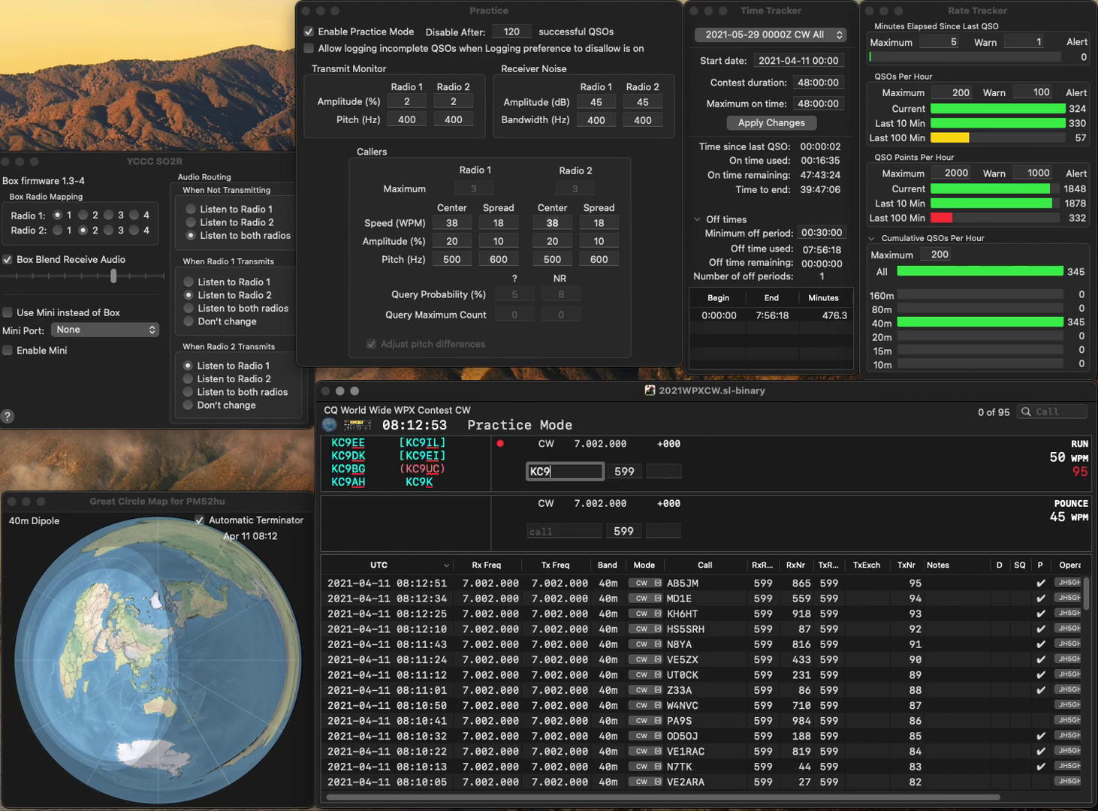
text(EE)
key(space)
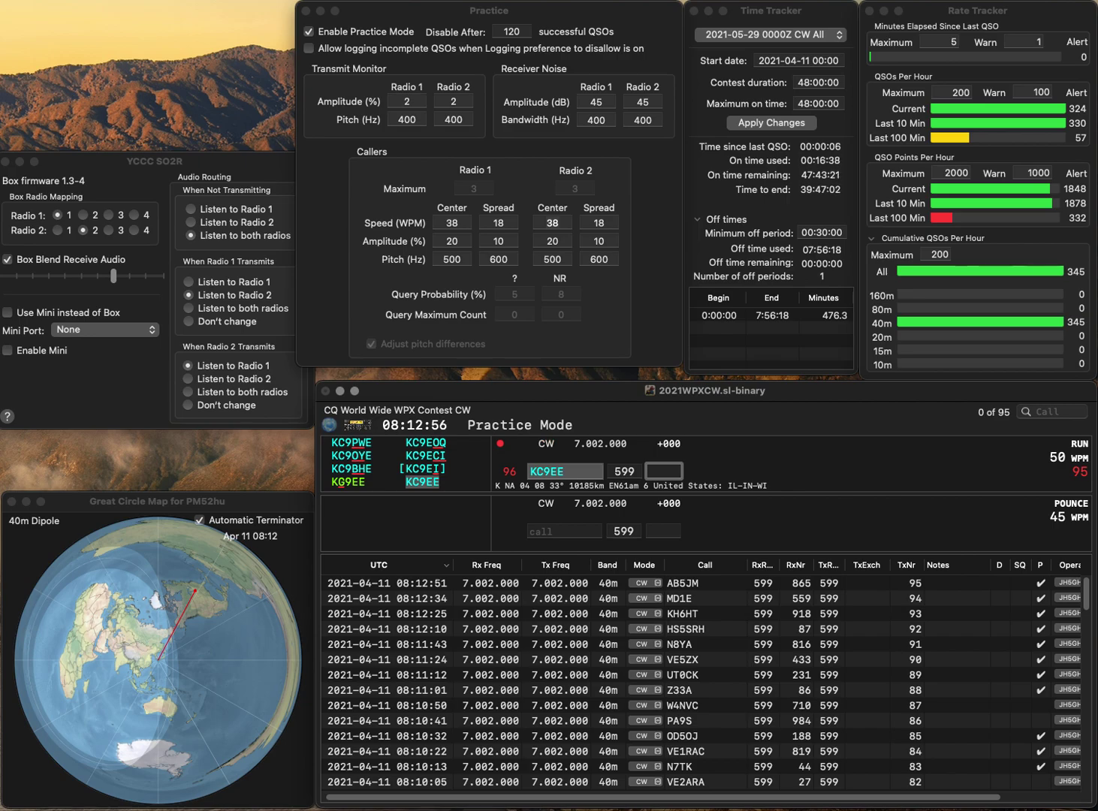
text(816)
key(Return)
text(R8DV)
key(Return)
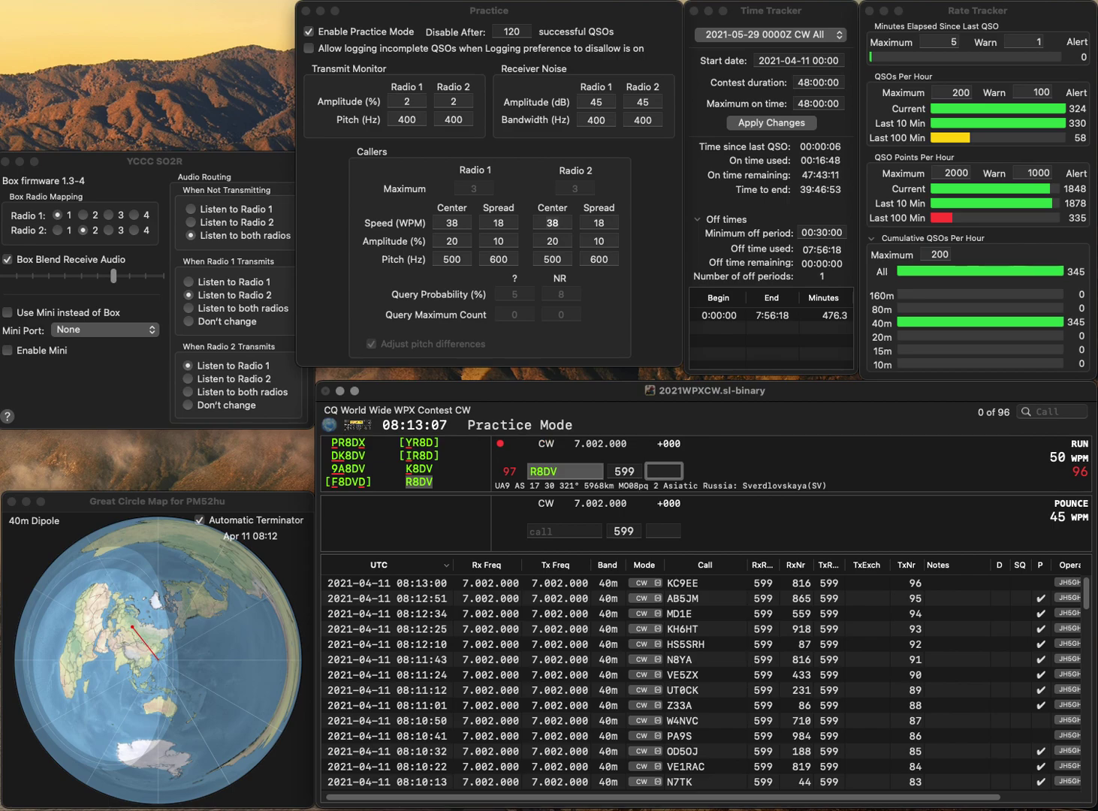
text(296)
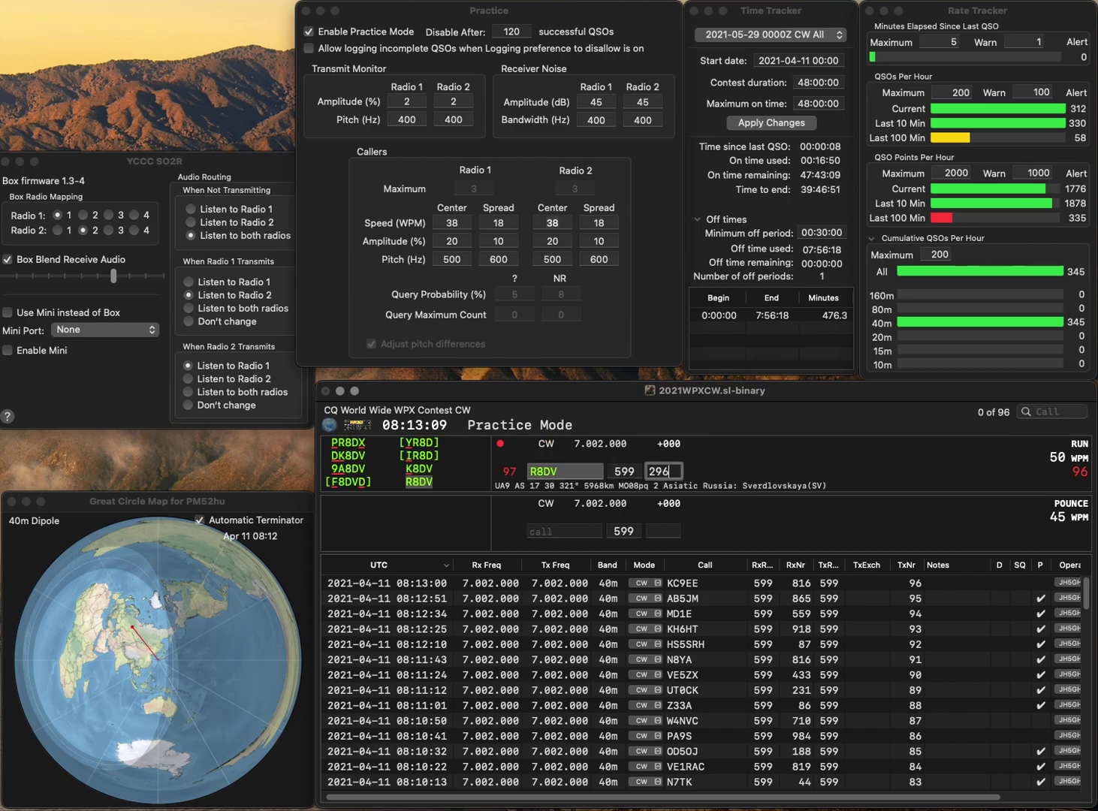
key(Return)
text(K)
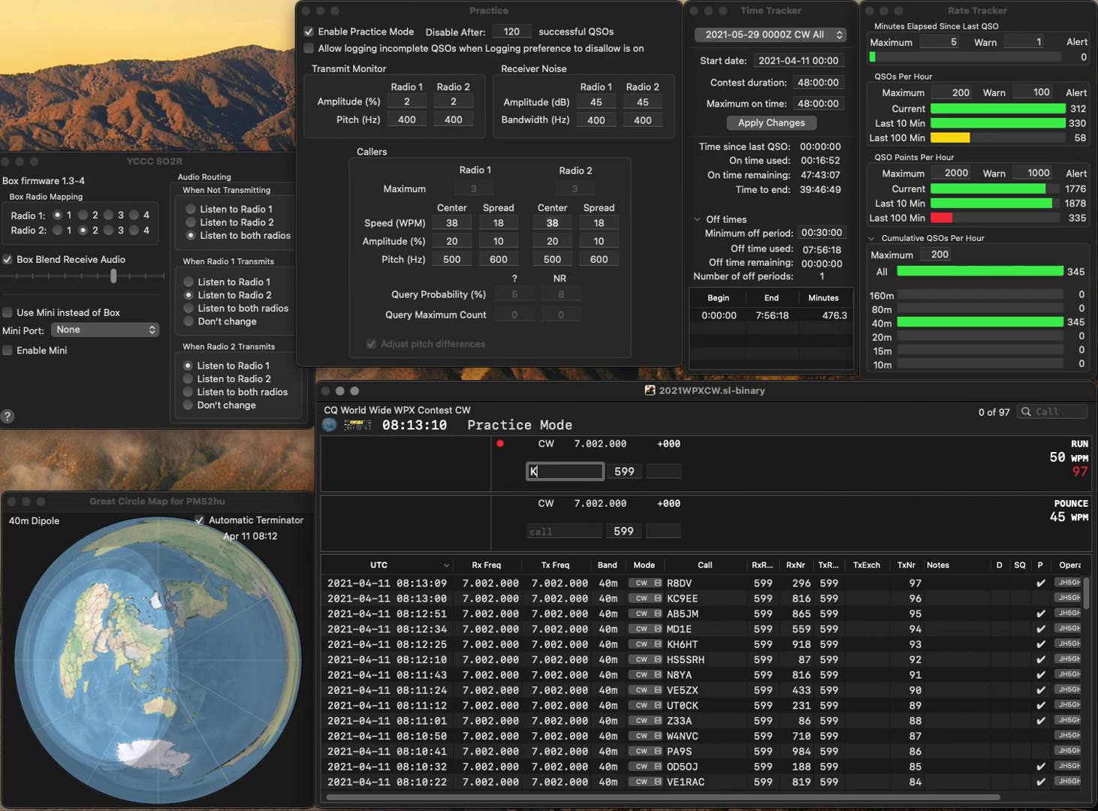
text(0JU)
key(Return)
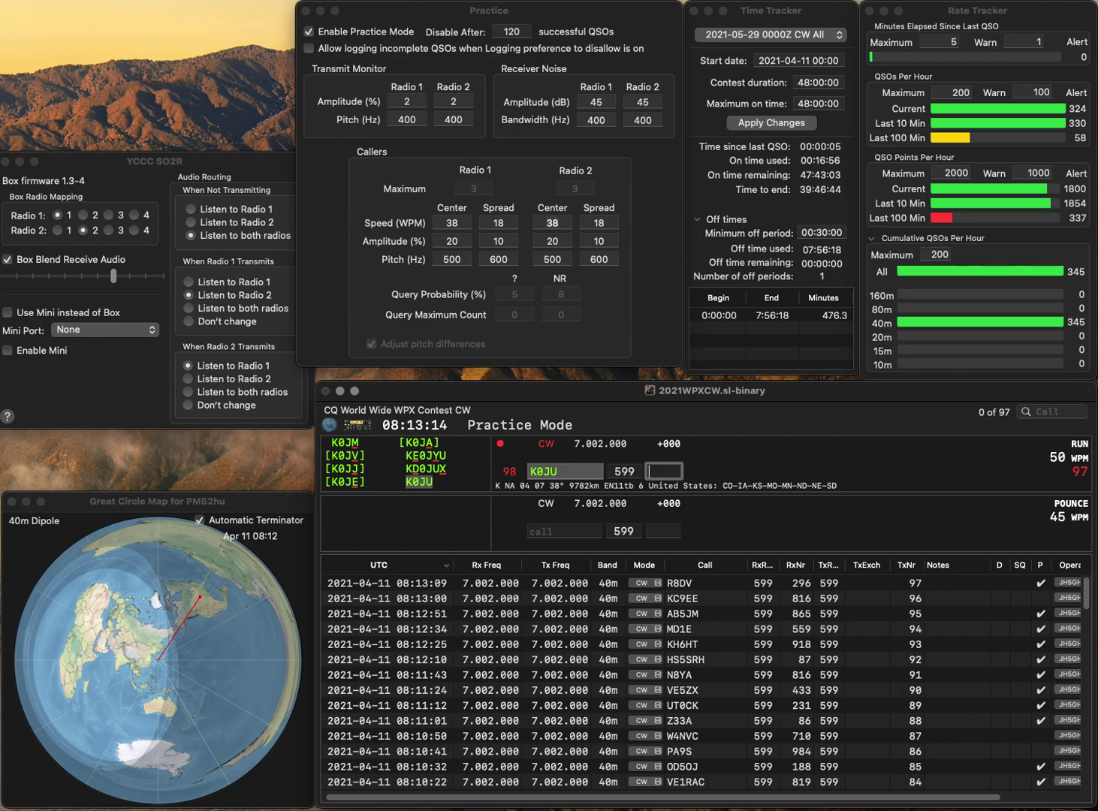
text(640)
key(Return)
Enter the caller as DL7NX on the run radio and log the contact with received number 563
text(DL7NX)
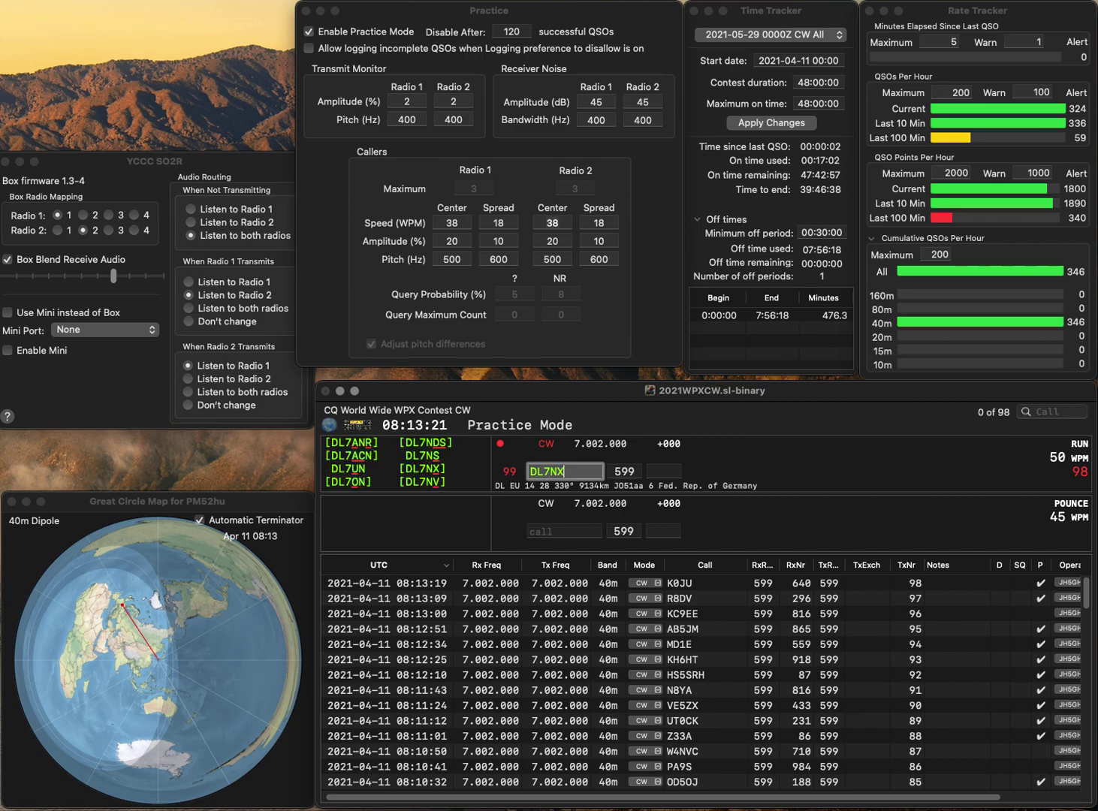
key(Return)
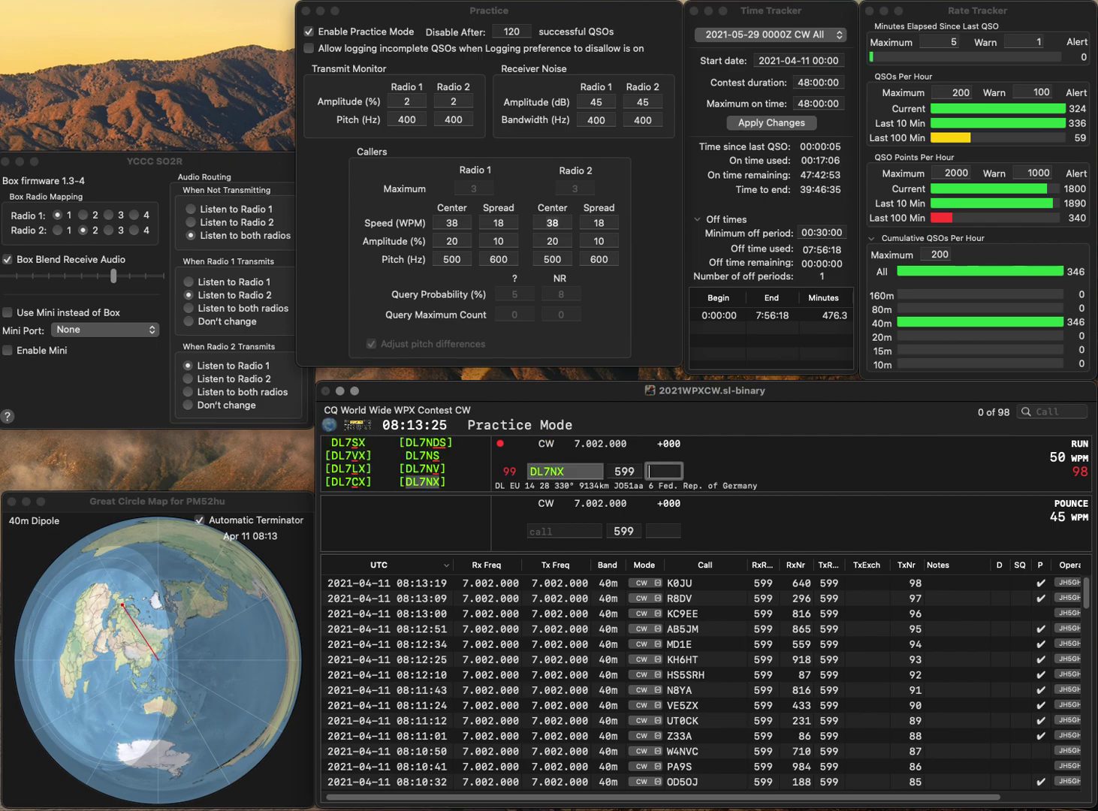
text(563)
key(Return)
text(N)
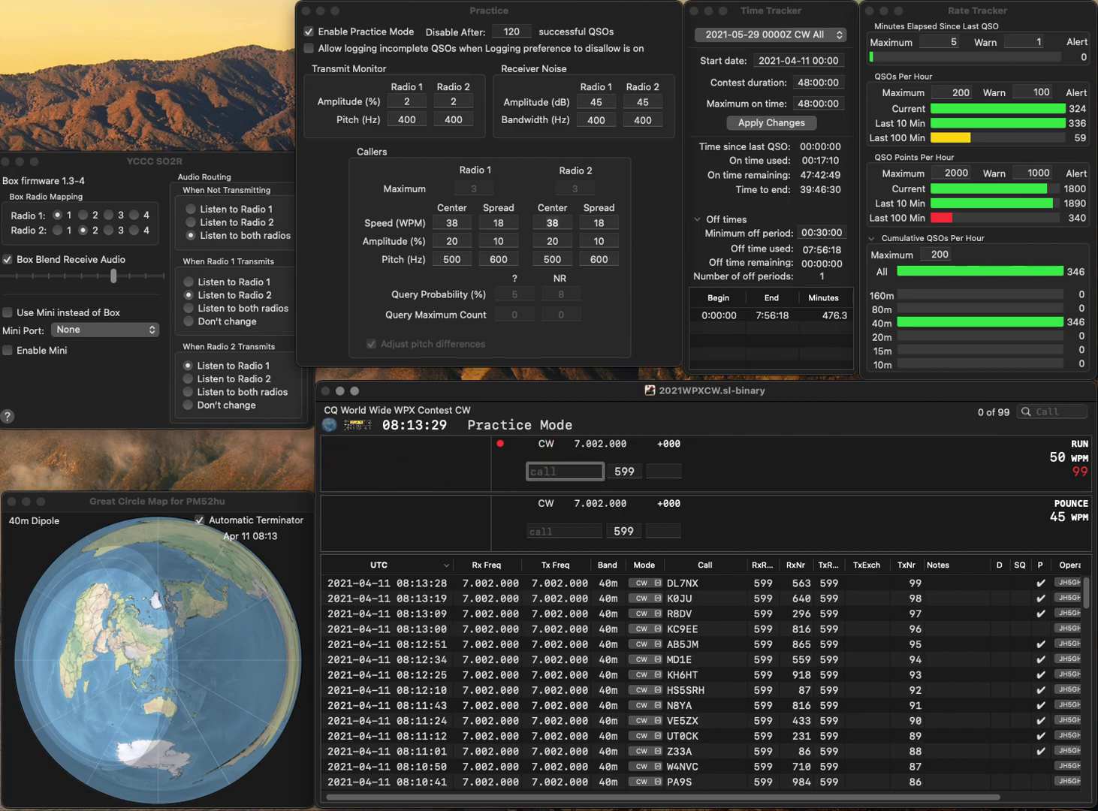
text(XKB)
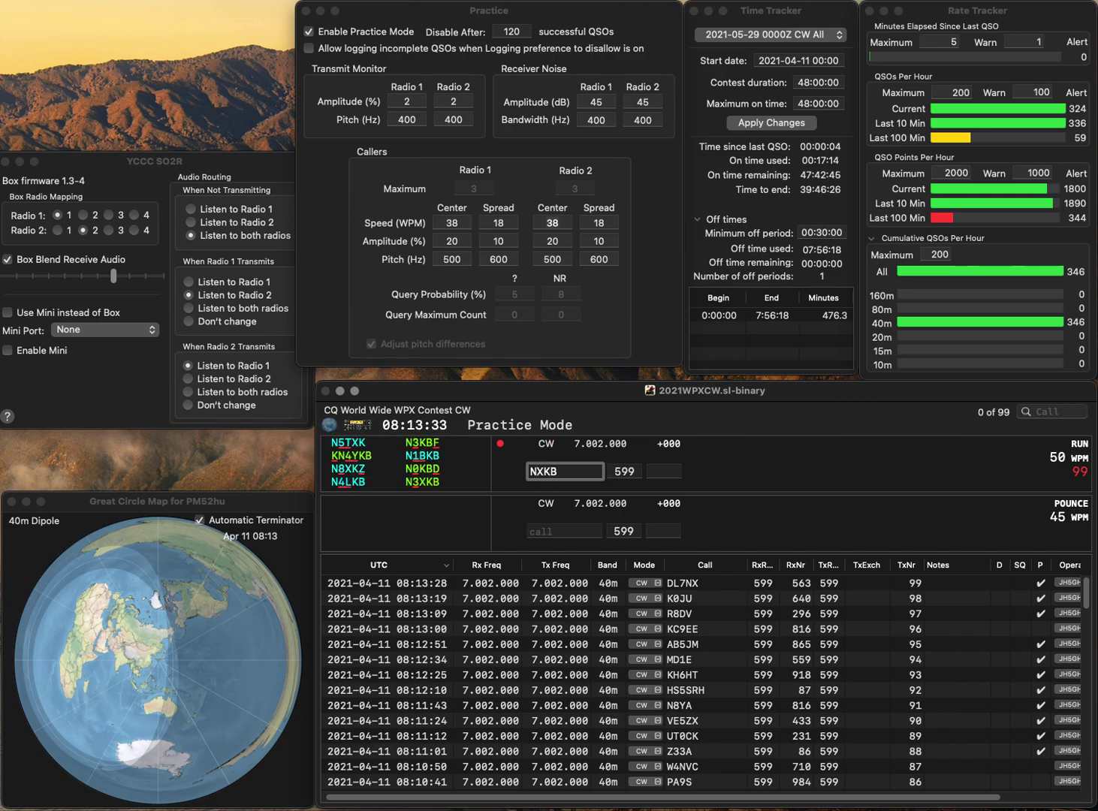
text(3)
key(Tab)
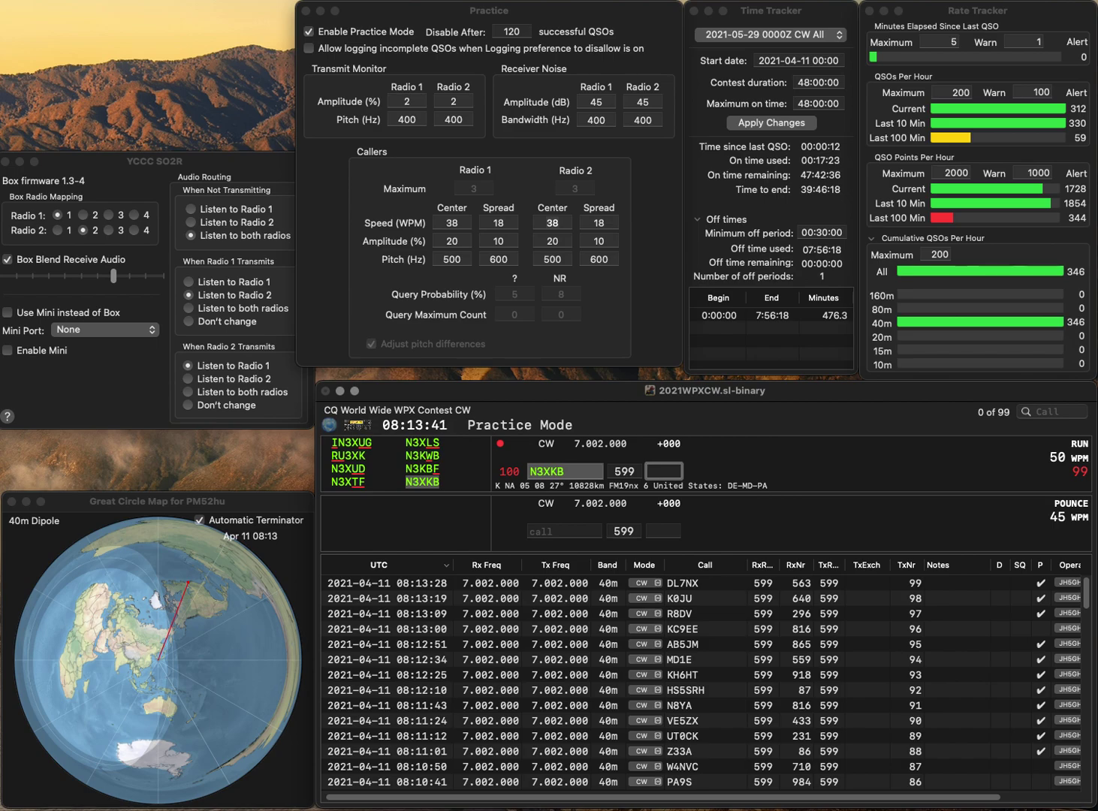
text(701)
key(Return)
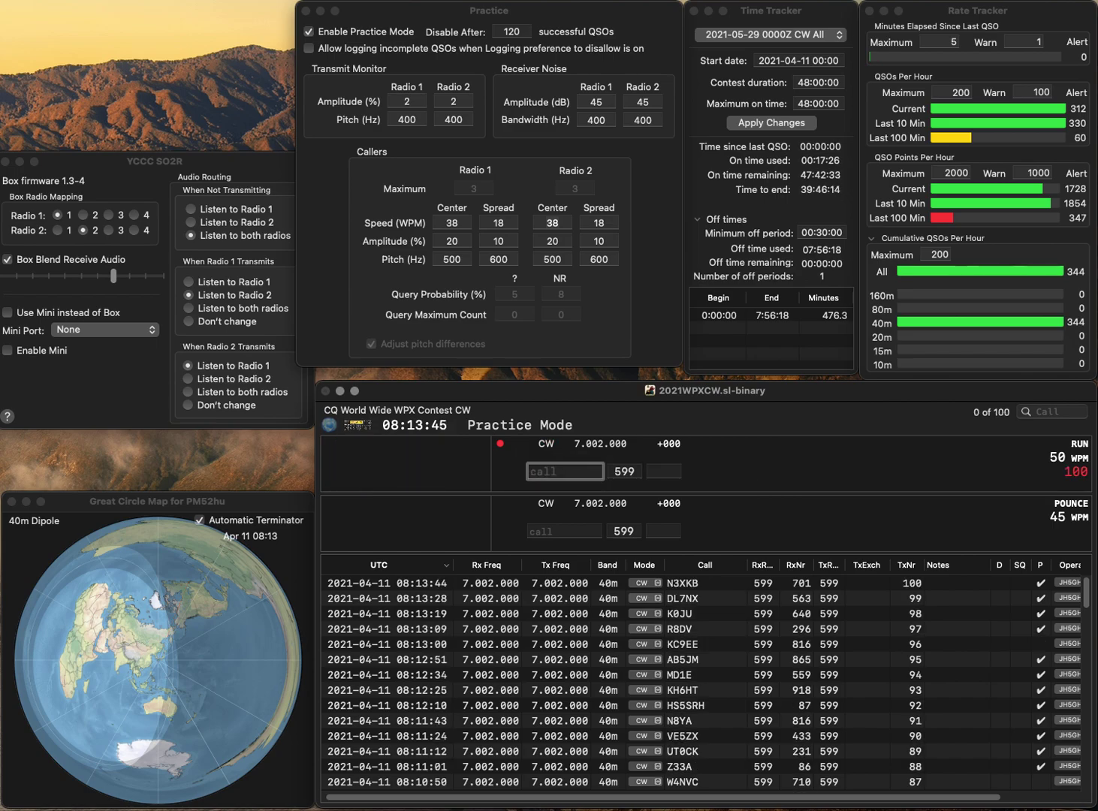
Enter the caller as UA9YE on the run radio and log the contact with received number 163
text(UA9YE)
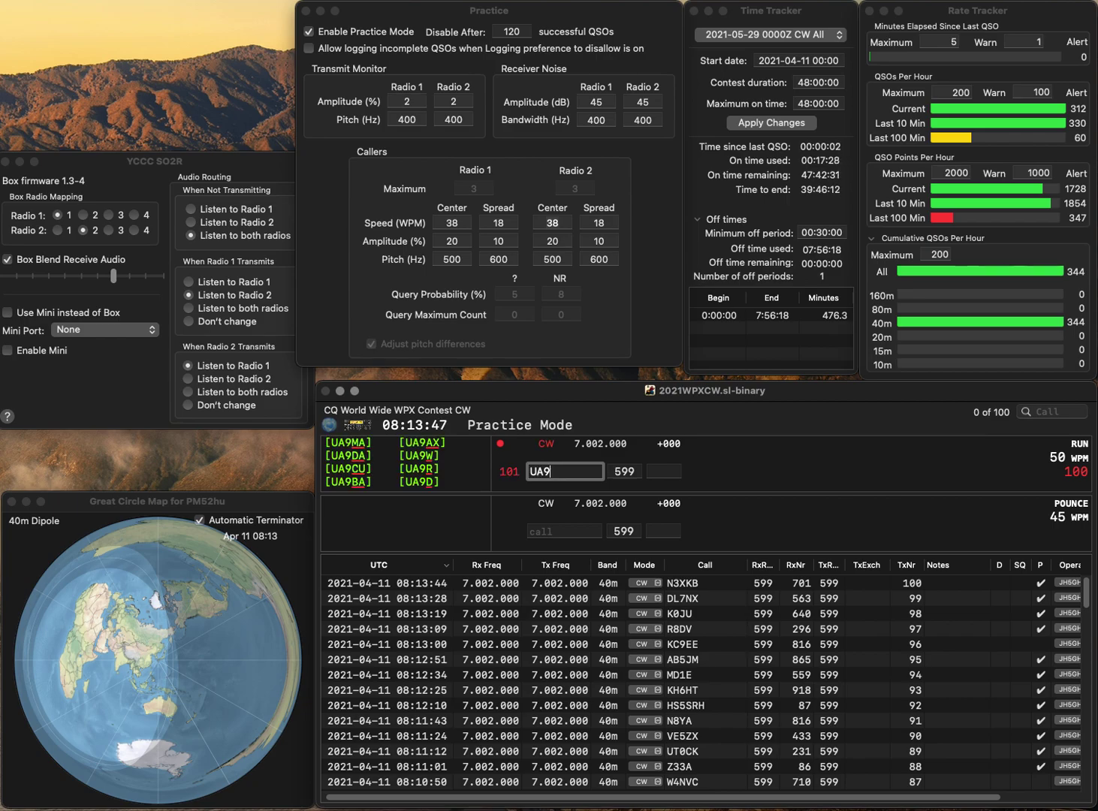
key(Return)
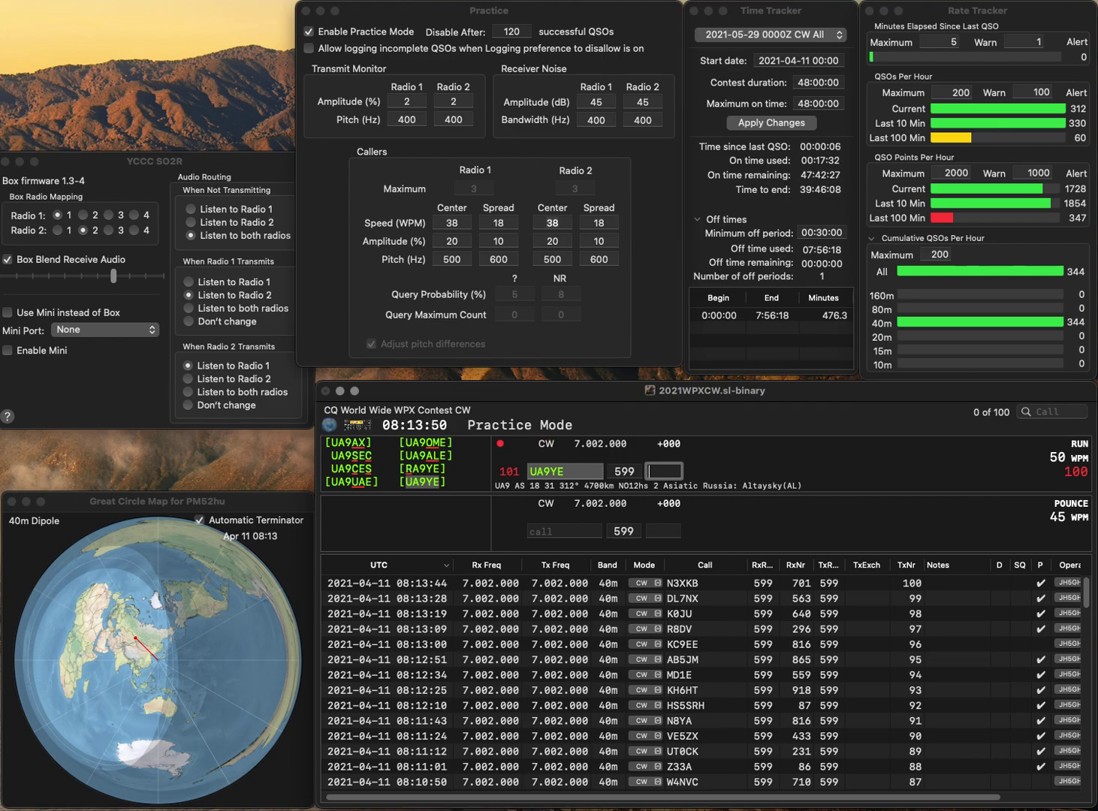
text(163)
key(Return)
text(GM8AZC)
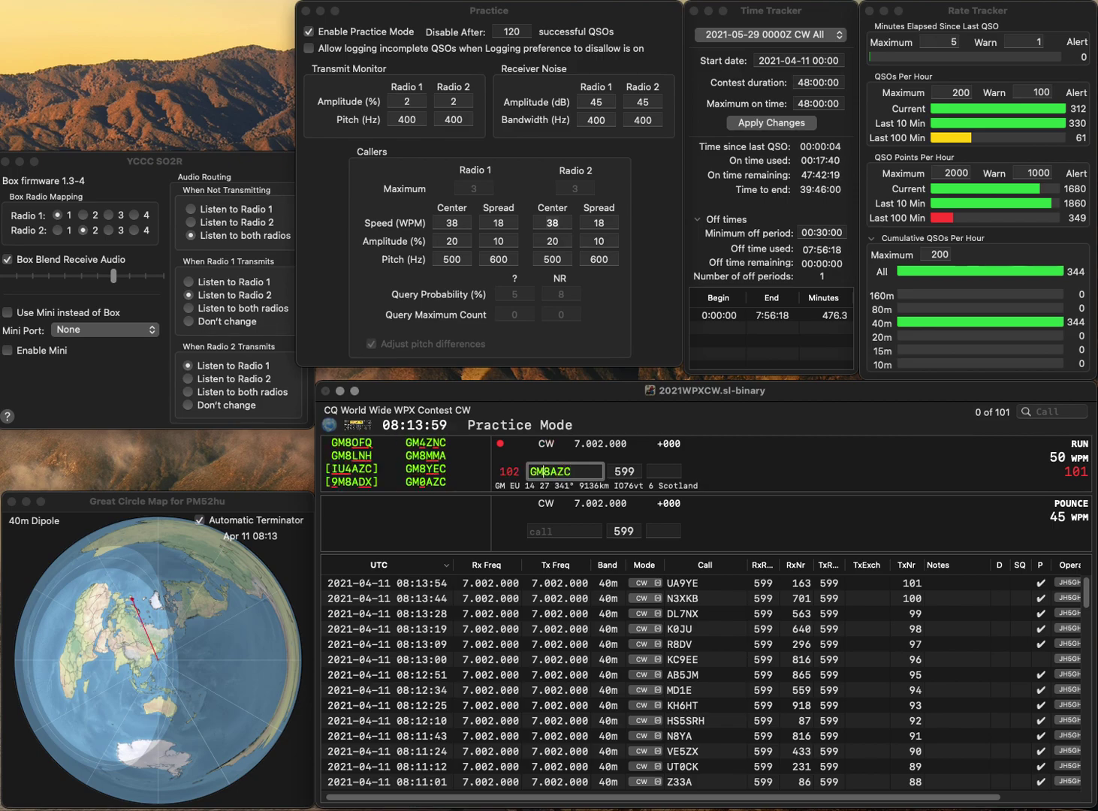
key(Left)
key(Left)
key(Left)
key(Left)
key(BackSpace)
key(Delete)
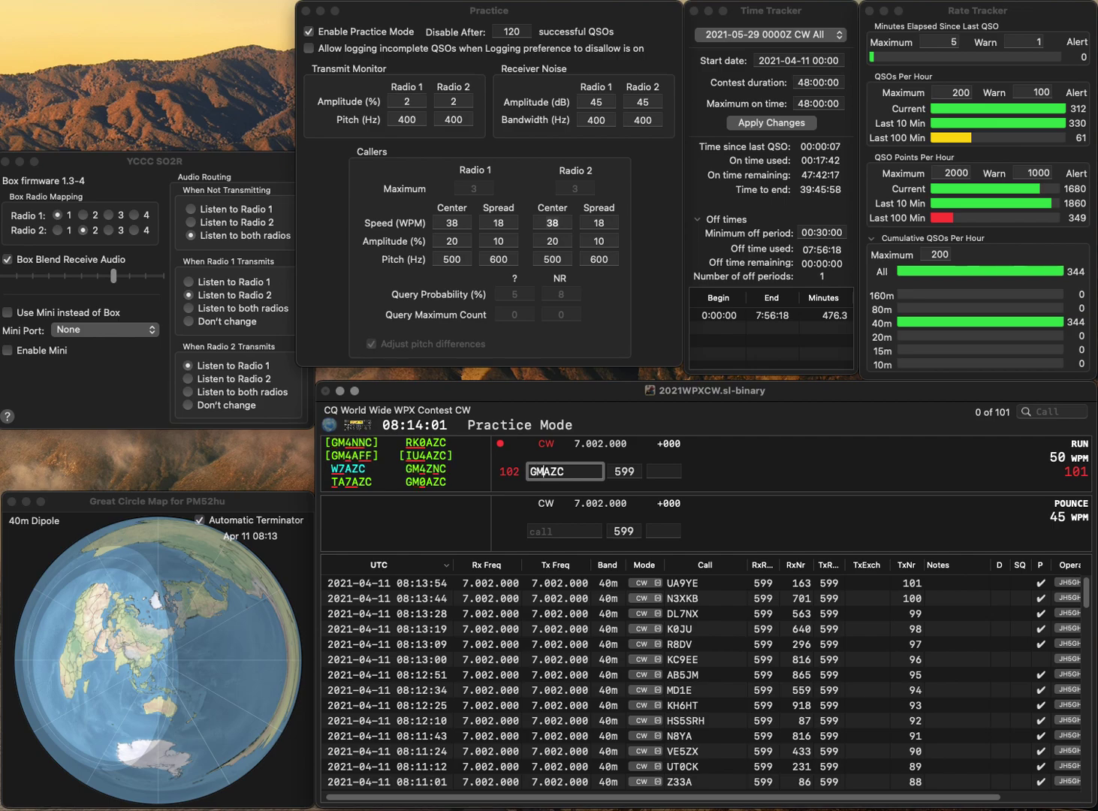
text(M0)
key(Return)
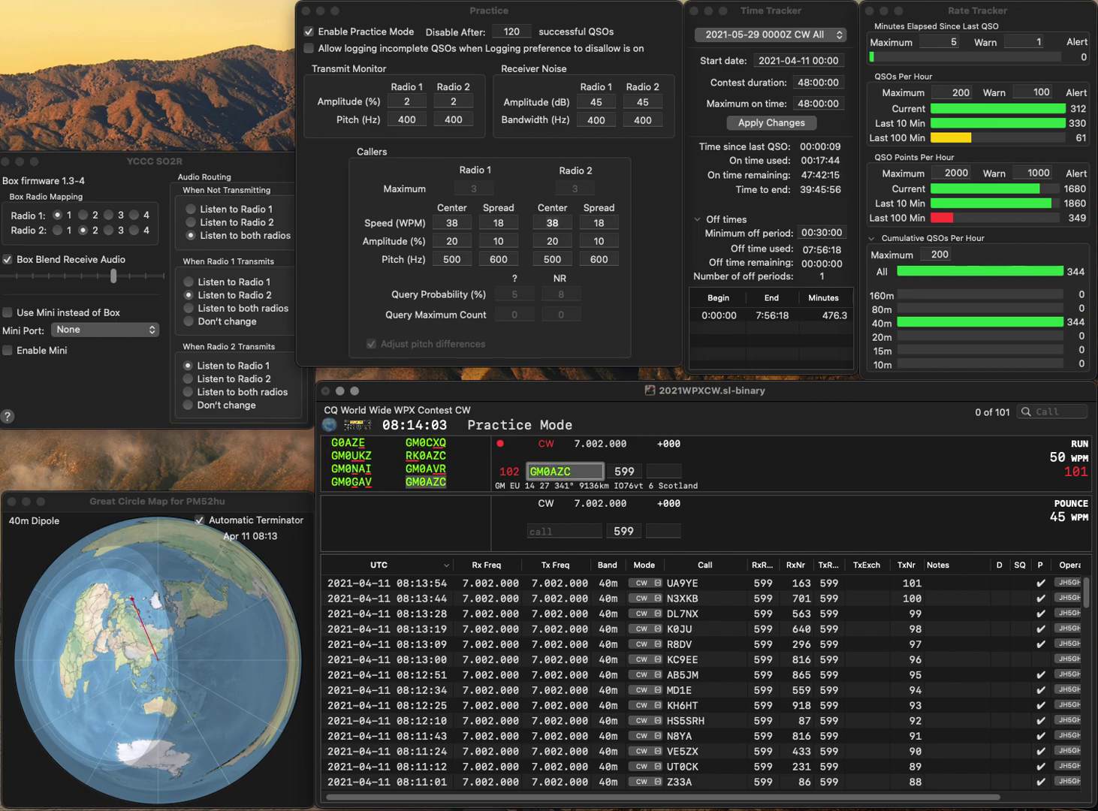
Log the GM0AZC contact on the run radio with received number 498
key(Tab)
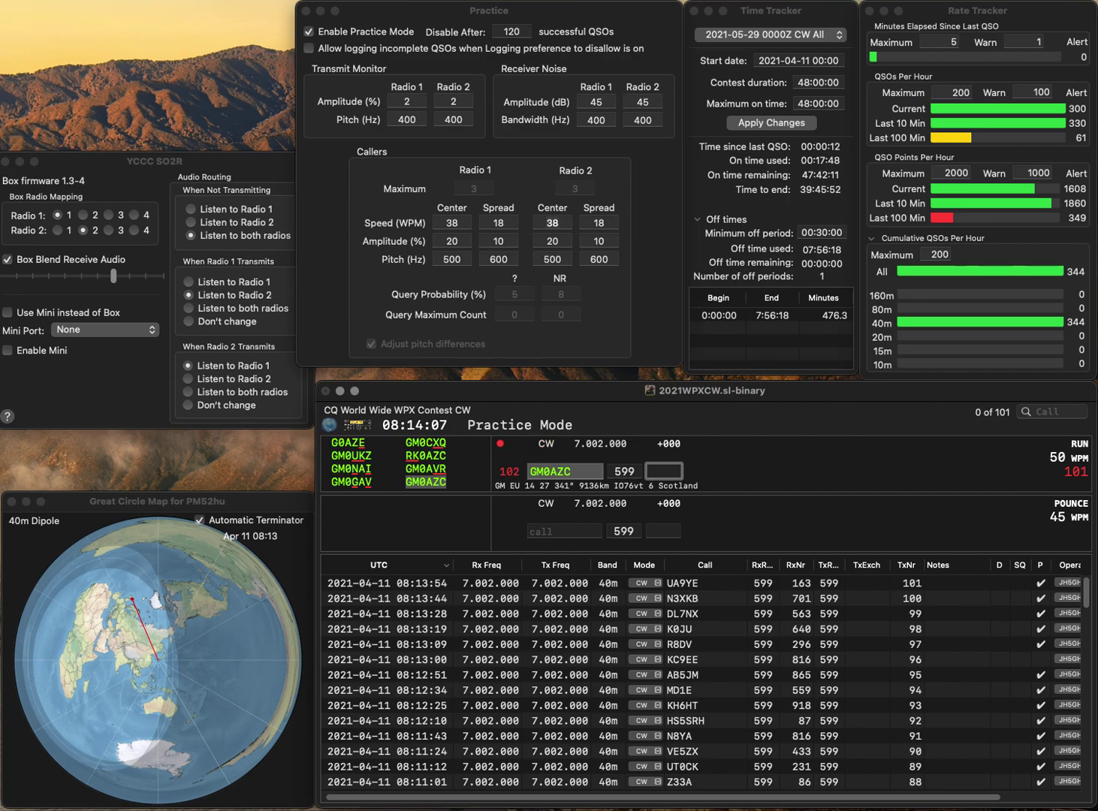
text(498)
key(Return)
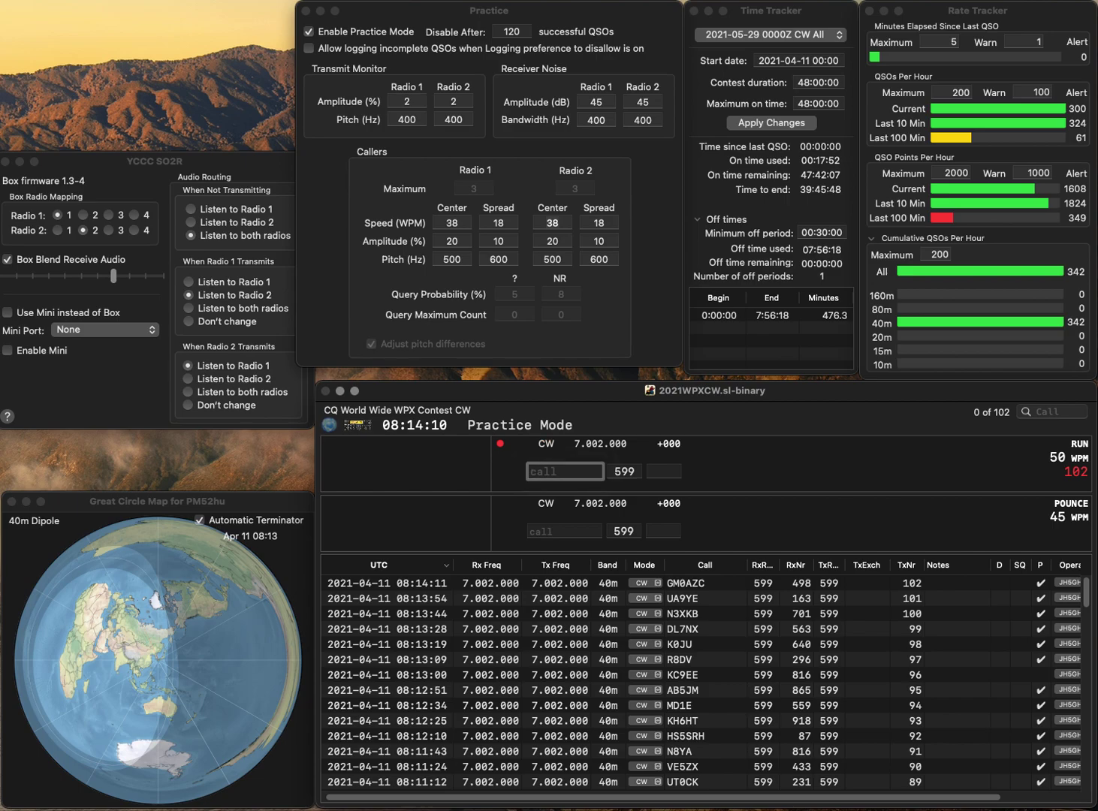
Enter the caller as W8TWA on the run radio and log the contact with received number 202
text(W8TWA)
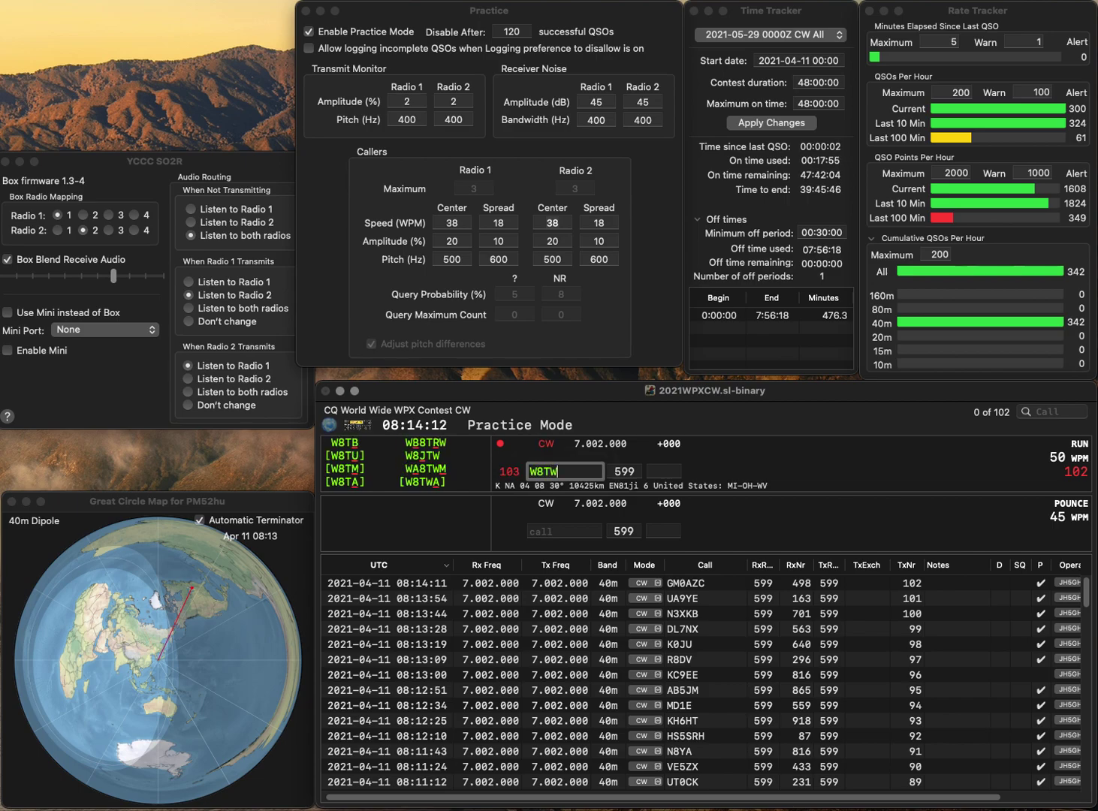
key(Return)
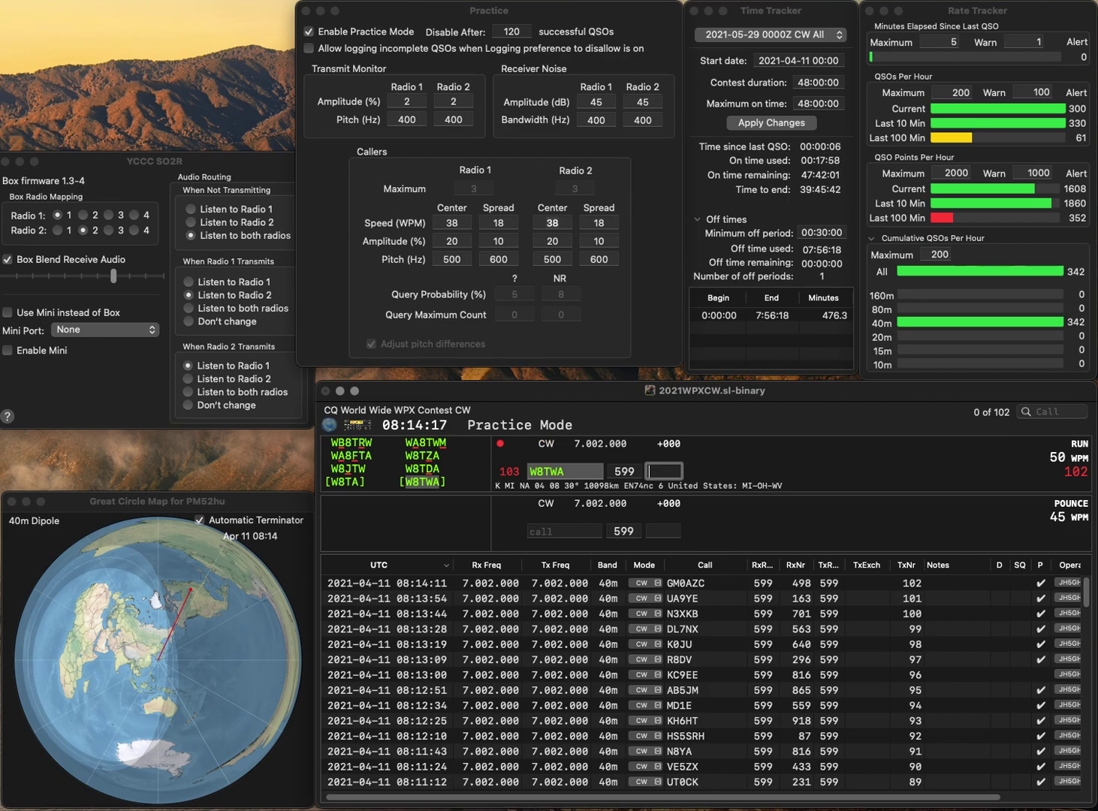
text(202)
key(Return)
Enter the caller as WJ4X on the run radio and log the contact with received number 646
text(WJ4)
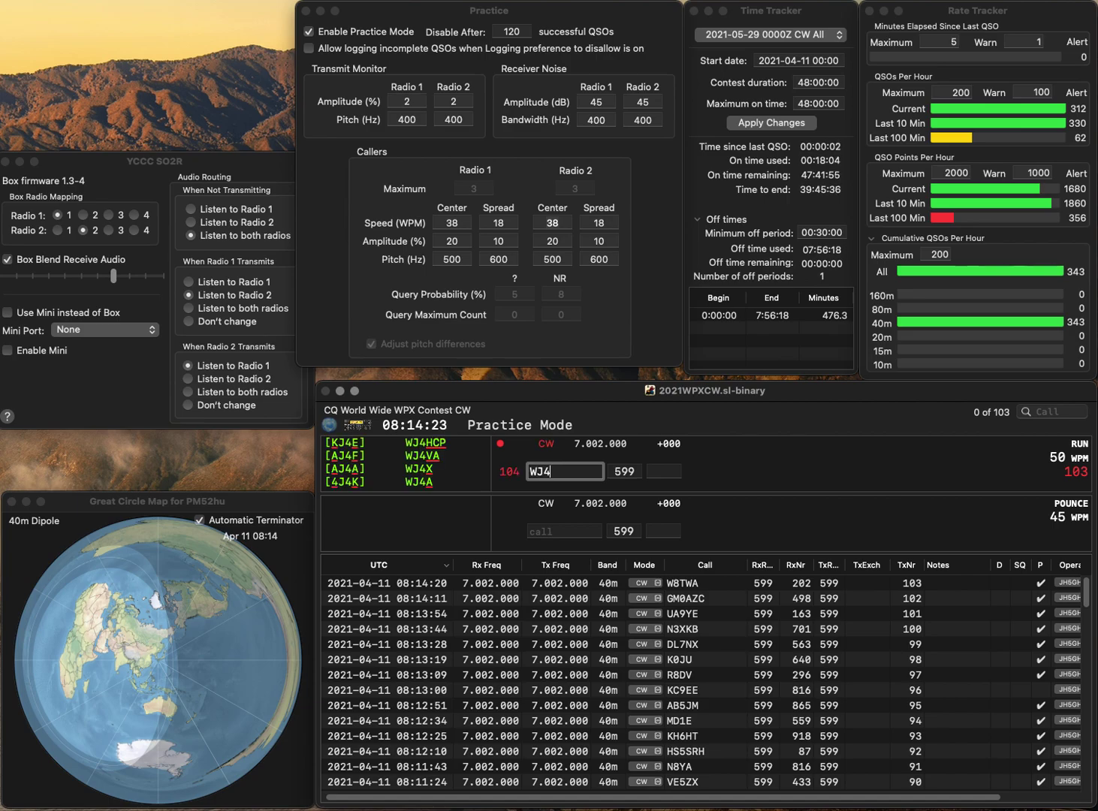
text(X)
key(space)
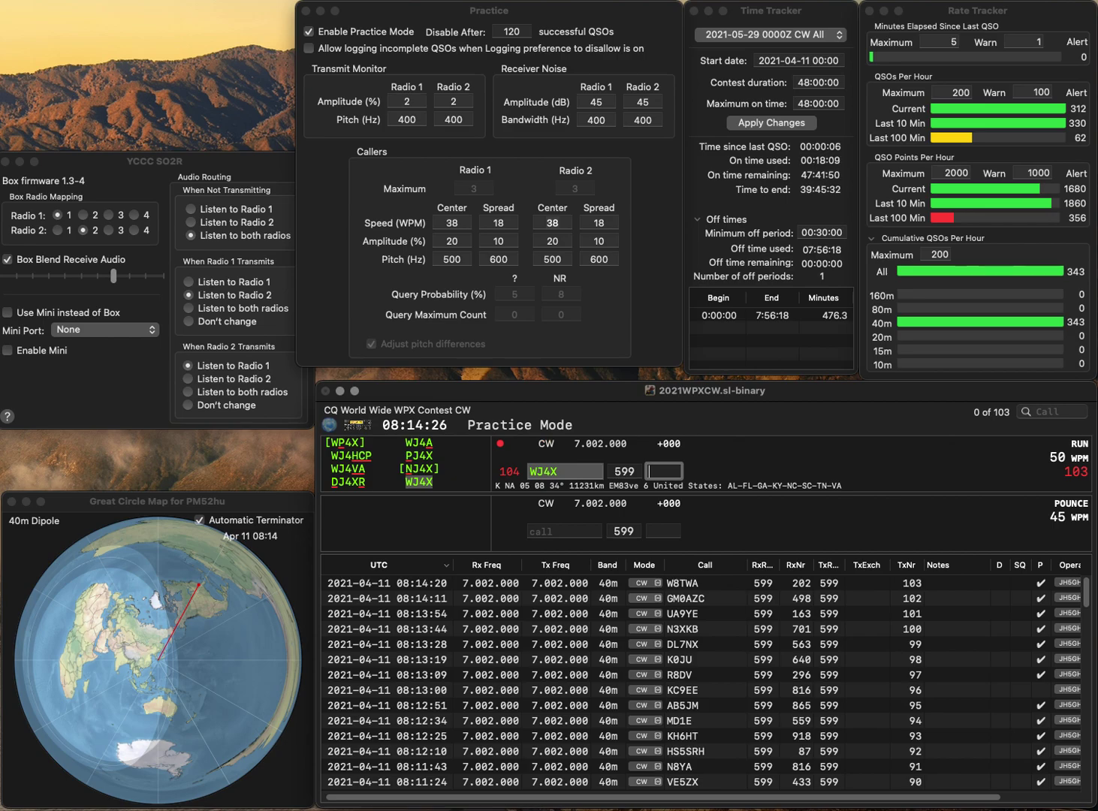
text(646)
key(Return)
Enter the caller as SO6C on the run radio and log the contact with received number 542
text(SO6C)
key(space)
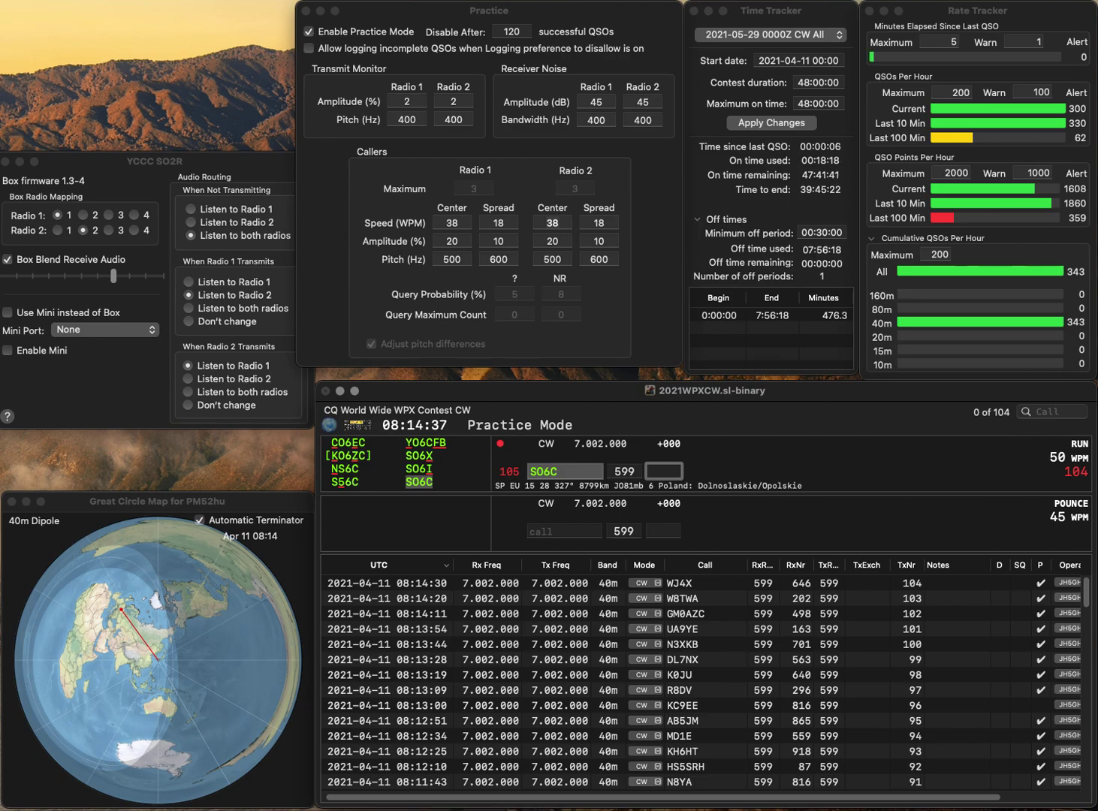
text(542)
key(Return)
text(E21)
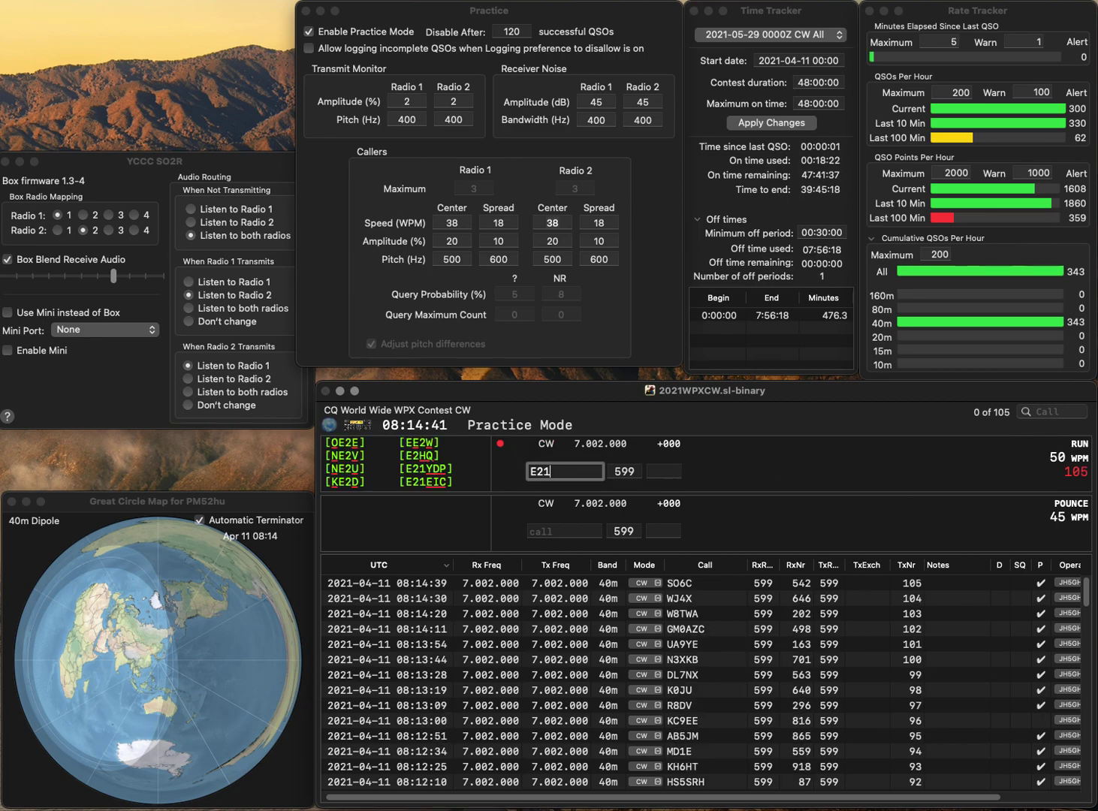
text(YDP)
key(Return)
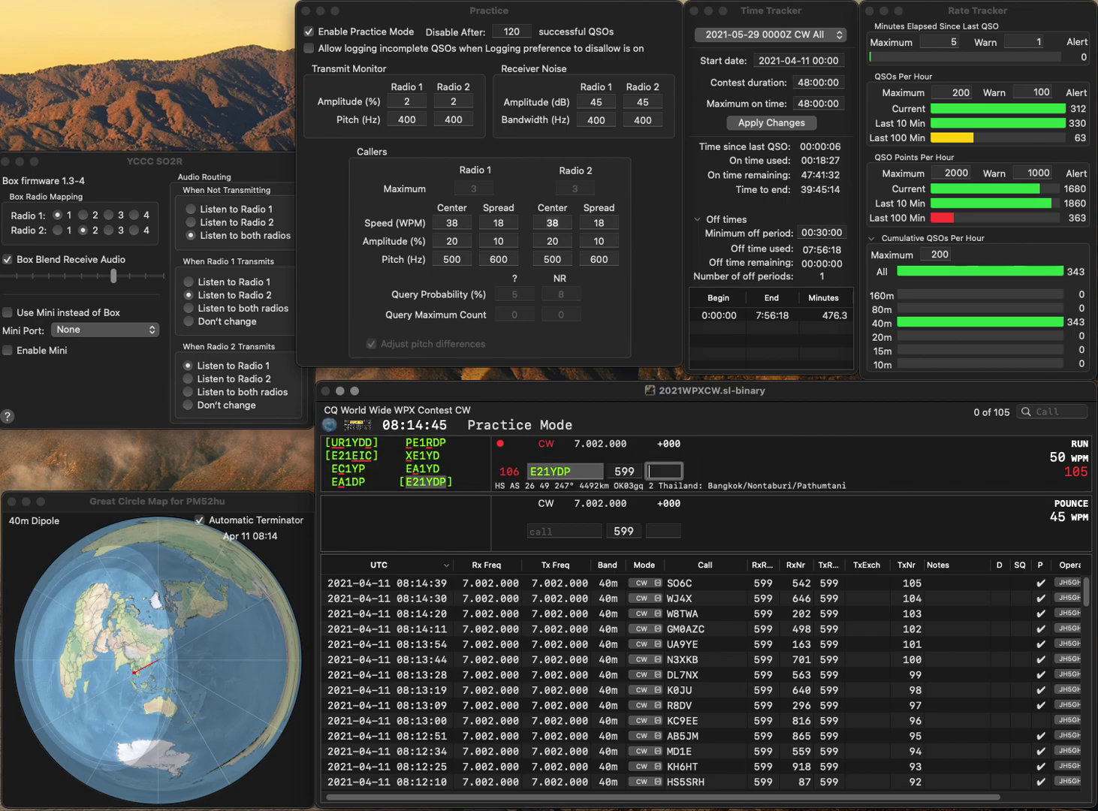
text(395)
key(Return)
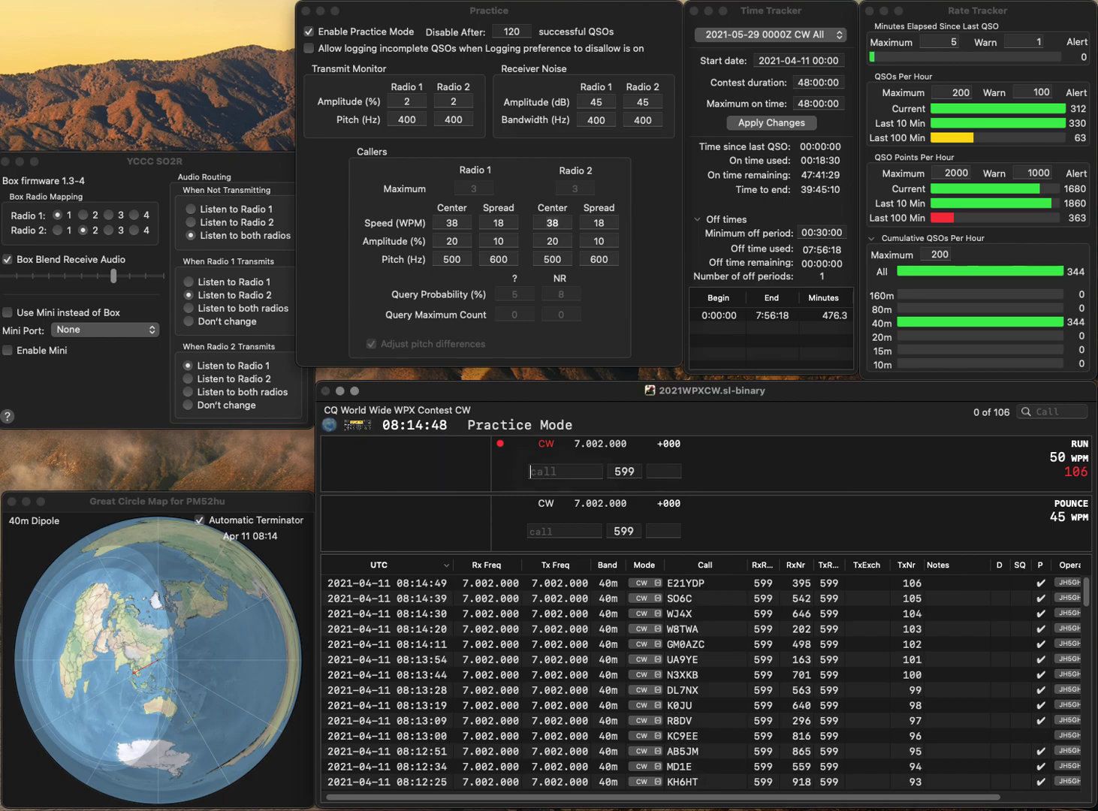
text(KK6)
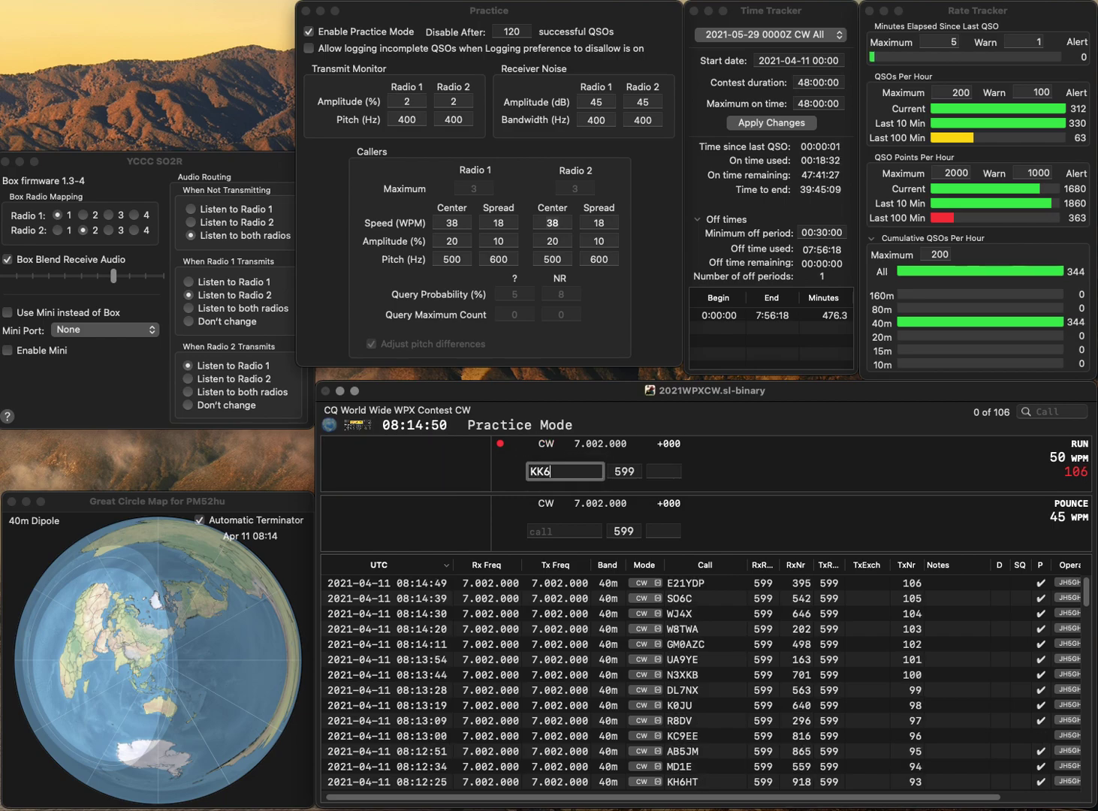
text(NCU)
key(Return)
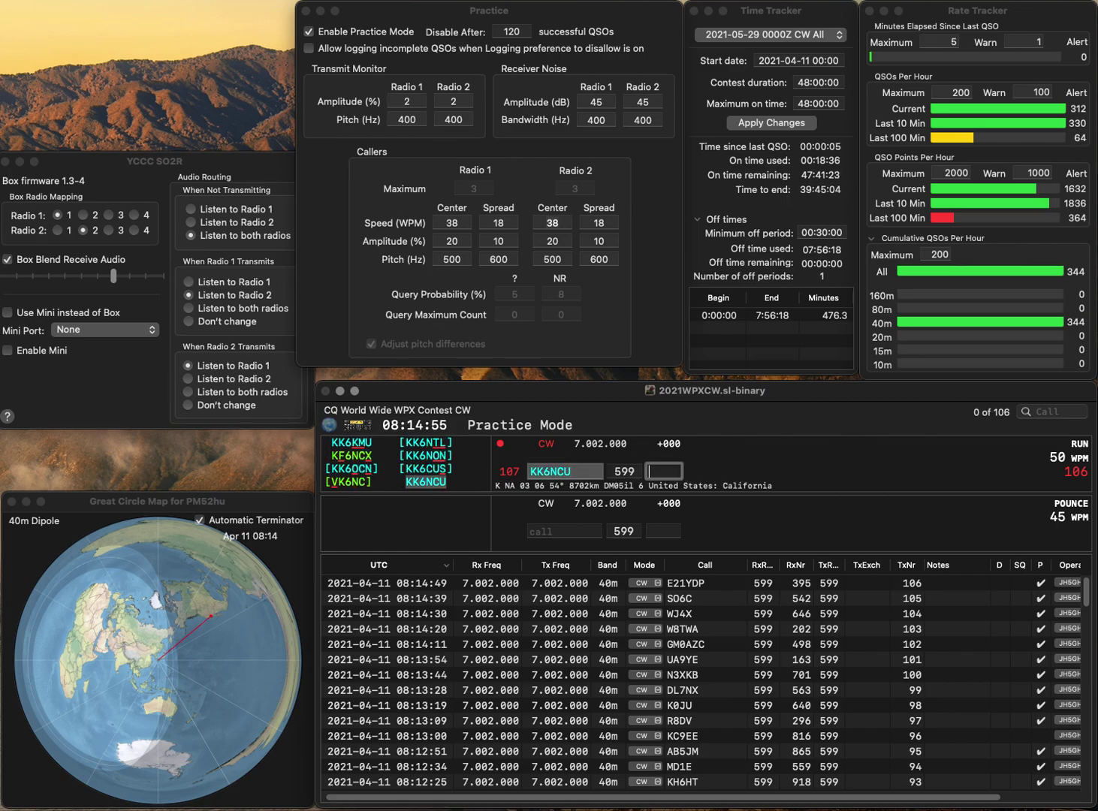
text(525)
key(Return)
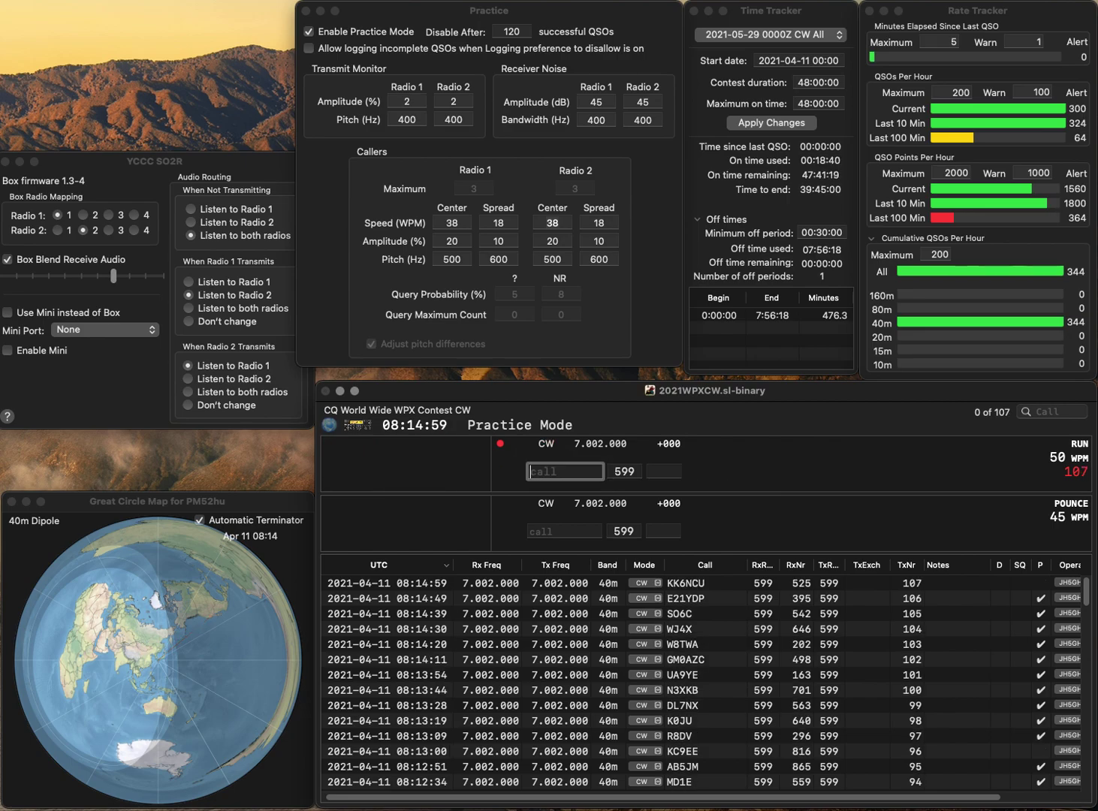
Enter the caller as DF2FM on the run radio and log the contact with received number 652
text(DF2)
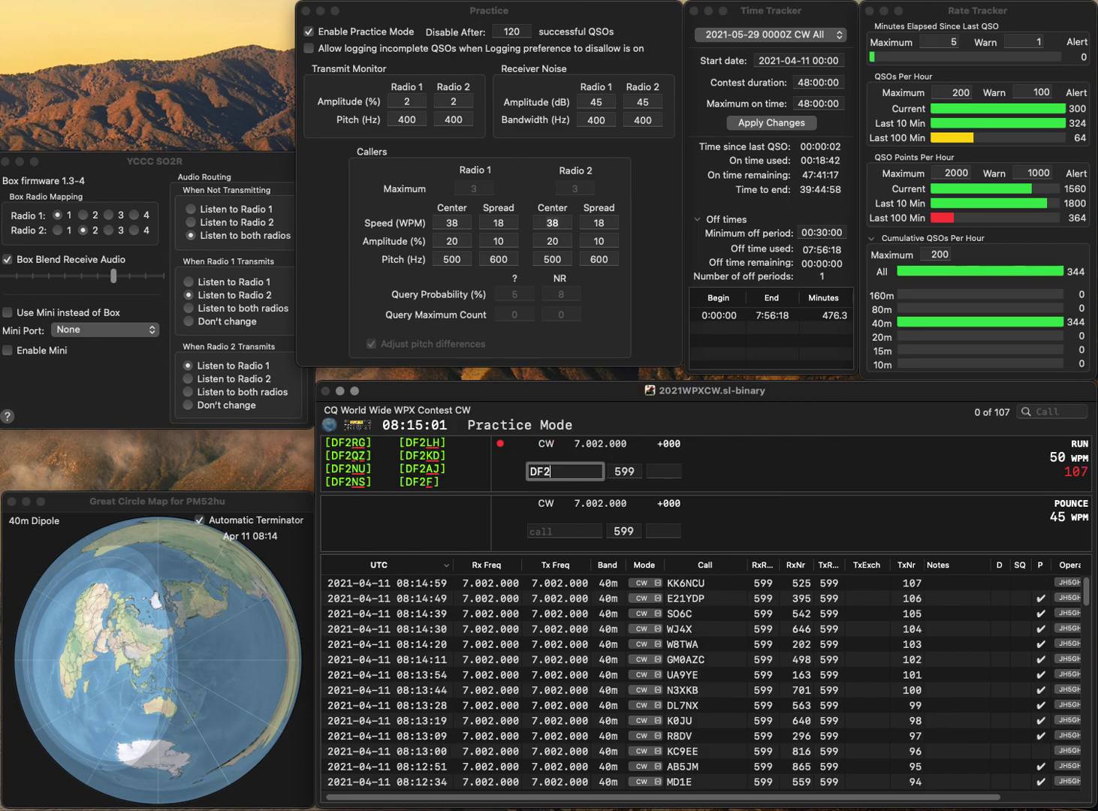
text(FM)
key(Return)
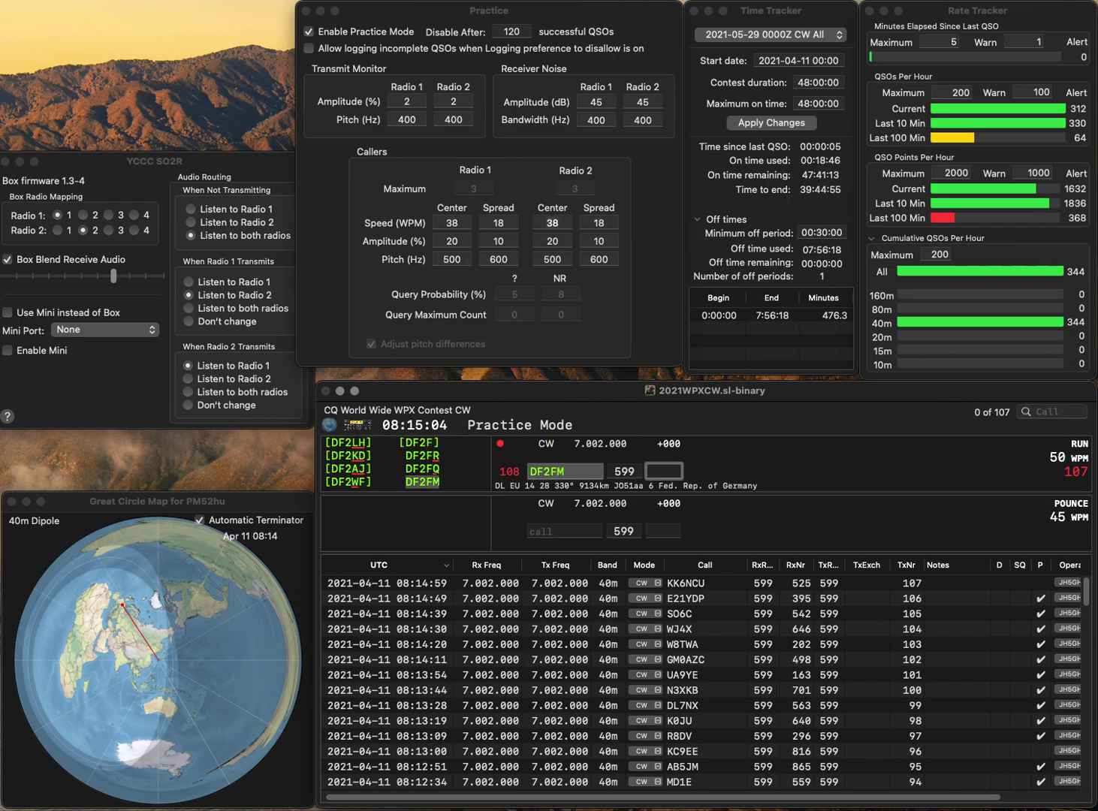
text(52)
key(Return)
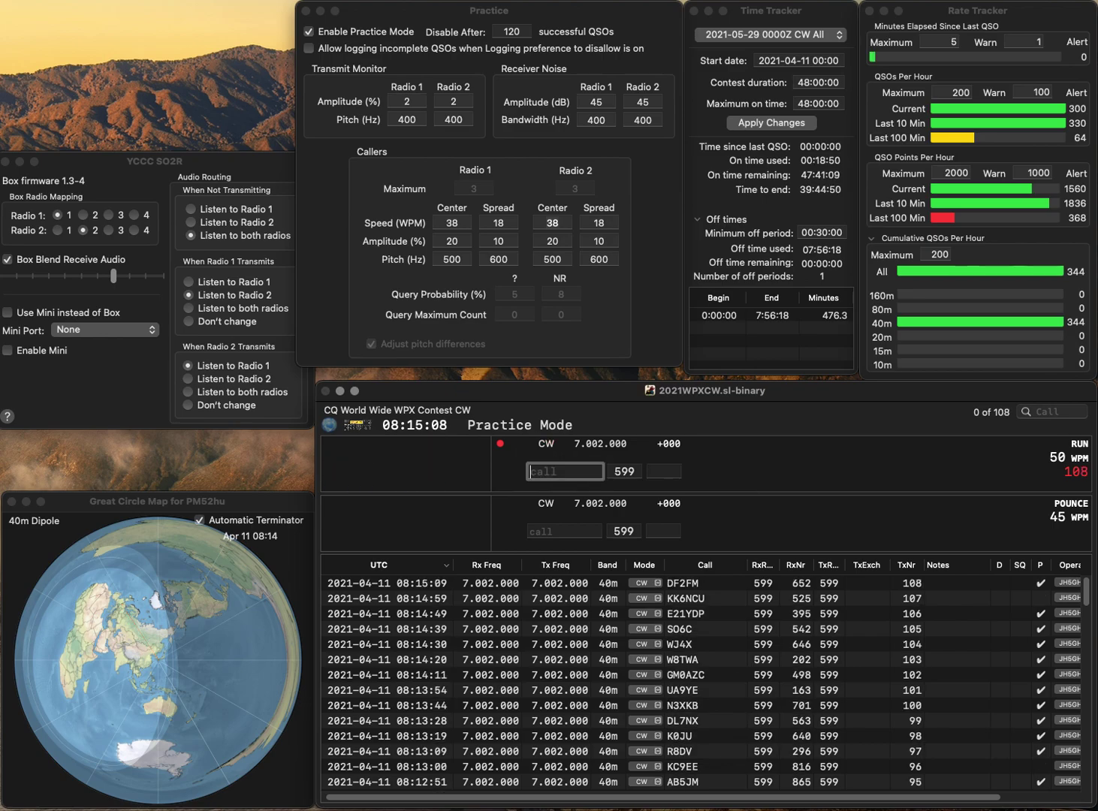
Enter the caller as LM3S on the run radio, correct it to RM3S, and log the contact with received number 489
text(LM3S)
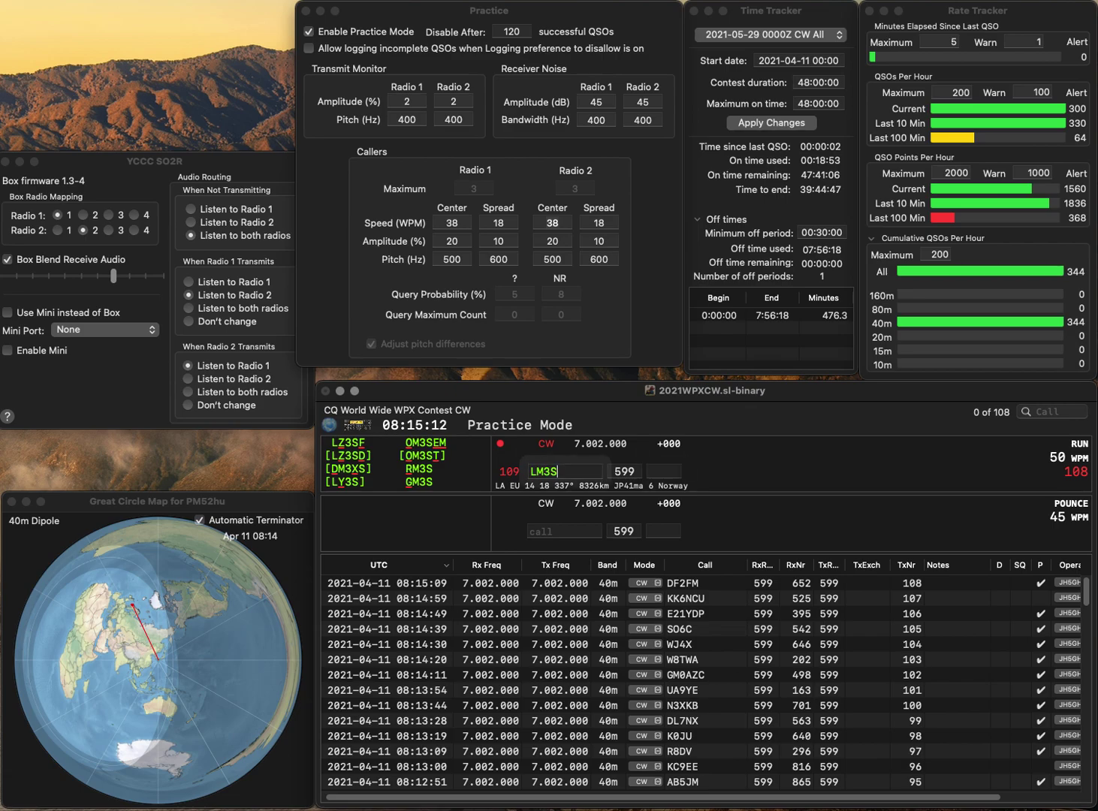
key(Return)
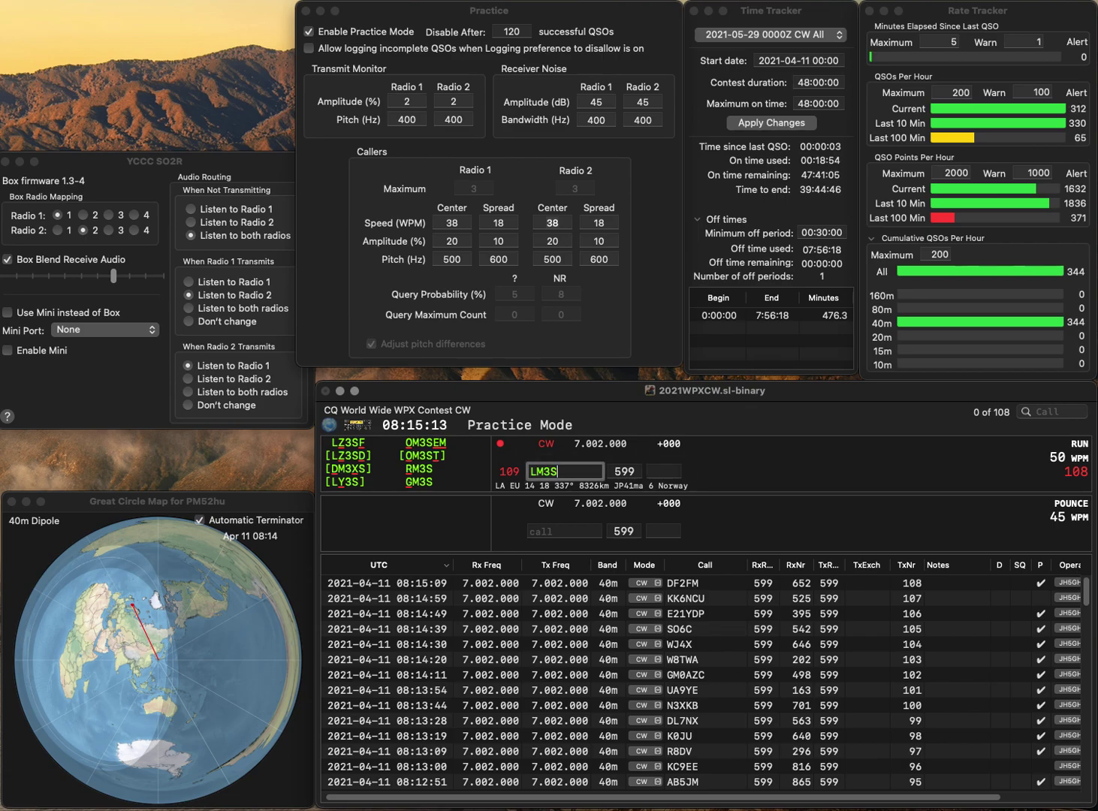
key(BackSpace)
text(R)
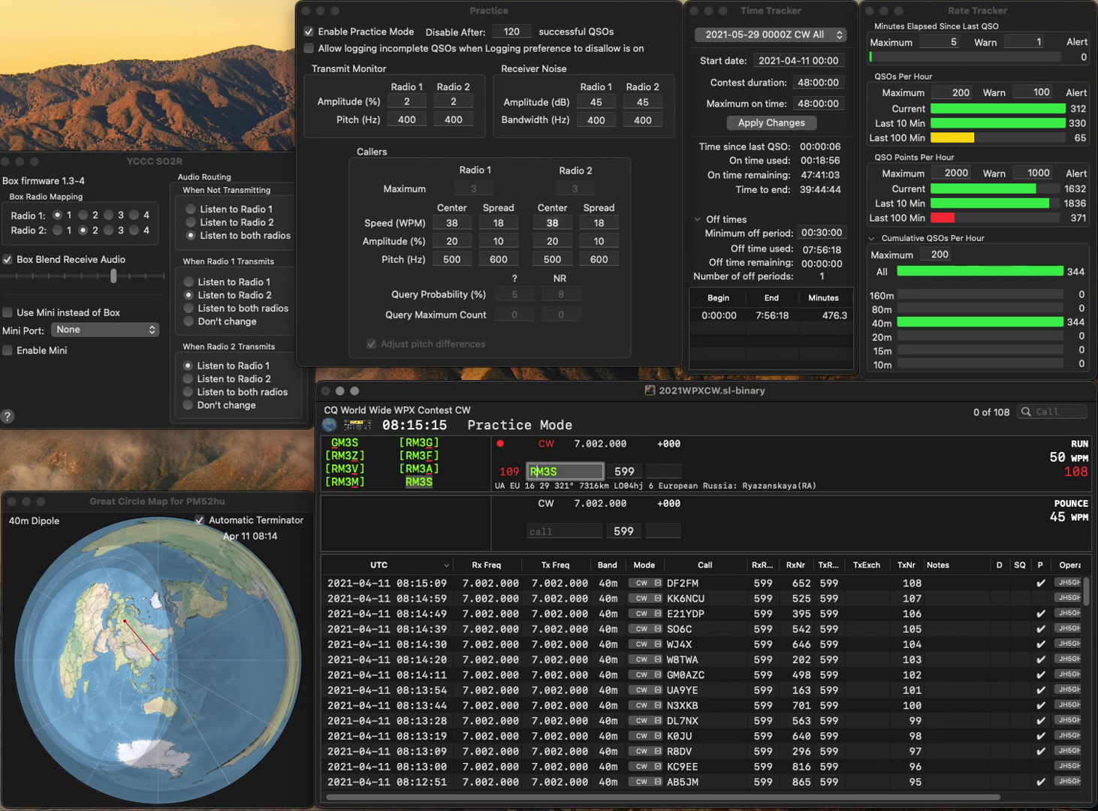
key(Tab)
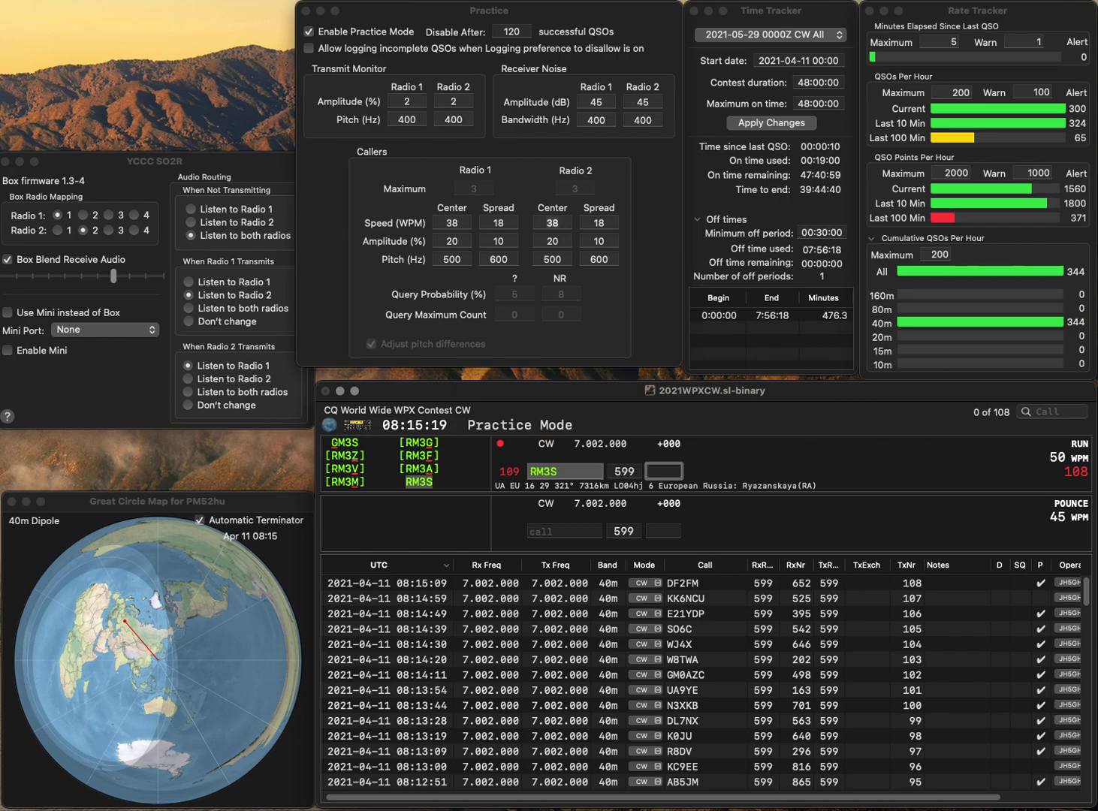
text(489)
key(Return)
text(KA2S)
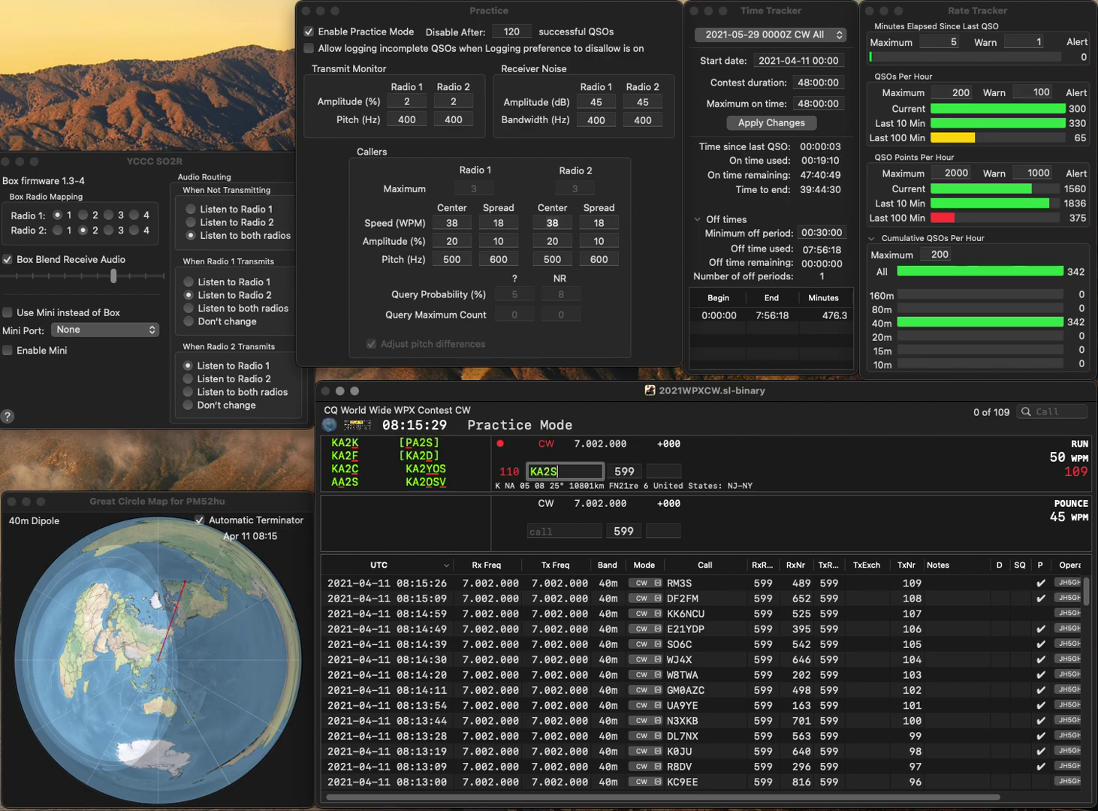
text(THVU)
key(Left)
text(HV)
key(Right)
key(BackSpace)
key(BackSpace)
key(BackSpace)
key(Left)
key(Left)
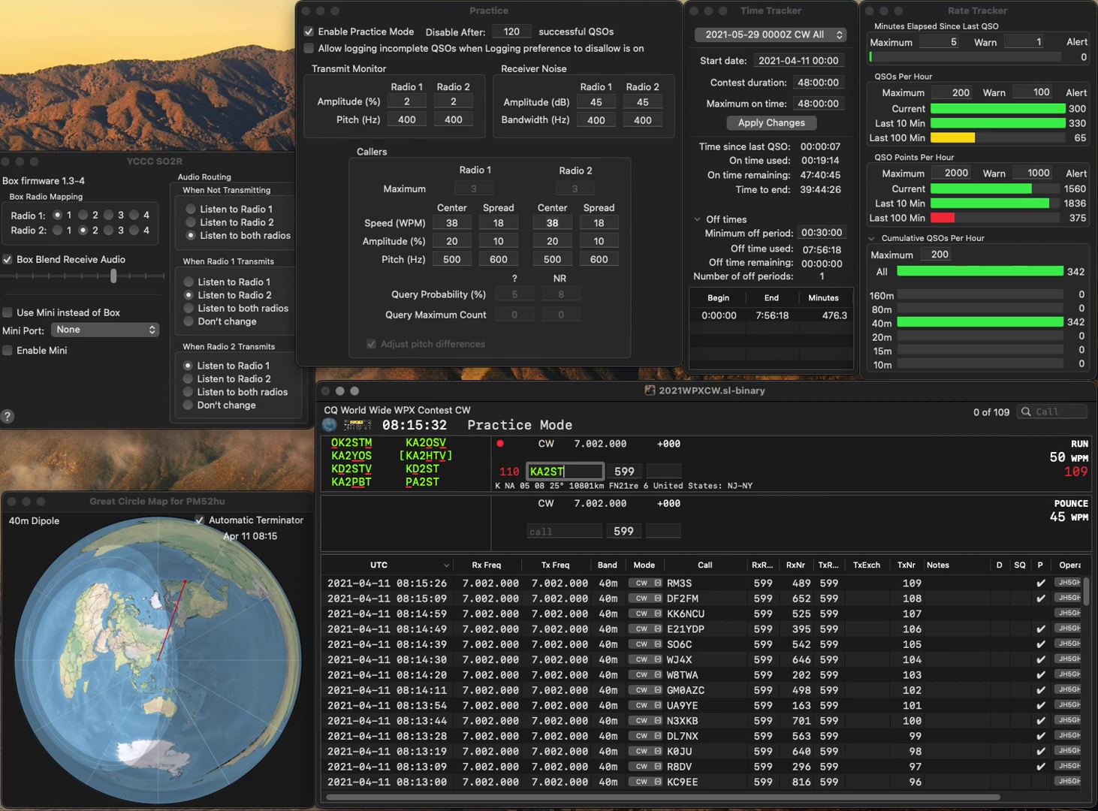
text(H)
key(Delete)
key(Right)
text(V)
key(Return)
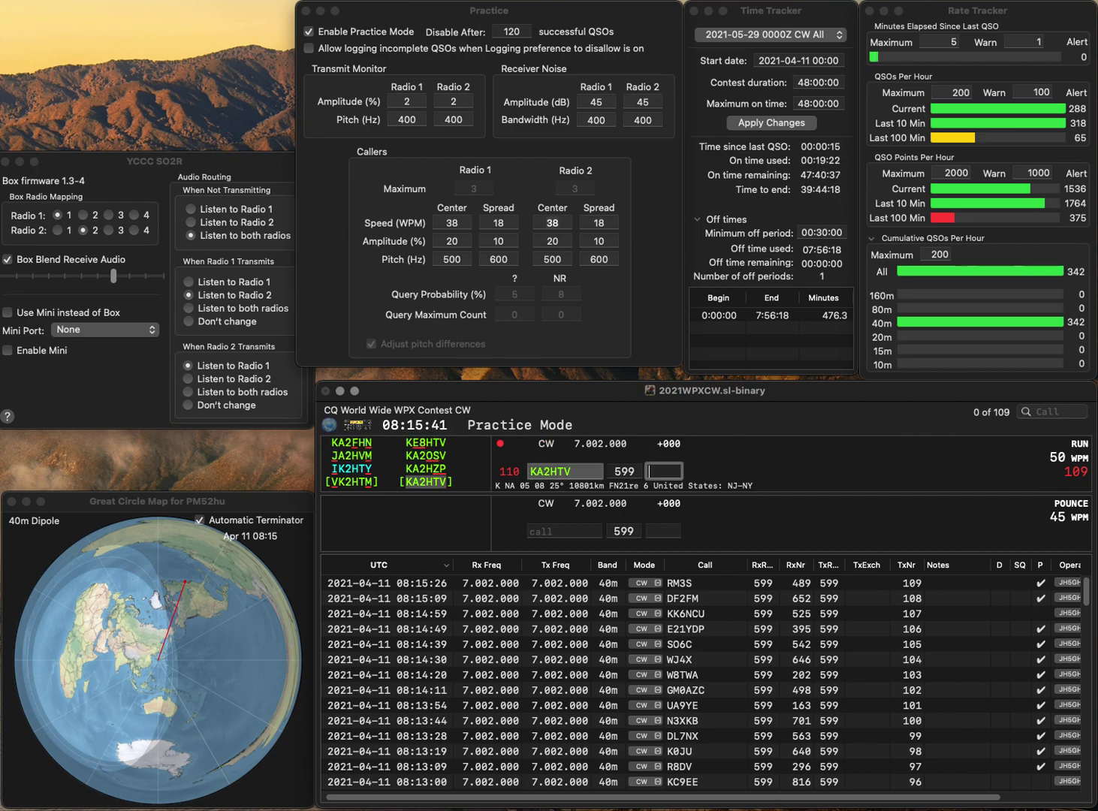
text(949)
key(Return)
Enter the caller as WB2UBW on the run radio and log the contact with received number 739
text(WB)
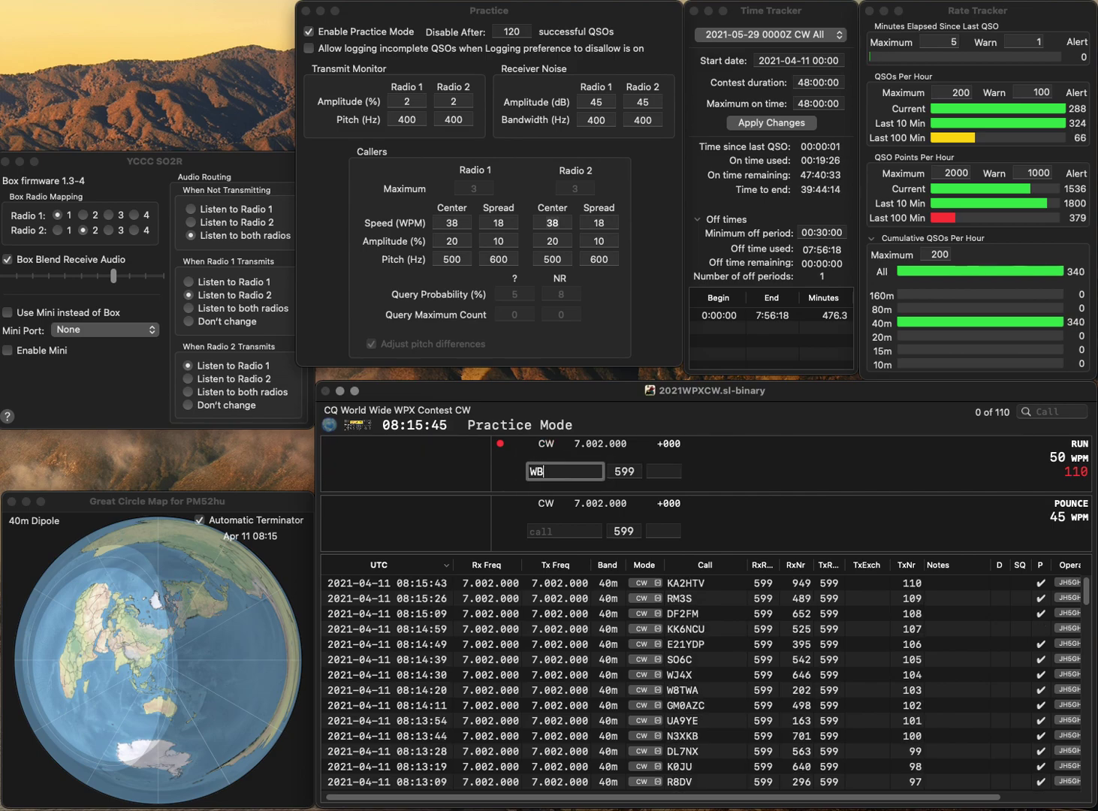
text(2UBW)
key(Return)
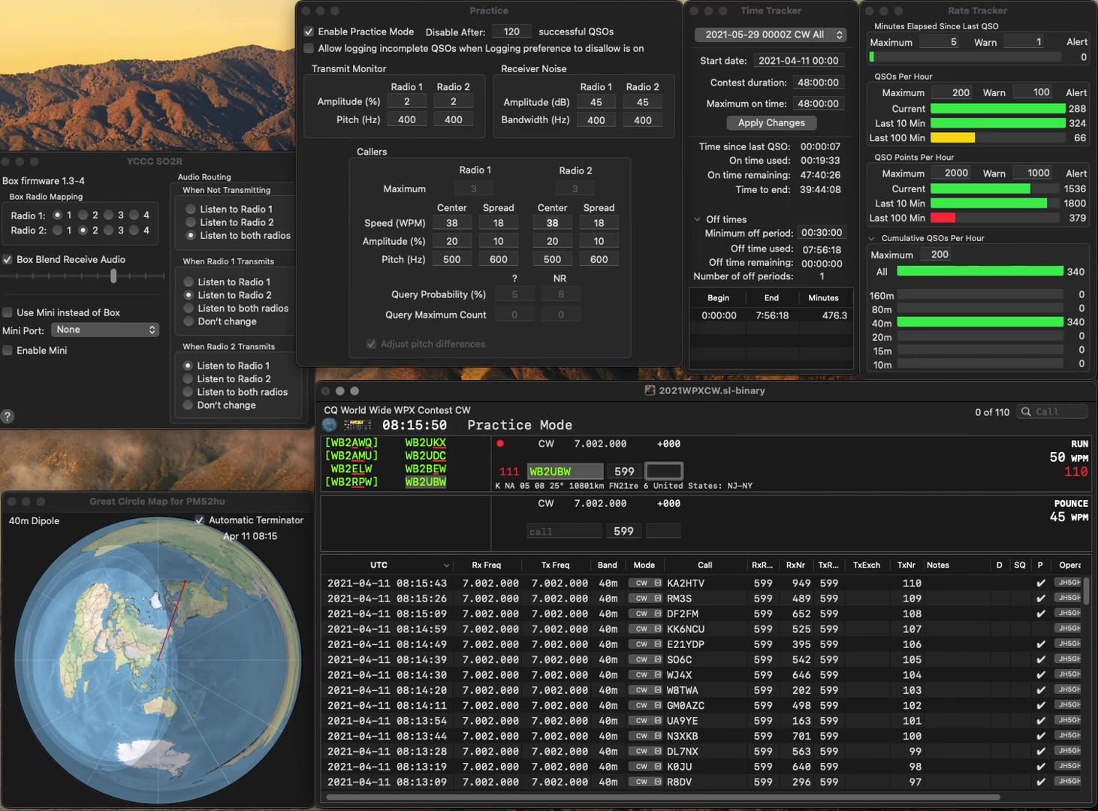
text(739)
key(Return)
text(1OUS)
click(529, 471)
text(WA)
key(Return)
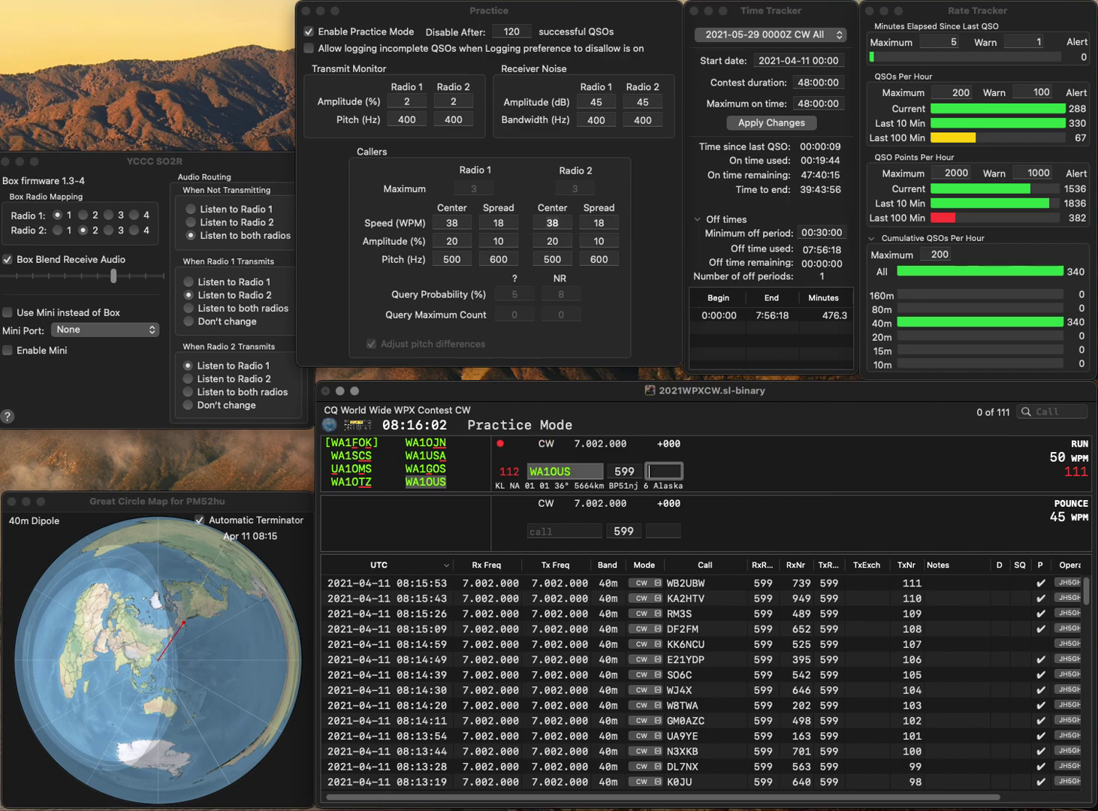
text(472)
key(Return)
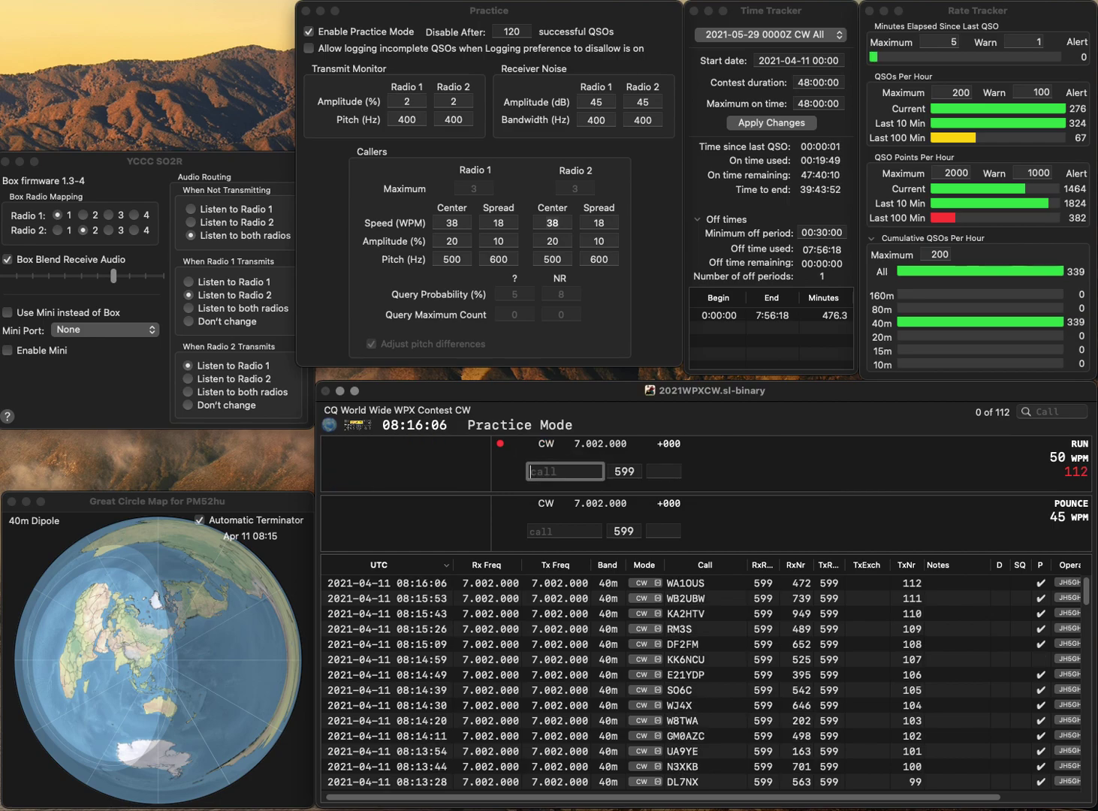
text(BY6QS)
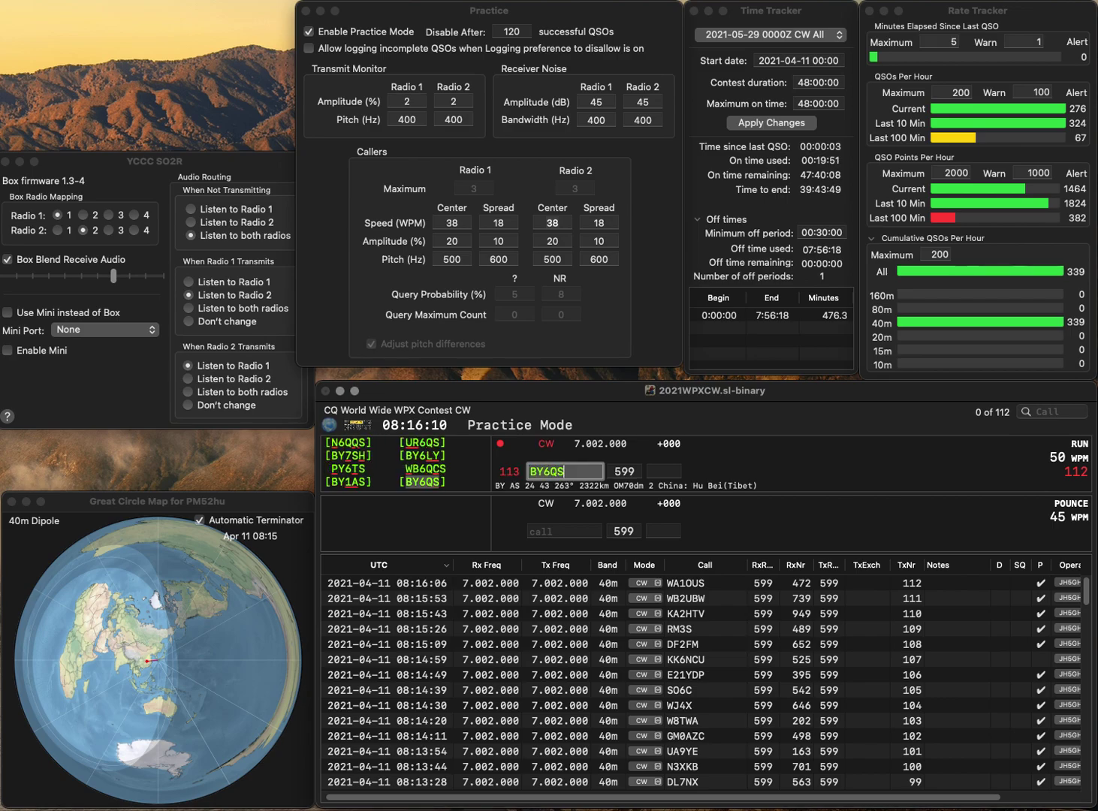
key(Return)
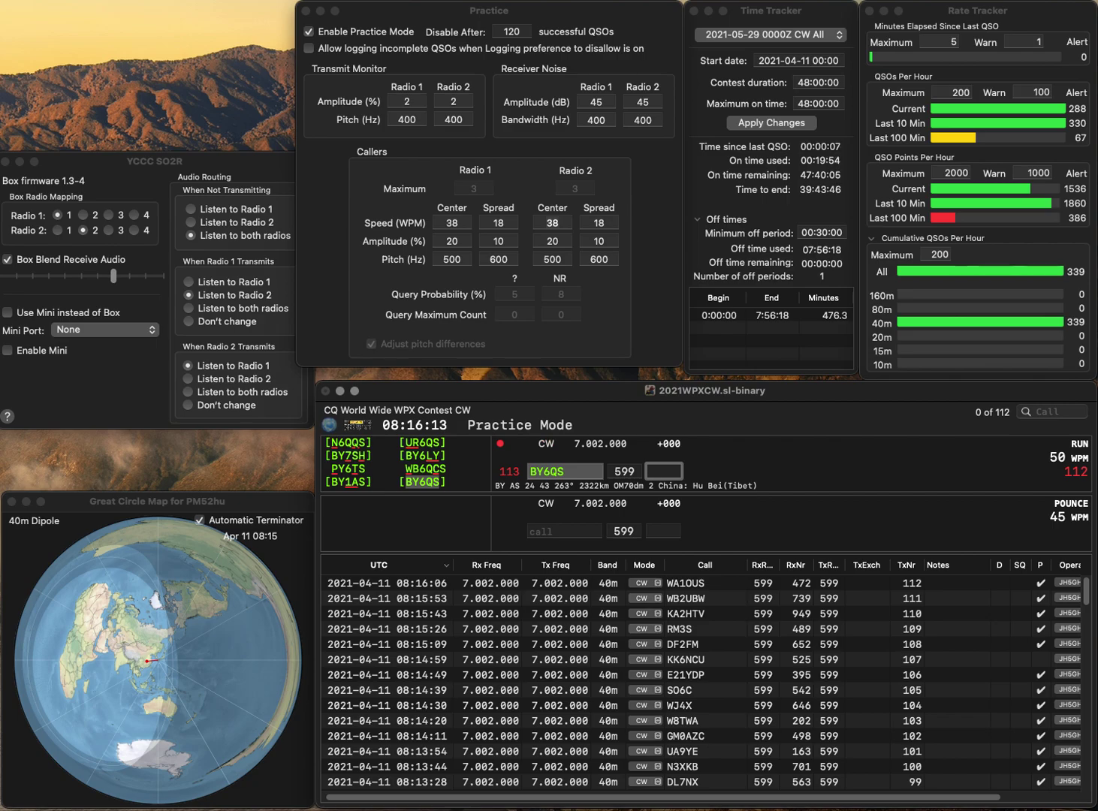
text(458)
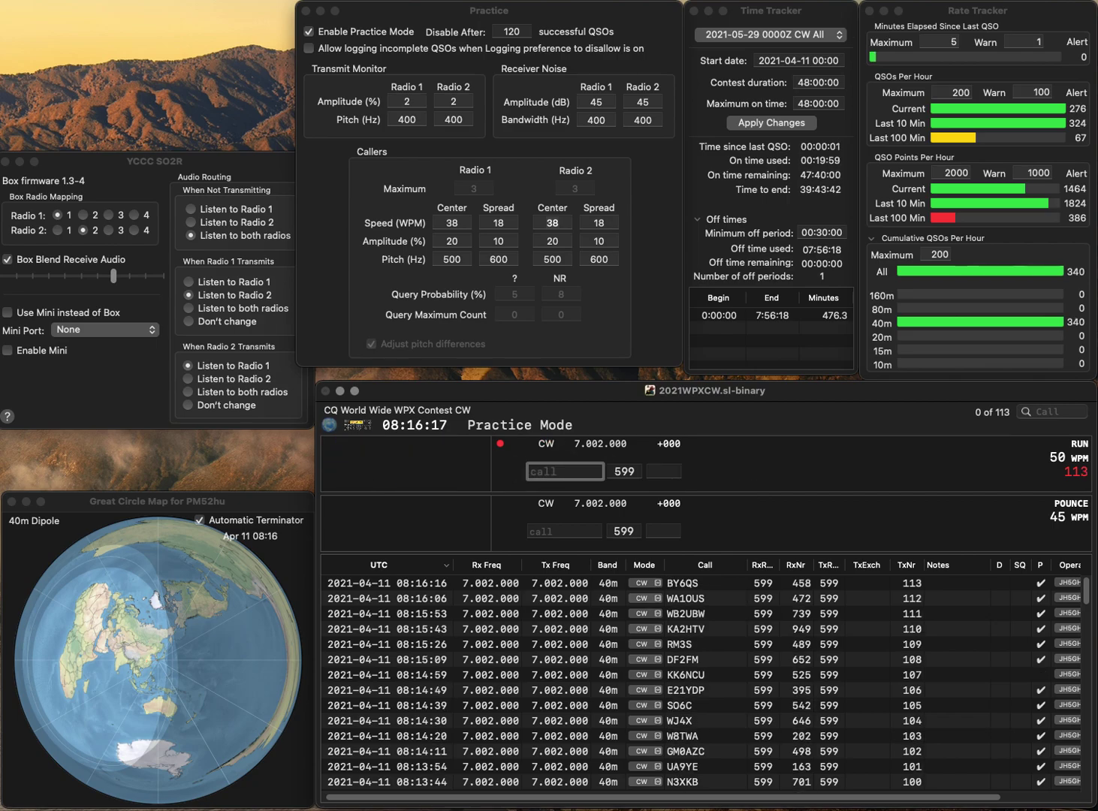
Enter the caller as UX0FF on the run radio and log the contact with received number 777
text(UX0FF)
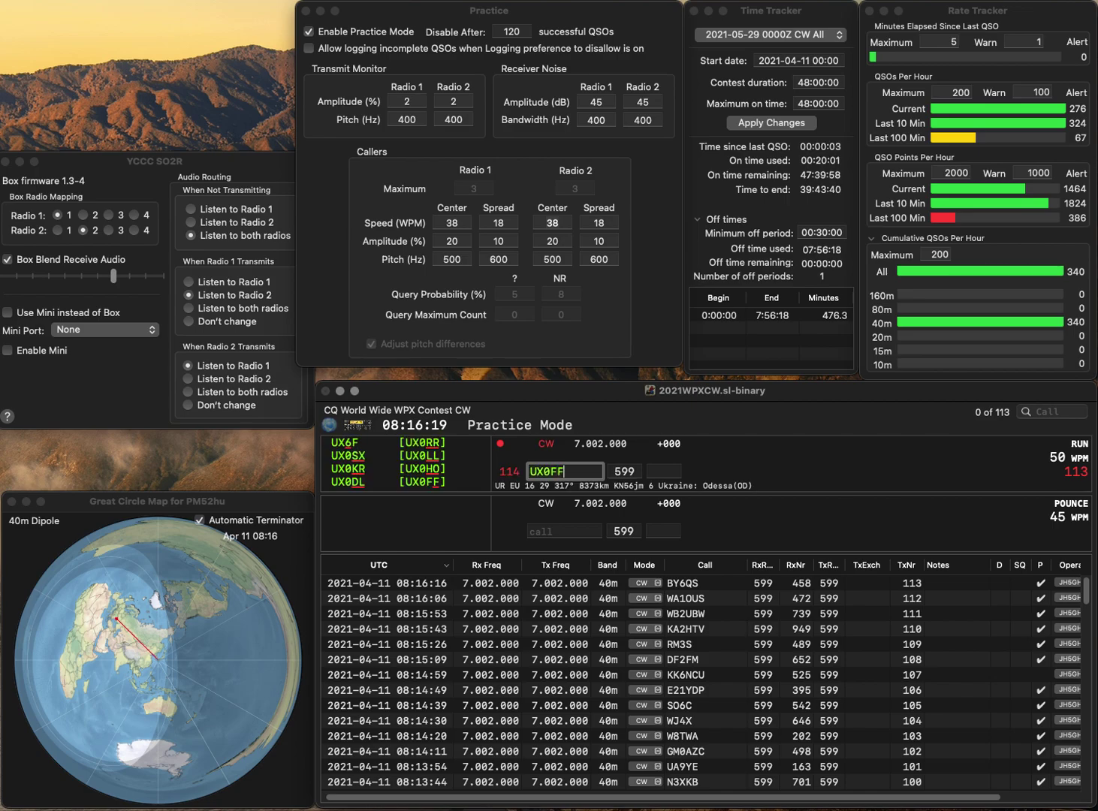
key(Return)
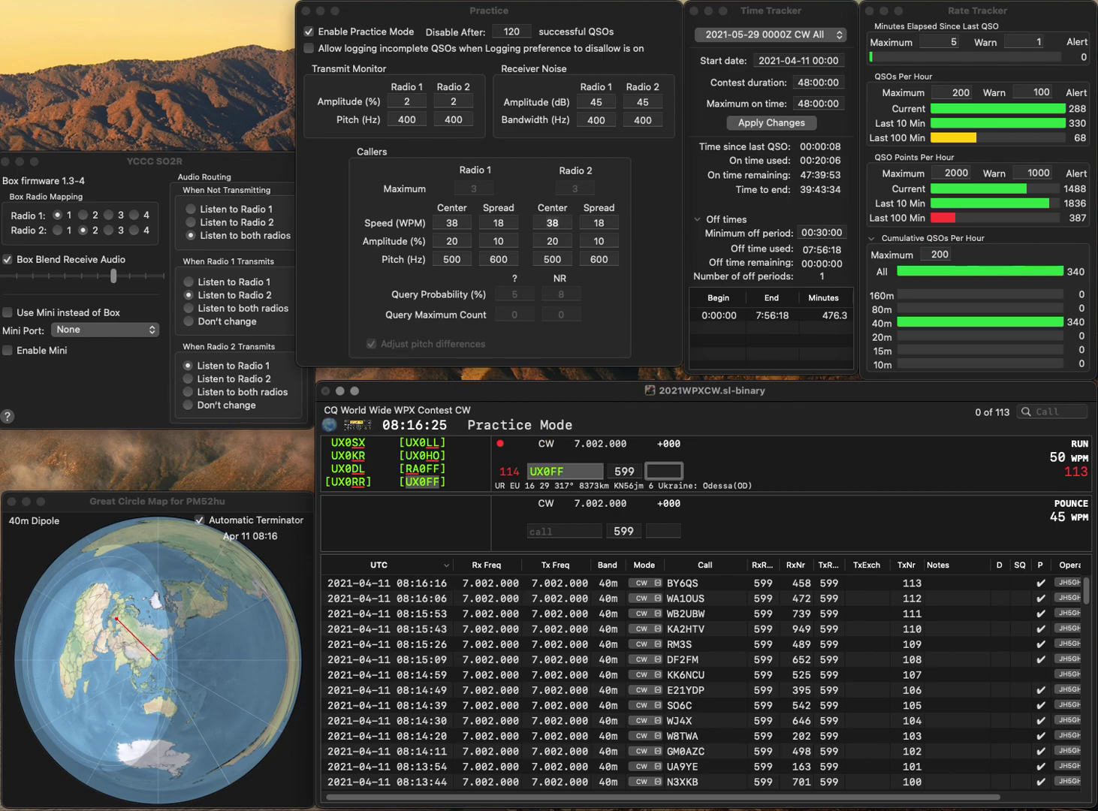
text(777)
key(Return)
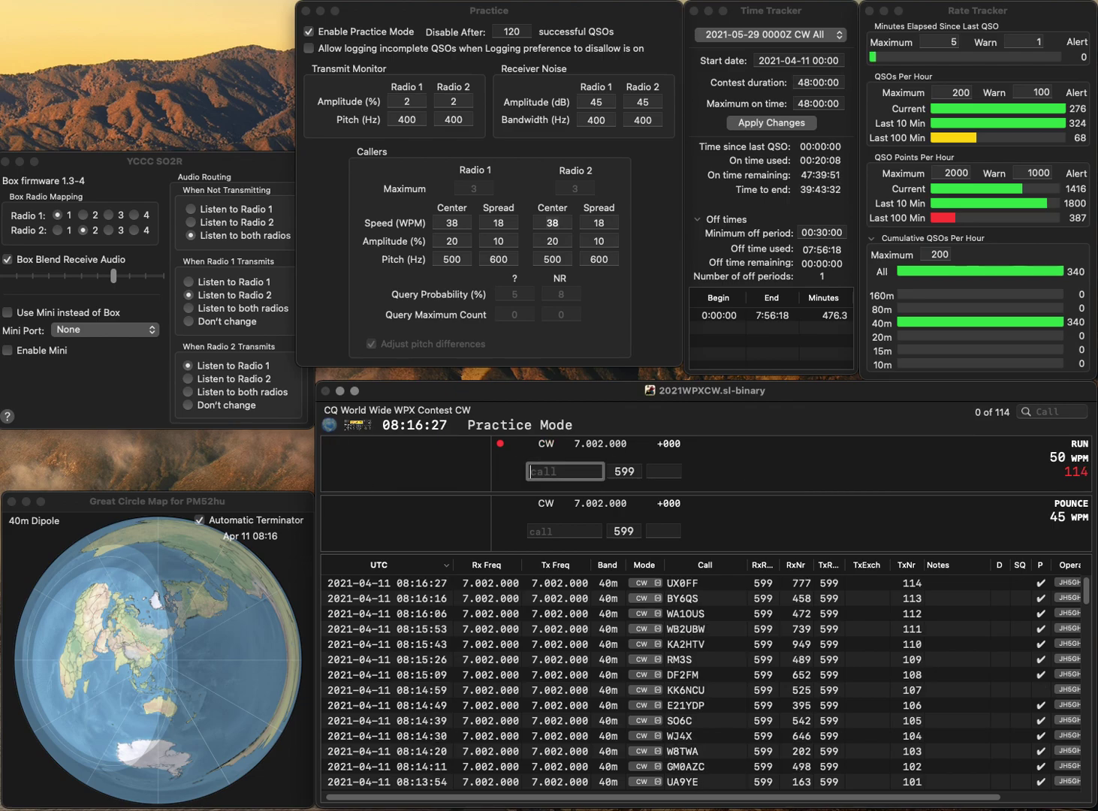
text(L0)
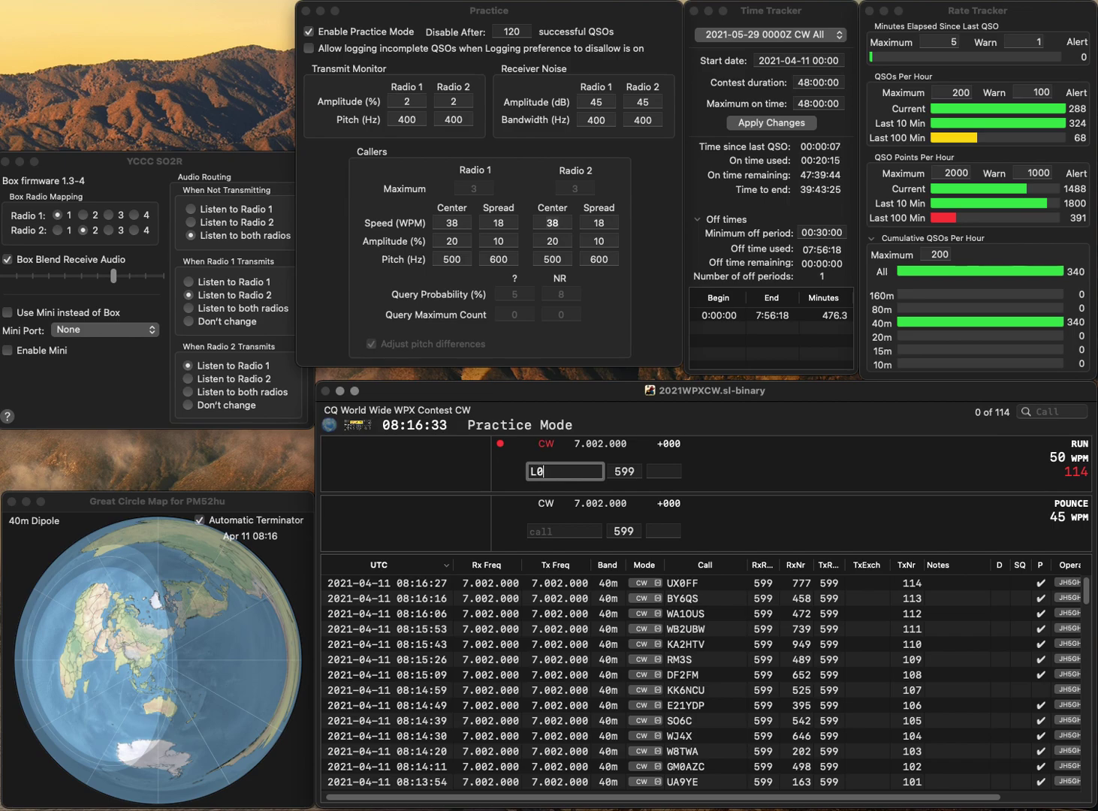
key(BackSpace)
text(IT9/E)
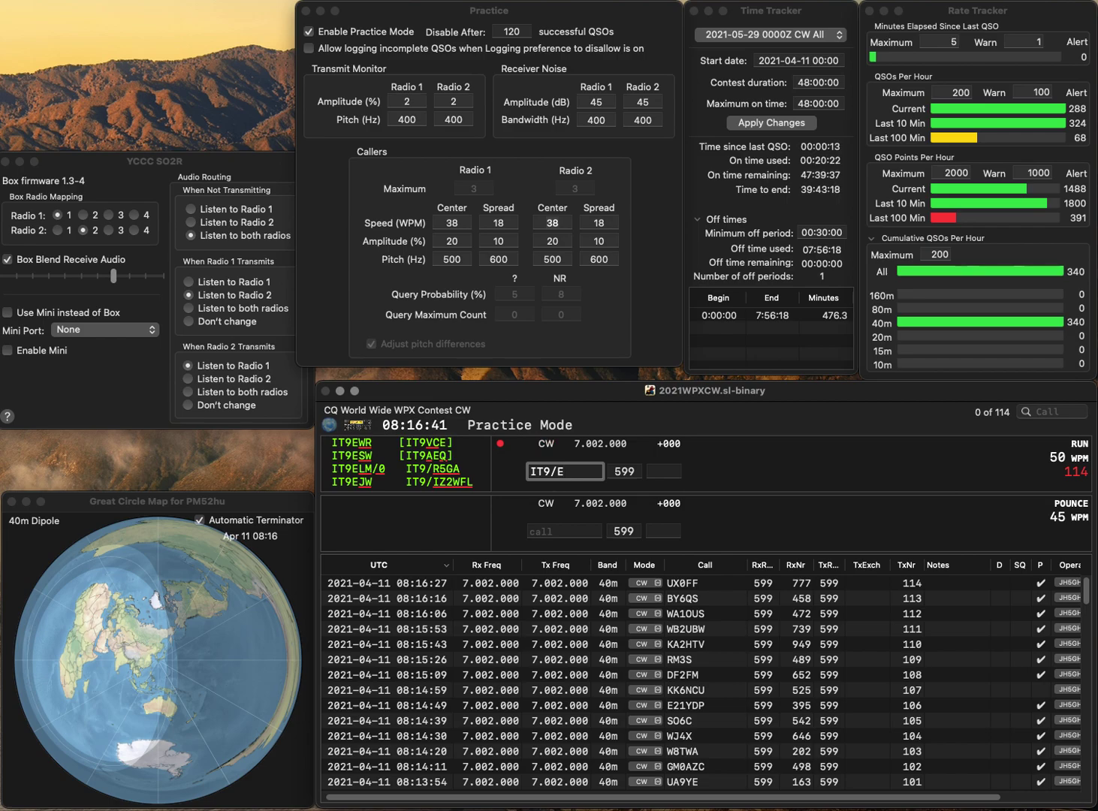
key(BackSpace)
key(BackSpace)
text(EL)
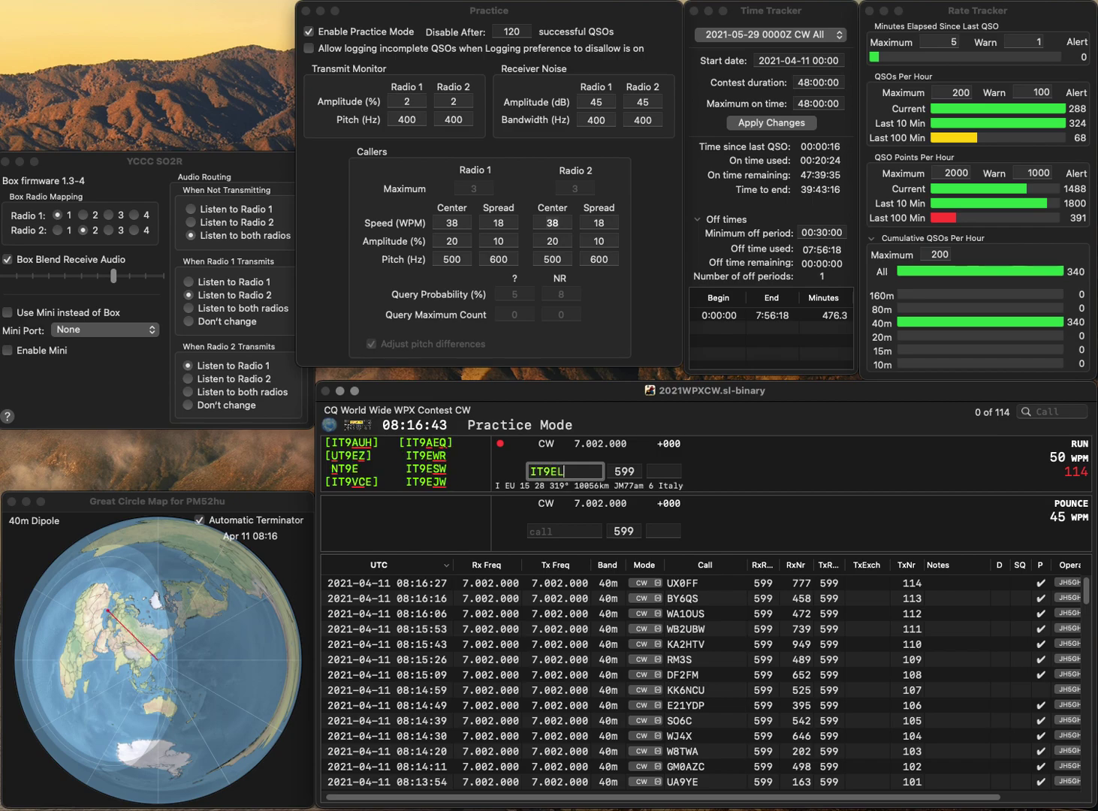
text(M/0)
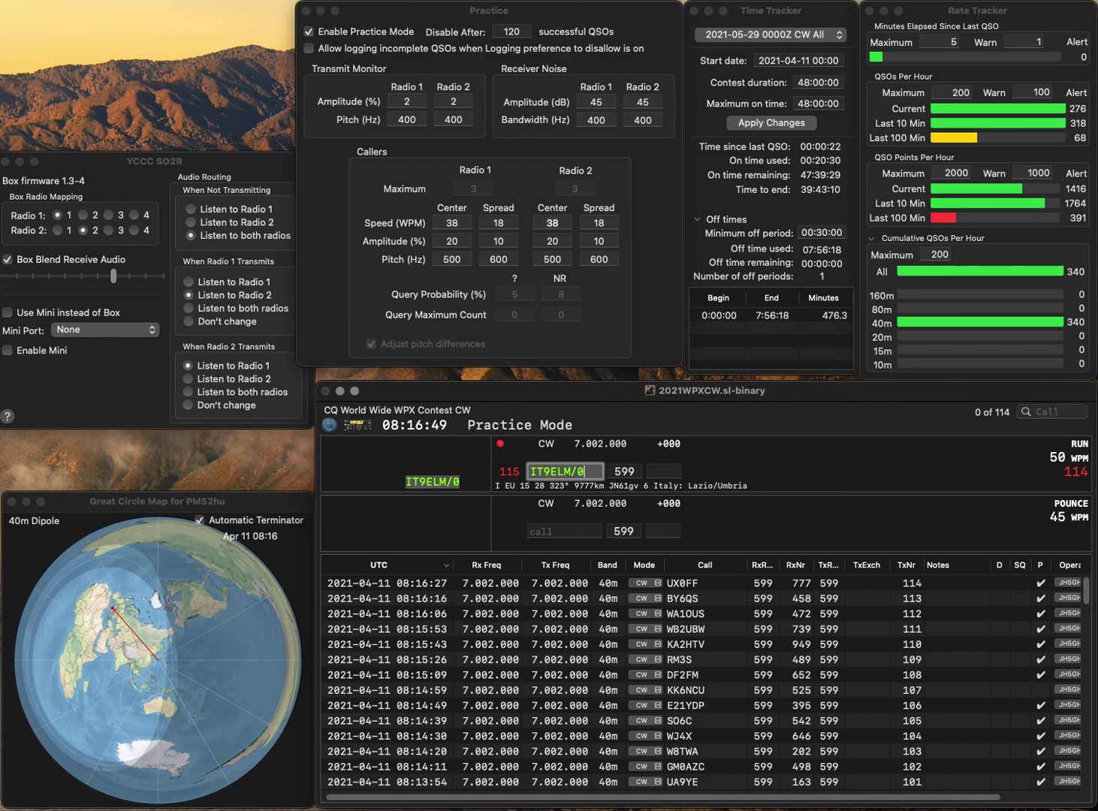
key(space)
text(9)
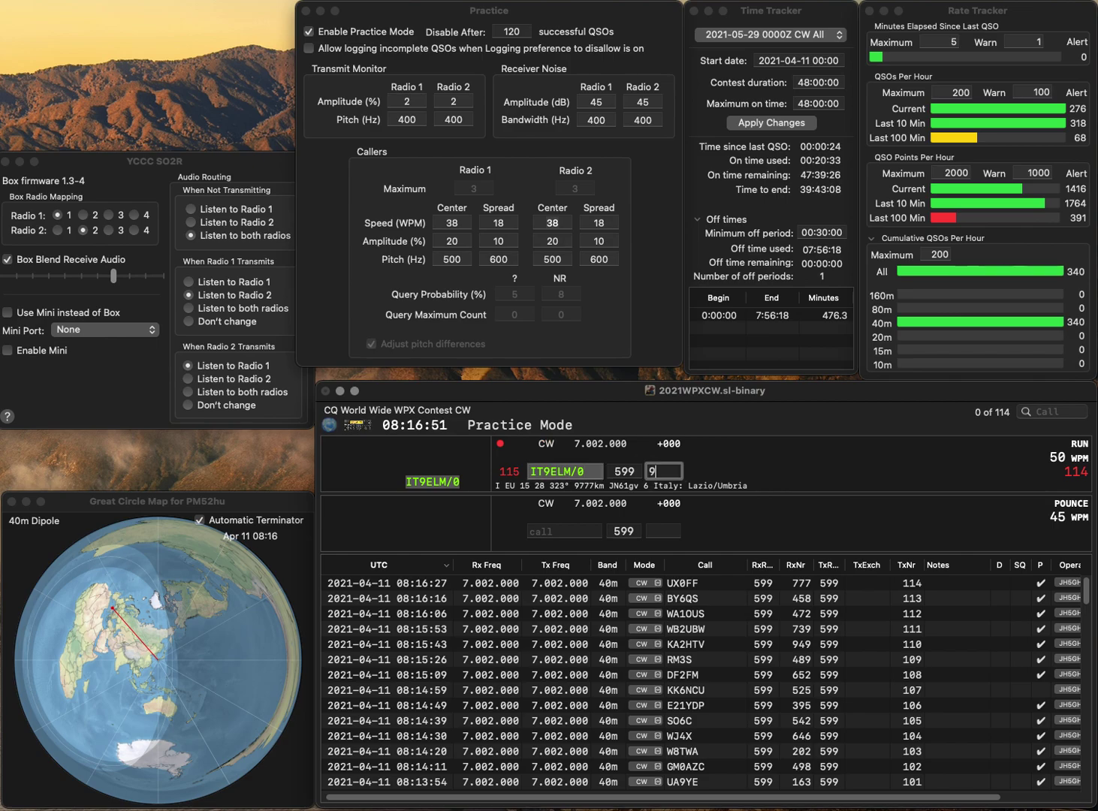
text(68)
key(Return)
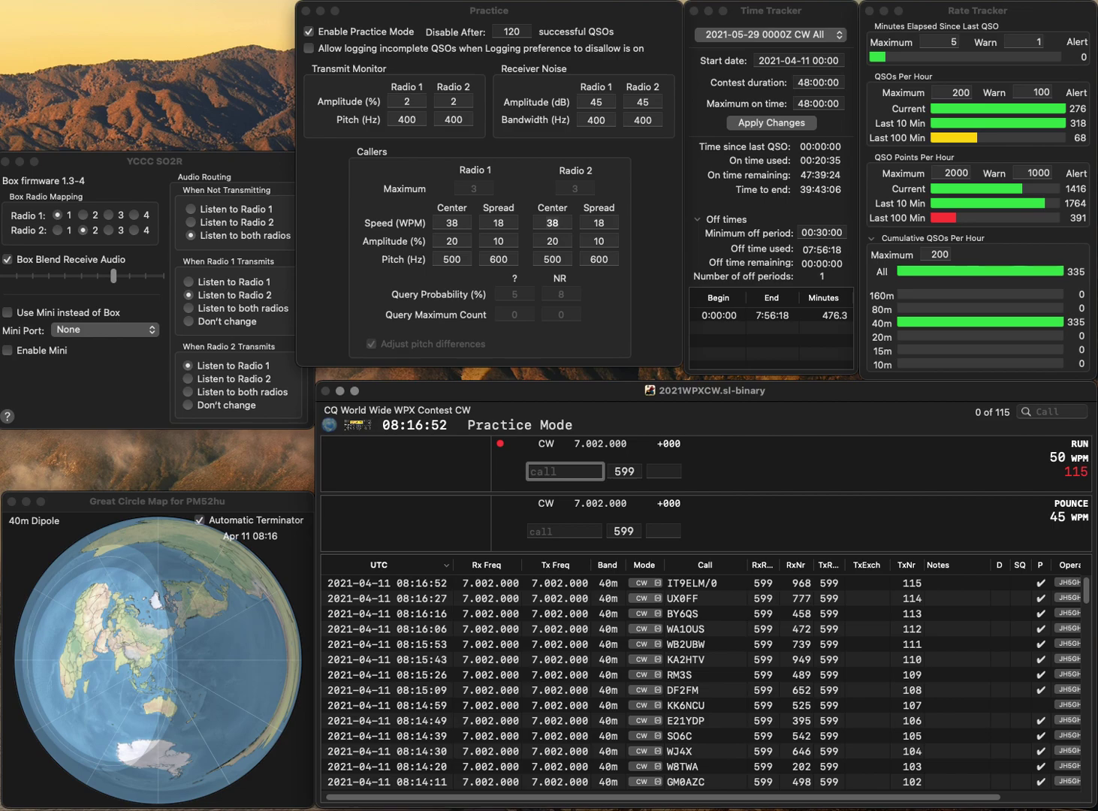
text(DK8TA)
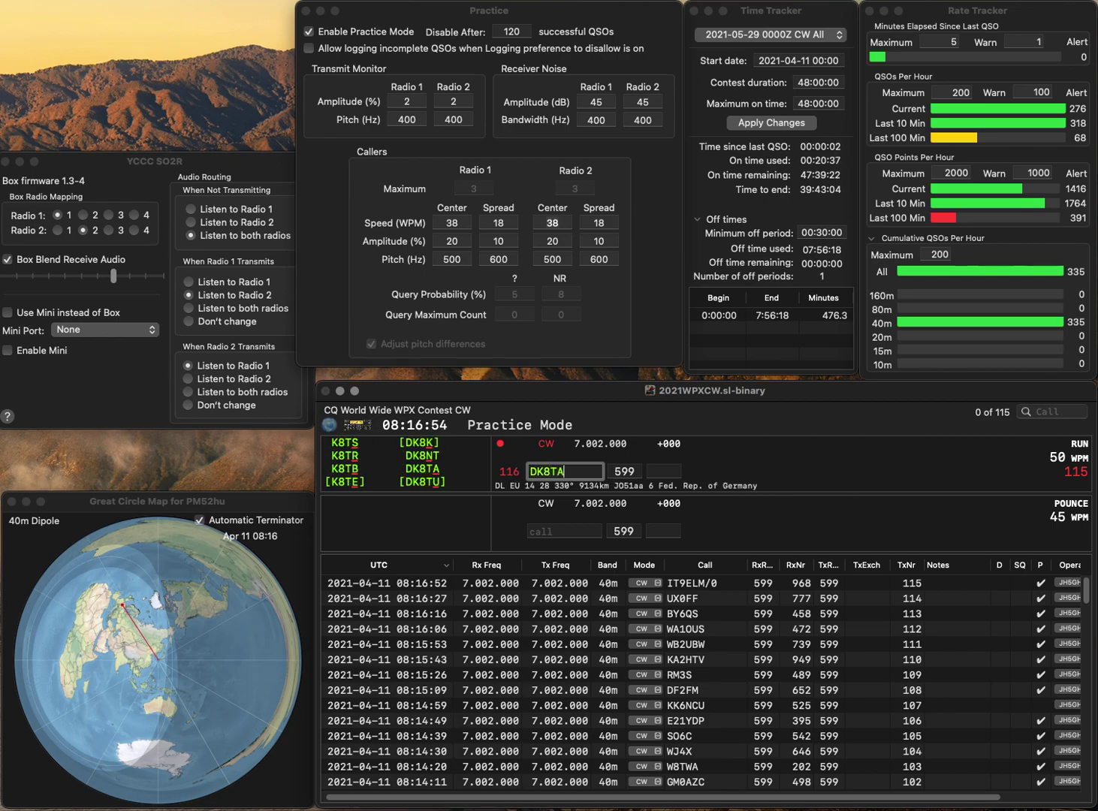
key(space)
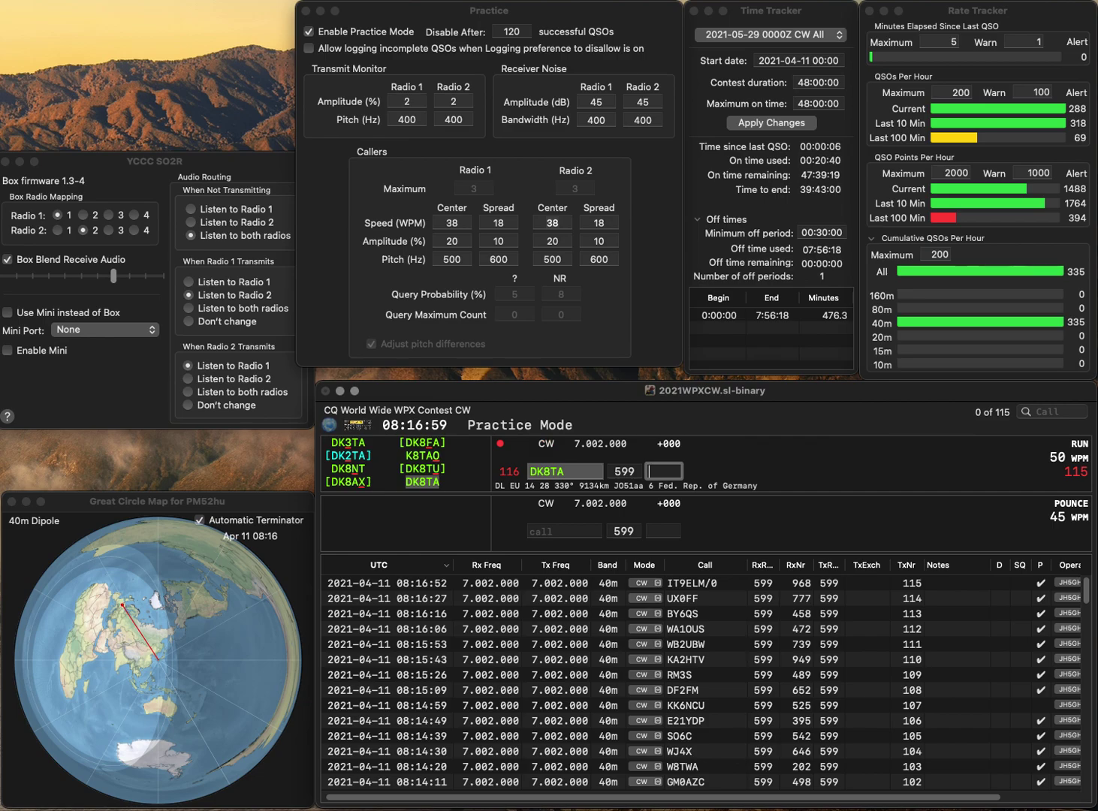
text(363)
key(Return)
text(AE2L)
key(space)
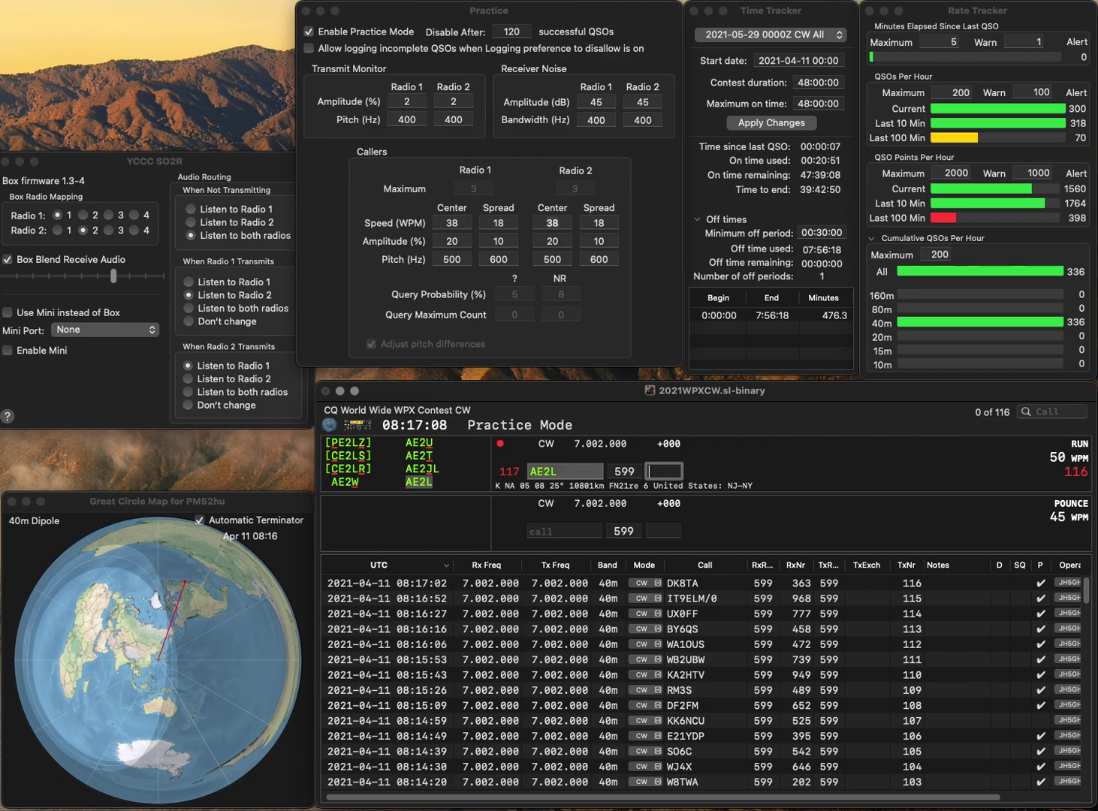
text(98)
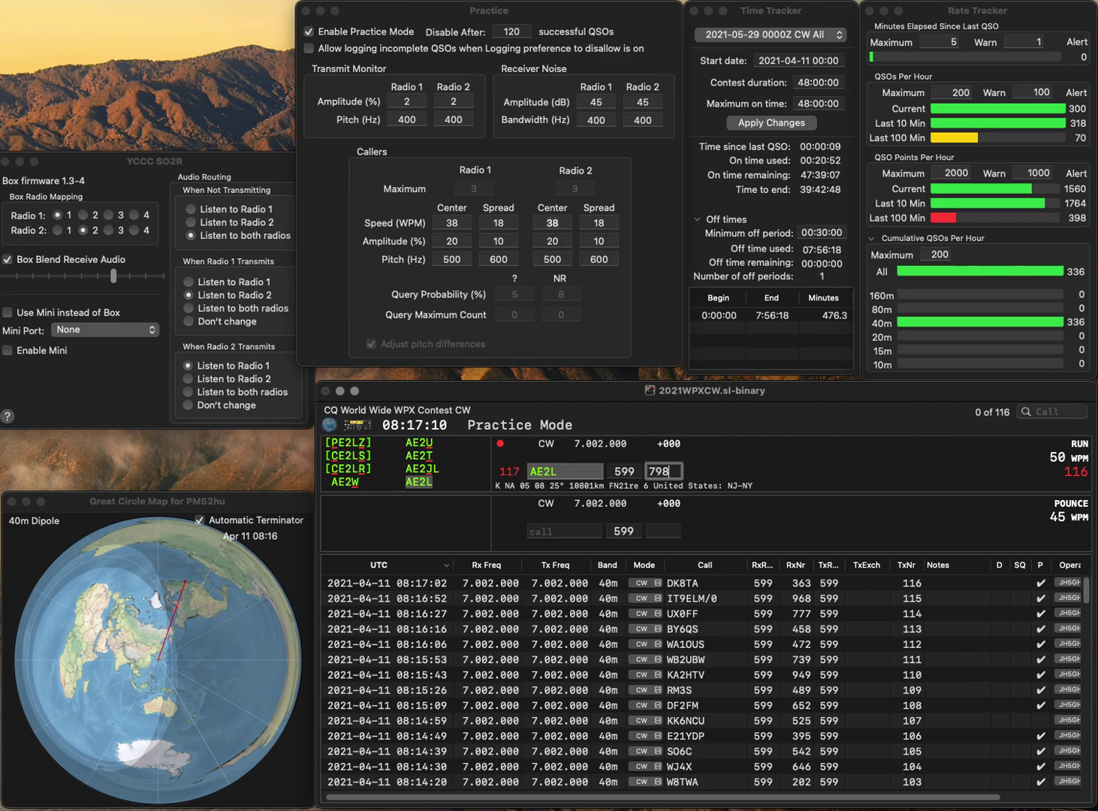
key(Return)
text(0H6XU)
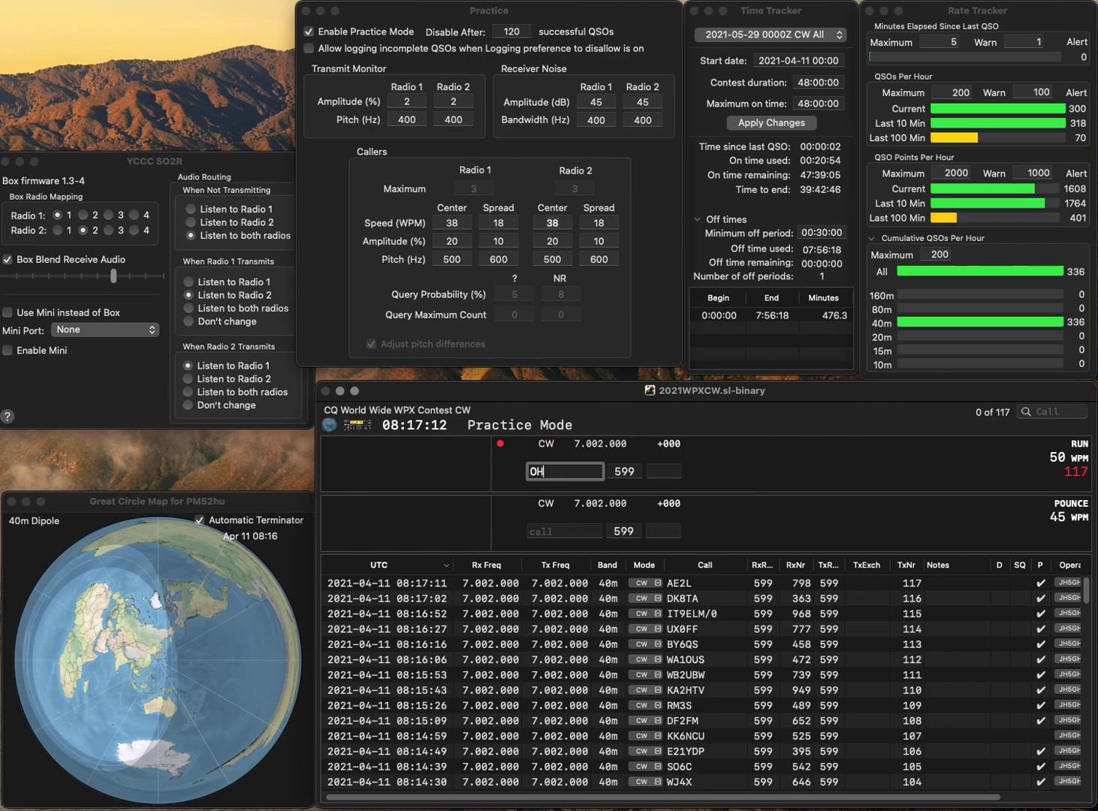
key(Return)
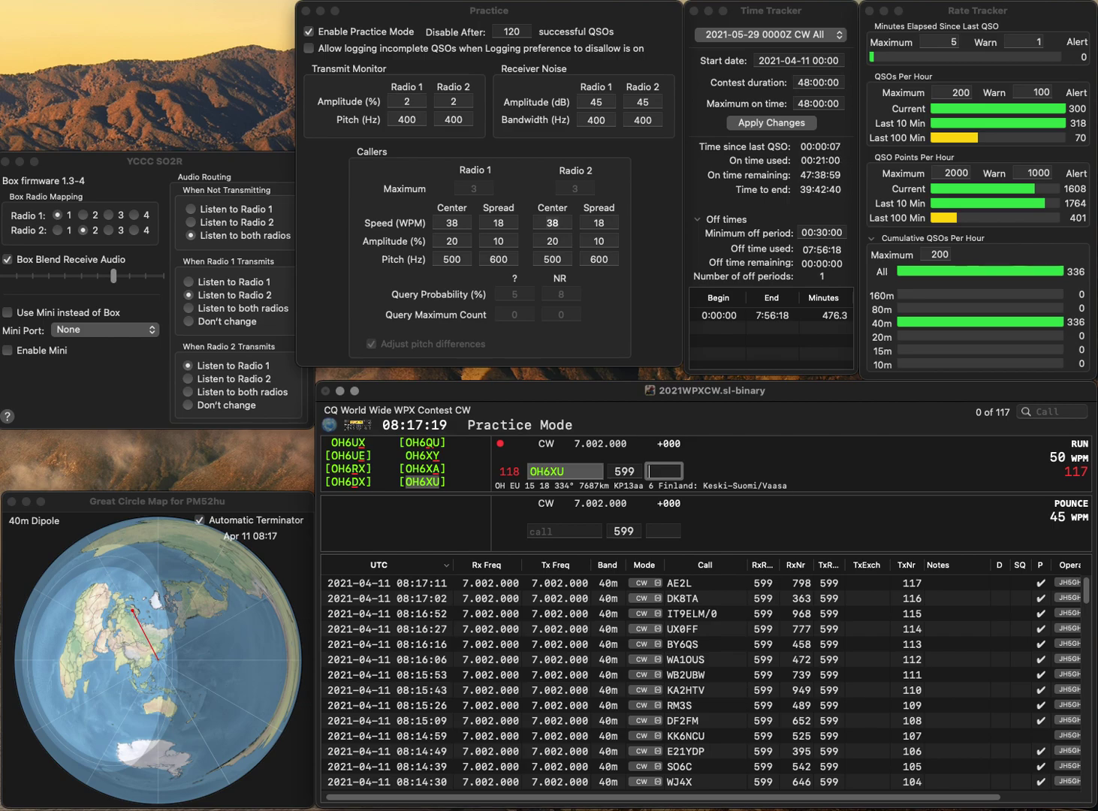
text(817)
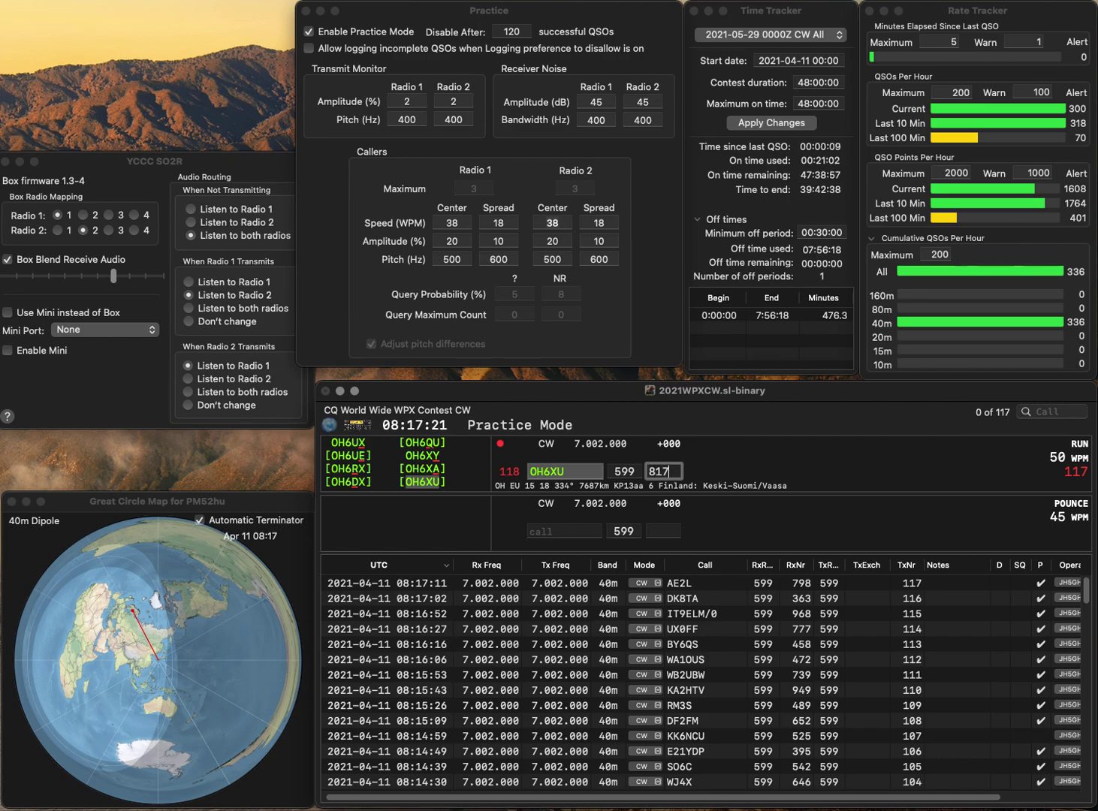
key(Return)
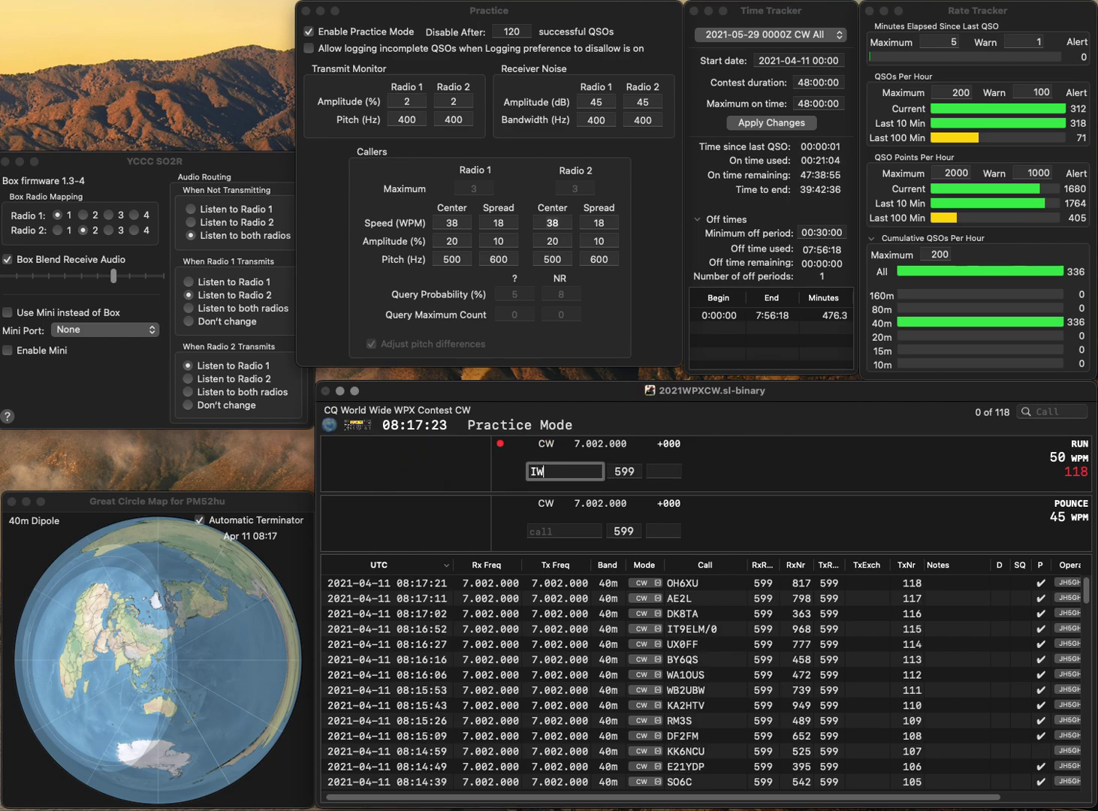
text(IW2FLB)
key(Return)
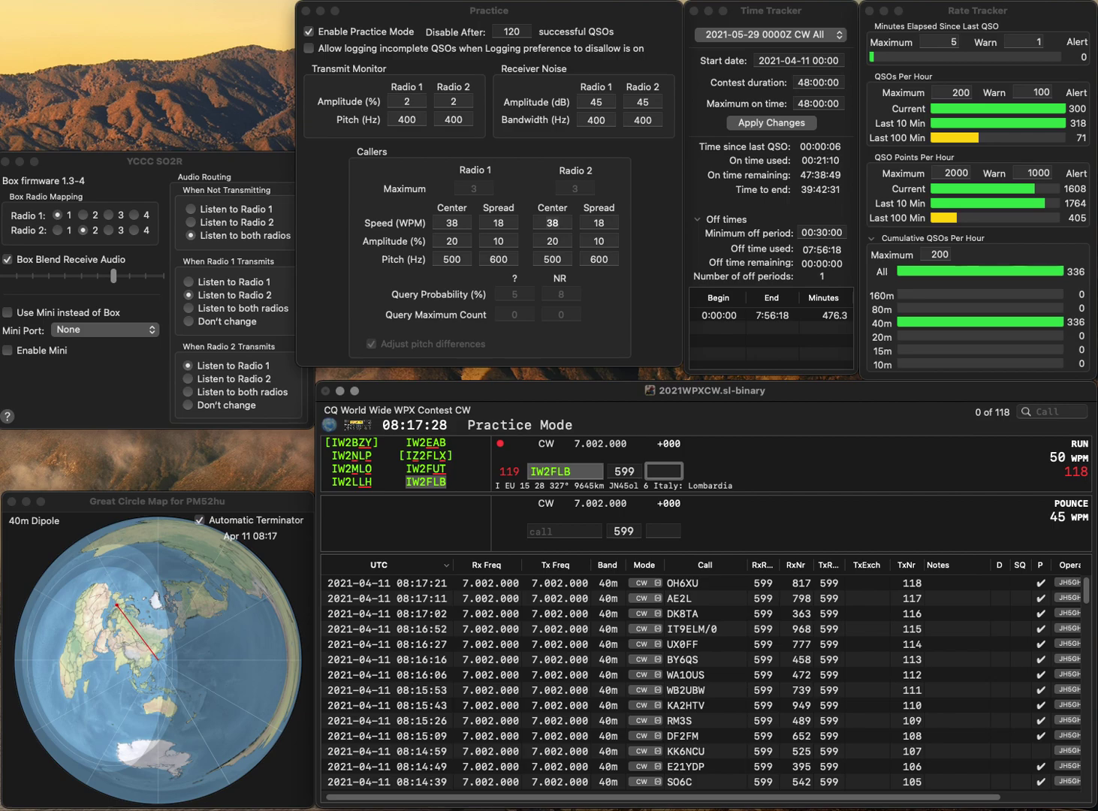
text(70)
key(Return)
text(CNA)
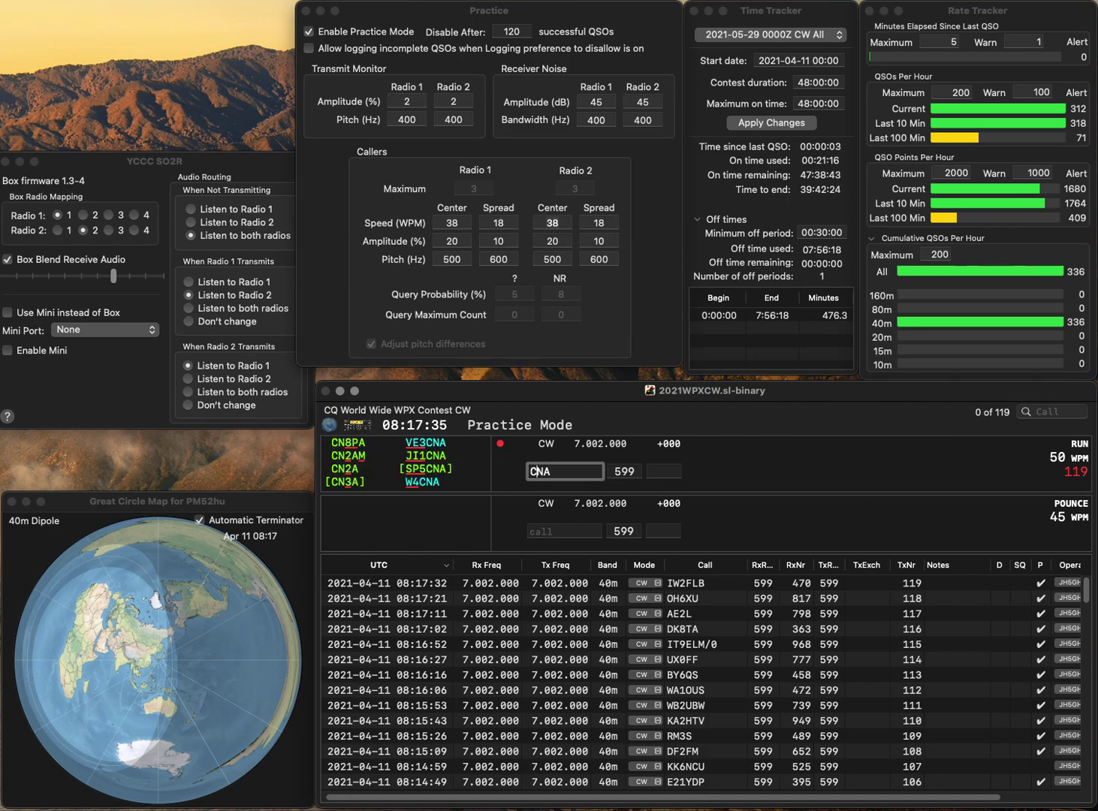
key(Right)
text(3)
key(Return)
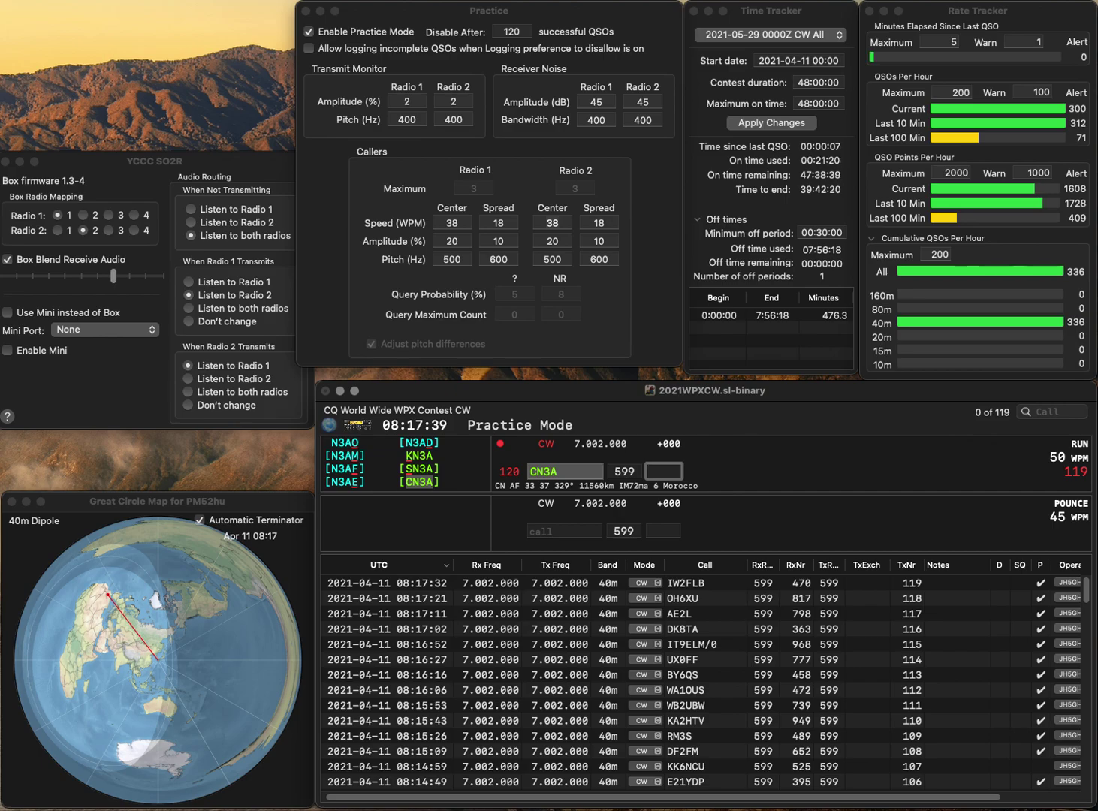
text(4)
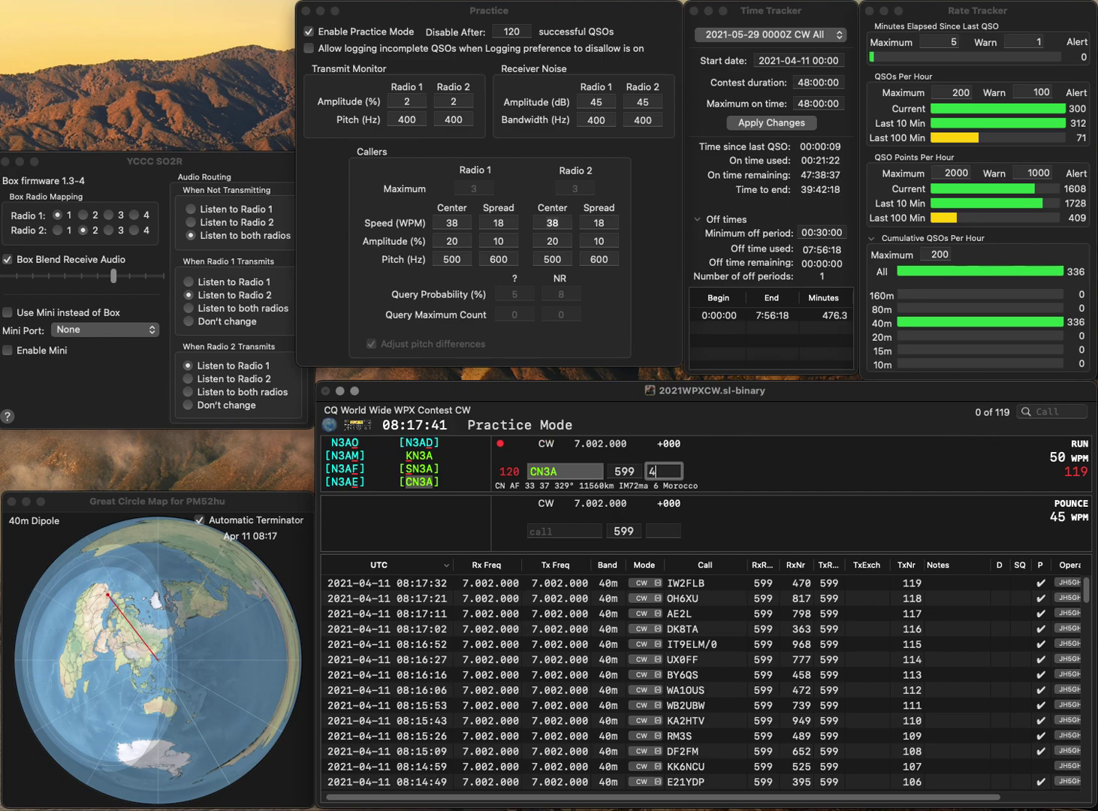
text(96)
key(Return)
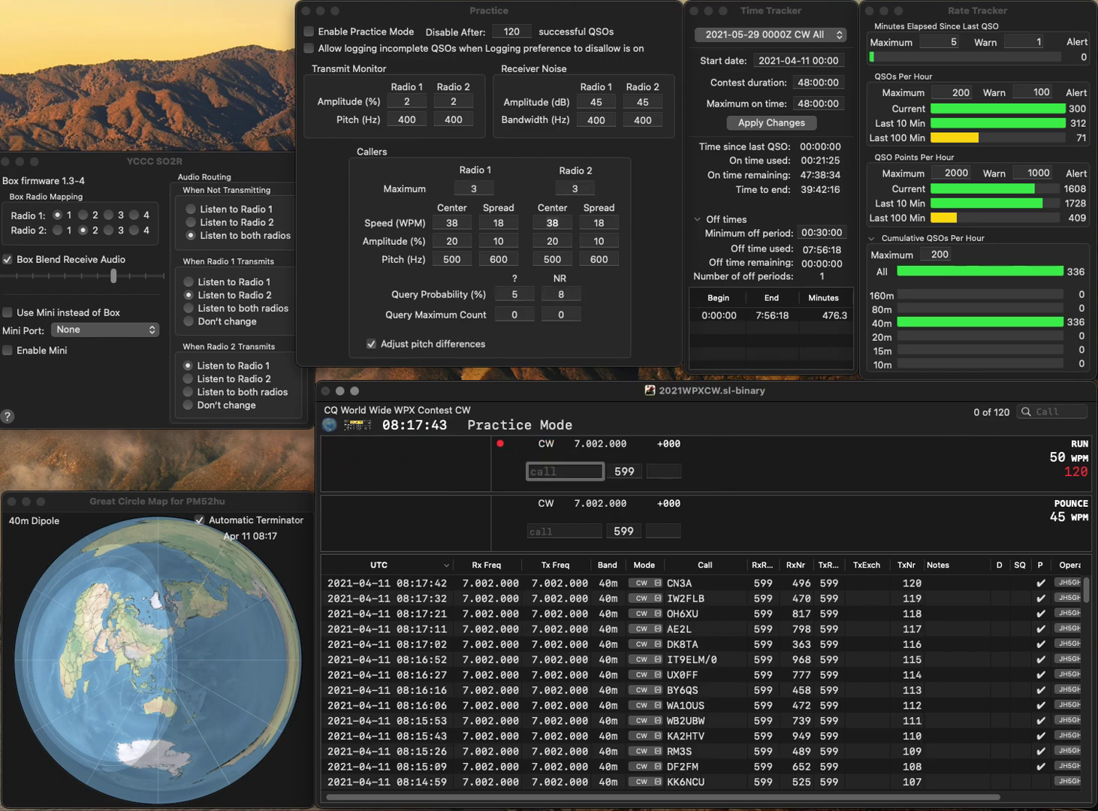